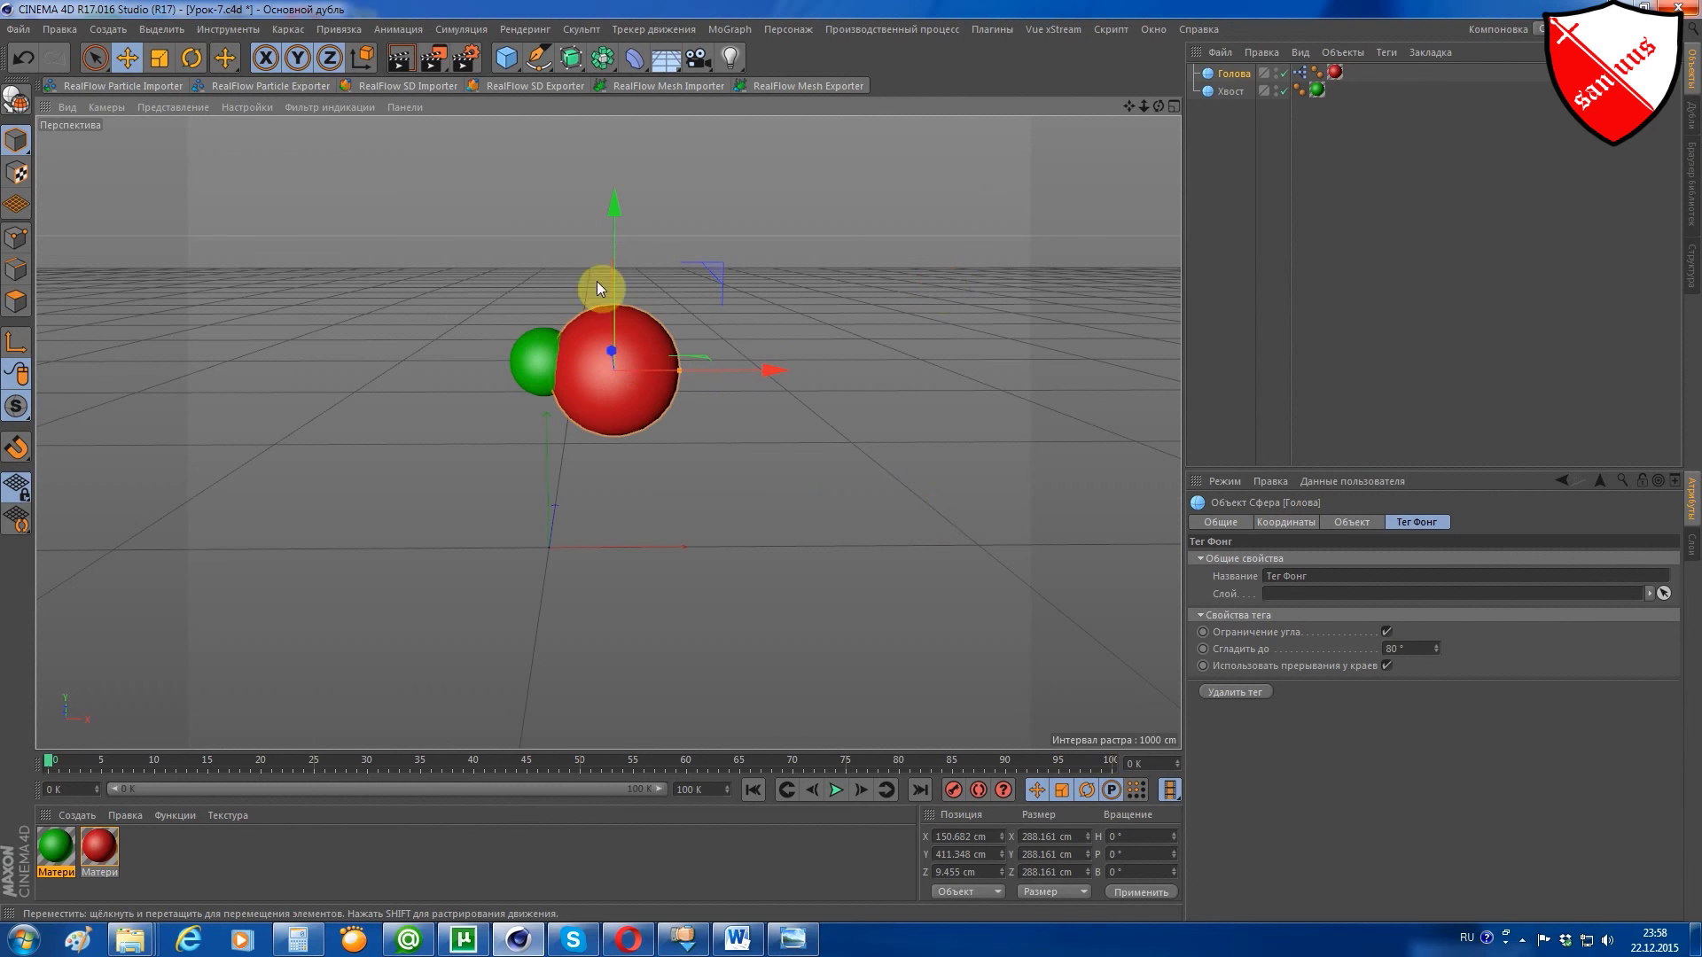
Zoom in on the two spheres and reposition the green tail sphere Хвост.
{"action": "right_click_drag", "start_coordinate": [556, 358], "coordinate": [654, 302], "text": "alt"}
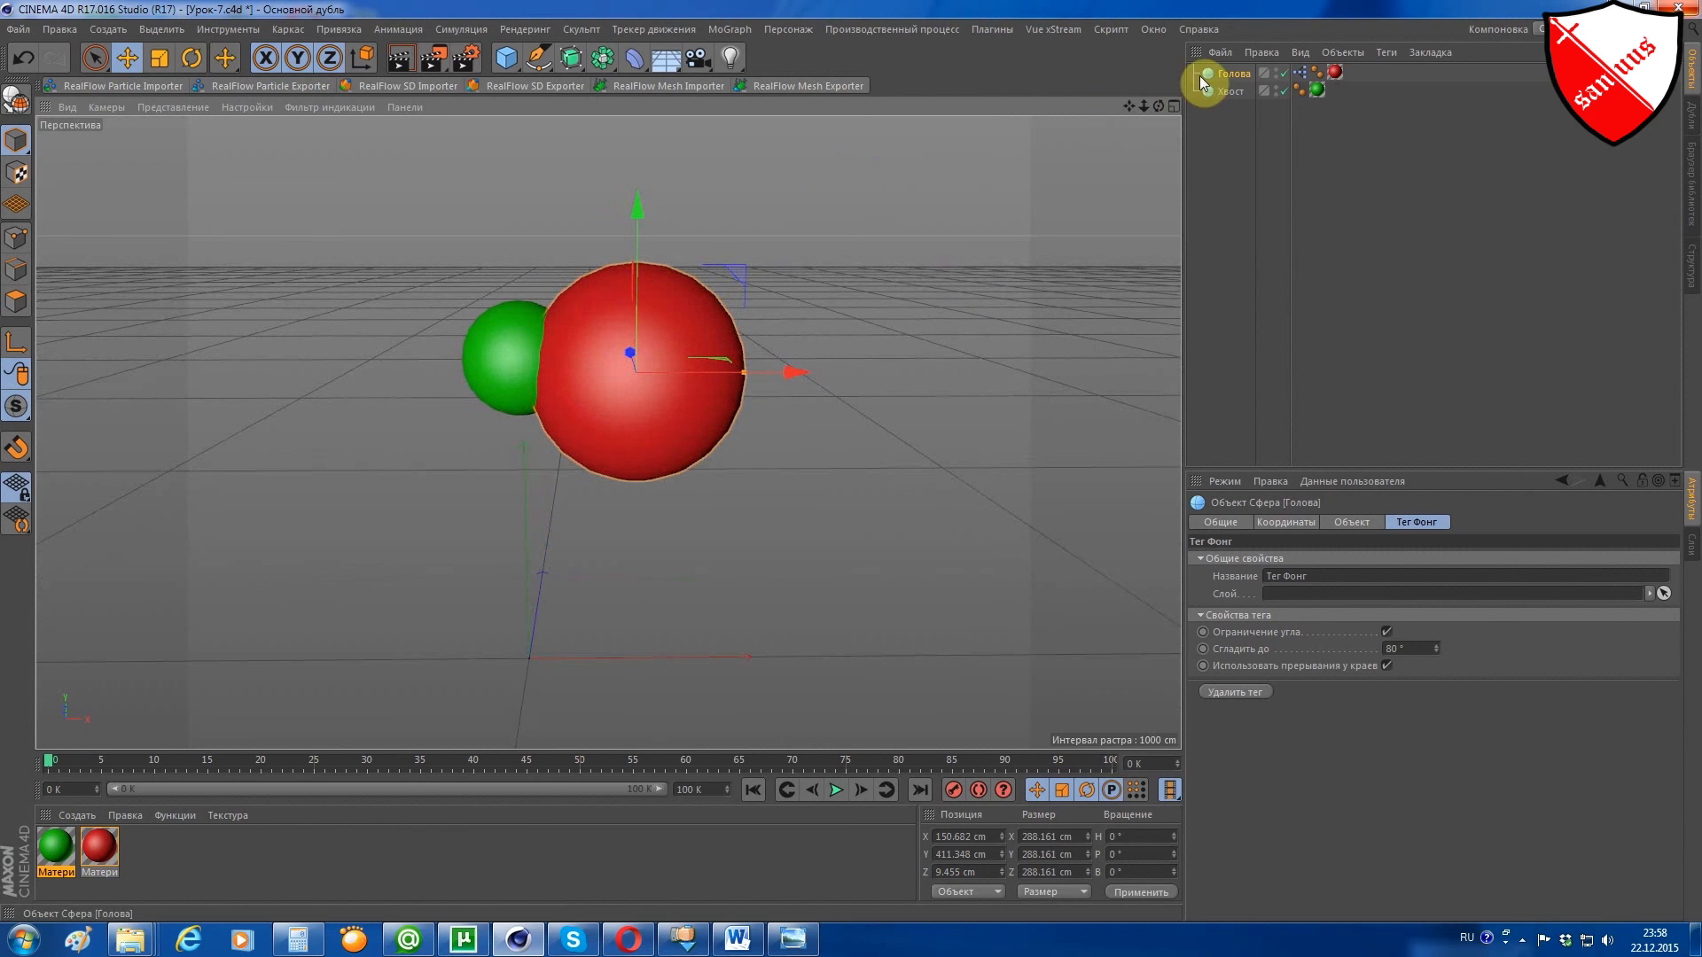
{"action": "left_click", "coordinate": [1223, 91]}
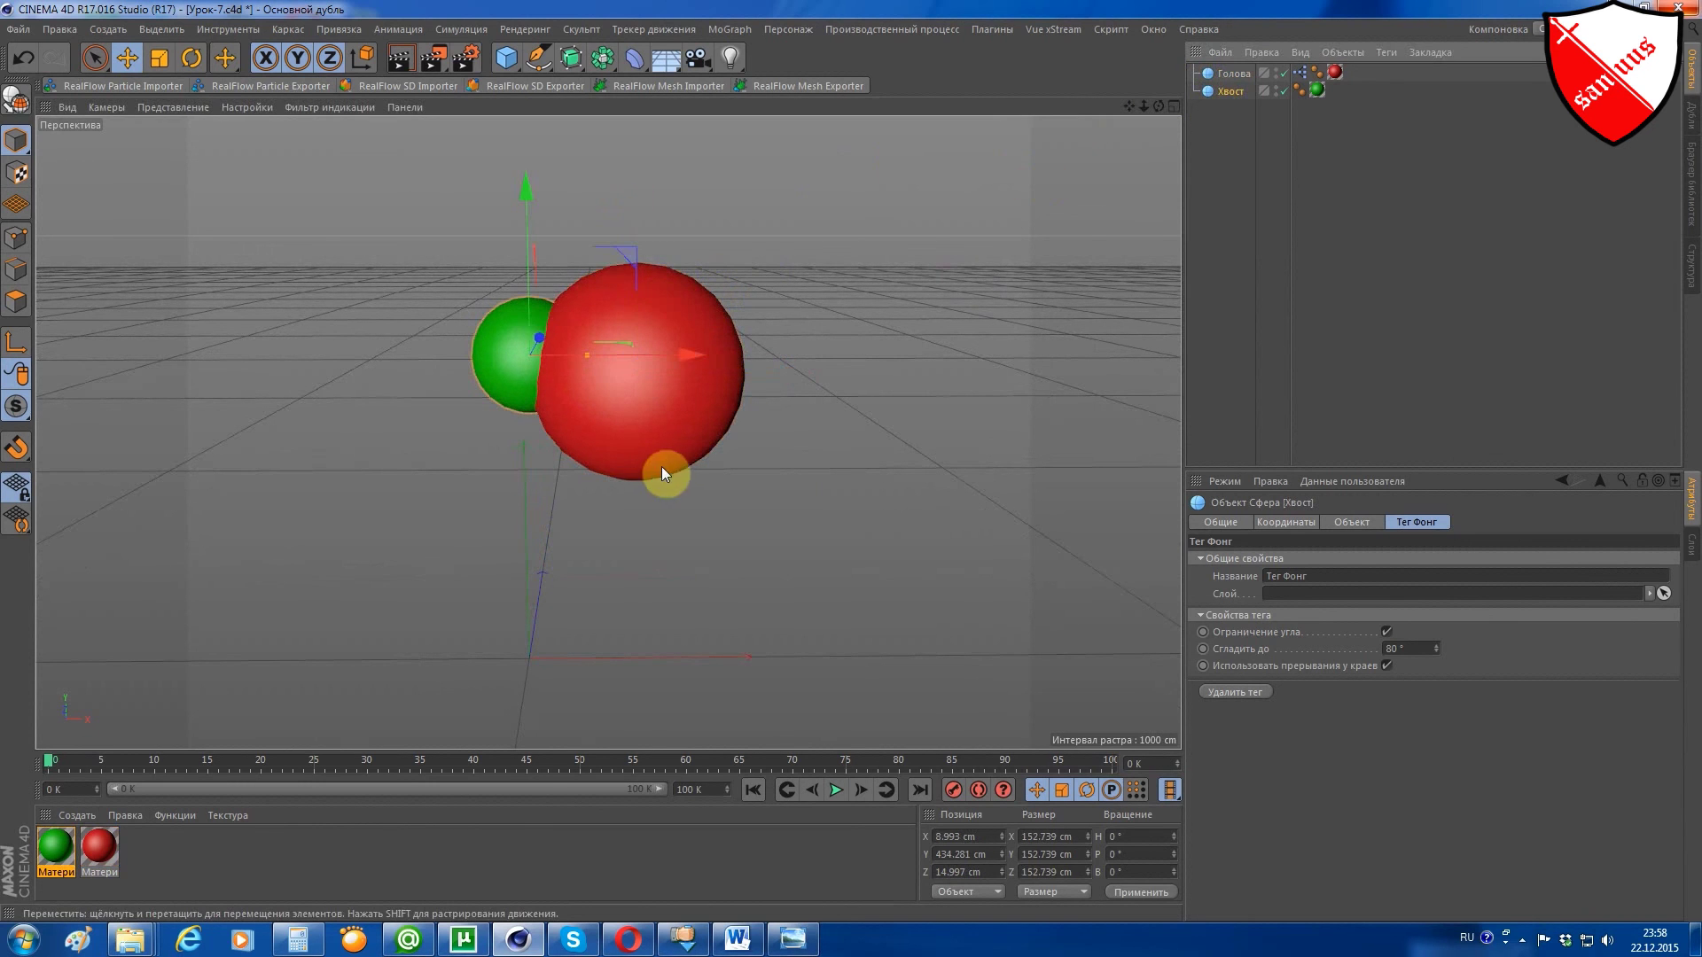
{"action": "left_click_drag", "start_coordinate": [661, 466], "coordinate": [636, 439]}
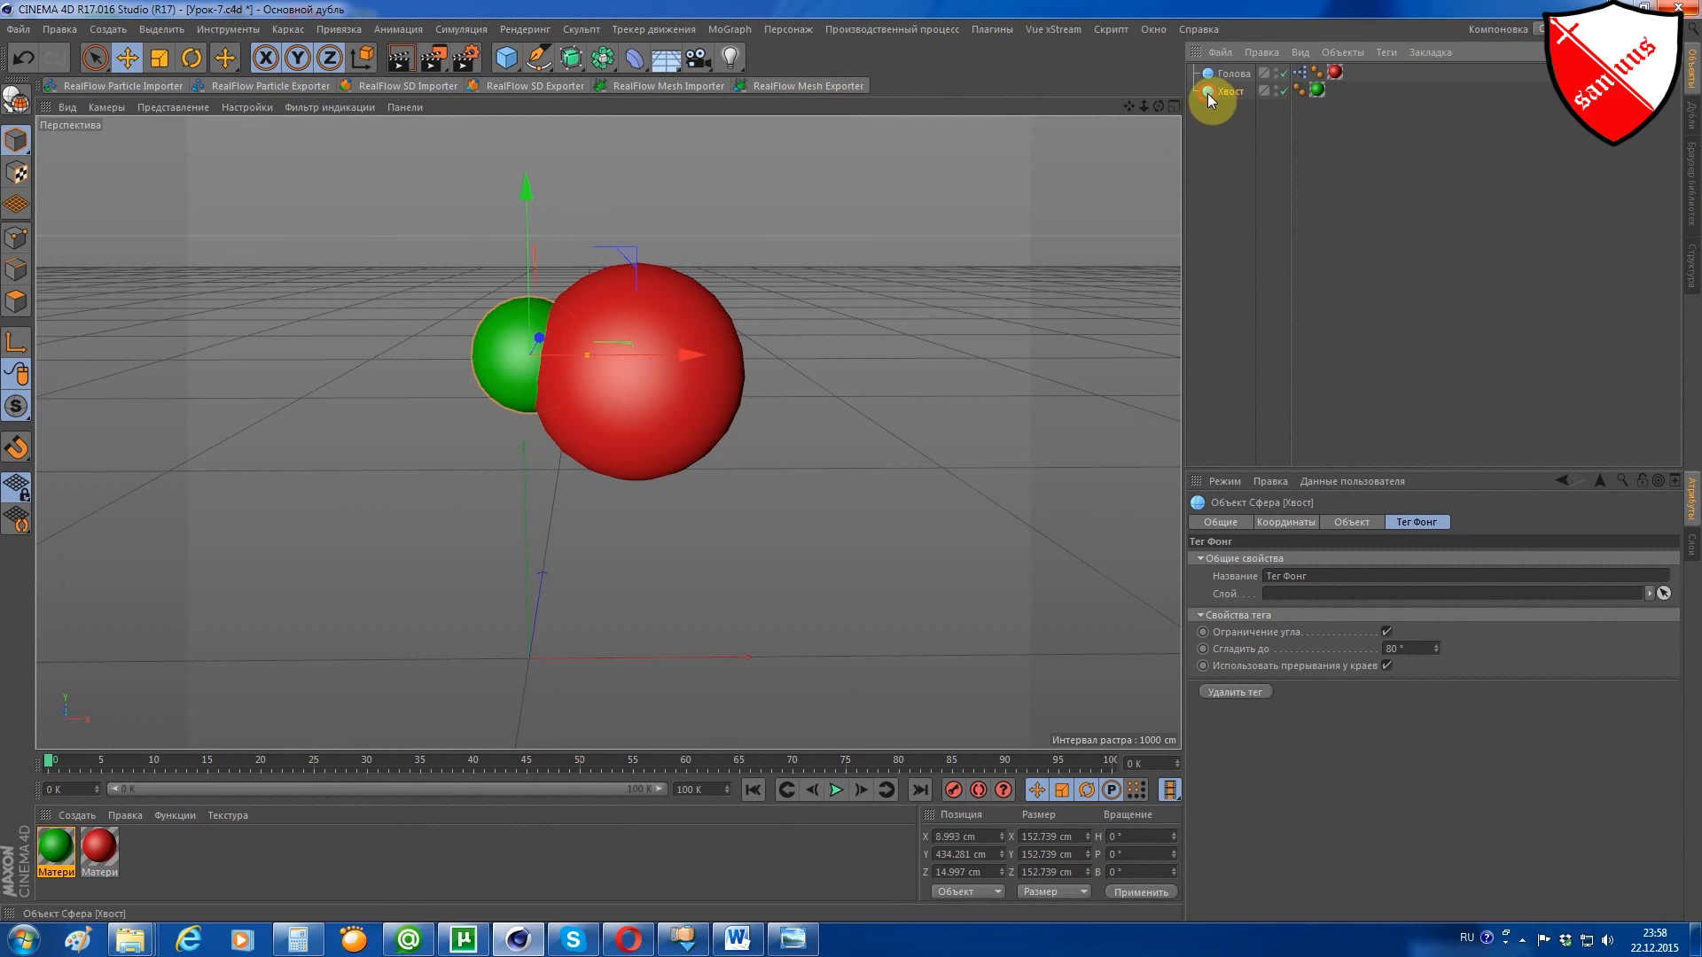
Duplicate Хвост into copies Хвост.1 through Хвост.6 and check the copies.
{"action": "left_click_drag", "start_coordinate": [1207, 93], "coordinate": [1209, 203], "text": "ctrl"}
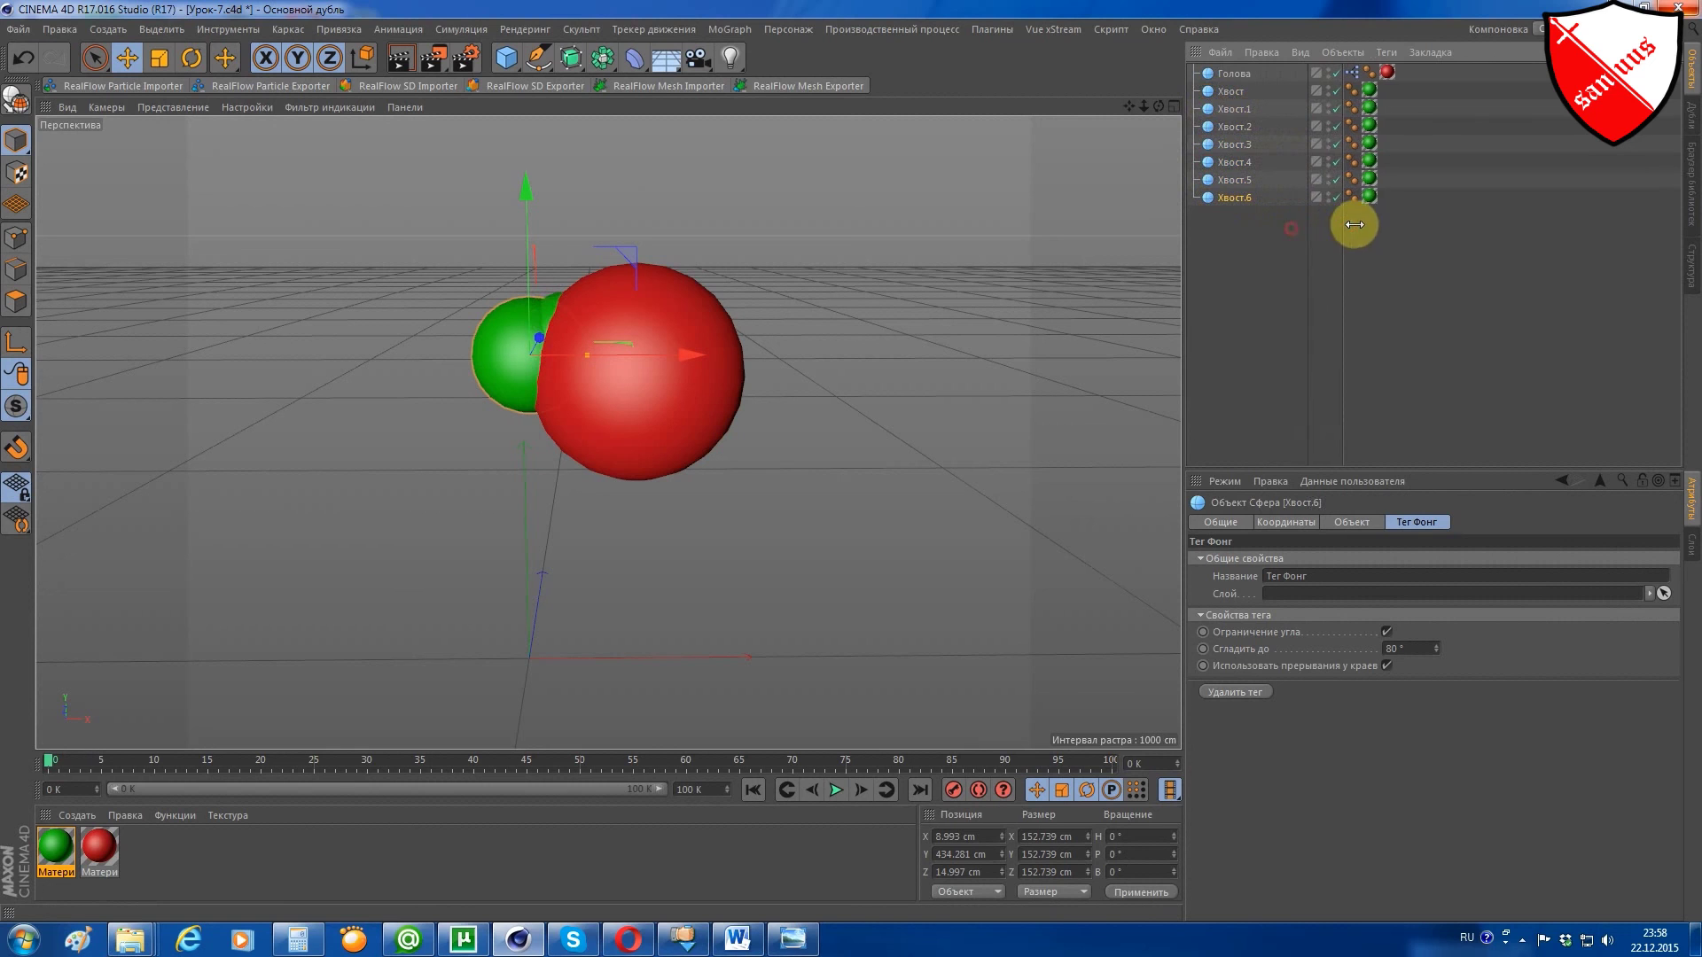
{"action": "left_click_drag", "start_coordinate": [1289, 231], "coordinate": [1400, 218]}
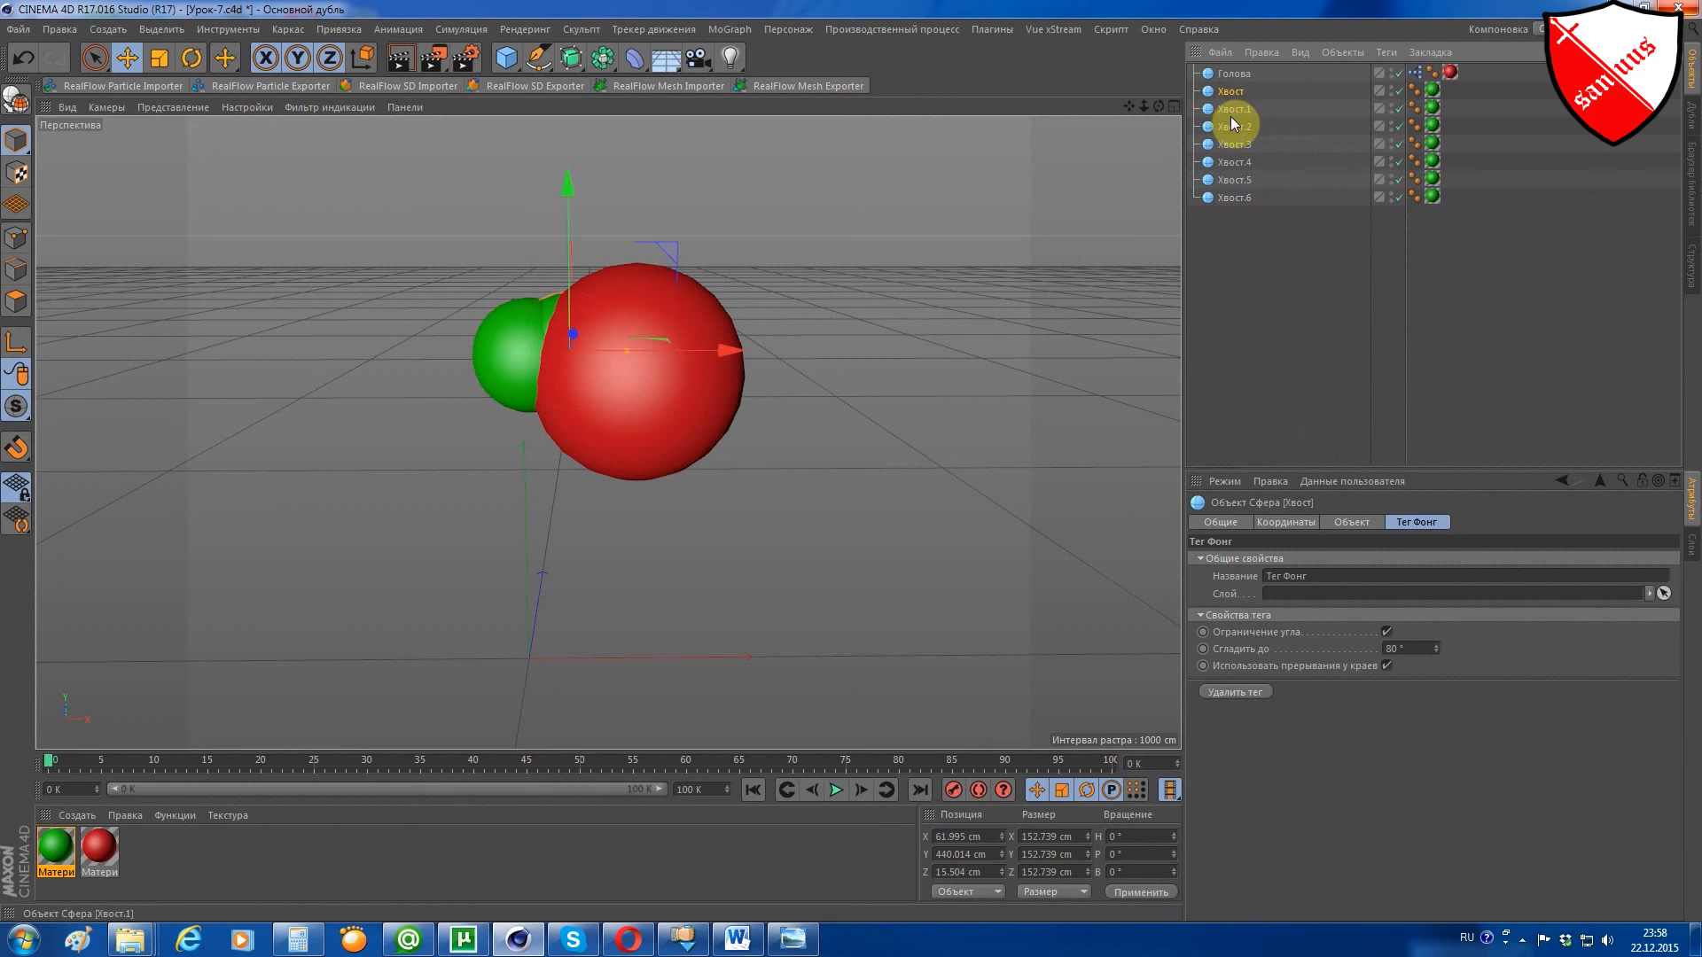
{"action": "left_click", "coordinate": [1234, 143]}
{"action": "left_click", "coordinate": [1236, 163]}
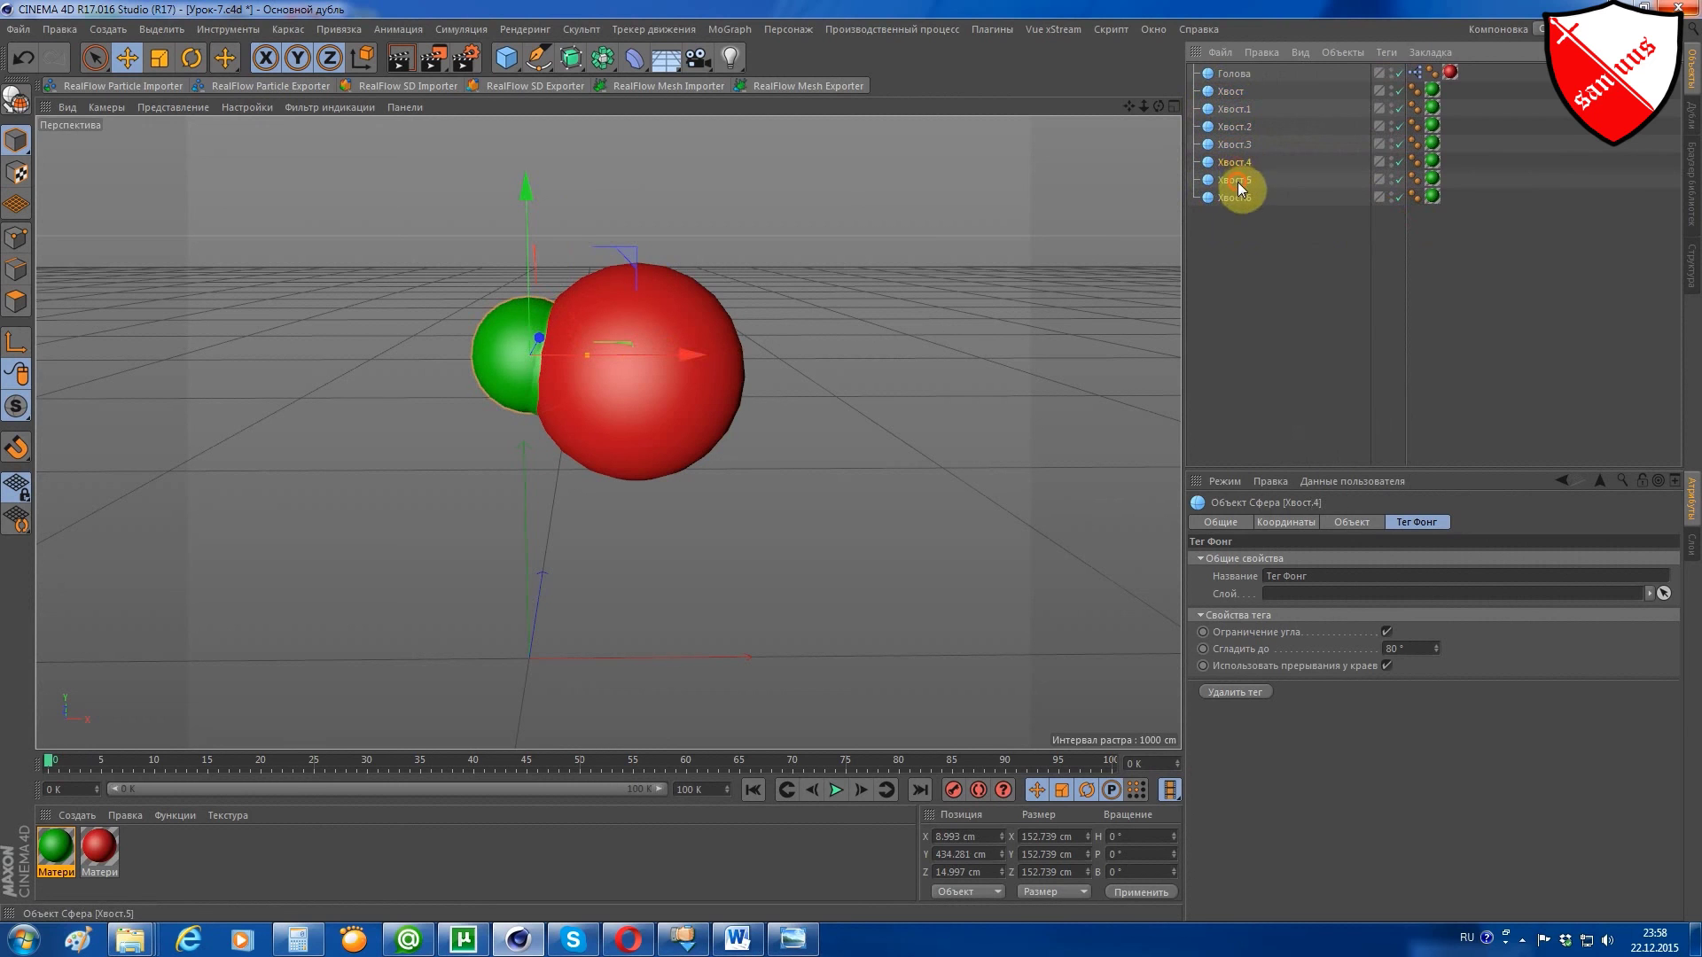
{"action": "left_click", "coordinate": [1235, 199]}
Open Голова's XPresso graph in a window beside the viewport and nudge the Хвост and Голова nodes.
{"action": "left_click", "coordinate": [1413, 73]}
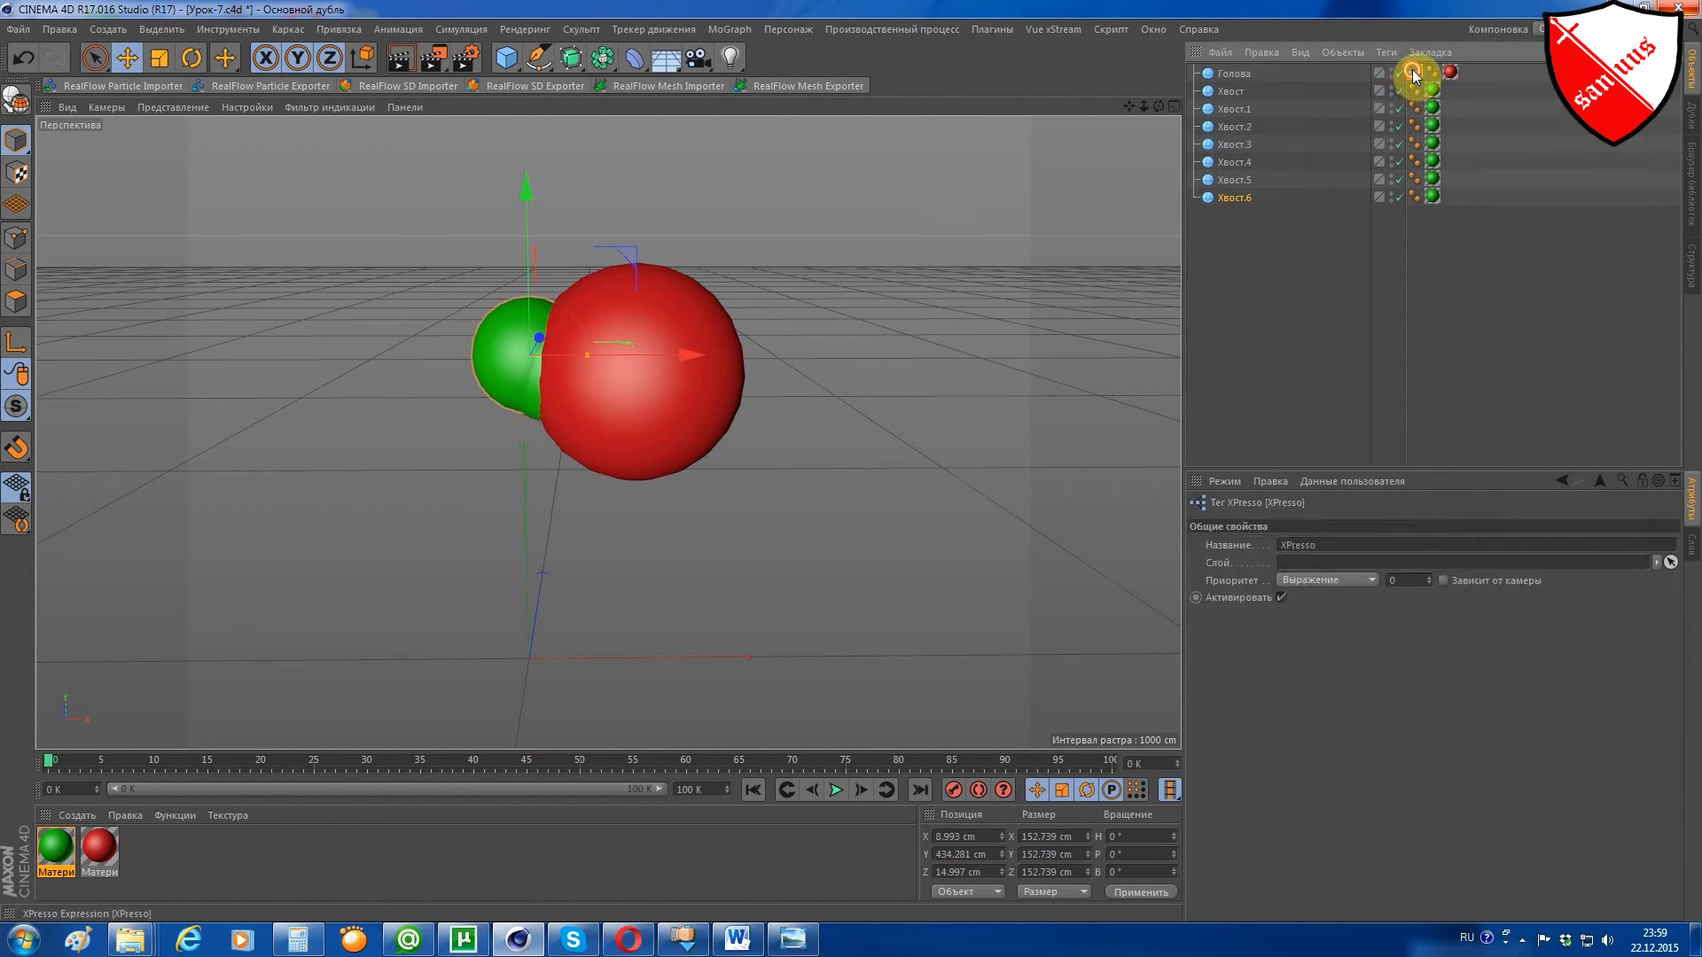
{"action": "double_click", "coordinate": [1413, 72]}
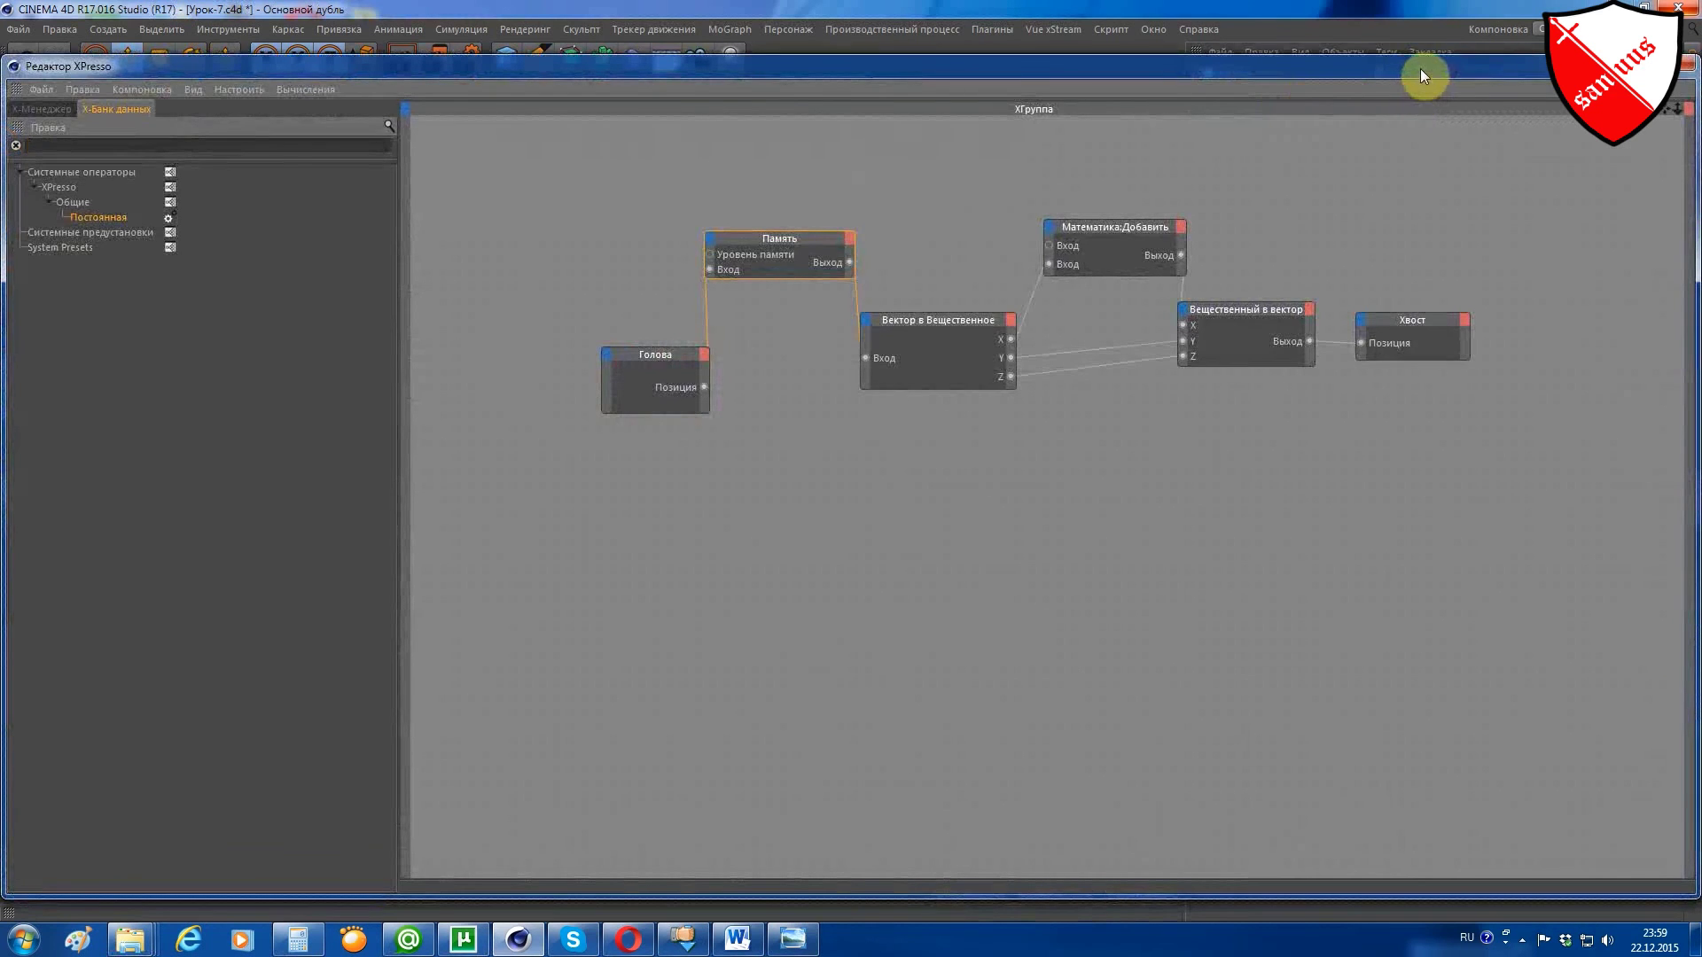
{"action": "left_click_drag", "start_coordinate": [1420, 69], "coordinate": [1124, 162]}
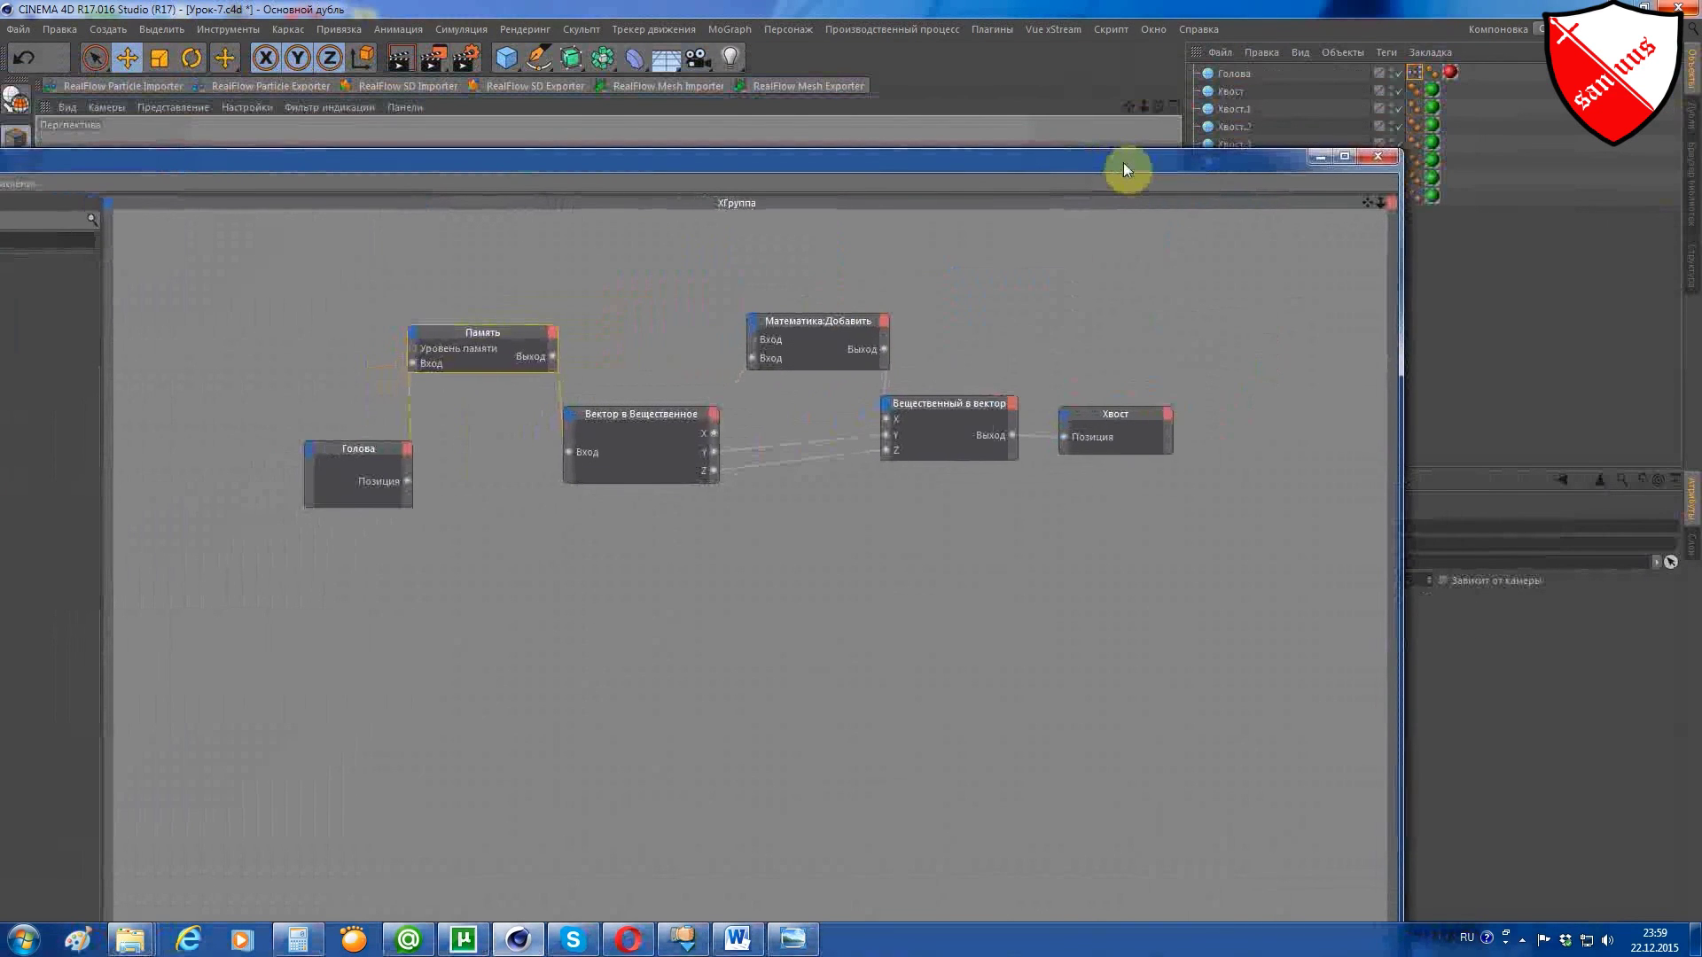
{"action": "left_click_drag", "start_coordinate": [1124, 163], "coordinate": [1129, 167]}
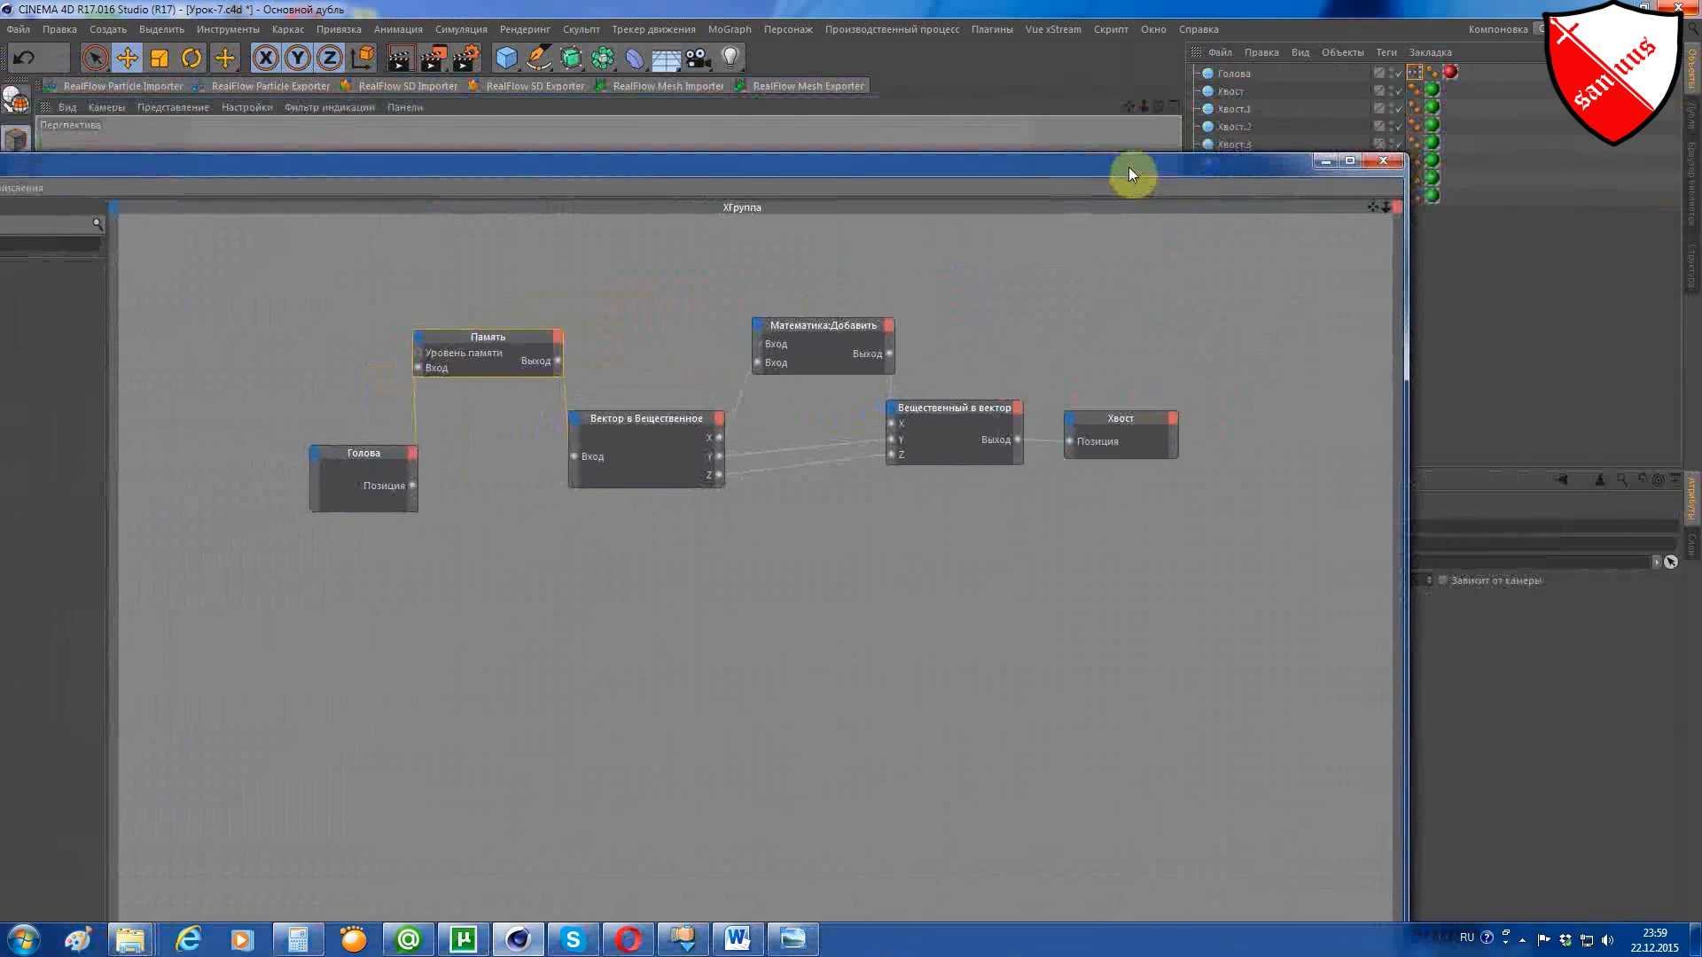
{"action": "left_click_drag", "start_coordinate": [1130, 419], "coordinate": [1151, 424]}
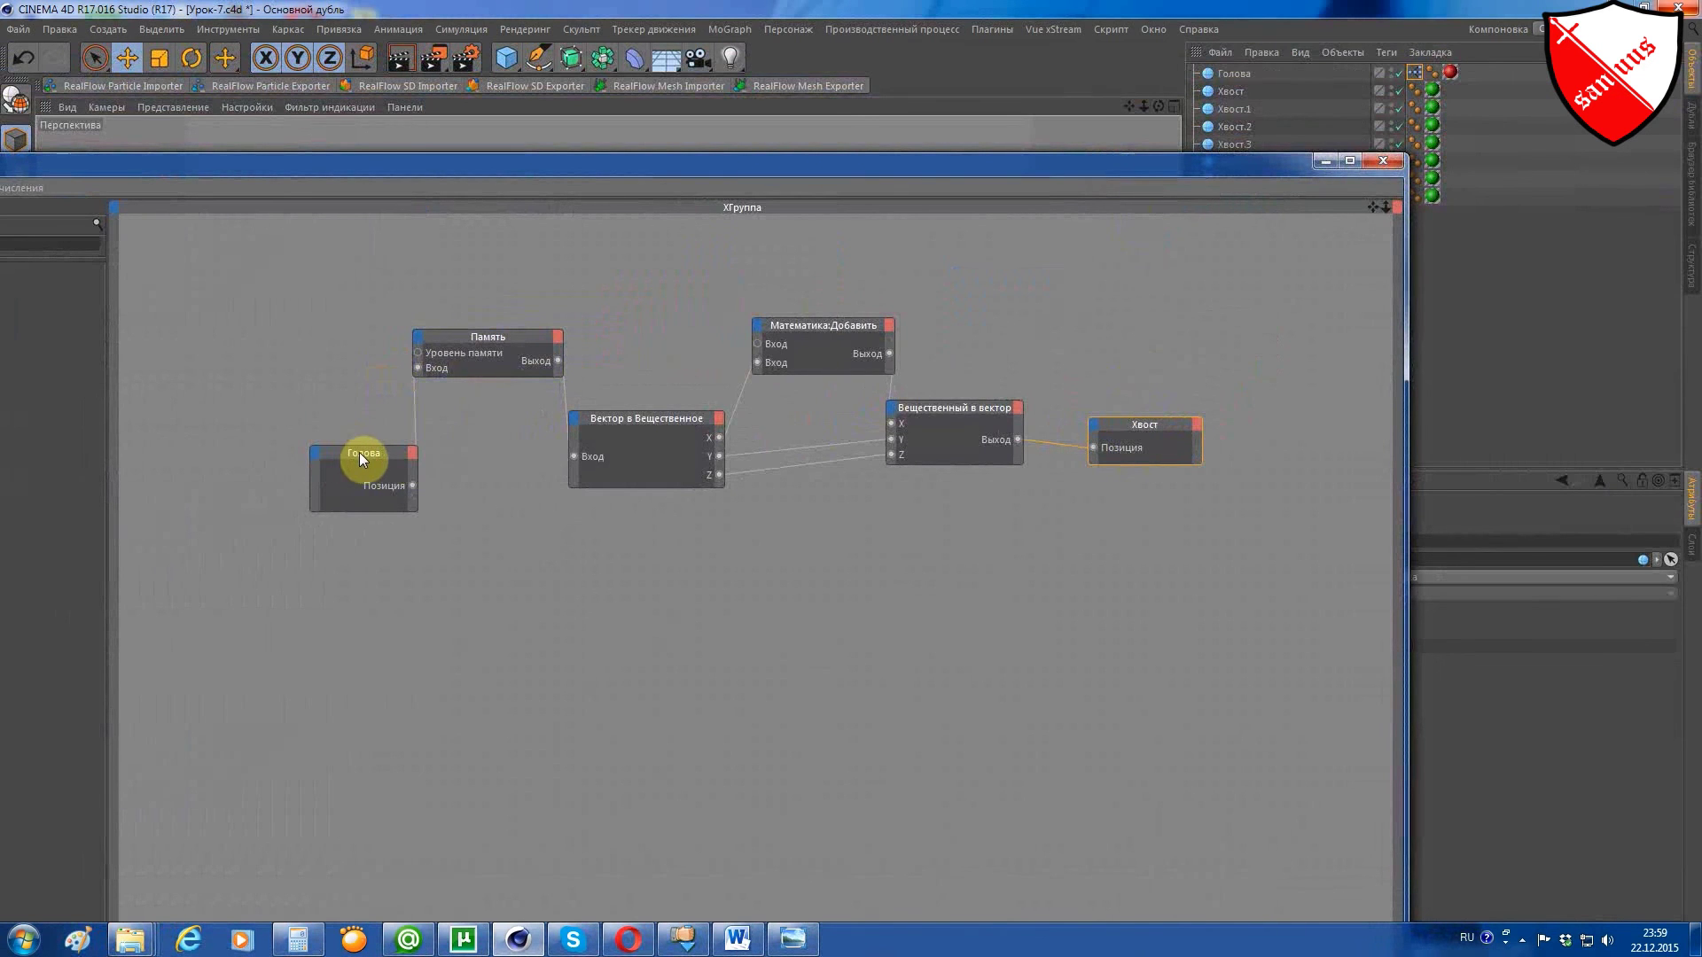
{"action": "left_click_drag", "start_coordinate": [359, 454], "coordinate": [337, 450]}
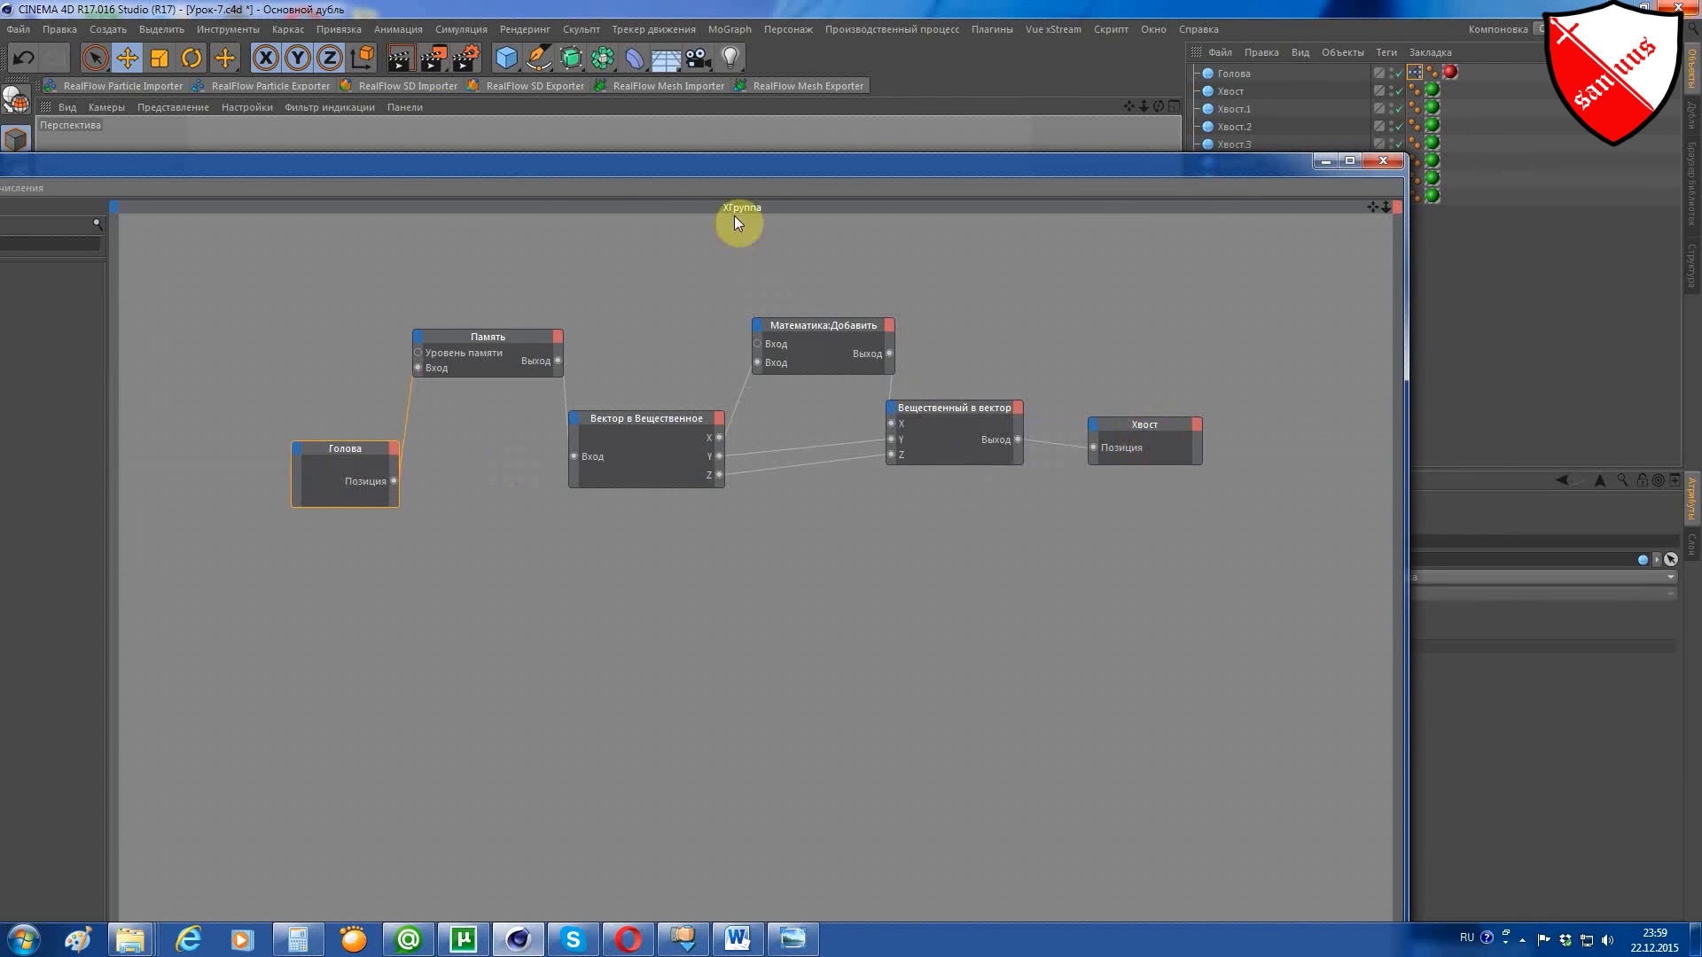
{"action": "left_click_drag", "start_coordinate": [699, 166], "coordinate": [1031, 190]}
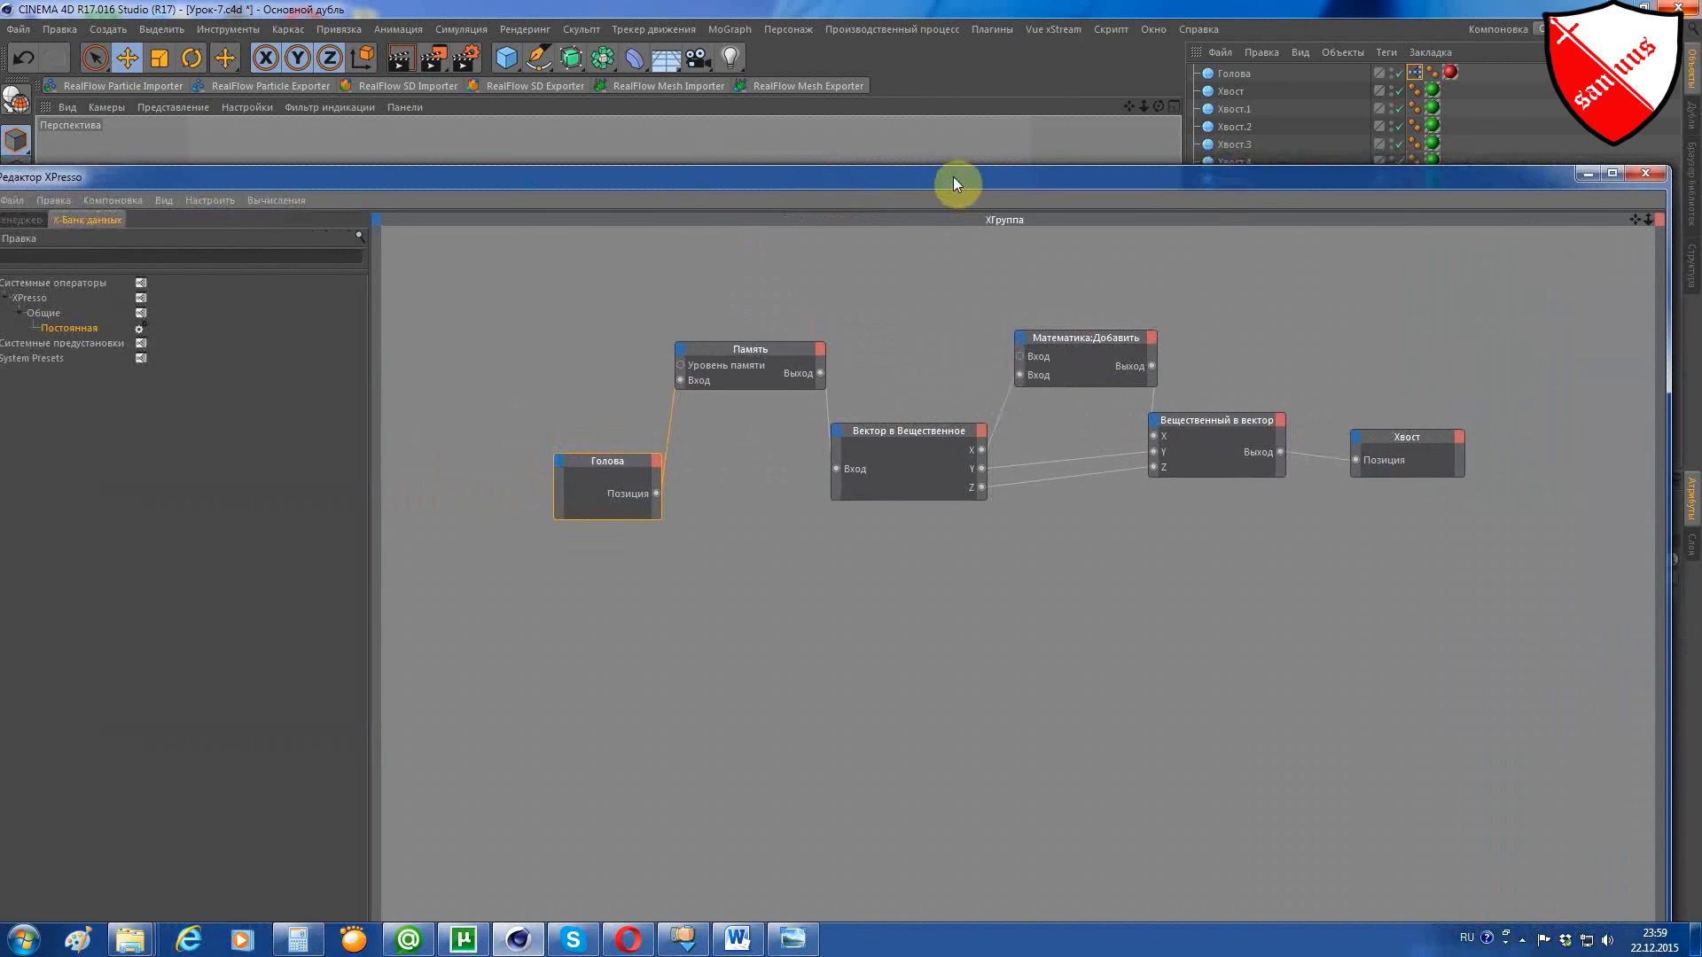
Add an Иерархия node to the XPresso graph via the operator search.
{"action": "left_click", "coordinate": [101, 269]}
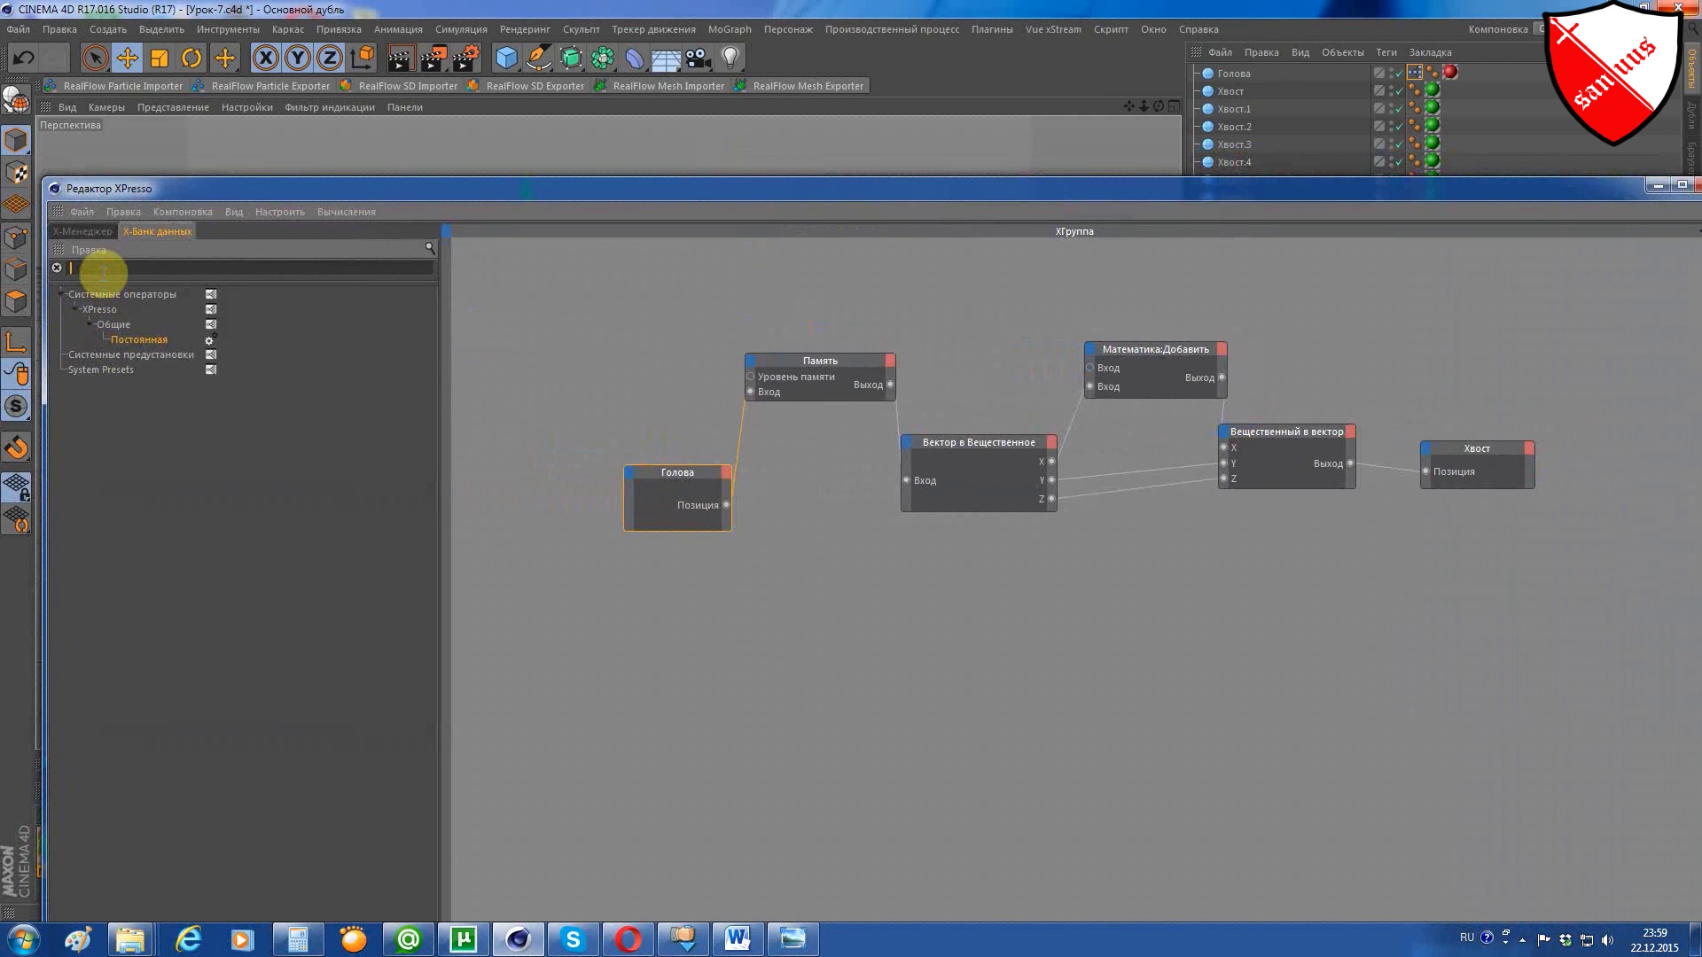
{"action": "type", "text": "иерархия"}
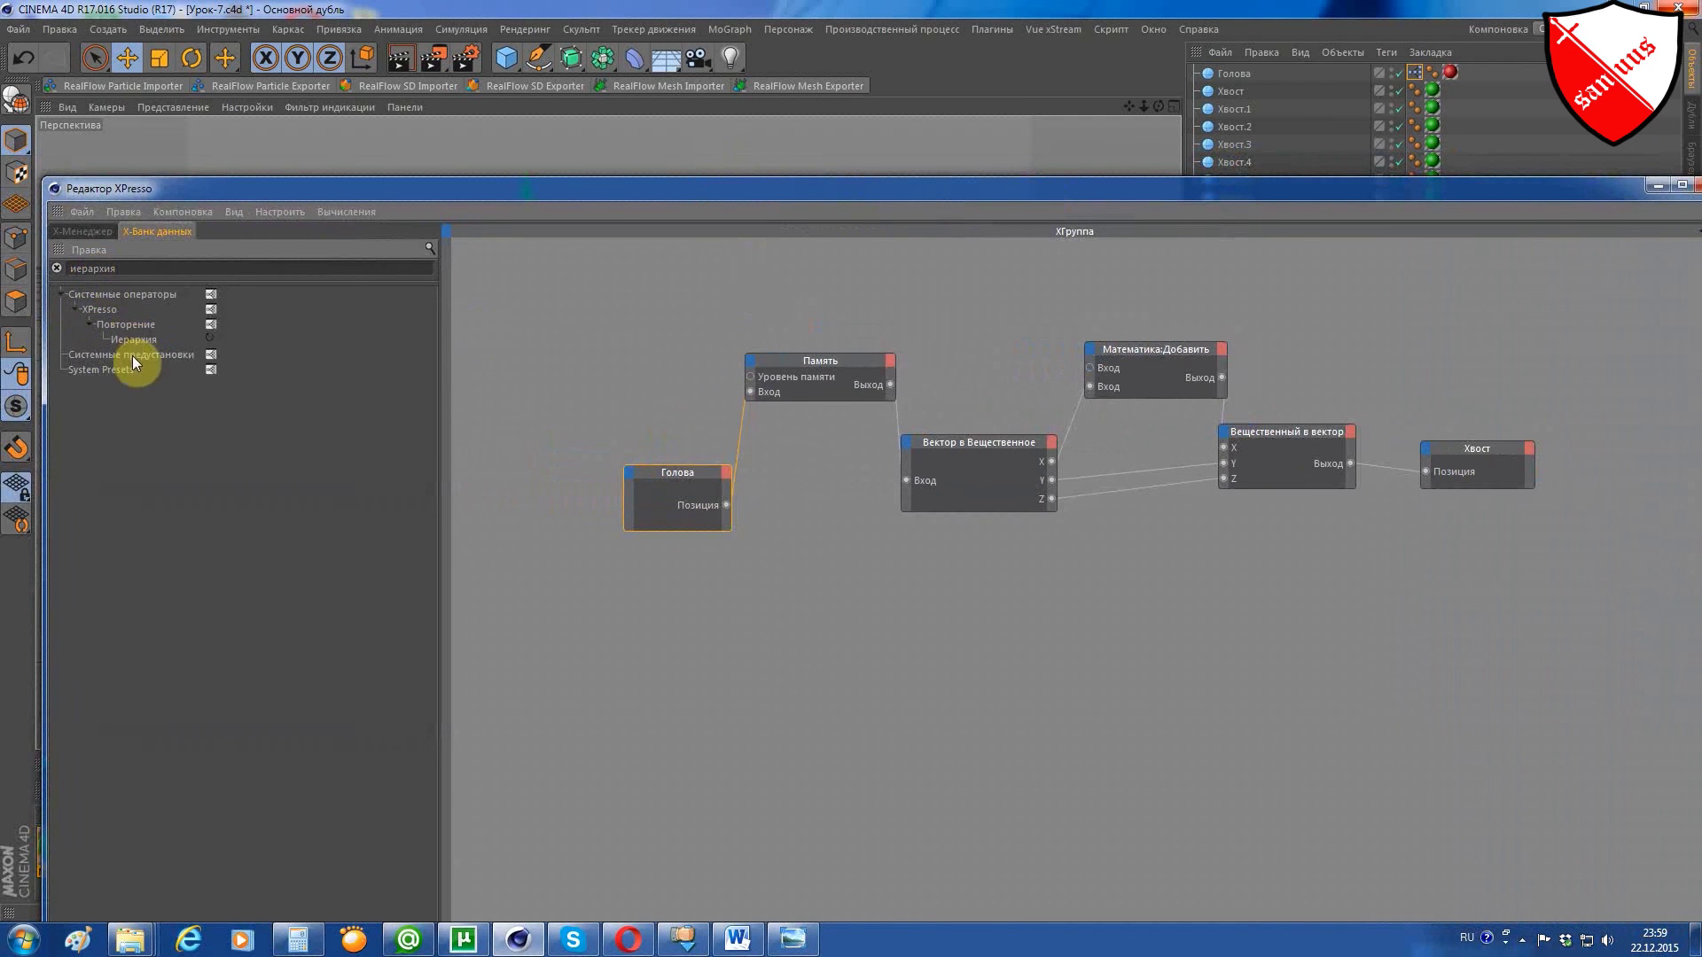
{"action": "left_click_drag", "start_coordinate": [138, 340], "coordinate": [550, 296]}
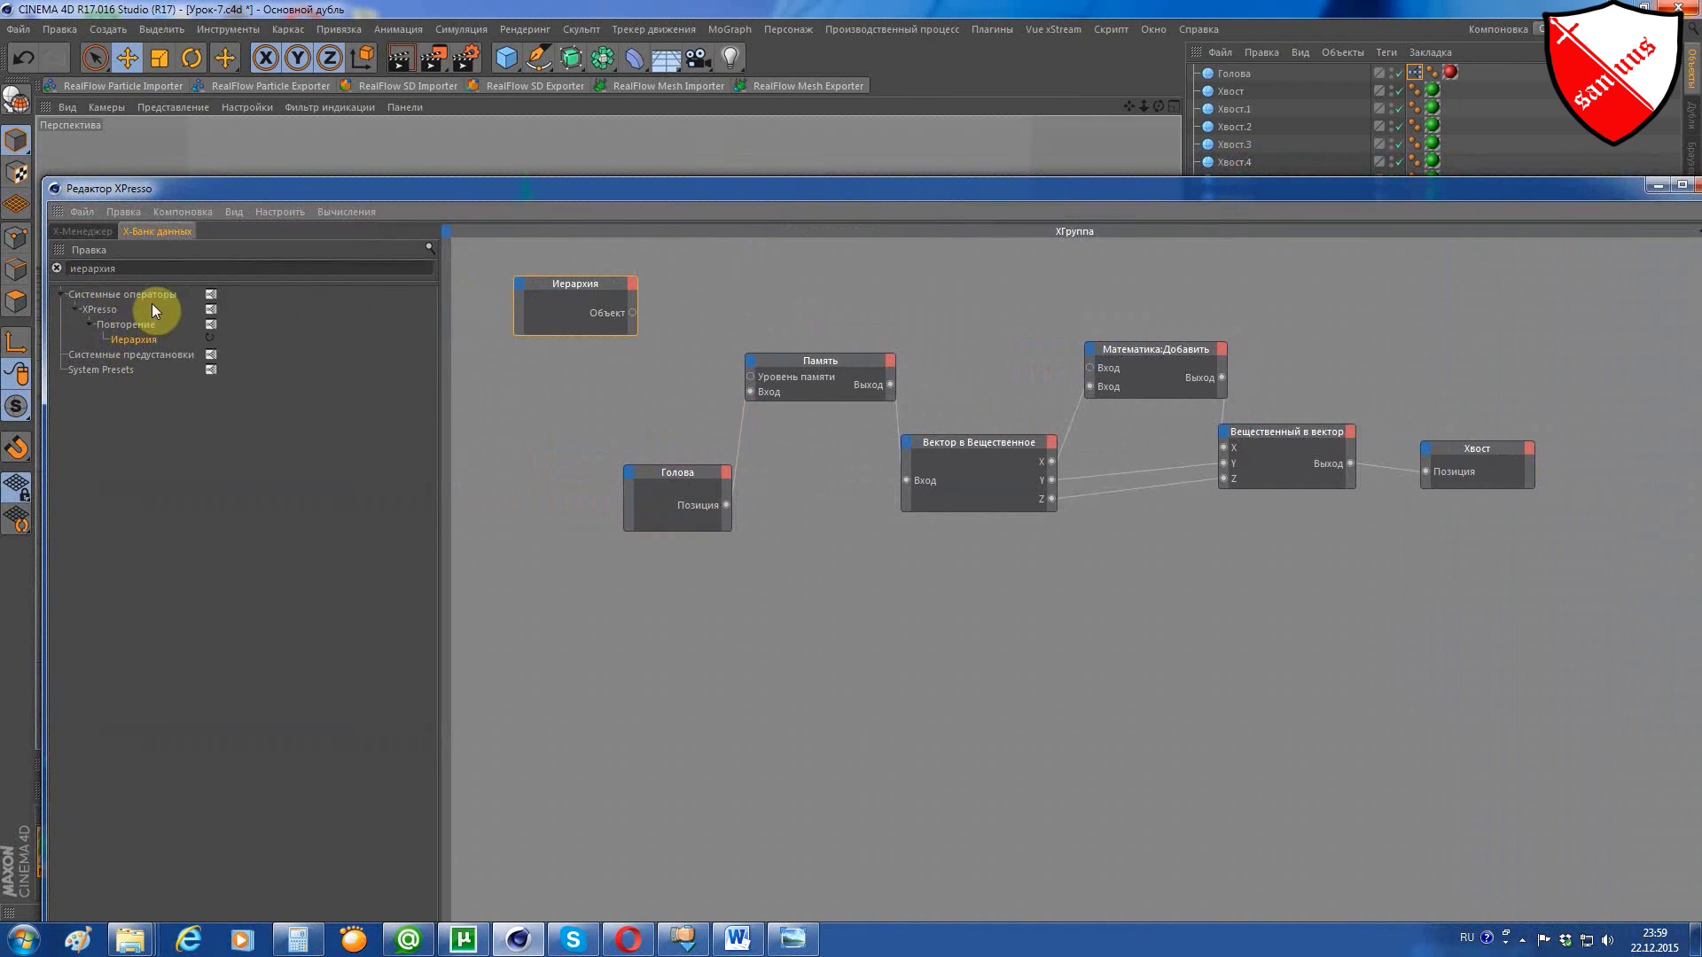
Add an Индекс Объекта node to the graph.
{"action": "left_click", "coordinate": [138, 263]}
{"action": "key", "text": "ctrl+a"}
{"action": "key", "text": "BackSpace"}
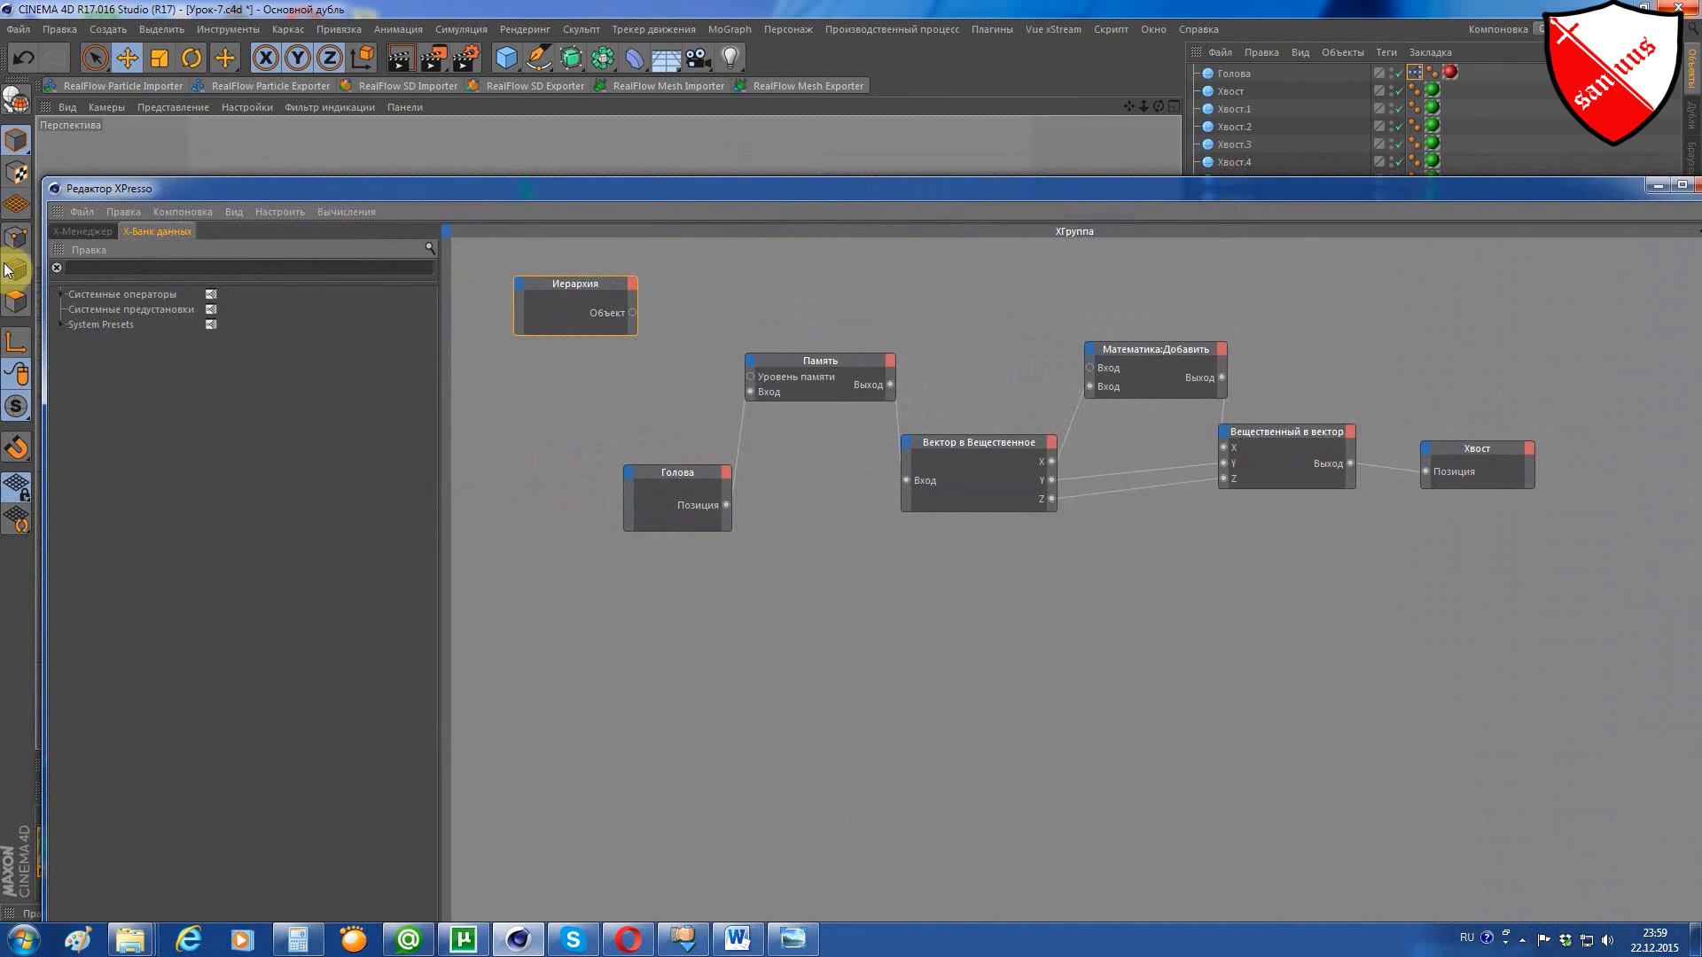
{"action": "type", "text": "и"}
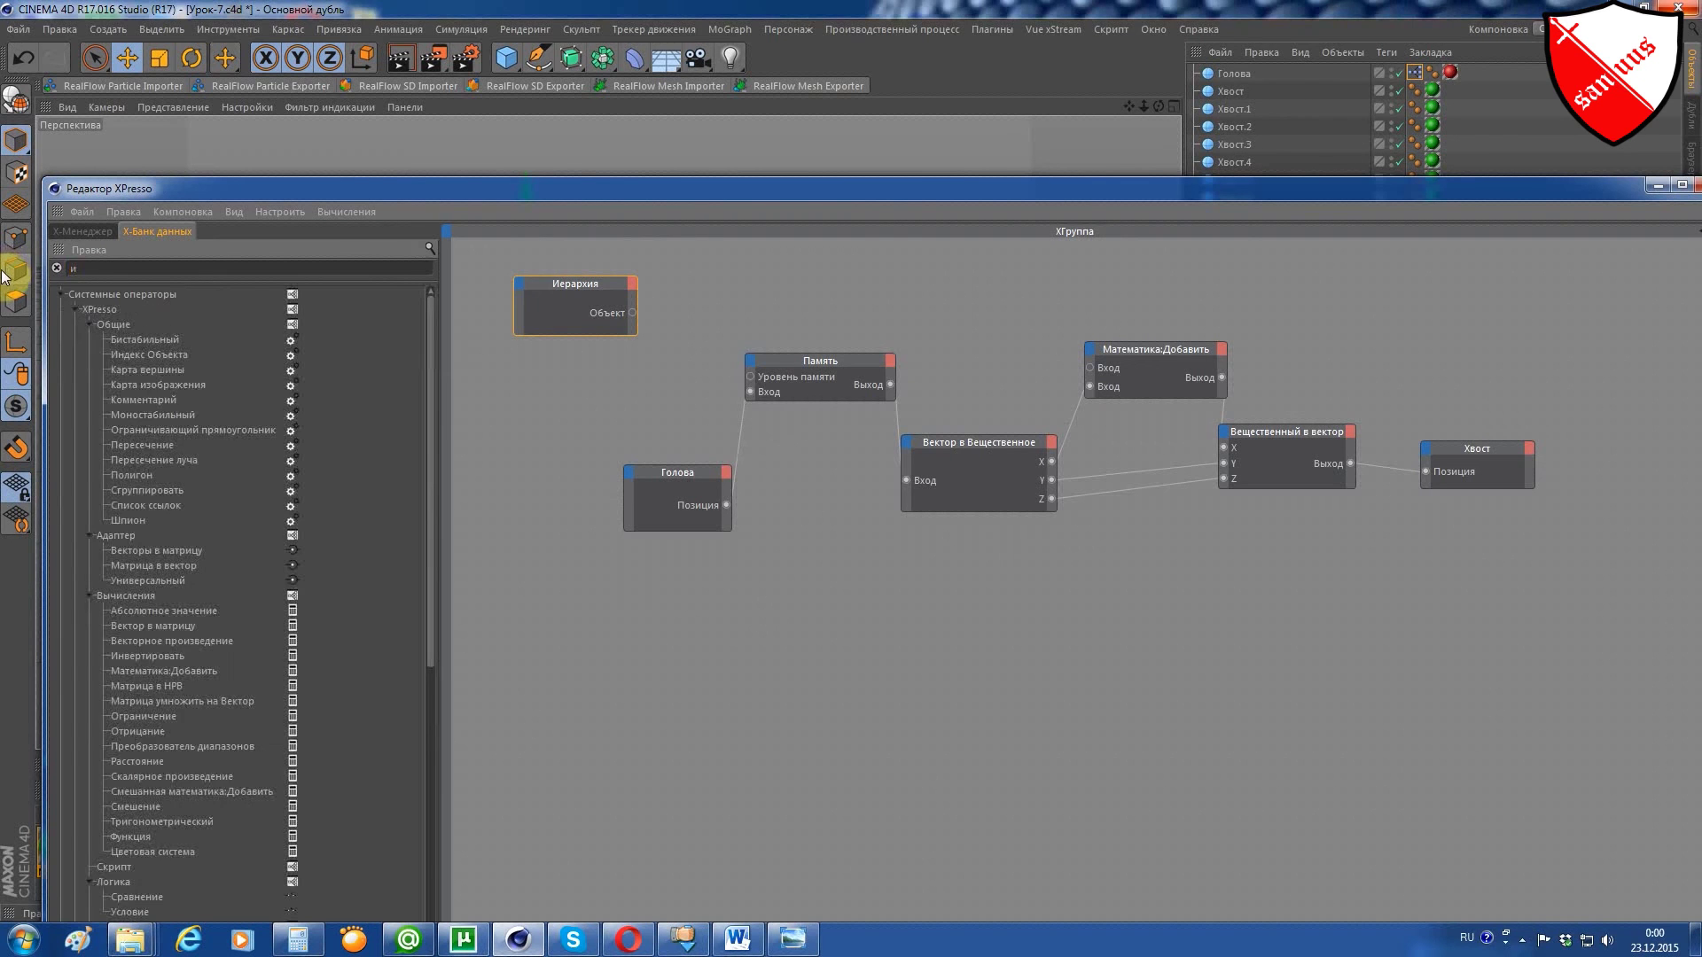
{"action": "type", "text": "ндек"}
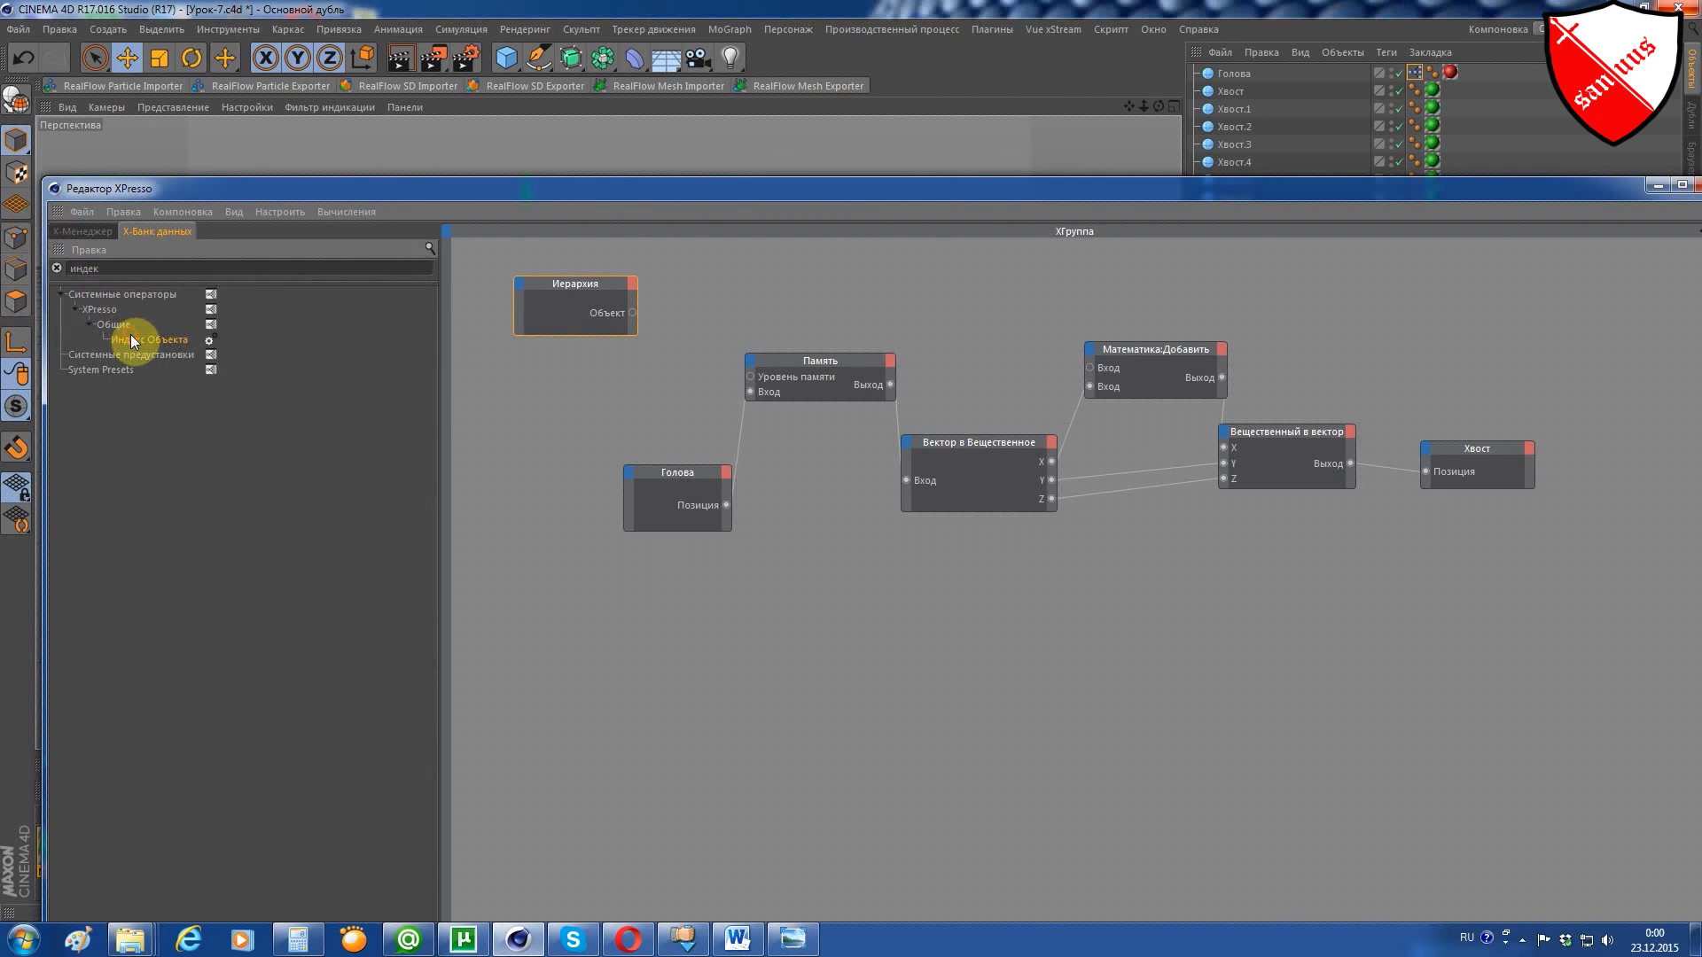
{"action": "mouse_move", "coordinate": [215, 347]}
{"action": "left_mouse_down"}
{"action": "mouse_move", "coordinate": [840, 299]}
{"action": "mouse_move", "coordinate": [816, 273]}
{"action": "mouse_move", "coordinate": [858, 316]}
{"action": "left_mouse_up"}
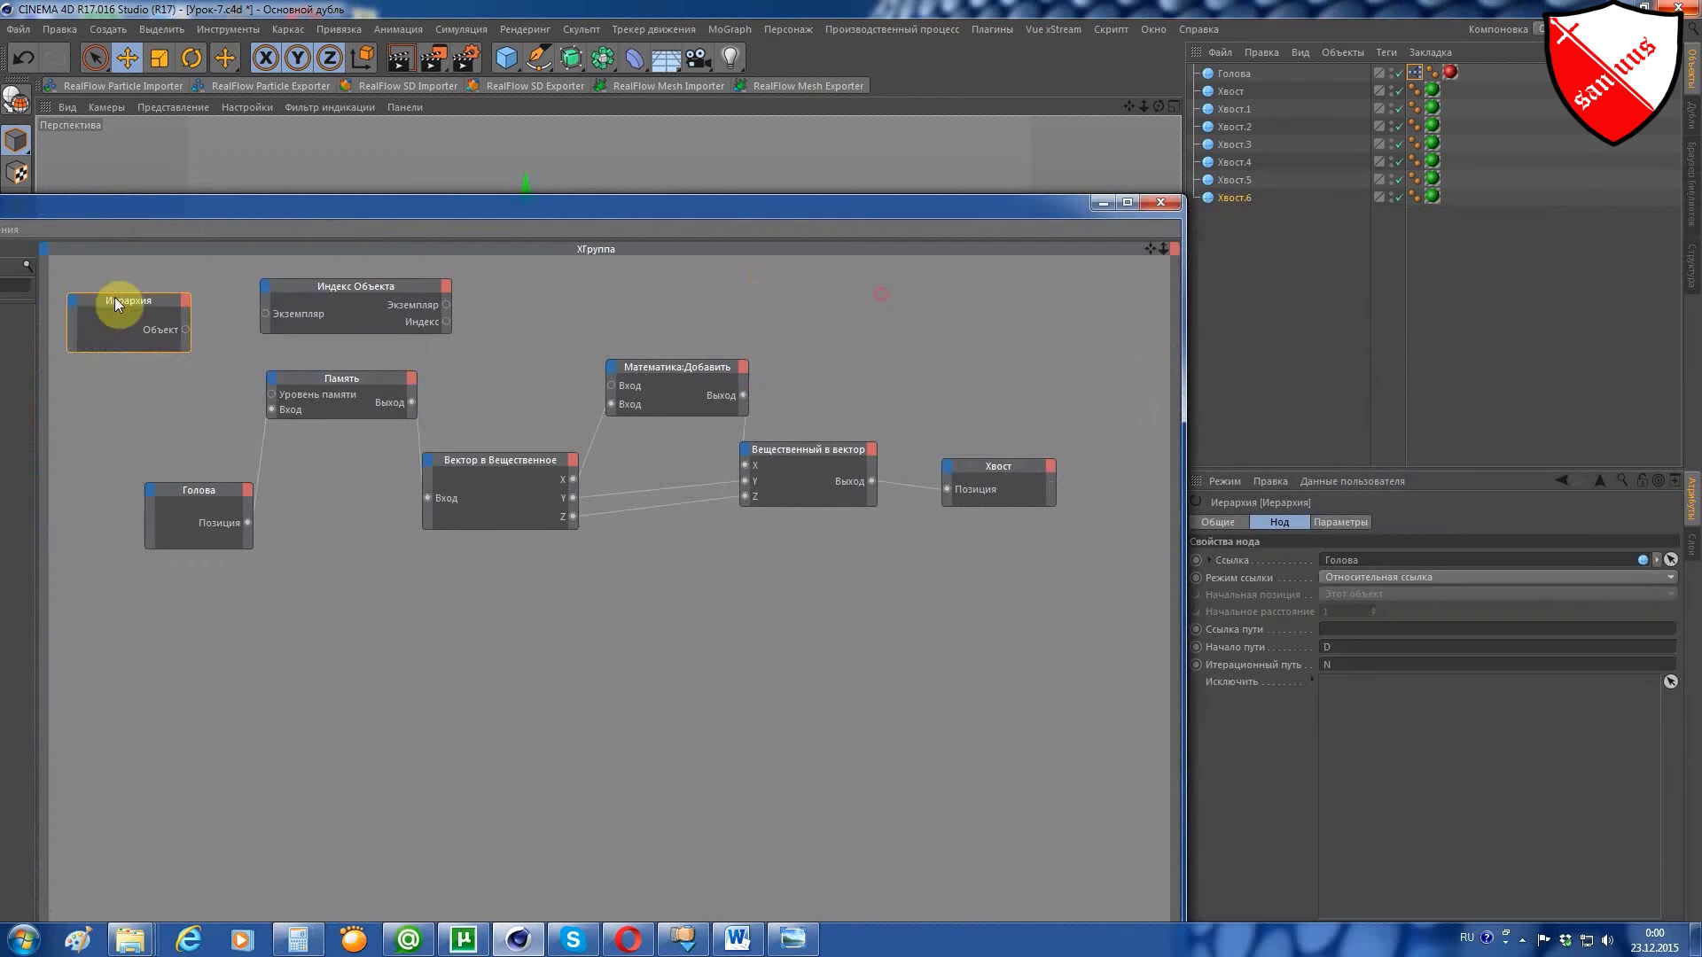
Set Иерархия's Режим ссылки to Абсолютная ссылка and select all seven tail spheres.
{"action": "double_click", "coordinate": [114, 300]}
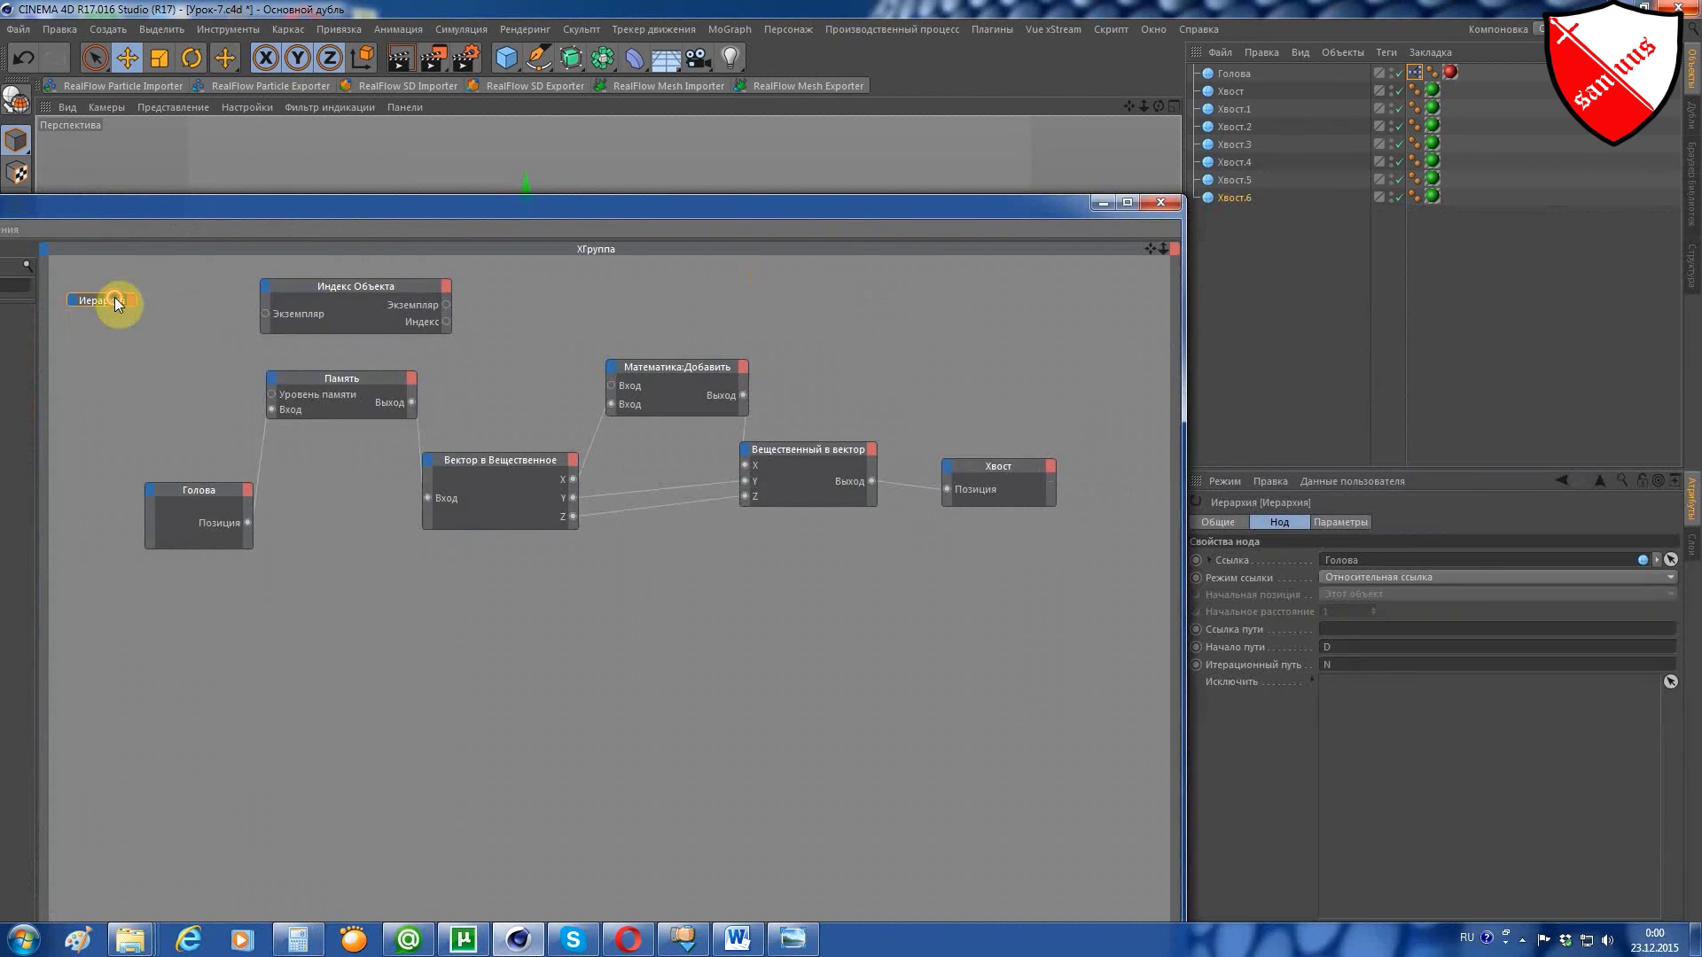
{"action": "double_click", "coordinate": [115, 300]}
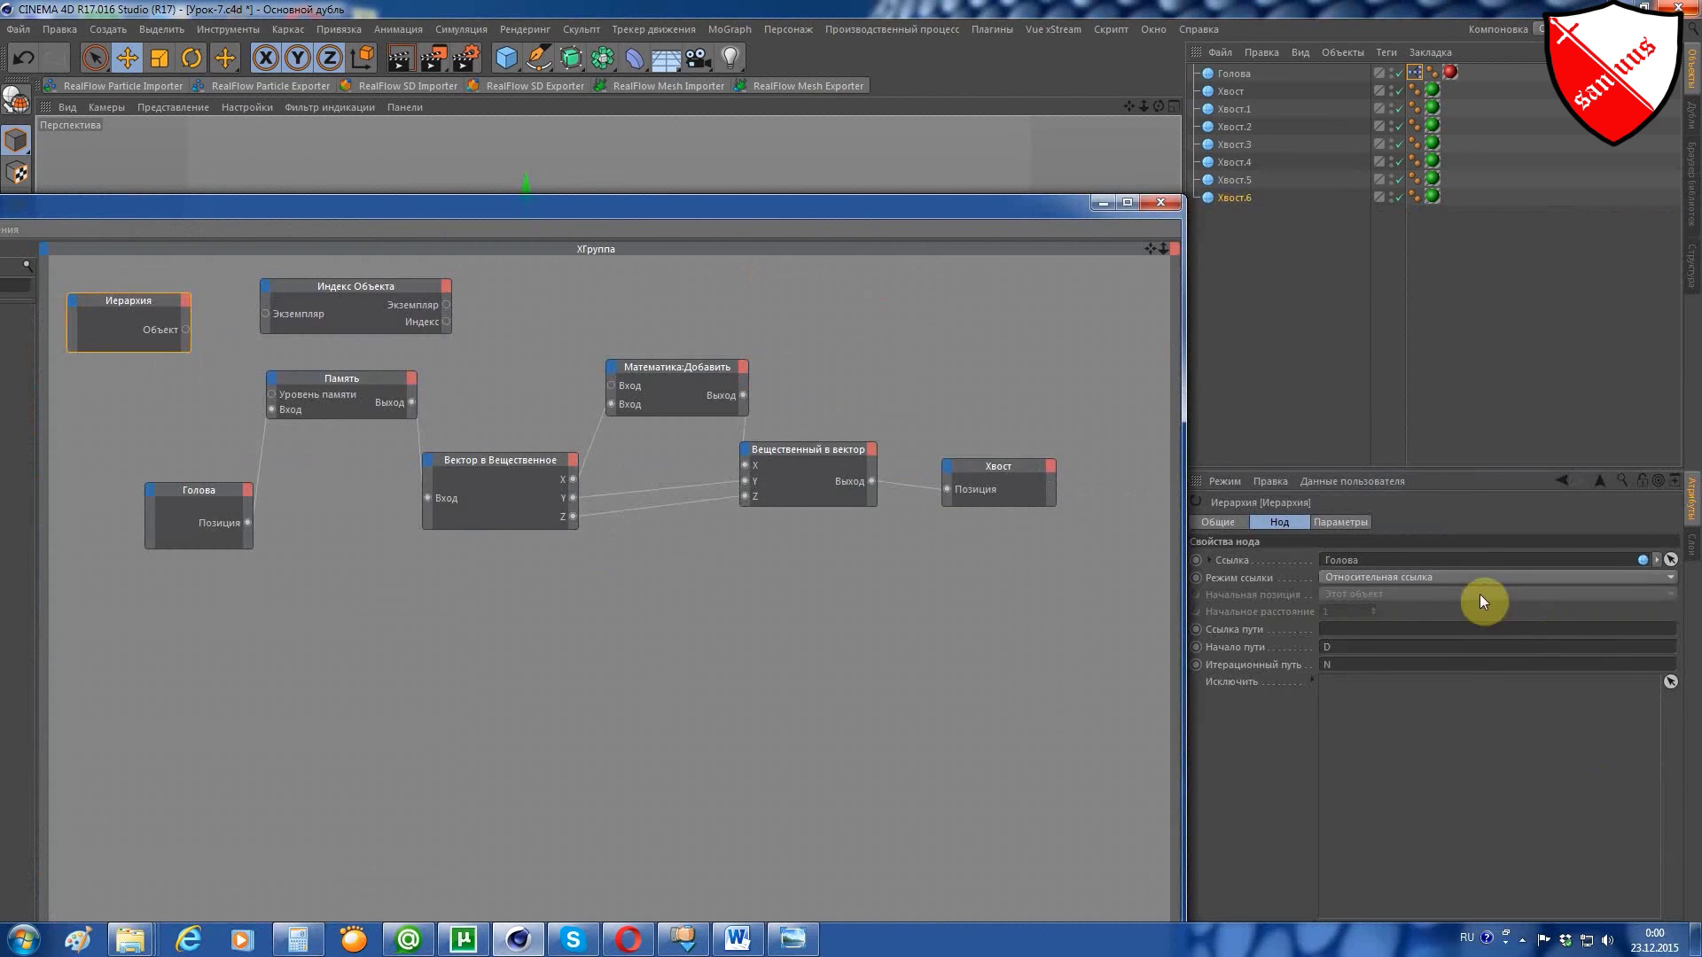
{"action": "left_click", "coordinate": [1421, 574]}
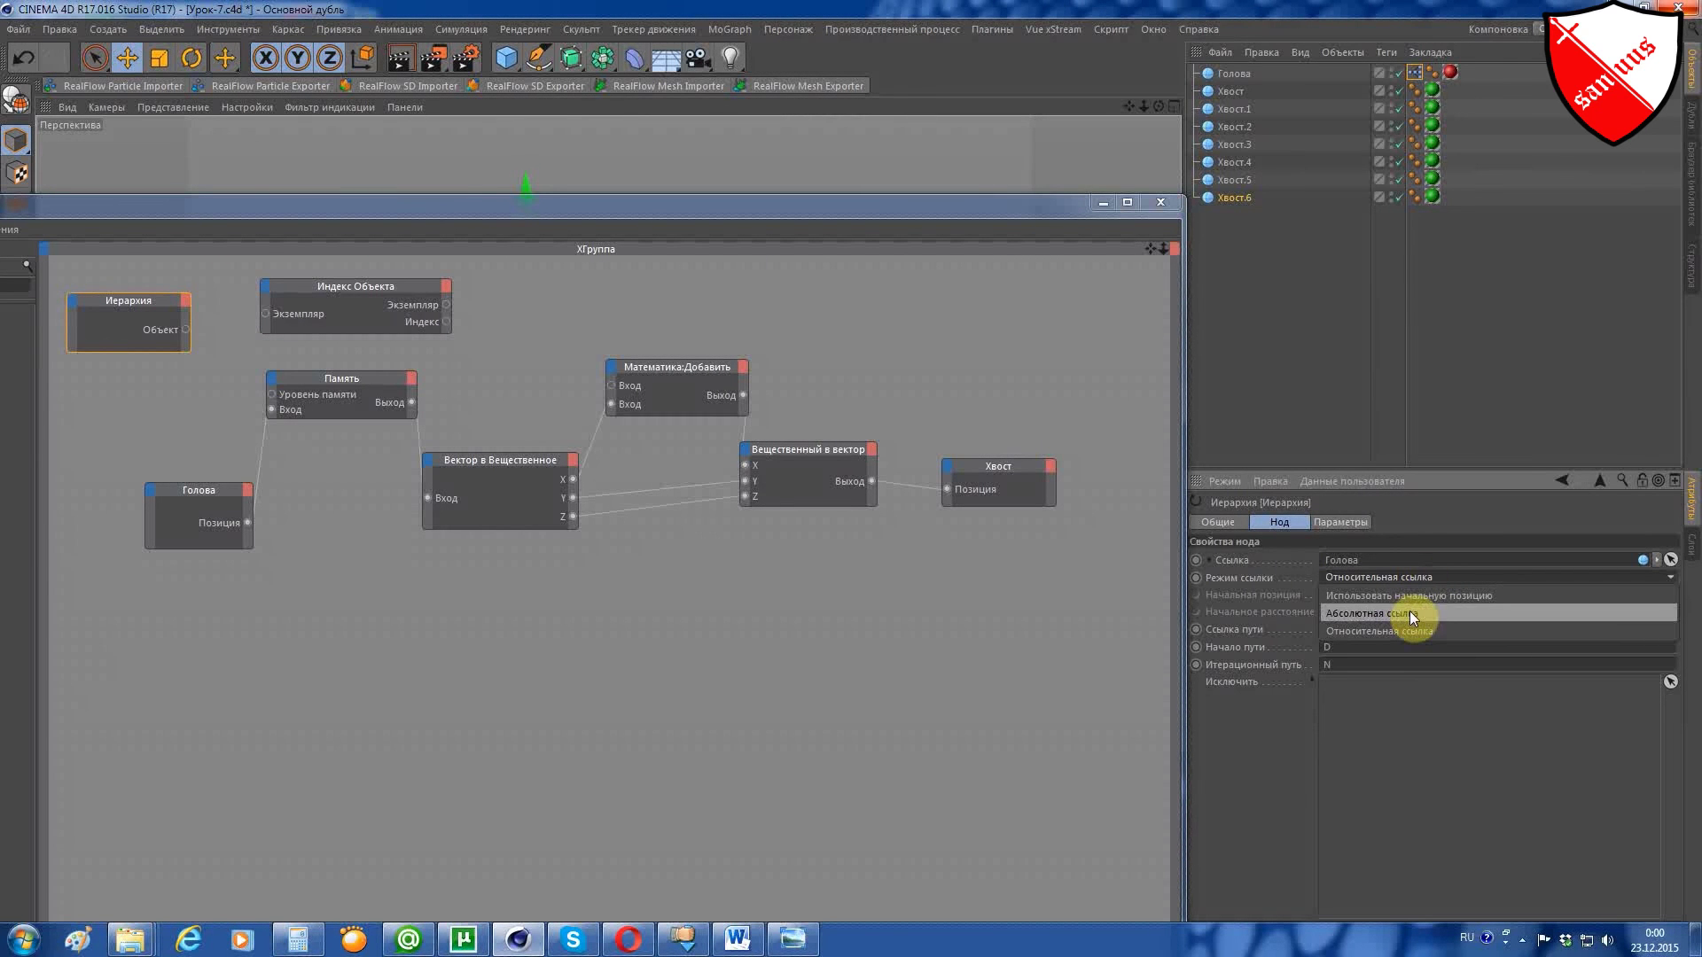
{"action": "left_click", "coordinate": [1410, 613]}
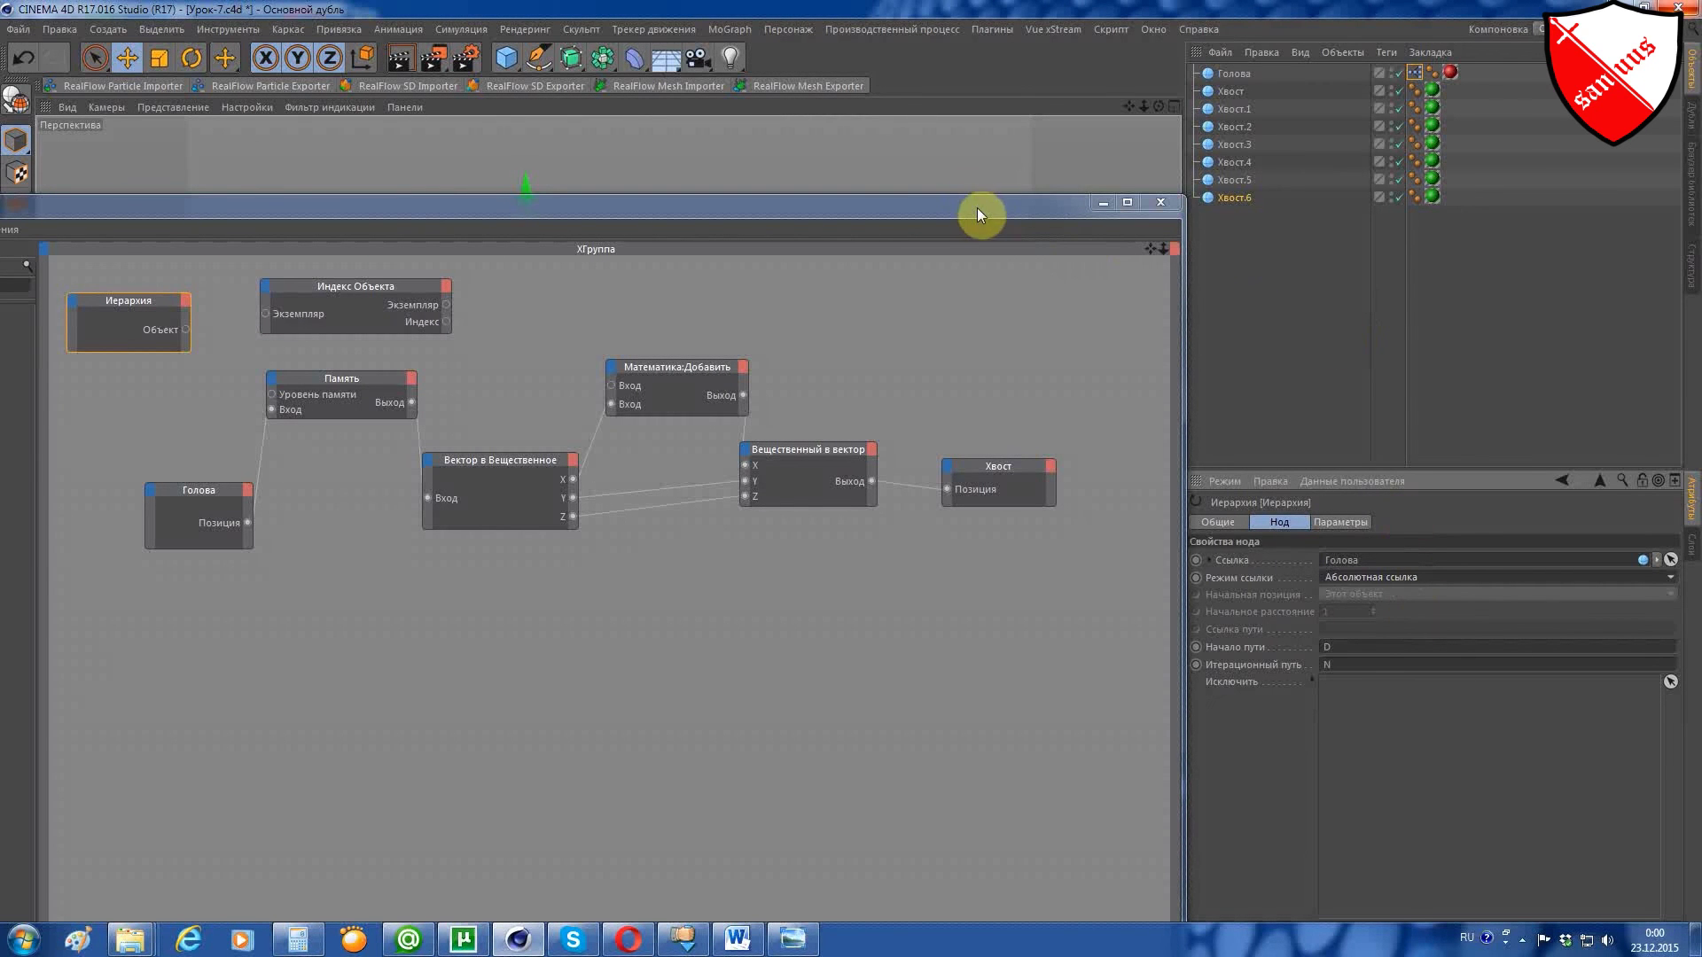
{"action": "left_click_drag", "start_coordinate": [978, 212], "coordinate": [913, 217]}
{"action": "left_click_drag", "start_coordinate": [1243, 234], "coordinate": [1218, 82]}
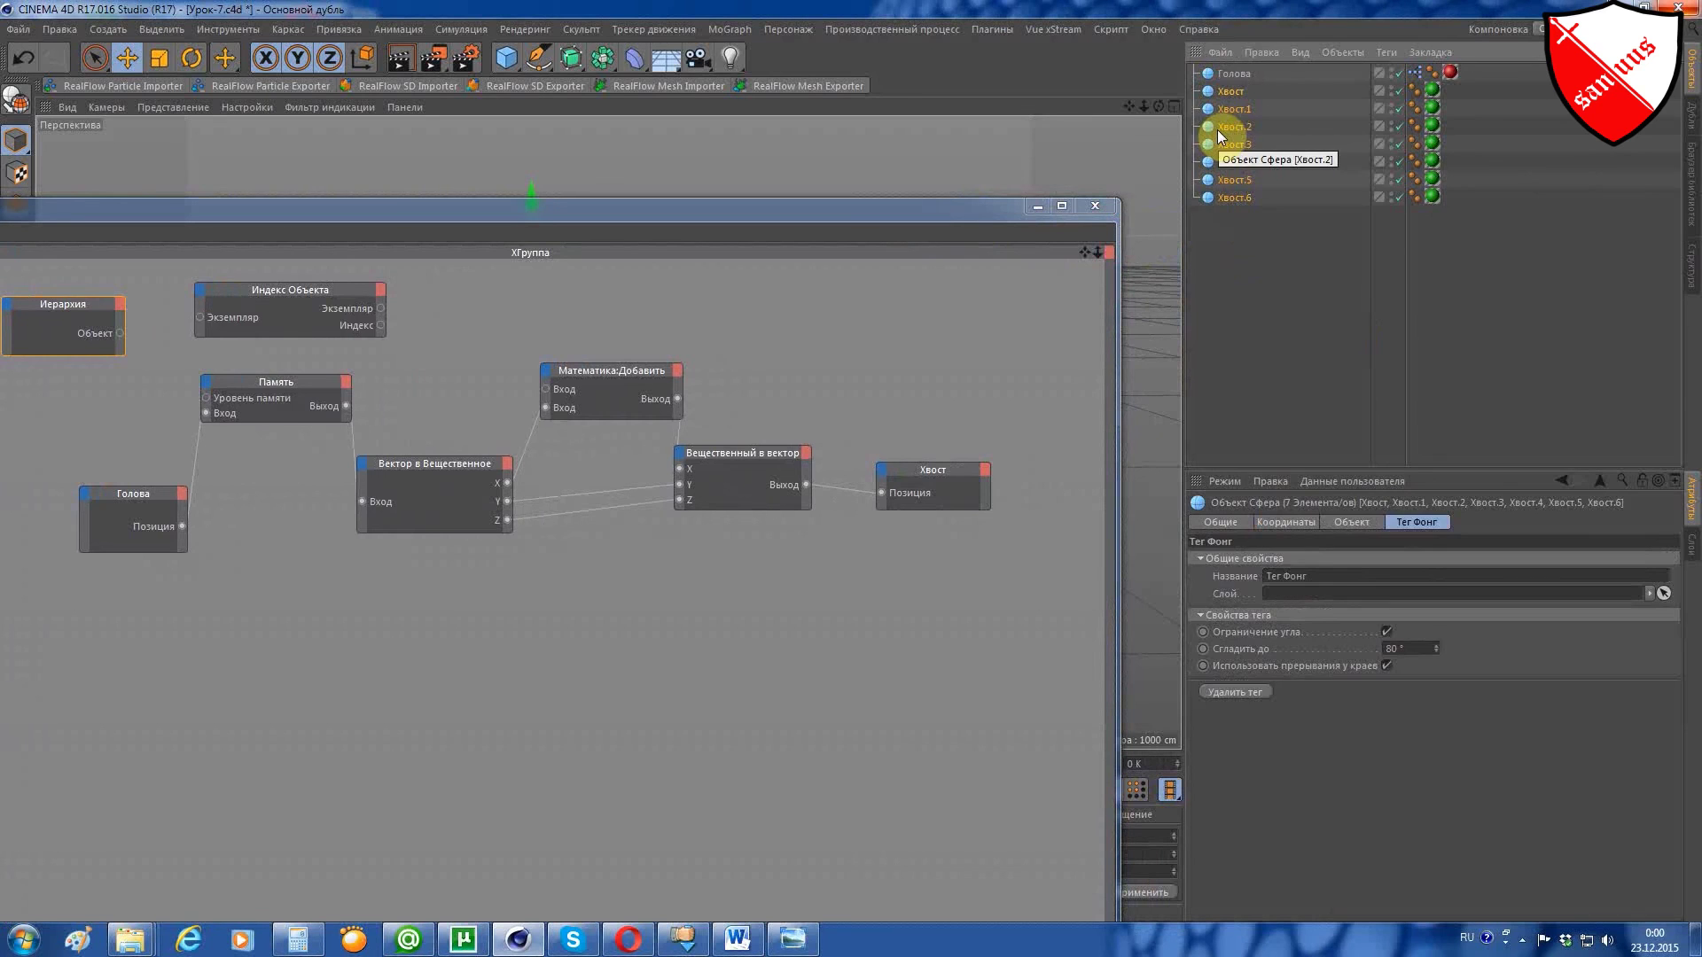
Group the seven tail spheres under a null renamed Хвостик, then select the Иерархия node.
{"action": "key", "text": "alt+g"}
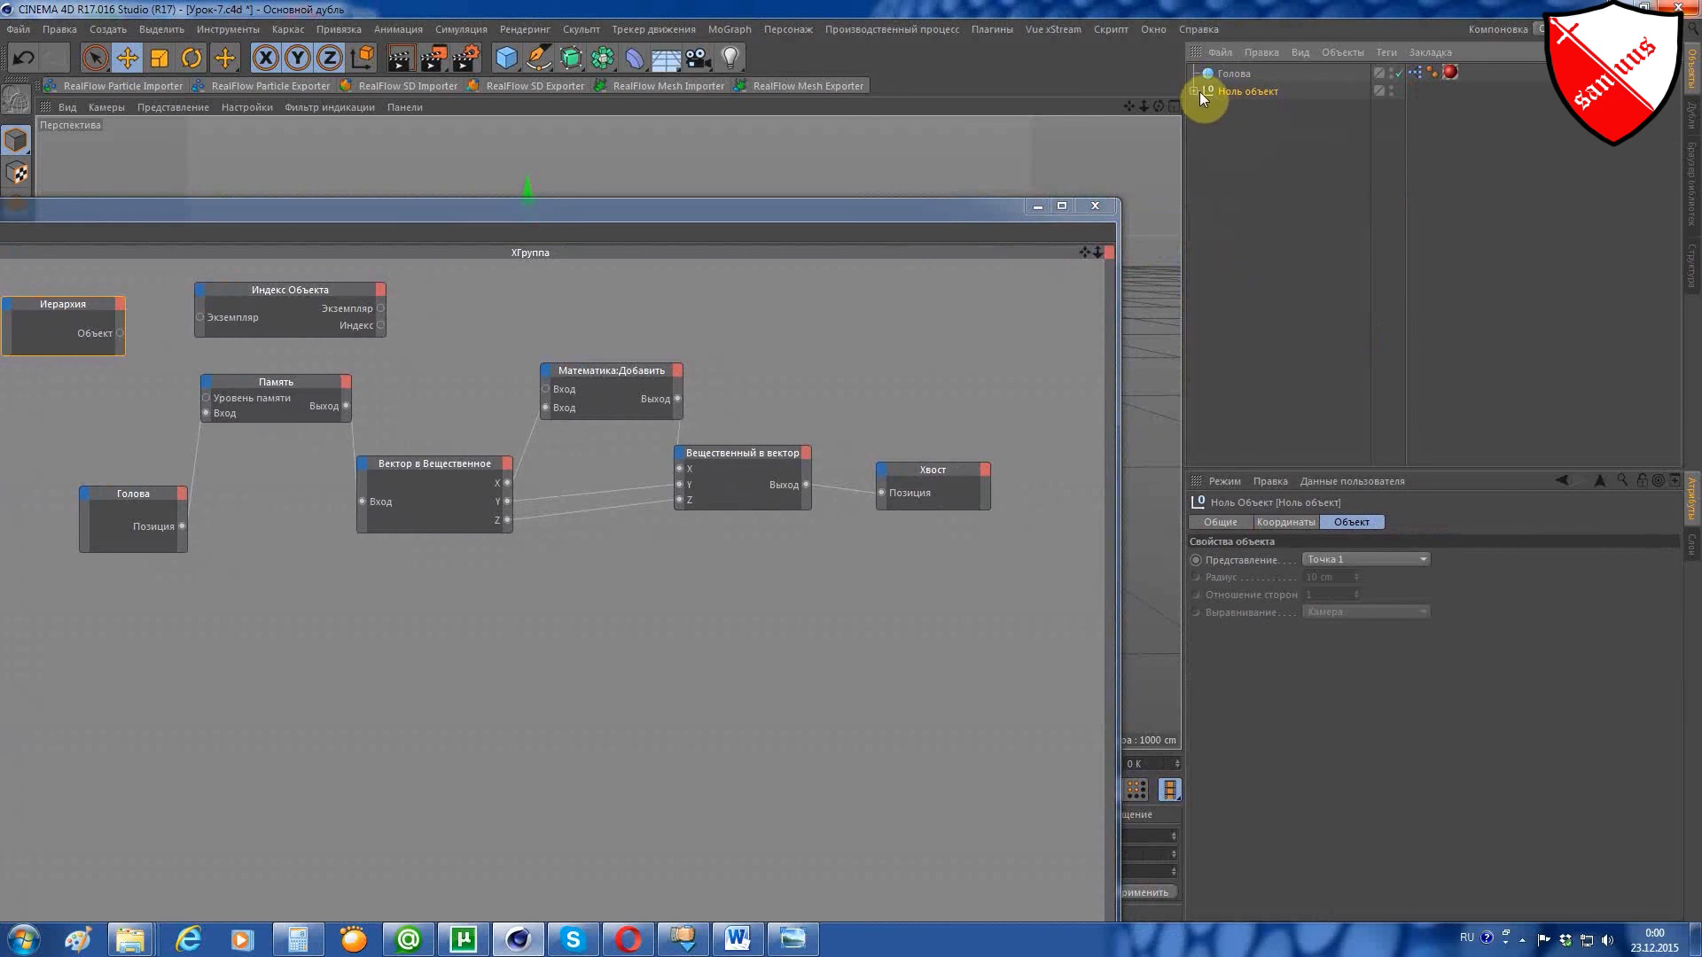
{"action": "double_click", "coordinate": [1244, 93]}
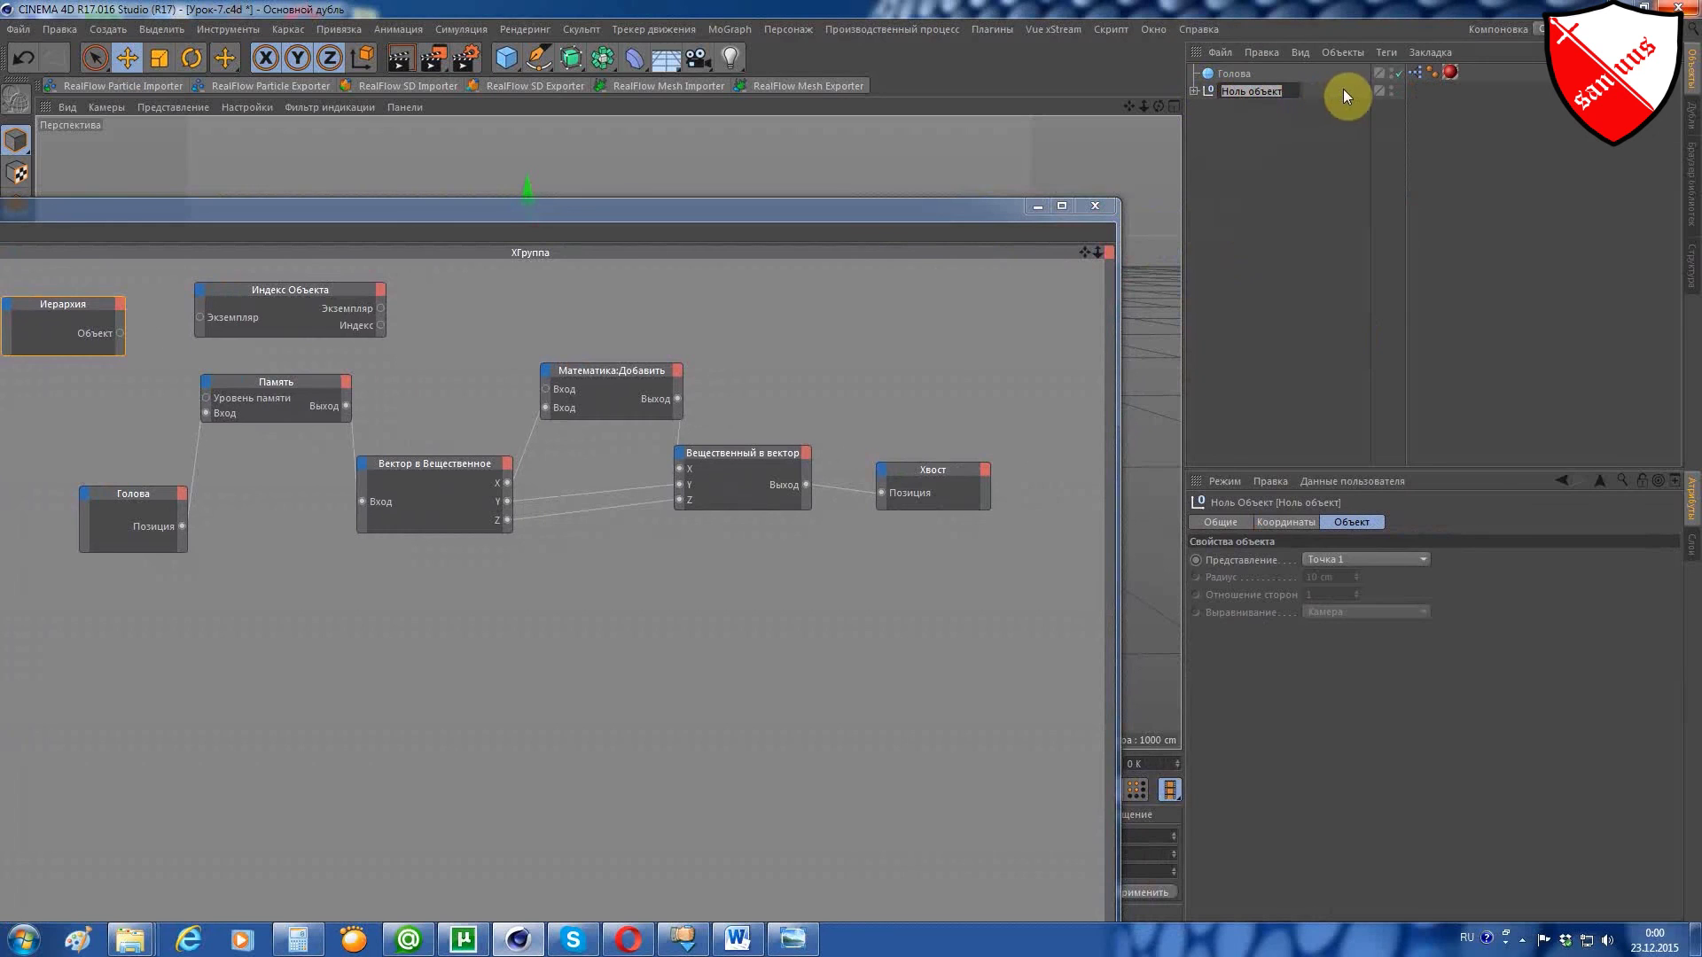
{"action": "key", "text": "BackSpace"}
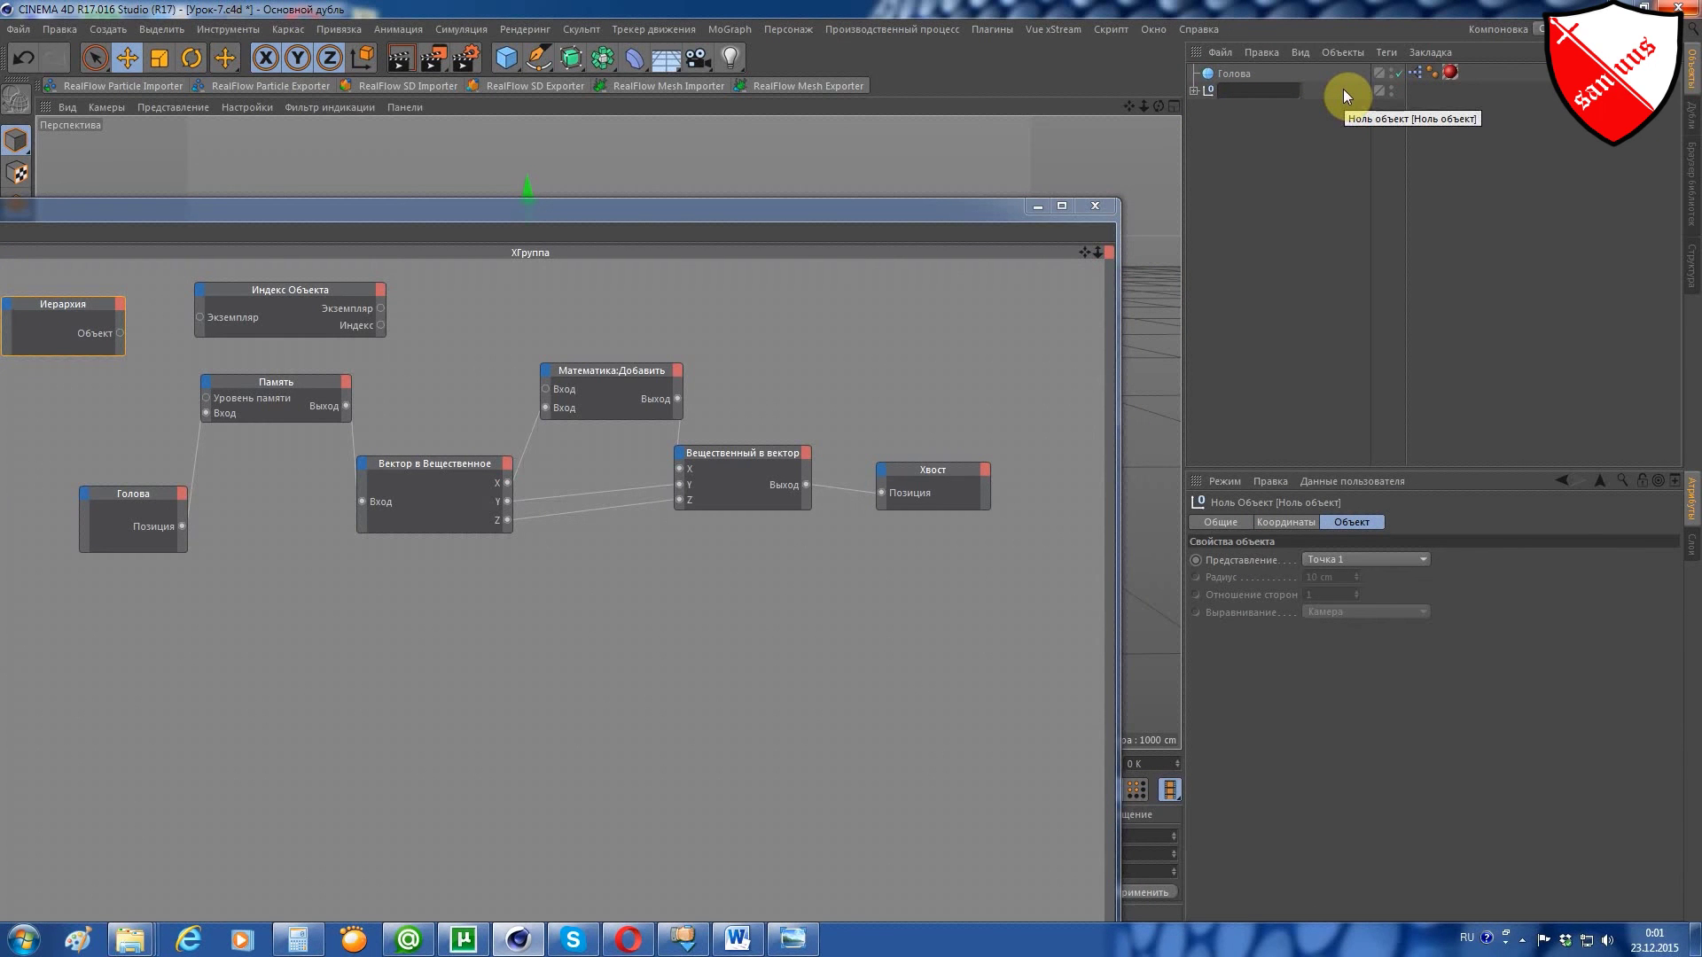
{"action": "type", "text": "Хвостик"}
{"action": "key", "text": "Return"}
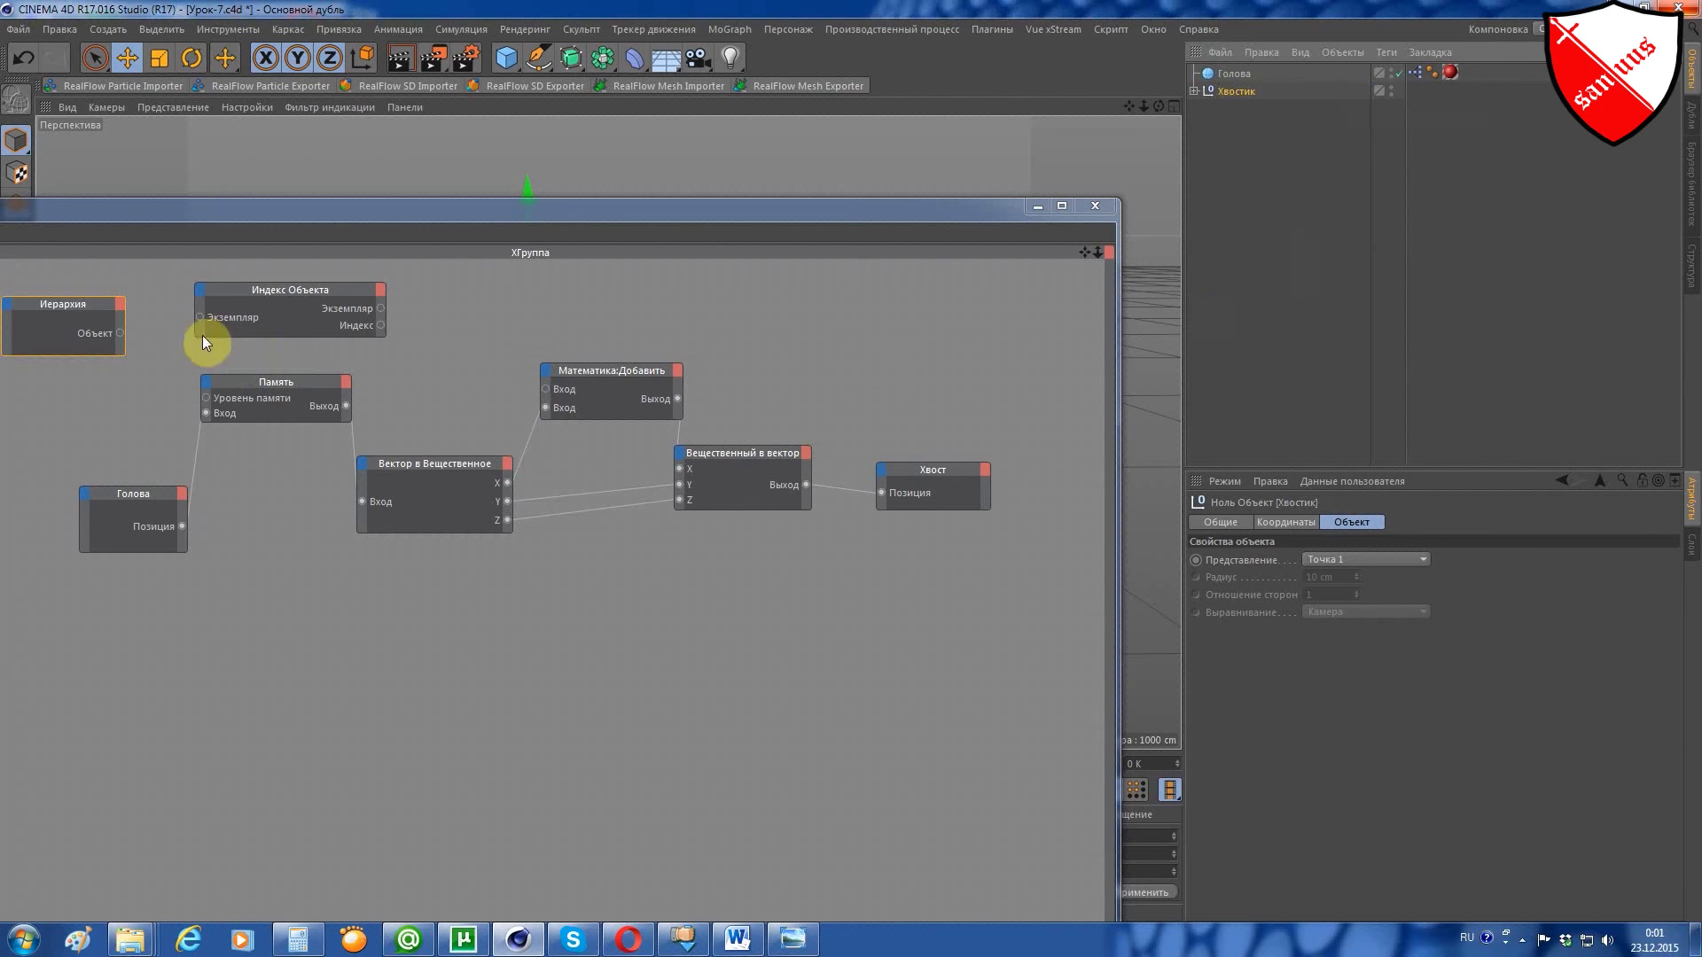
{"action": "left_click", "coordinate": [71, 307]}
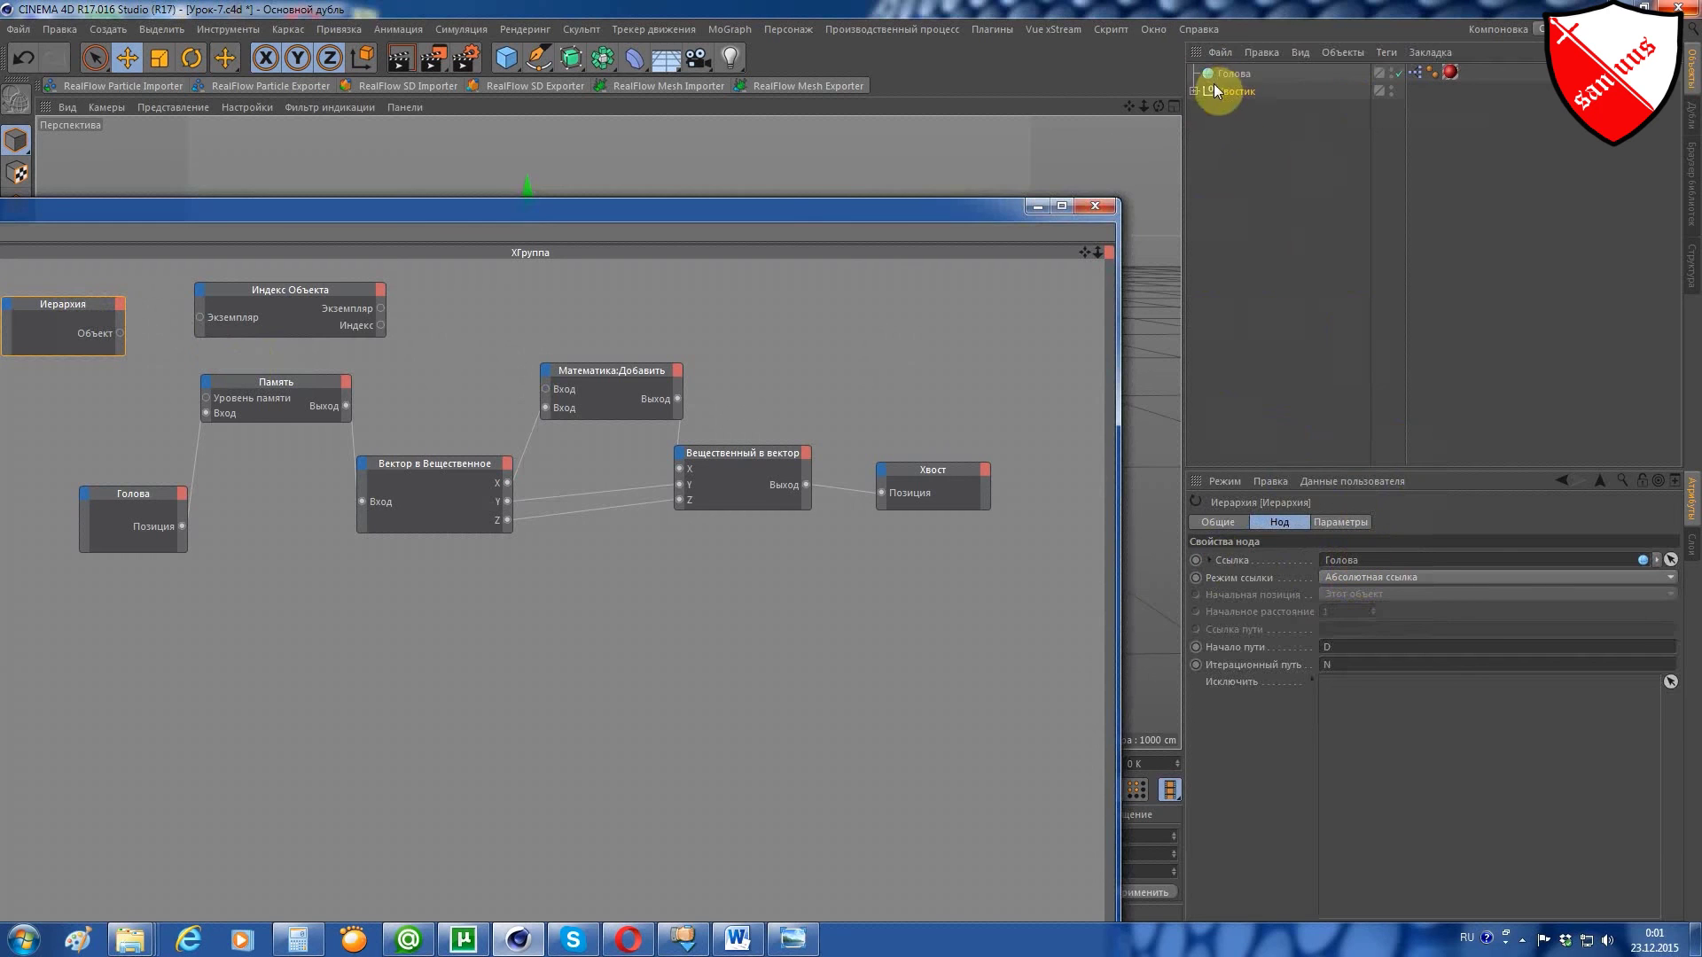
Link Хвостик into Иерархия's Ссылка field and wire its Объект output to Индекс Объекта's Экземпляр.
{"action": "left_click_drag", "start_coordinate": [1206, 90], "coordinate": [1401, 566]}
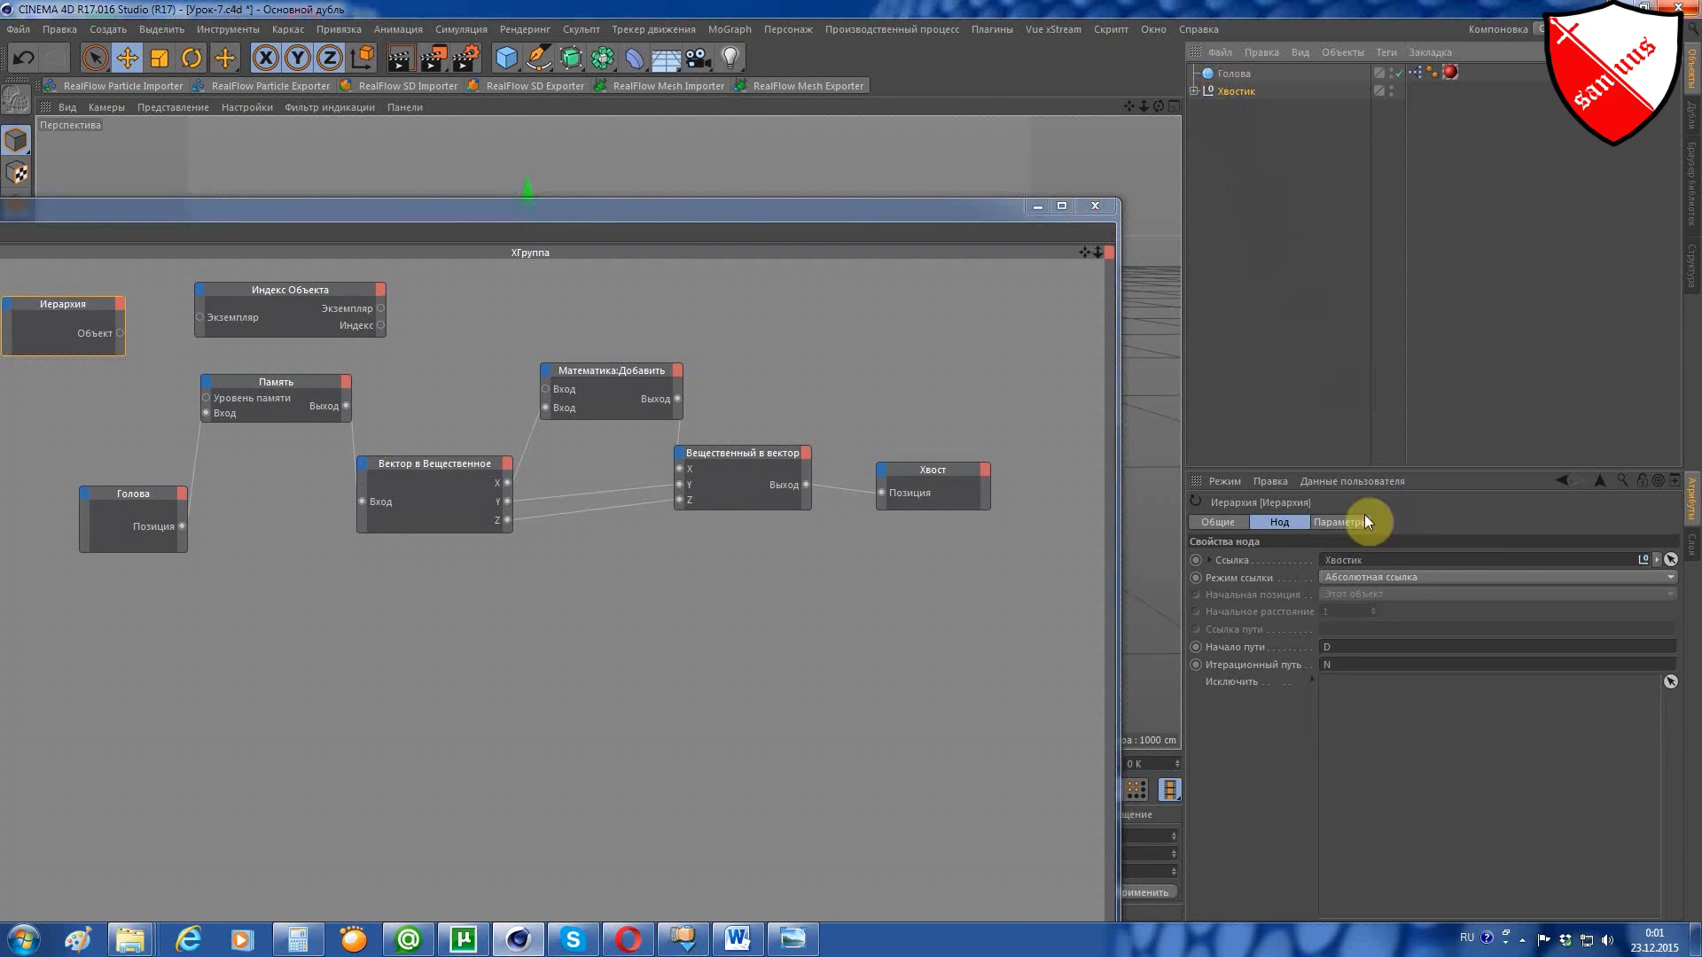
{"action": "left_click_drag", "start_coordinate": [954, 214], "coordinate": [1096, 203]}
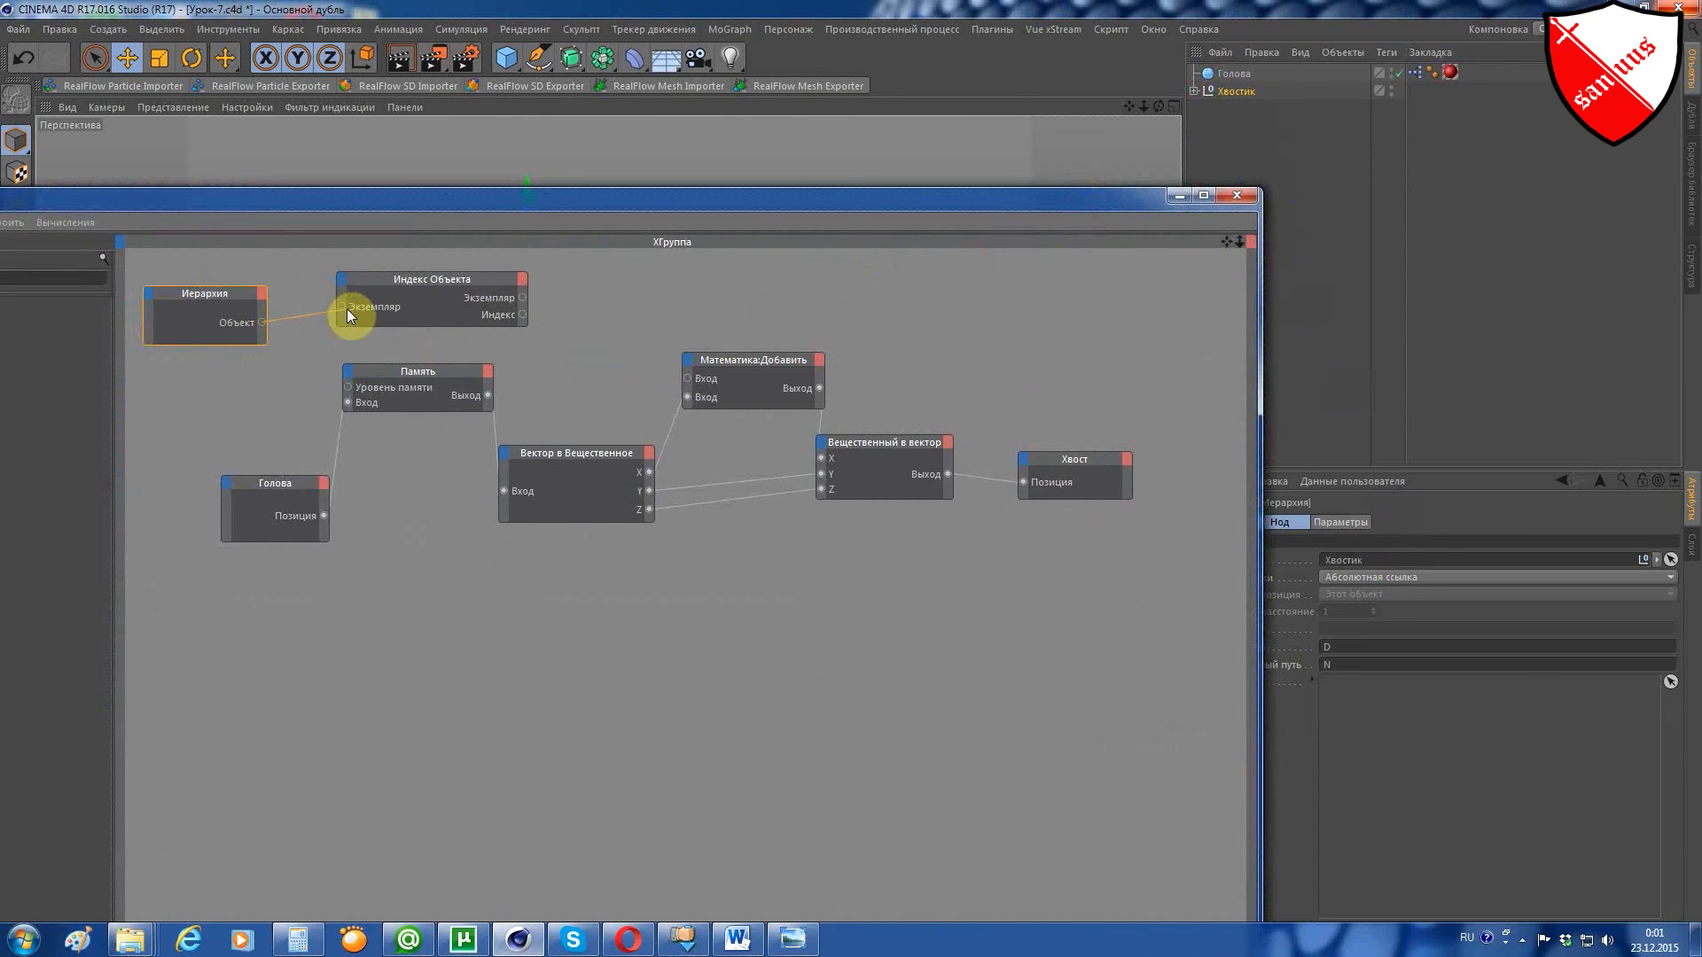
{"action": "left_click_drag", "start_coordinate": [348, 309], "coordinate": [449, 274]}
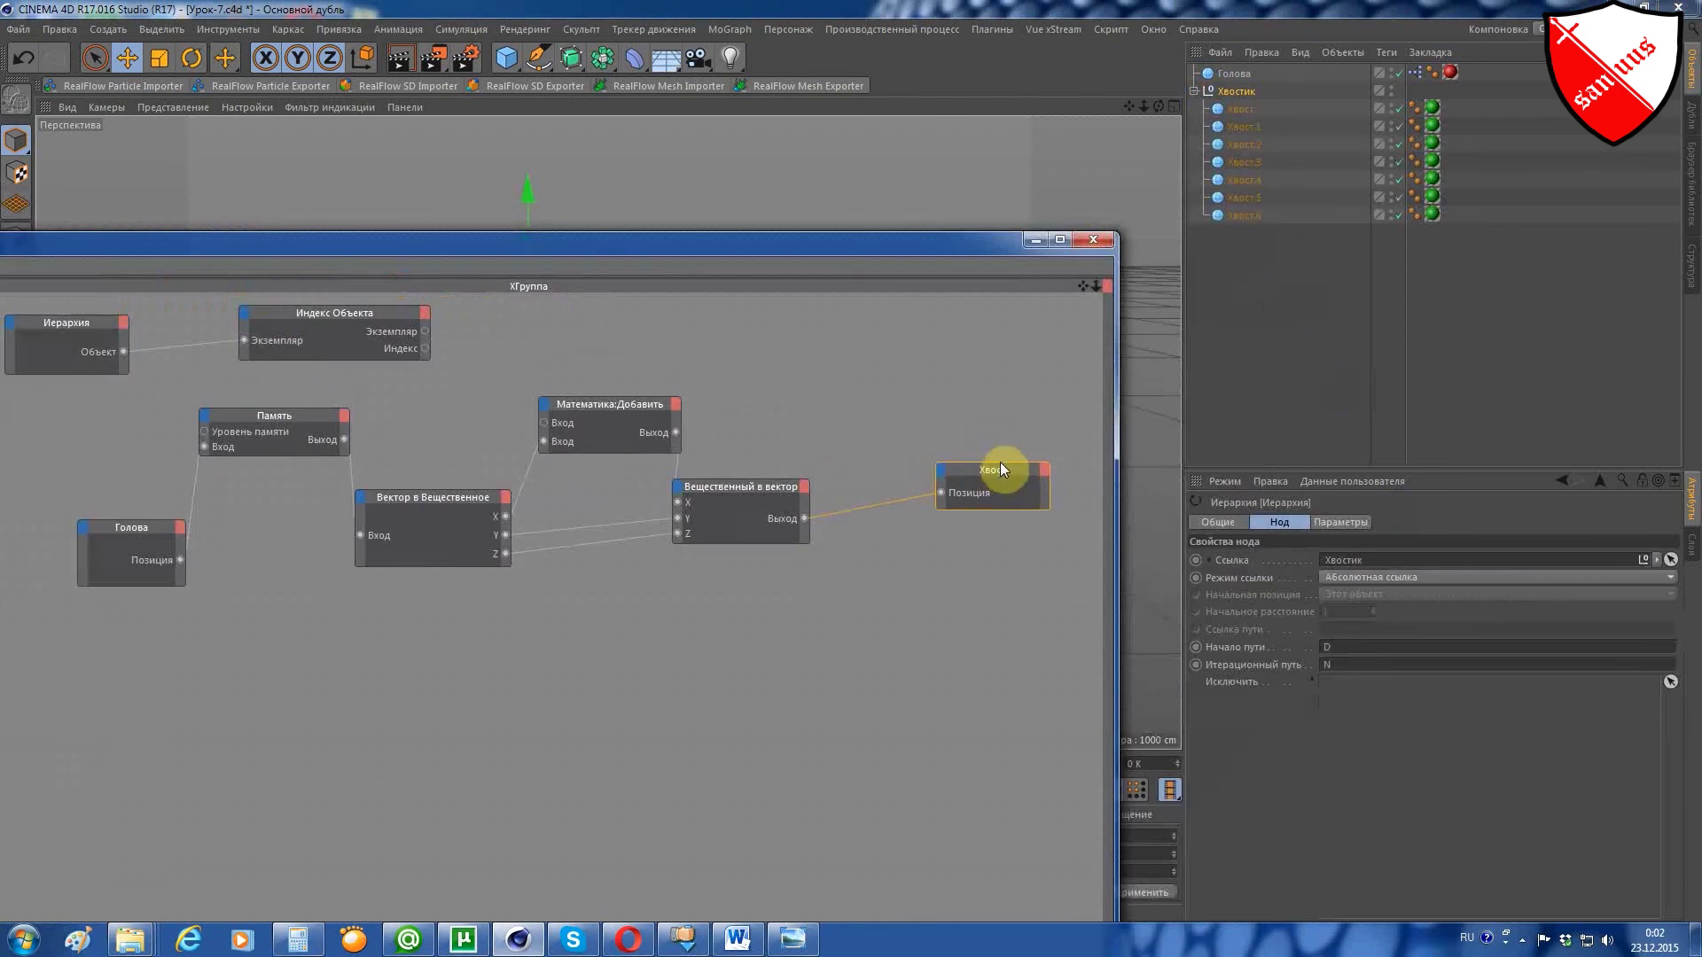
{"action": "left_click", "coordinate": [996, 454]}
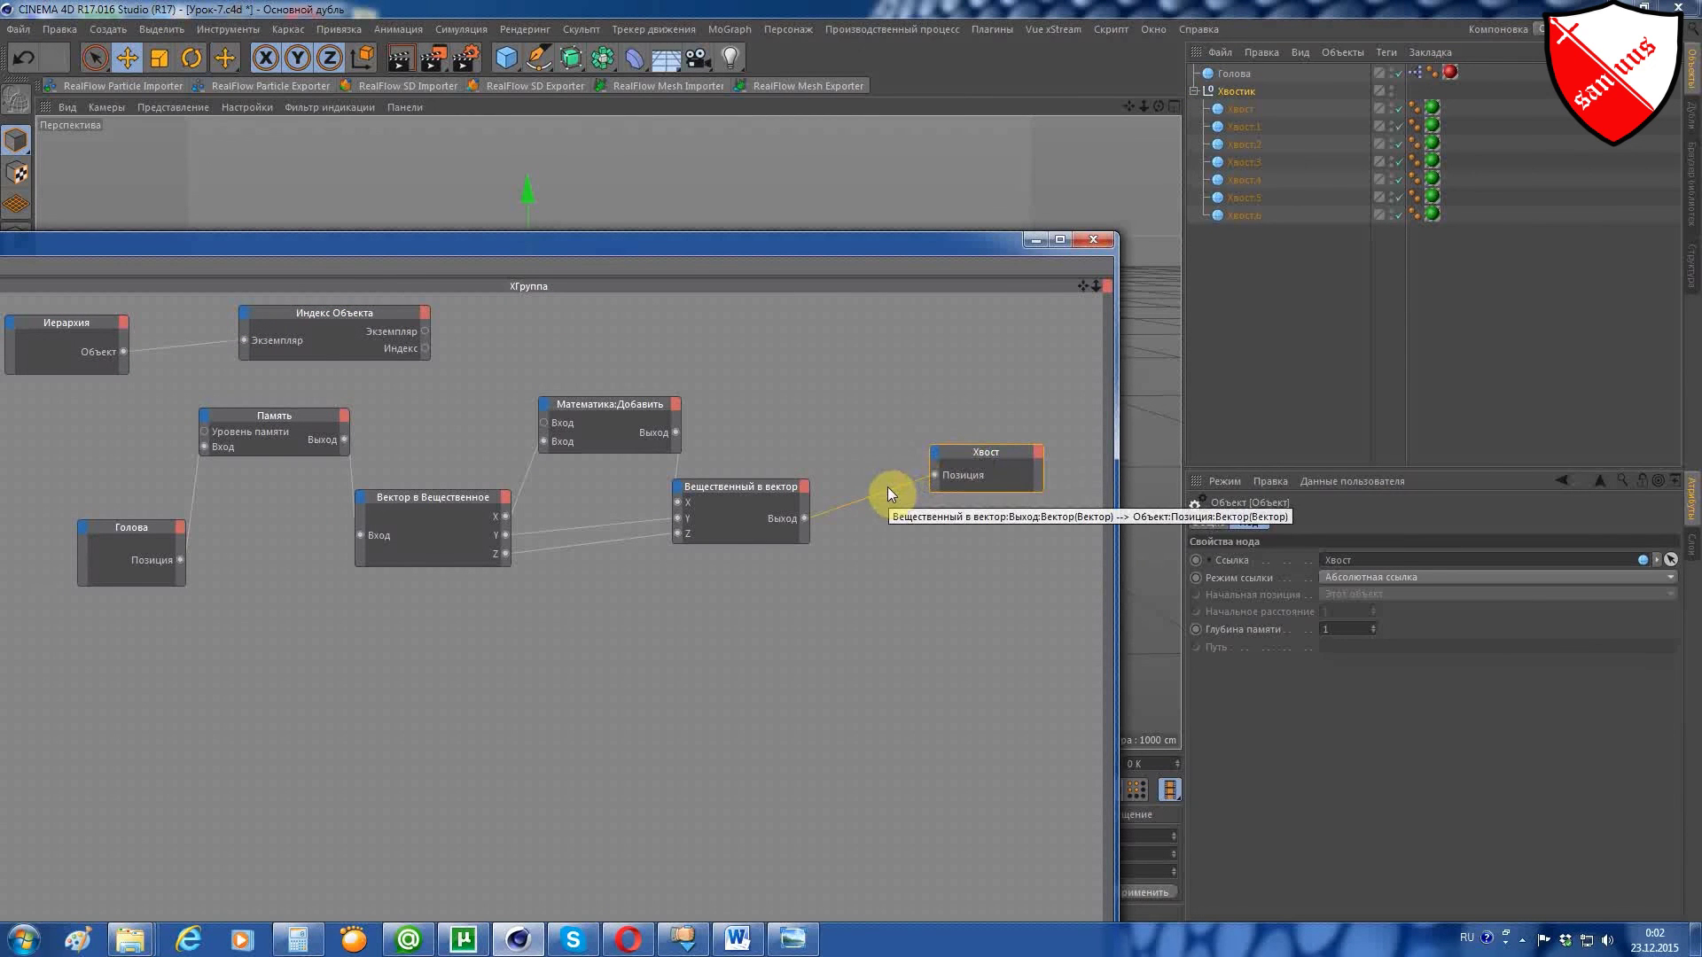
{"action": "mouse_move", "coordinate": [870, 495]}
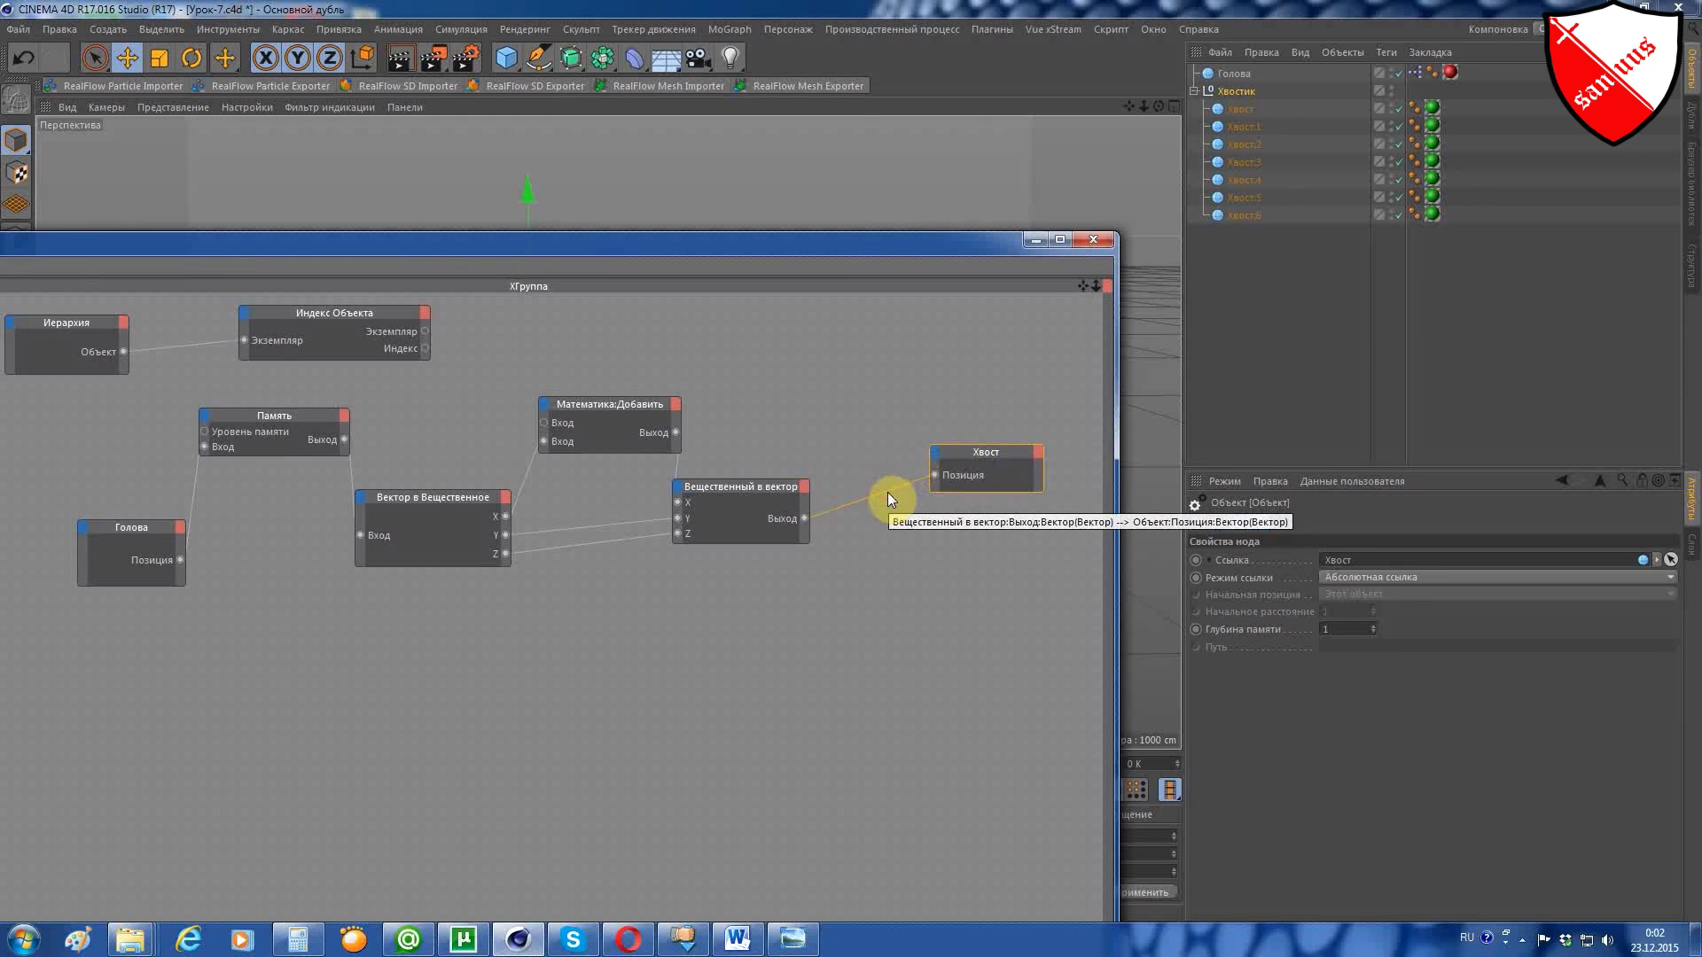
Replace Хвост's Позиция wire with new Объект and Глобальная позиция inputs, feeding Глобальная позиция from Вещественный в вектор.
{"action": "left_click", "coordinate": [886, 492]}
{"action": "key", "text": "Delete"}
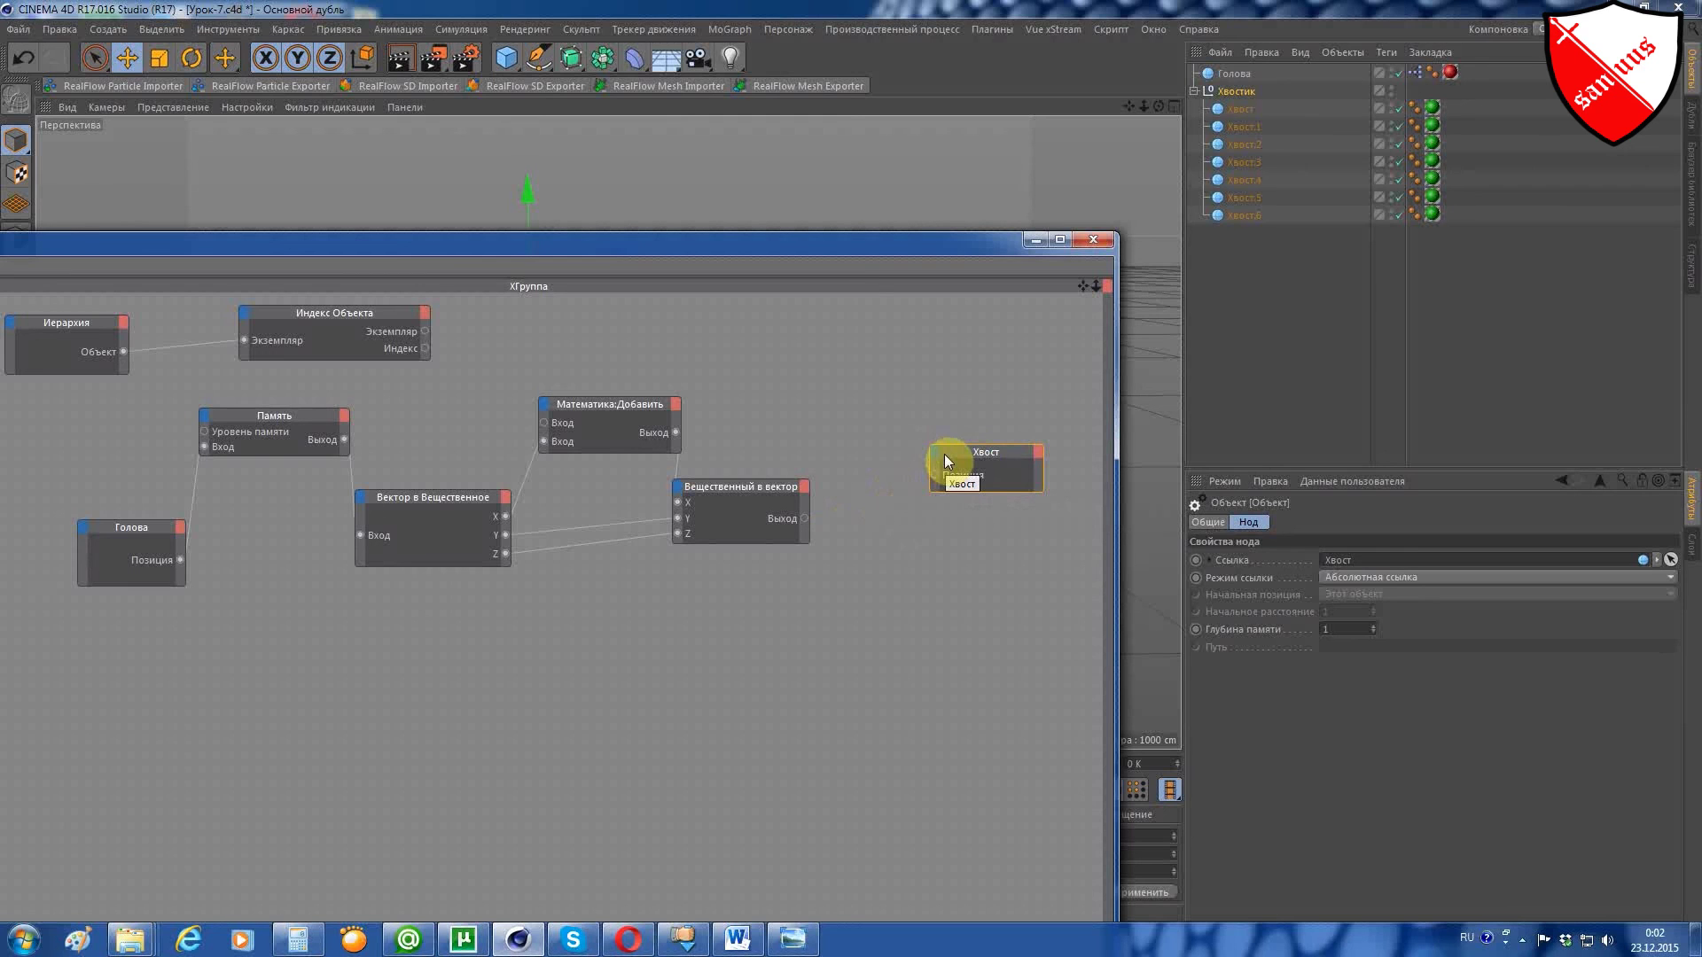
{"action": "left_click", "coordinate": [935, 456]}
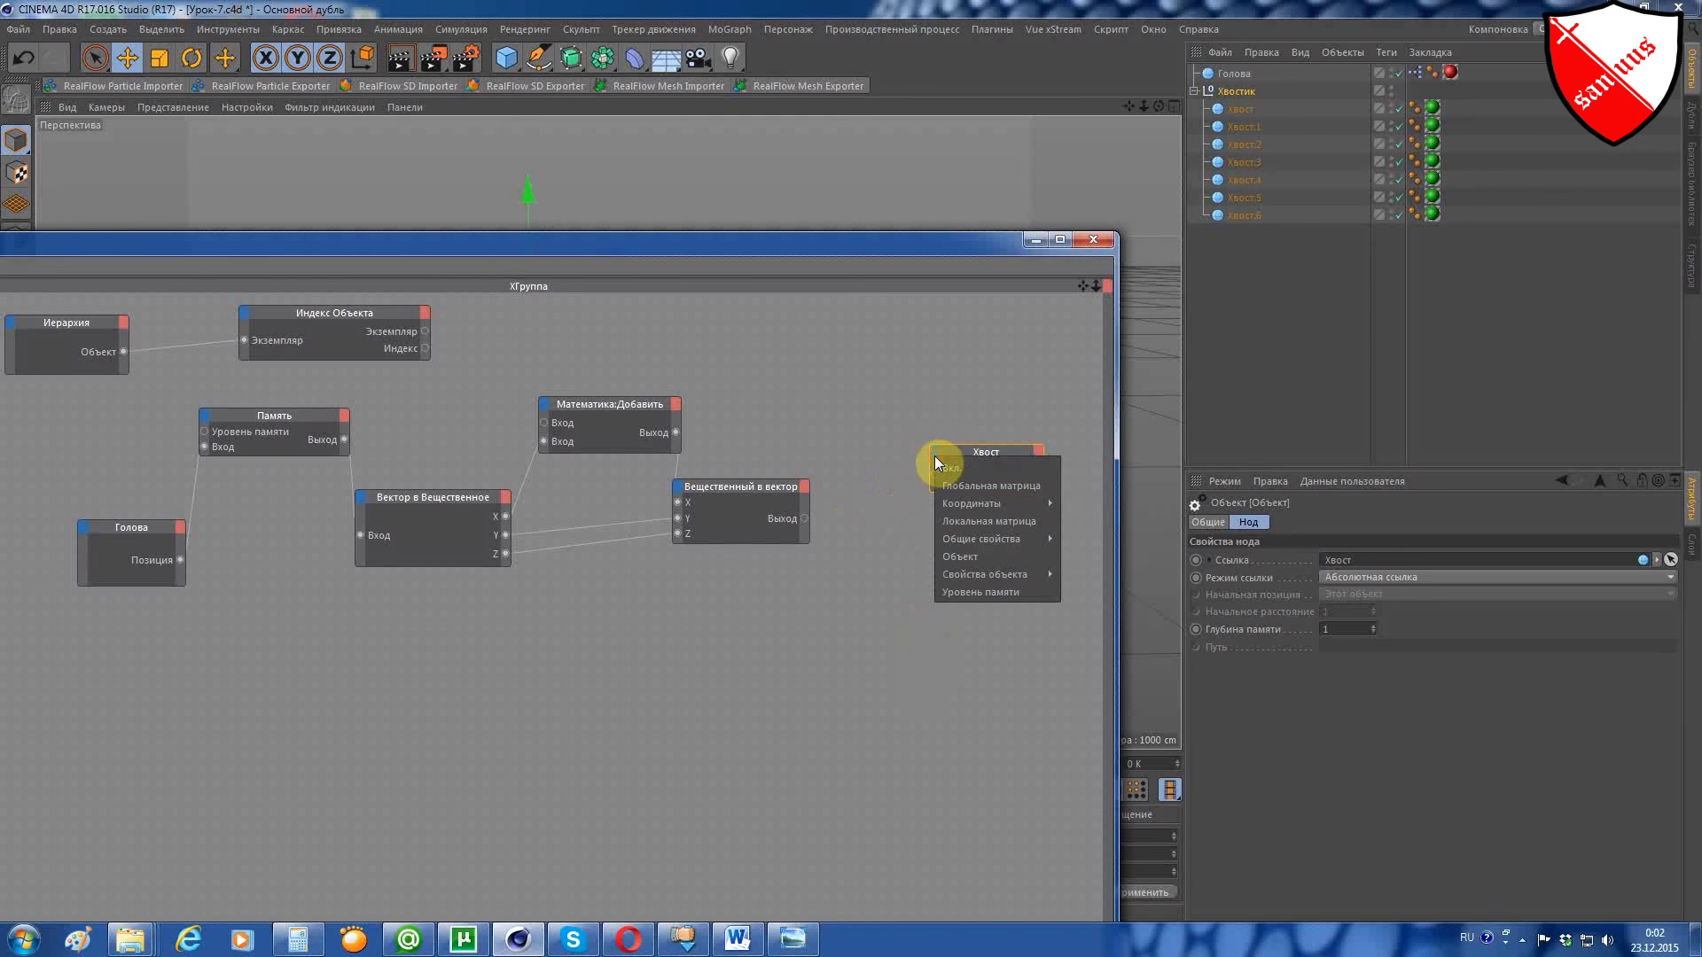
{"action": "left_click", "coordinate": [958, 557]}
{"action": "left_click_drag", "start_coordinate": [986, 492], "coordinate": [996, 583]}
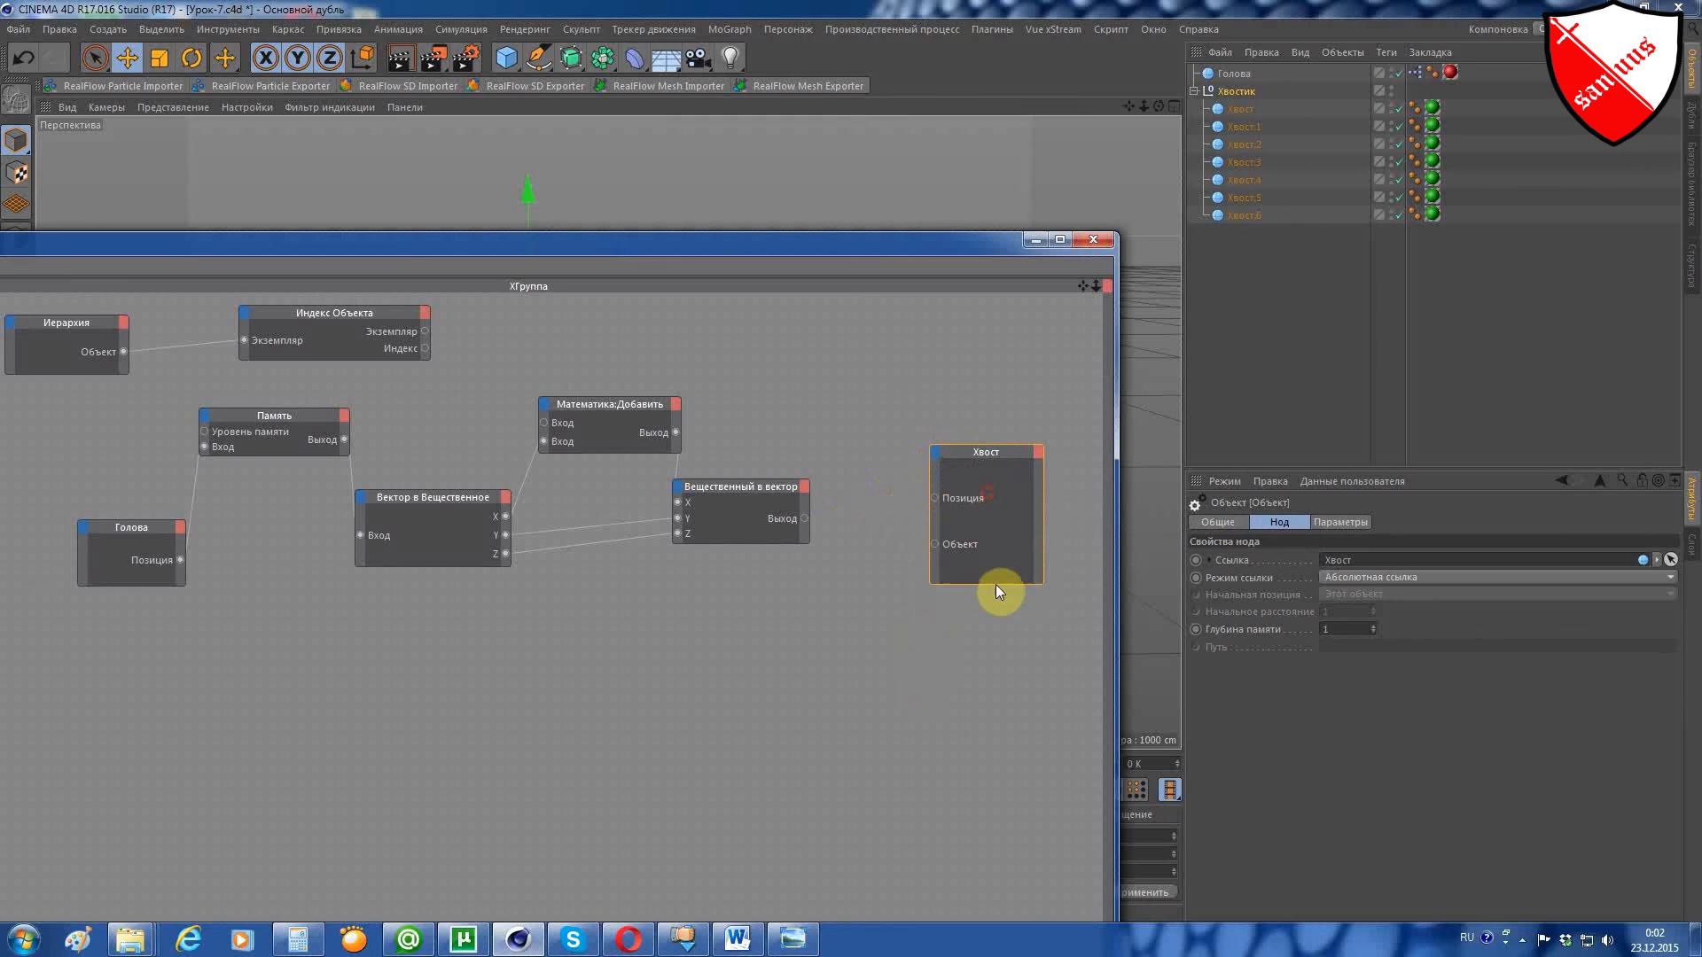
{"action": "left_click", "coordinate": [932, 450]}
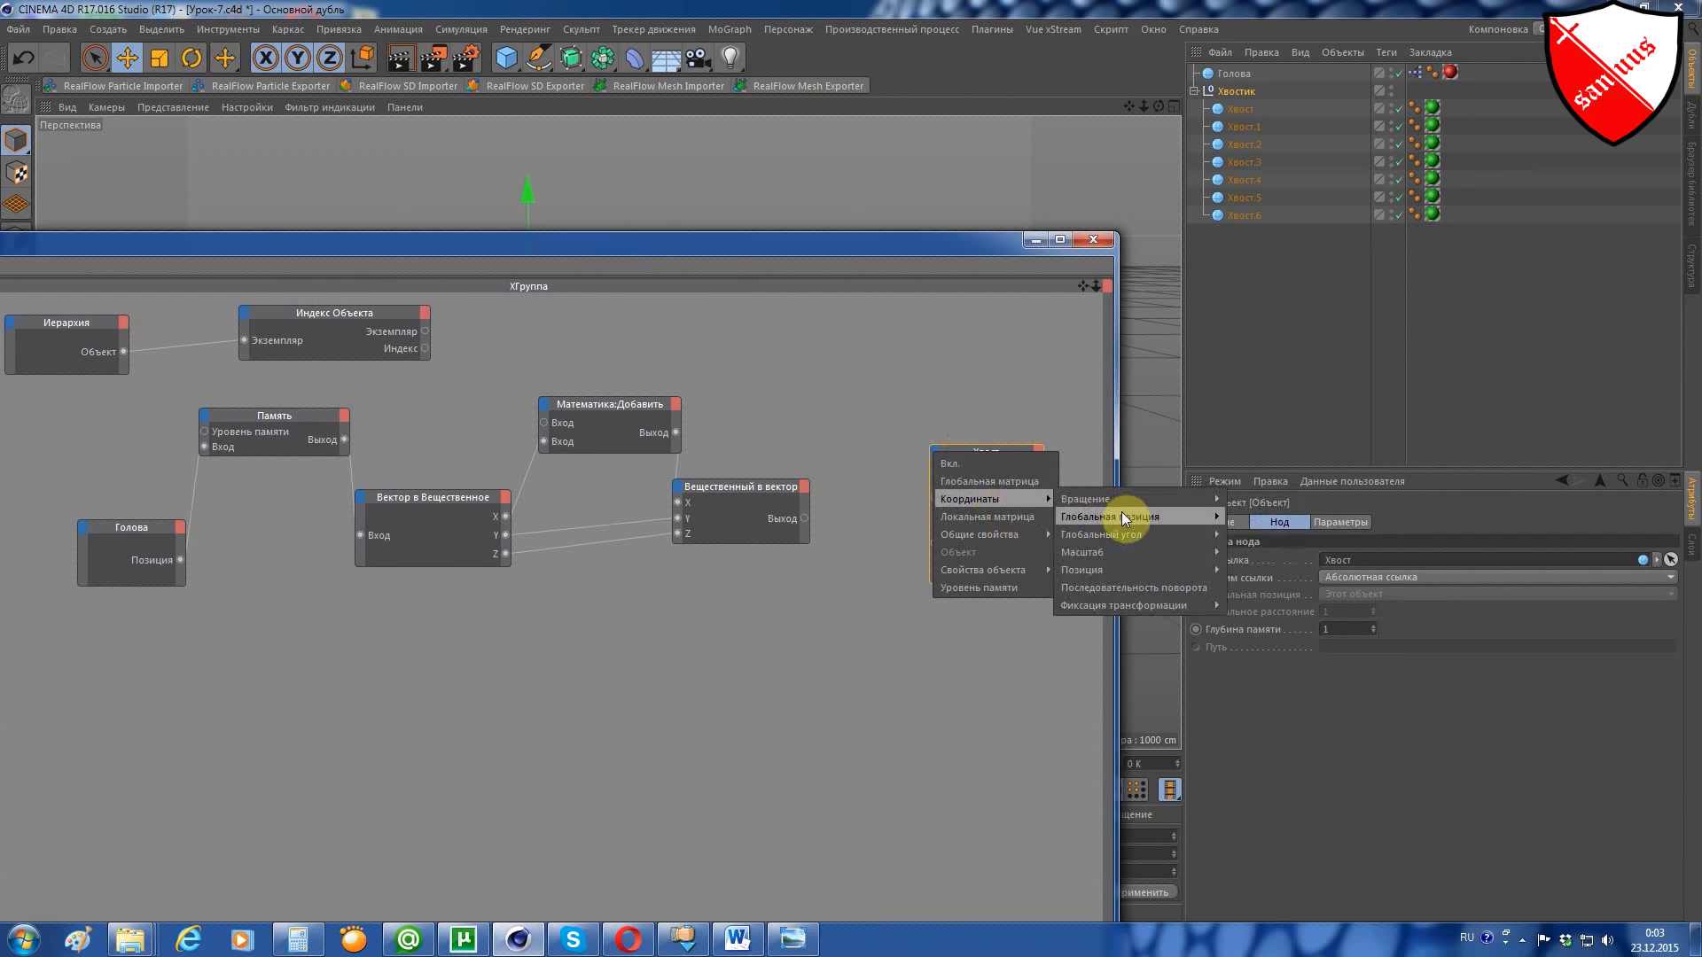
{"action": "mouse_move", "coordinate": [1109, 515]}
{"action": "left_click", "coordinate": [1271, 514]}
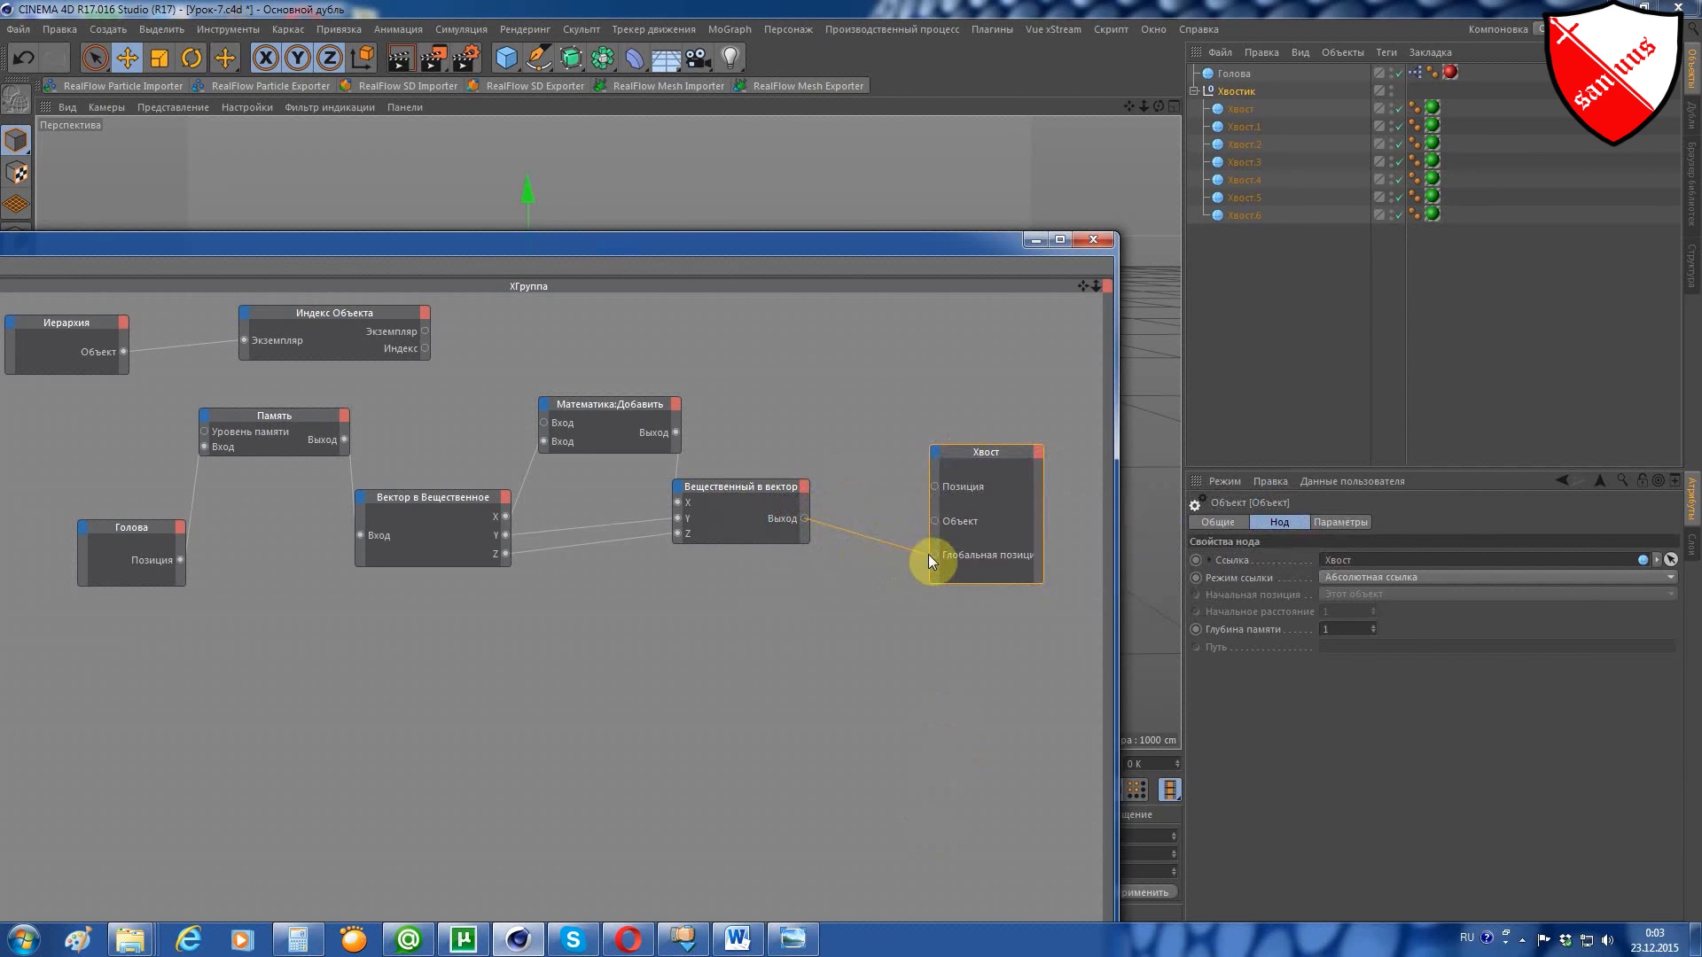
{"action": "left_click_drag", "start_coordinate": [888, 571], "coordinate": [933, 555]}
Connect Индекс Объекта's Экземпляр to Хвост's Объект input and lower the conversion nodes.
{"action": "left_click_drag", "start_coordinate": [986, 452], "coordinate": [989, 384]}
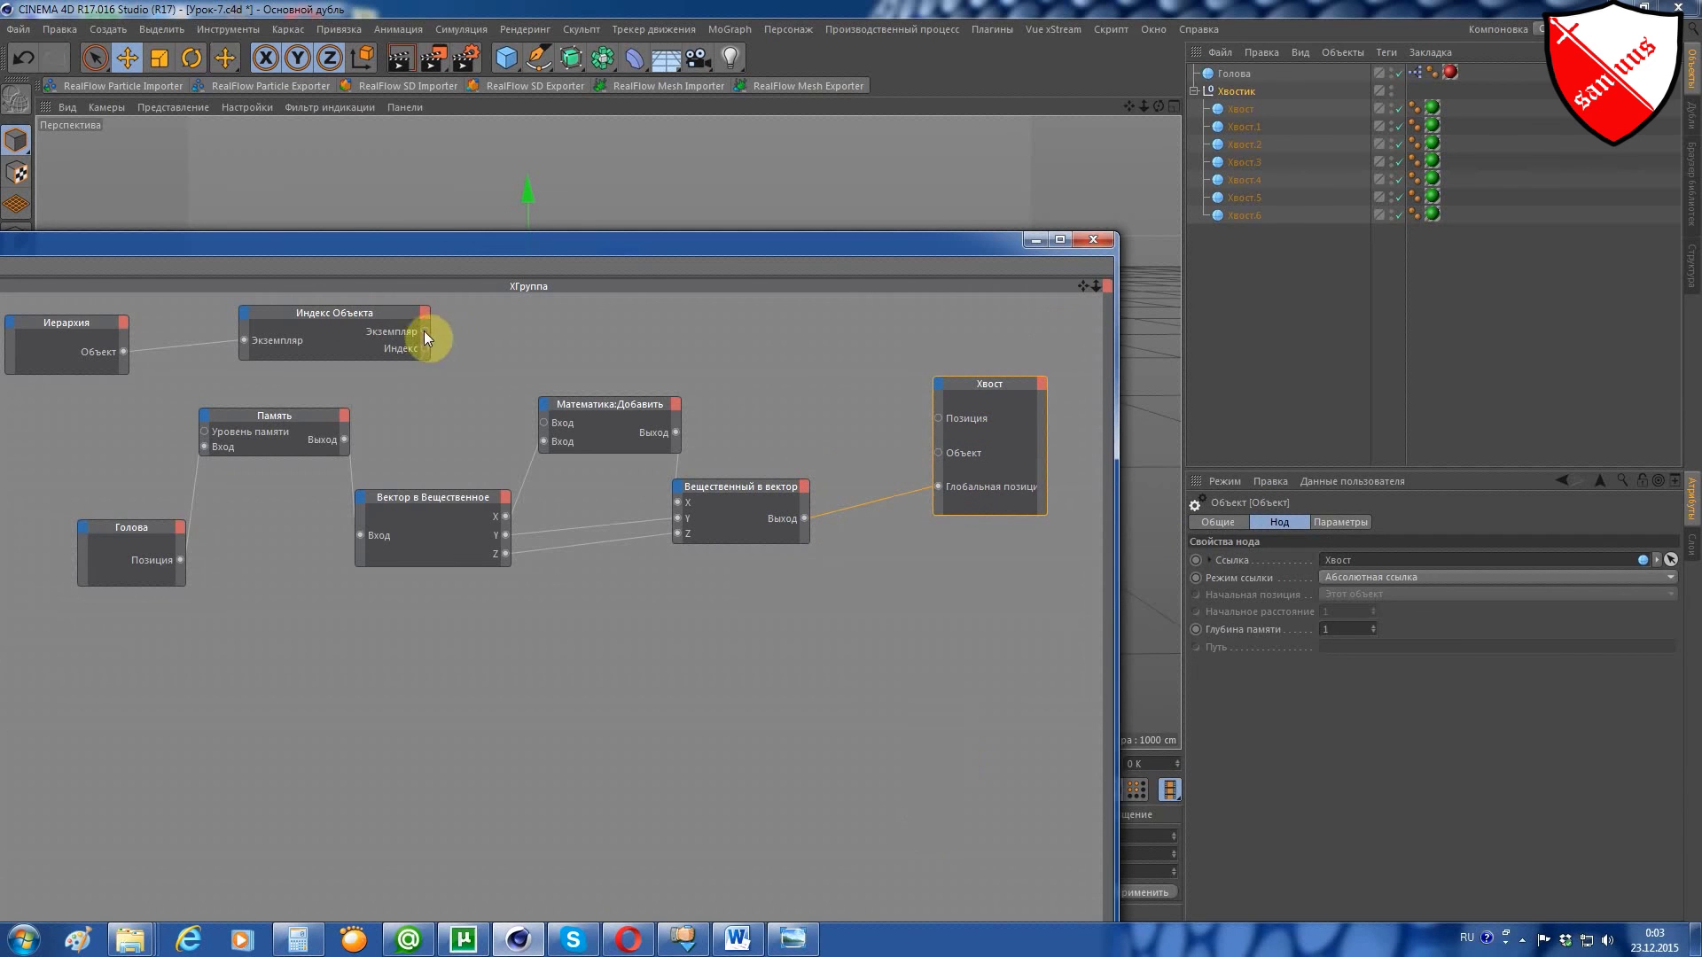
{"action": "left_click_drag", "start_coordinate": [423, 331], "coordinate": [934, 451]}
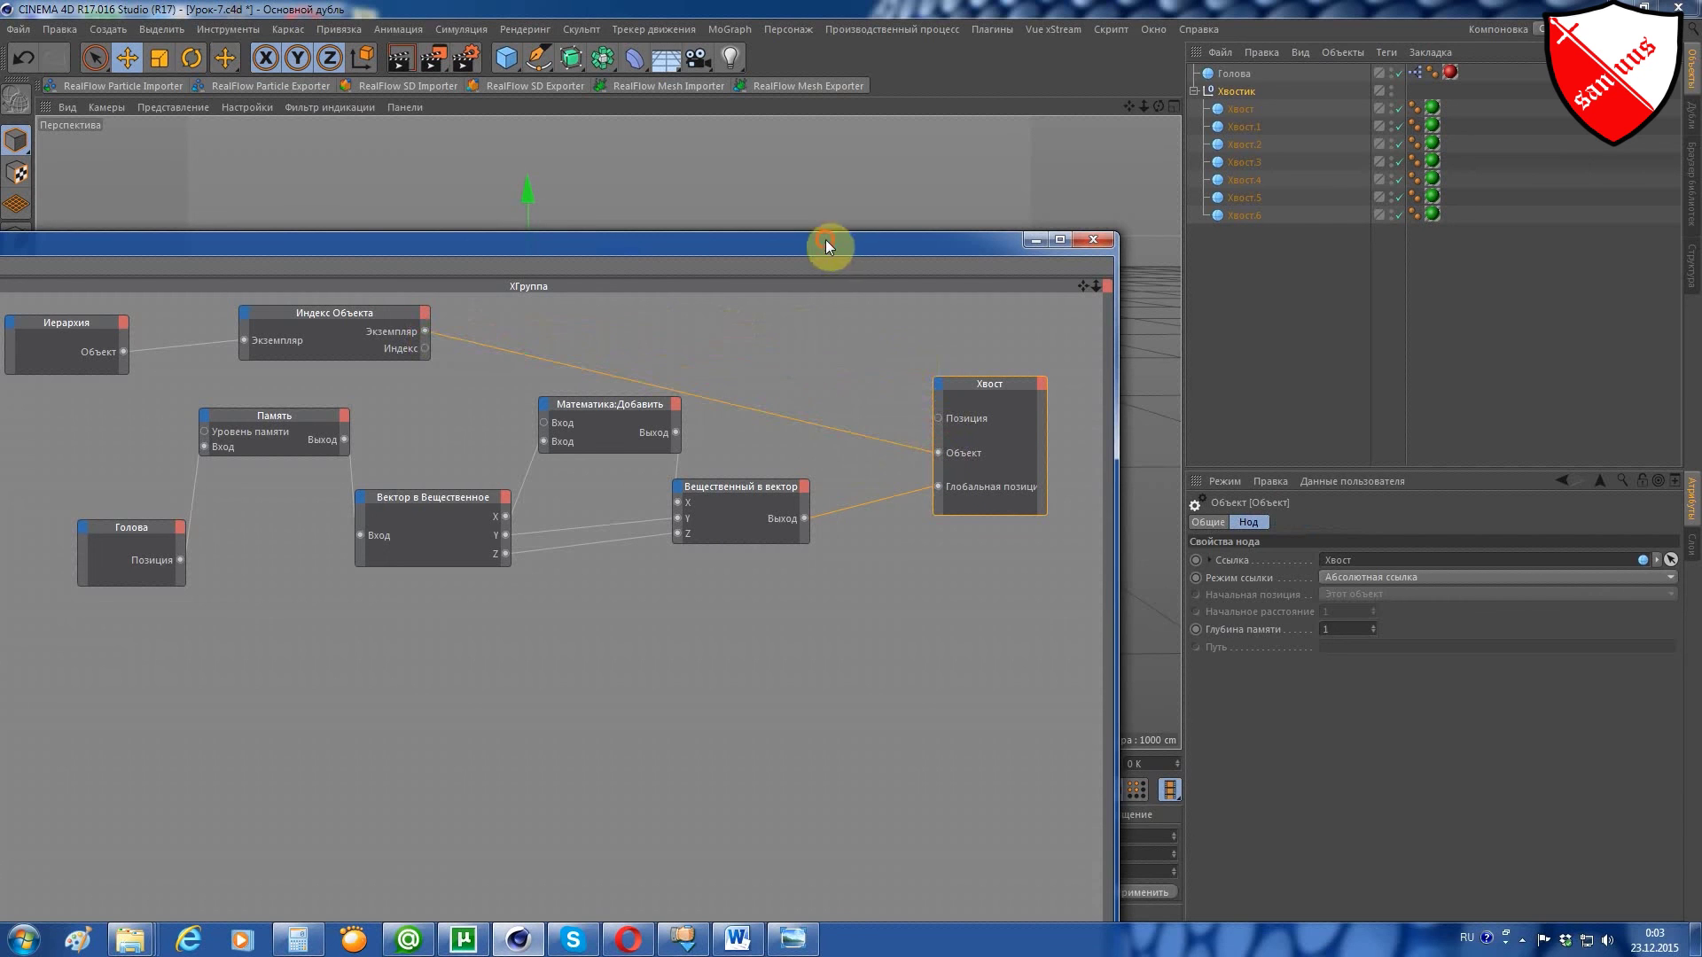
{"action": "left_click_drag", "start_coordinate": [826, 239], "coordinate": [1029, 181]}
{"action": "left_click_drag", "start_coordinate": [939, 429], "coordinate": [947, 485]}
{"action": "left_click_drag", "start_coordinate": [614, 434], "coordinate": [609, 505]}
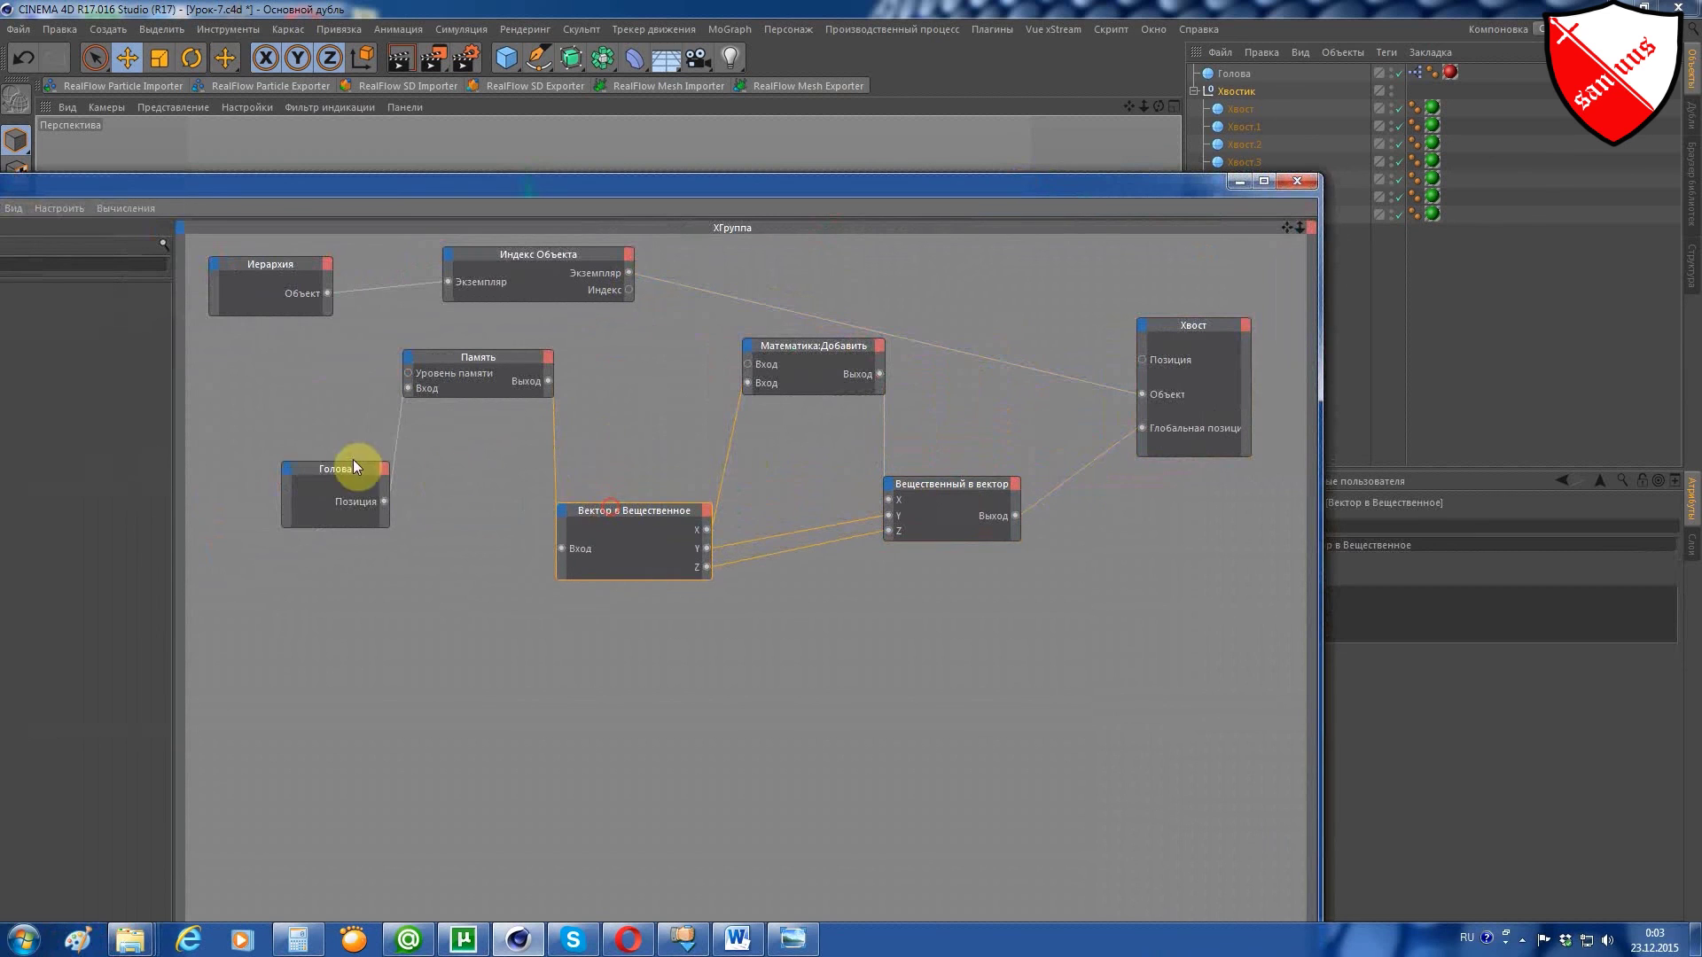
Line up Голова, Память, Add, conversion and Хвост nodes along the bottom of the graph.
{"action": "left_click_drag", "start_coordinate": [335, 469], "coordinate": [265, 550]}
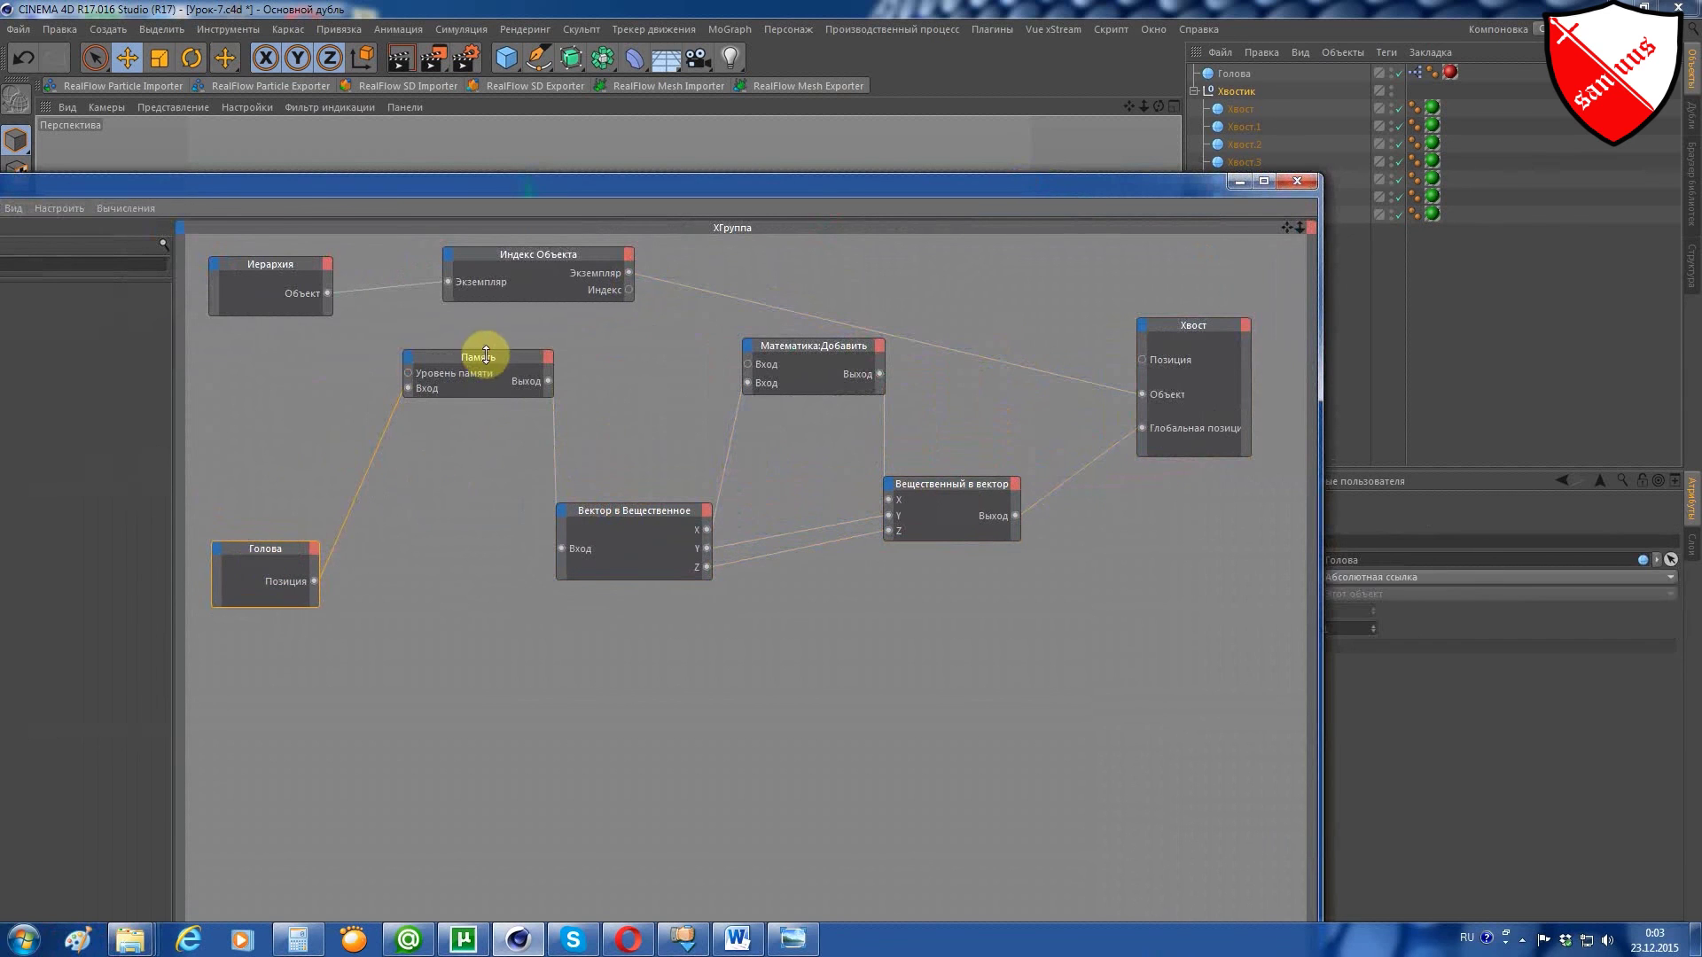
{"action": "left_click_drag", "start_coordinate": [806, 344], "coordinate": [825, 505]}
{"action": "left_click_drag", "start_coordinate": [423, 512], "coordinate": [423, 537]}
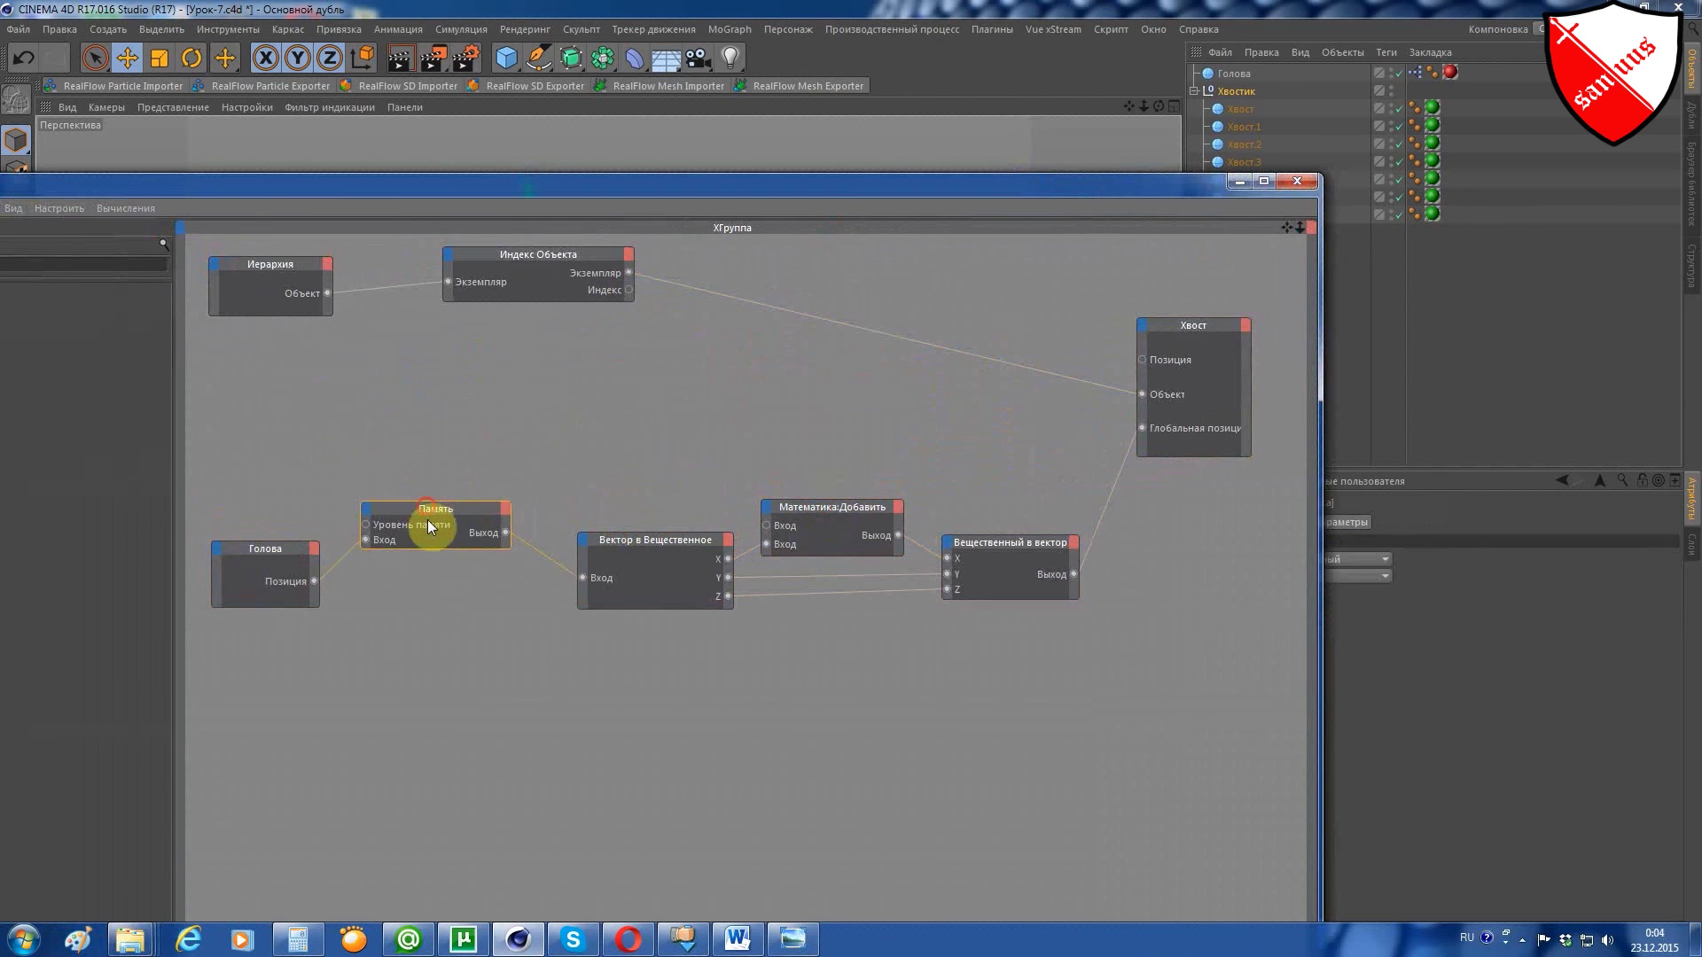
{"action": "left_click_drag", "start_coordinate": [200, 485], "coordinate": [1098, 707]}
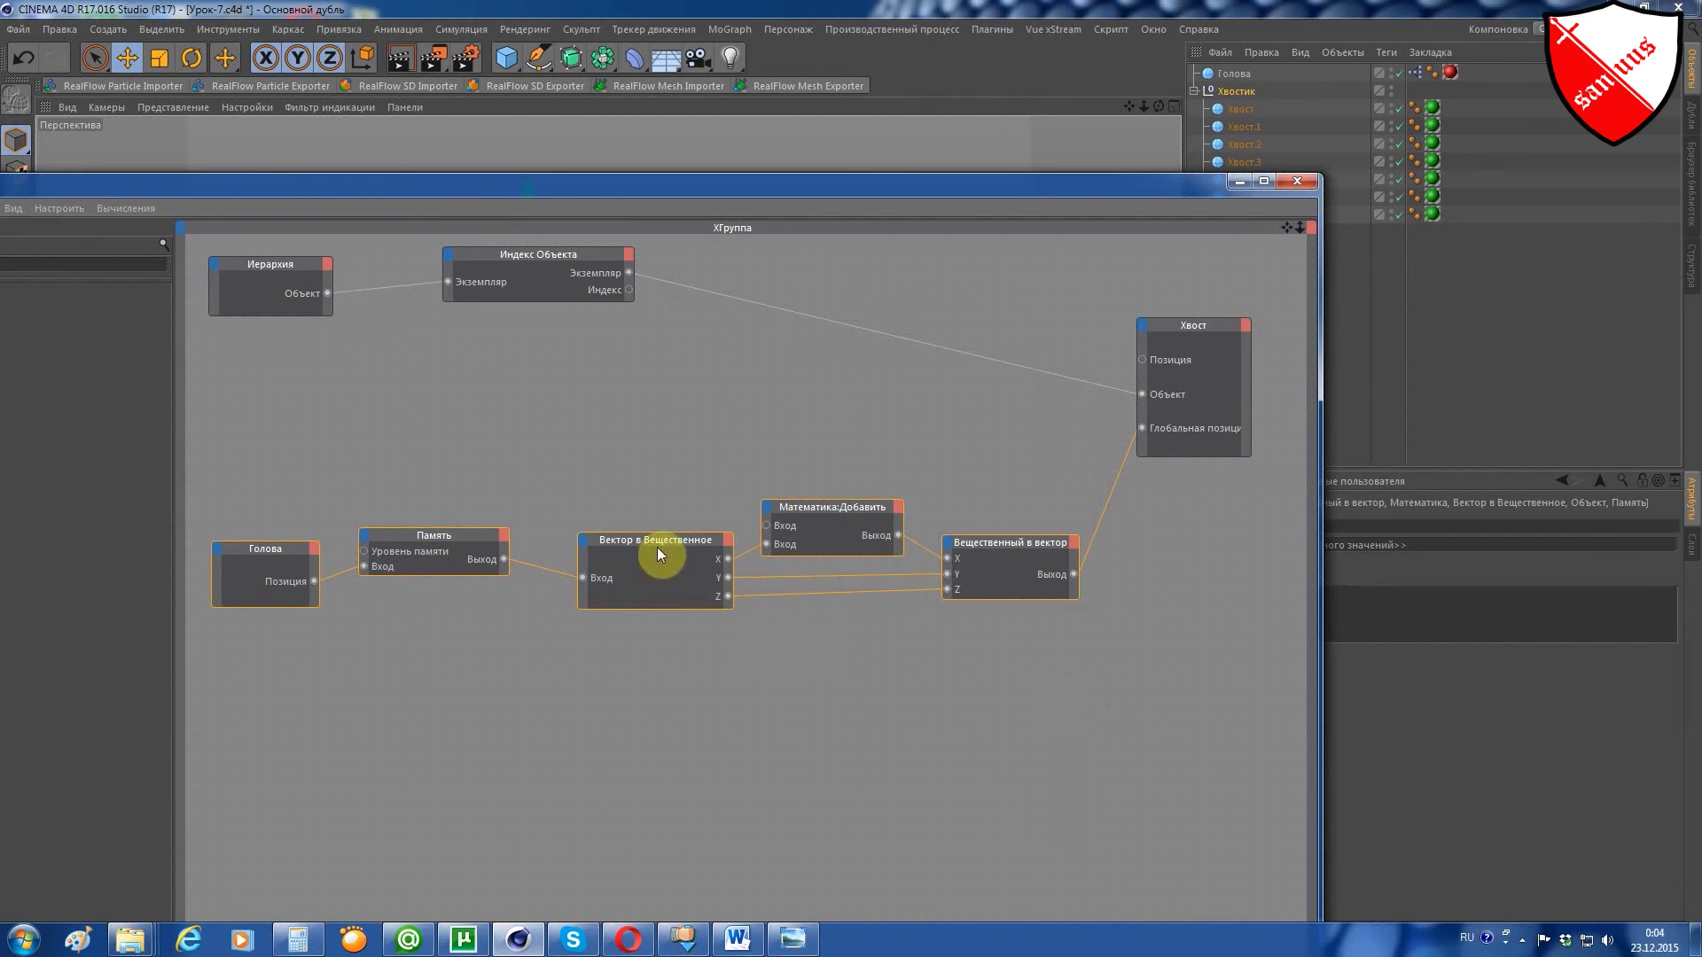
{"action": "left_click_drag", "start_coordinate": [657, 546], "coordinate": [656, 659]}
{"action": "left_click_drag", "start_coordinate": [1178, 322], "coordinate": [1201, 391]}
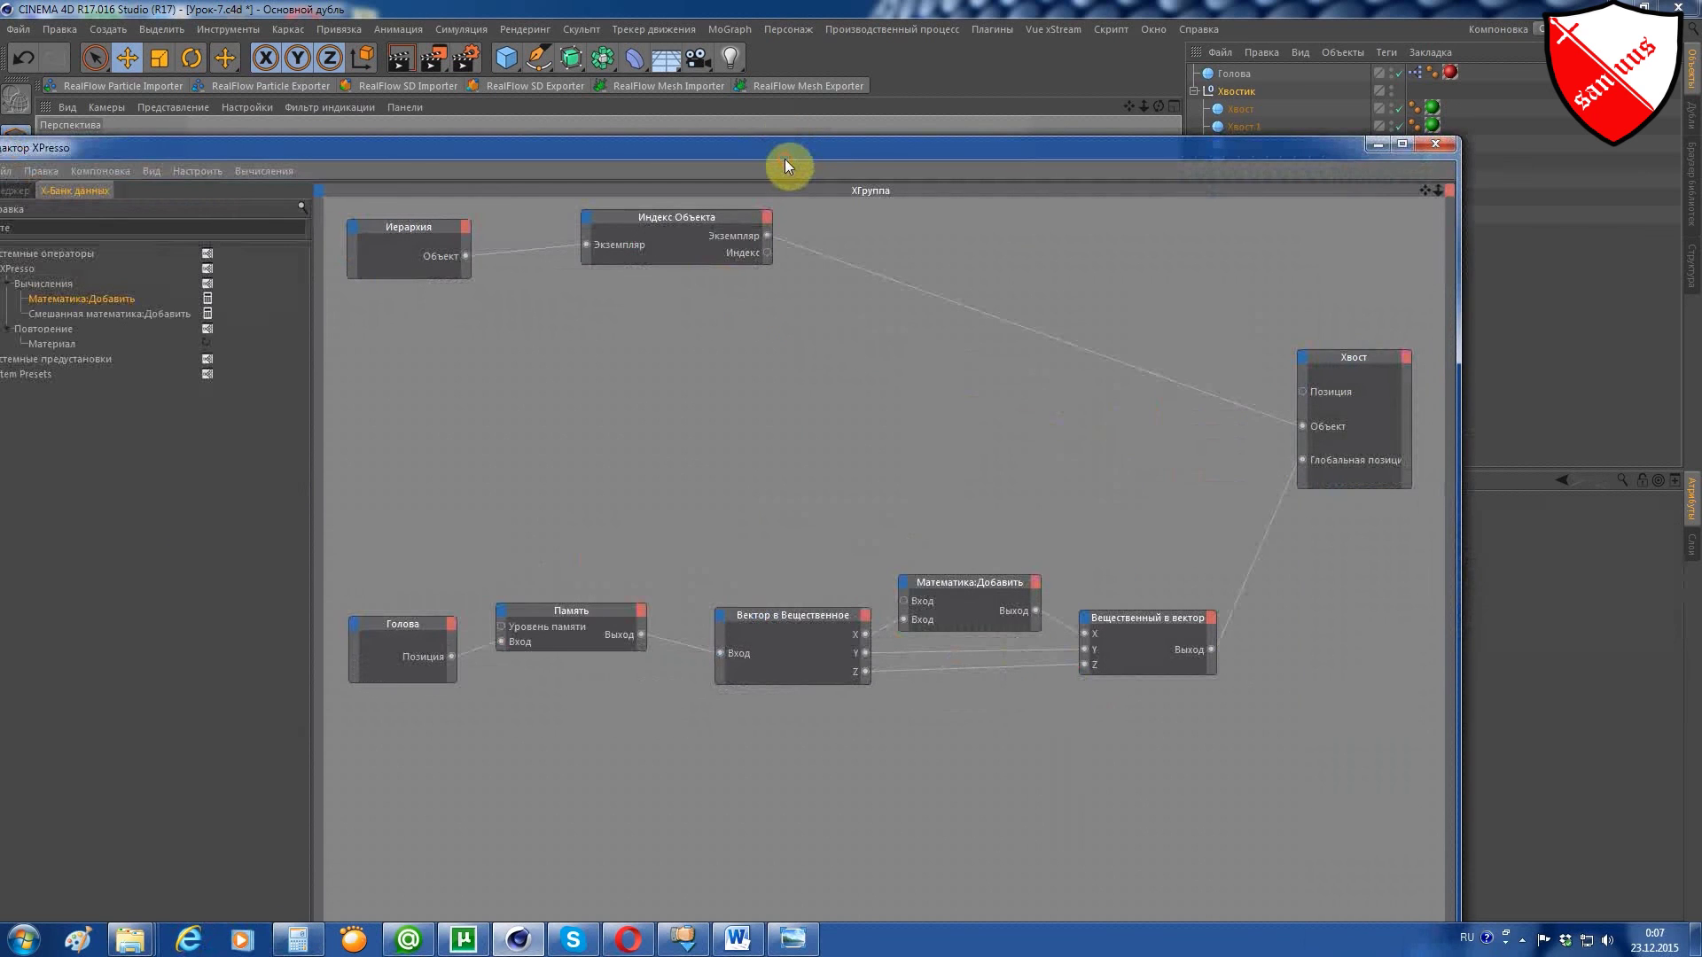
{"action": "left_click_drag", "start_coordinate": [790, 153], "coordinate": [871, 205]}
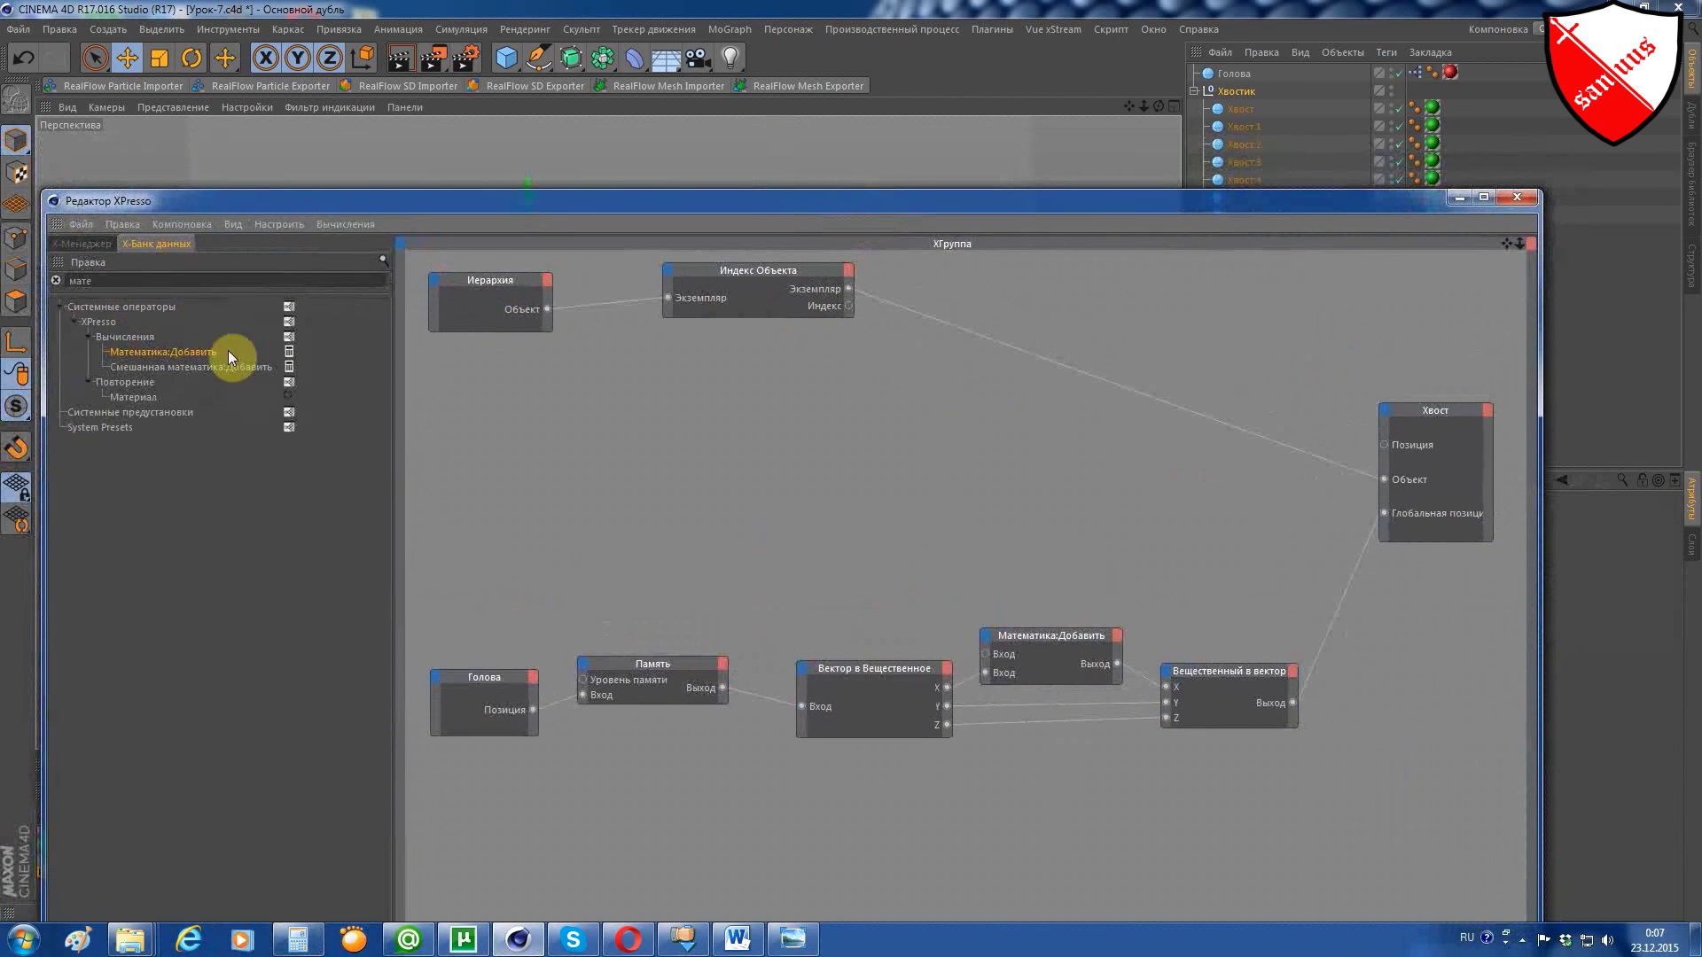
Place three new Математика:Добавить nodes above the position chain.
{"action": "left_click_drag", "start_coordinate": [169, 353], "coordinate": [789, 427]}
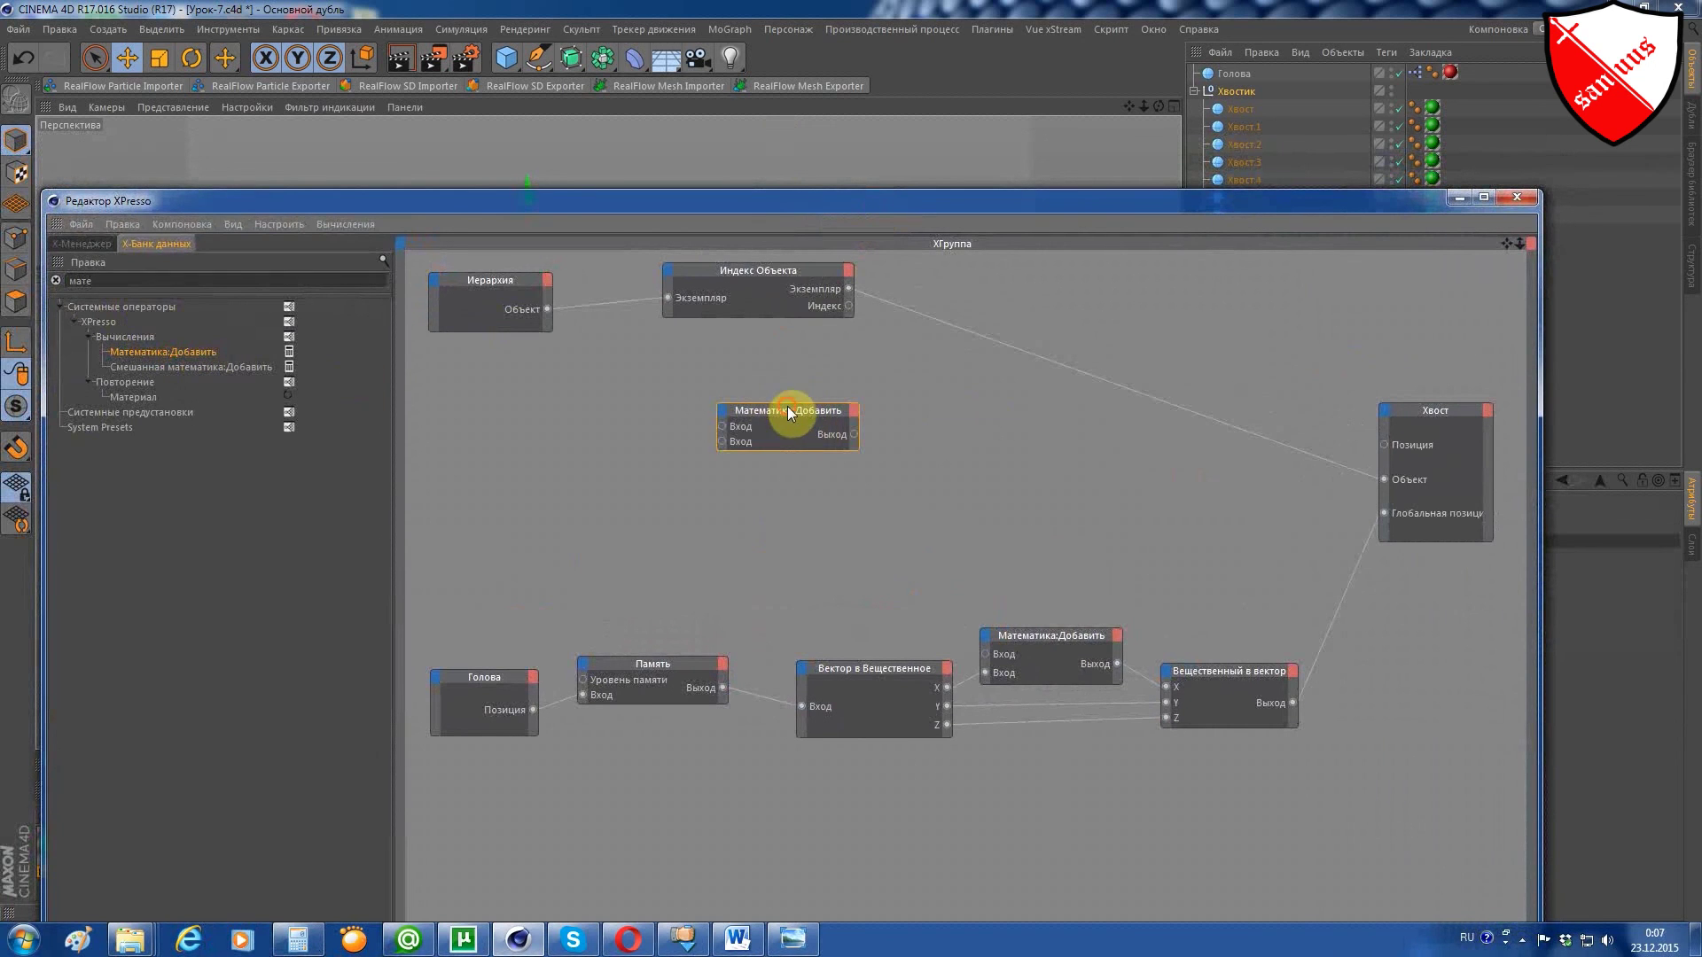
{"action": "mouse_move", "coordinate": [787, 406]}
{"action": "left_mouse_down", "text": "ctrl"}
{"action": "mouse_move", "coordinate": [919, 395]}
{"action": "mouse_move", "coordinate": [952, 418]}
{"action": "left_mouse_up", "text": "ctrl"}
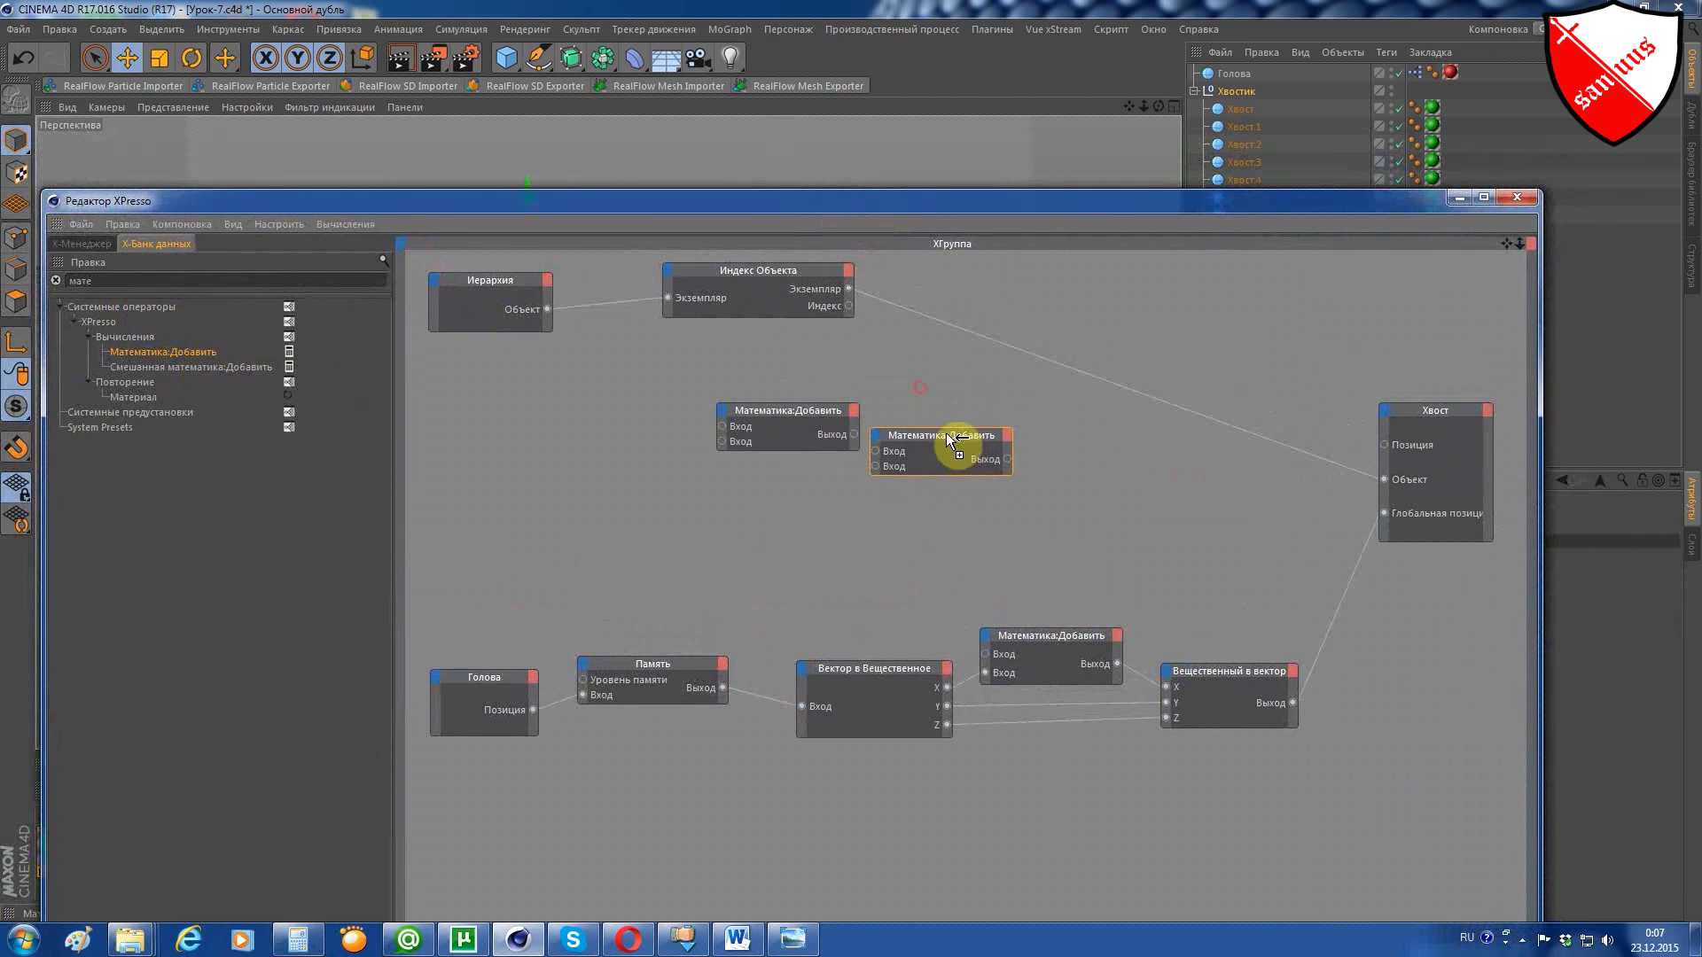
{"action": "left_click_drag", "start_coordinate": [801, 412], "coordinate": [688, 423]}
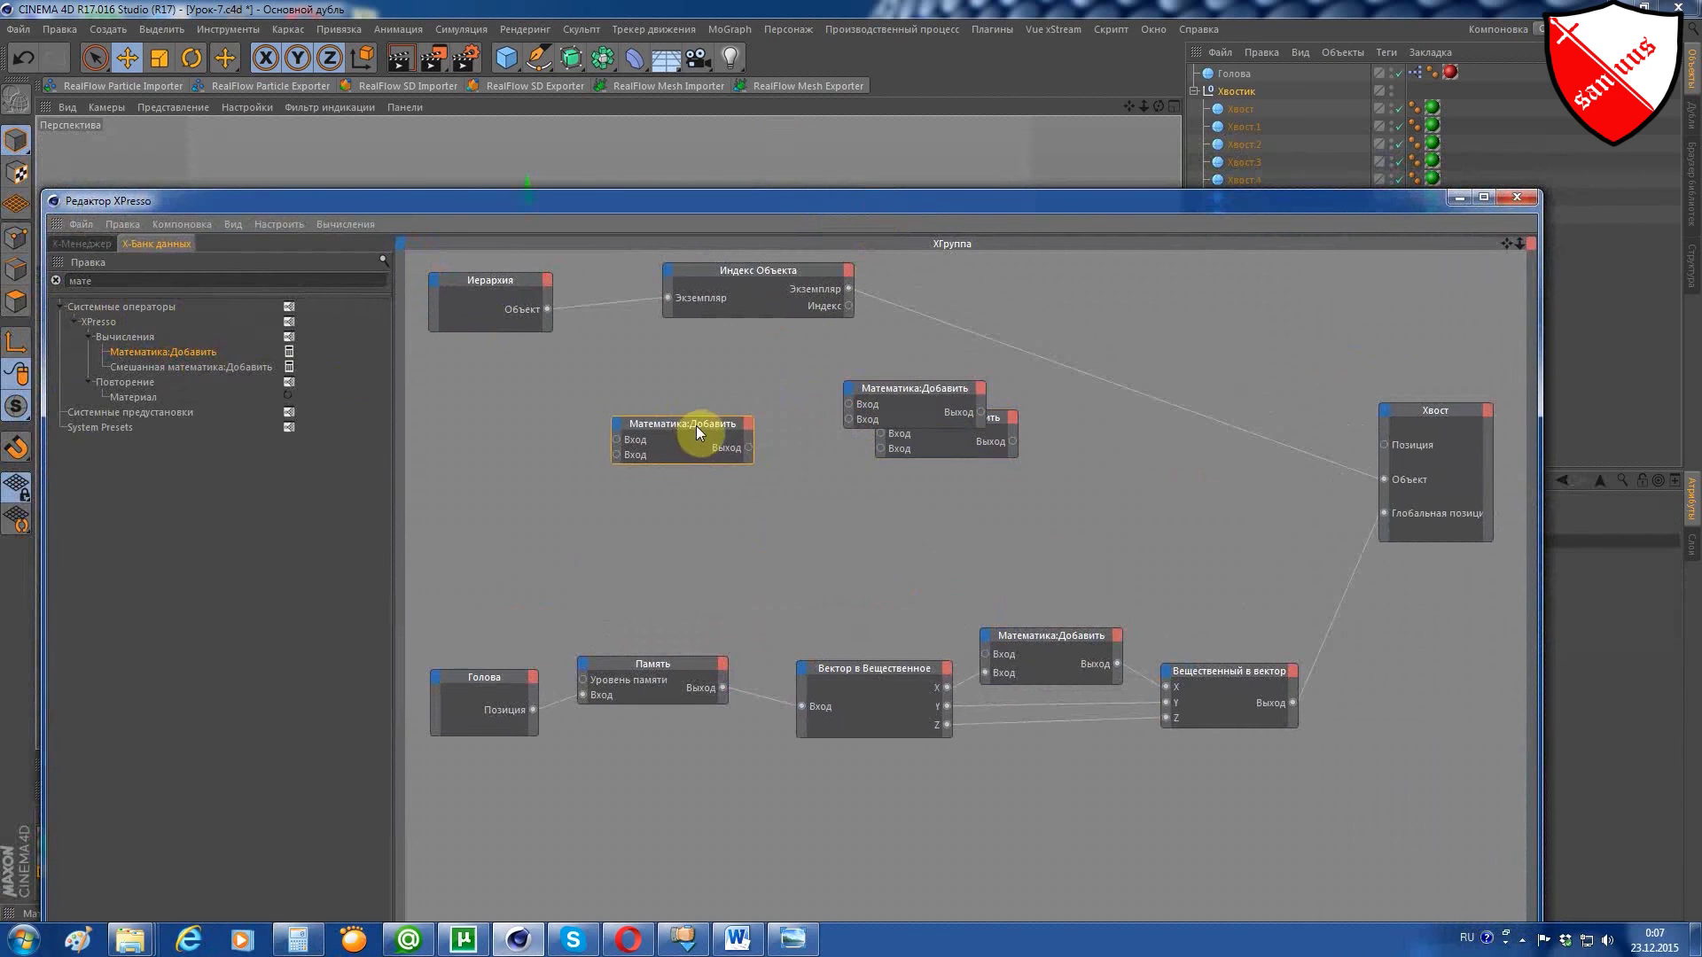
{"action": "left_click_drag", "start_coordinate": [902, 388], "coordinate": [875, 397]}
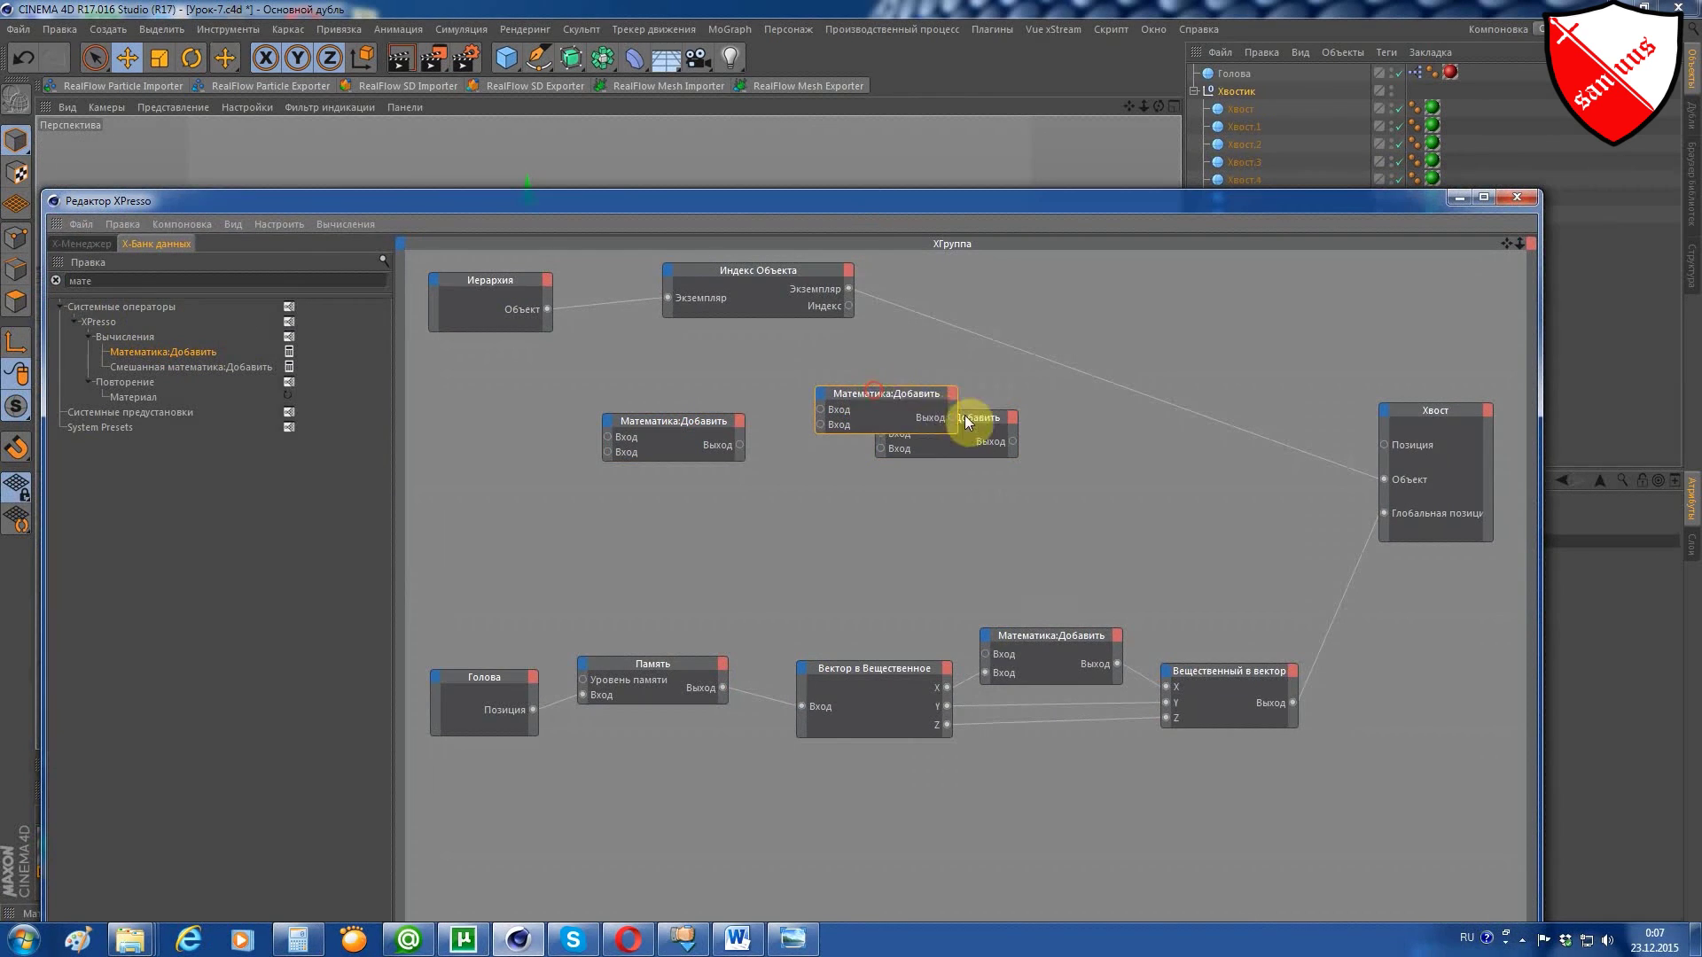
{"action": "left_click_drag", "start_coordinate": [980, 418], "coordinate": [1066, 477]}
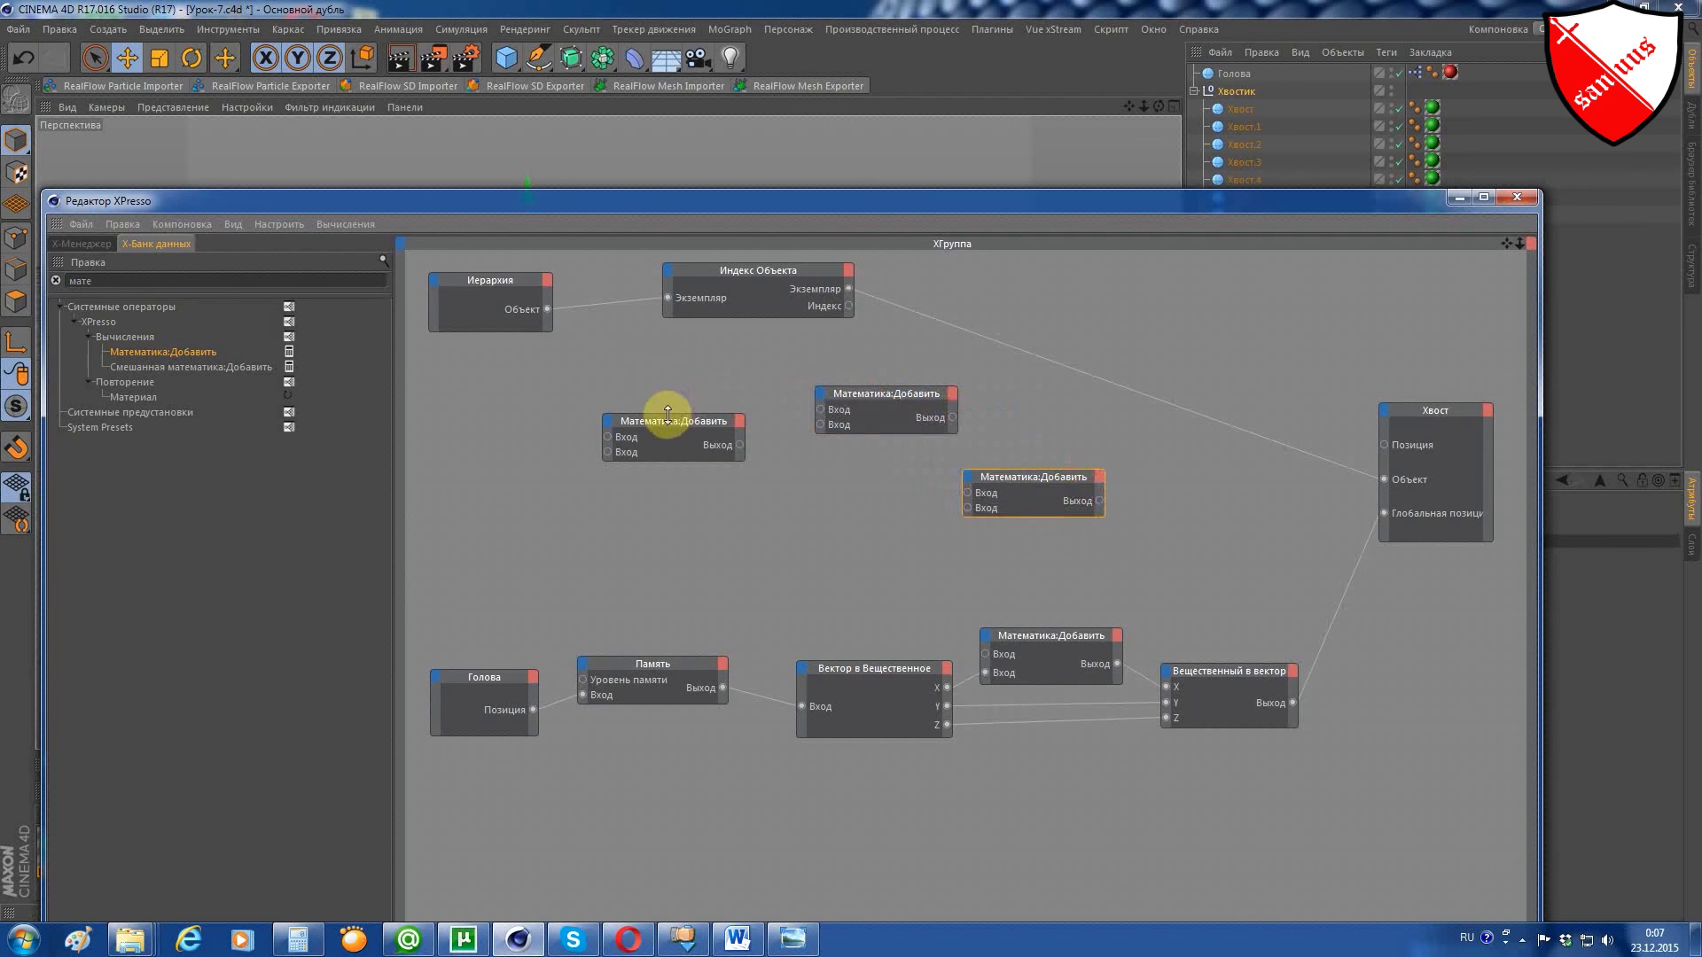
{"action": "left_click_drag", "start_coordinate": [665, 420], "coordinate": [665, 410]}
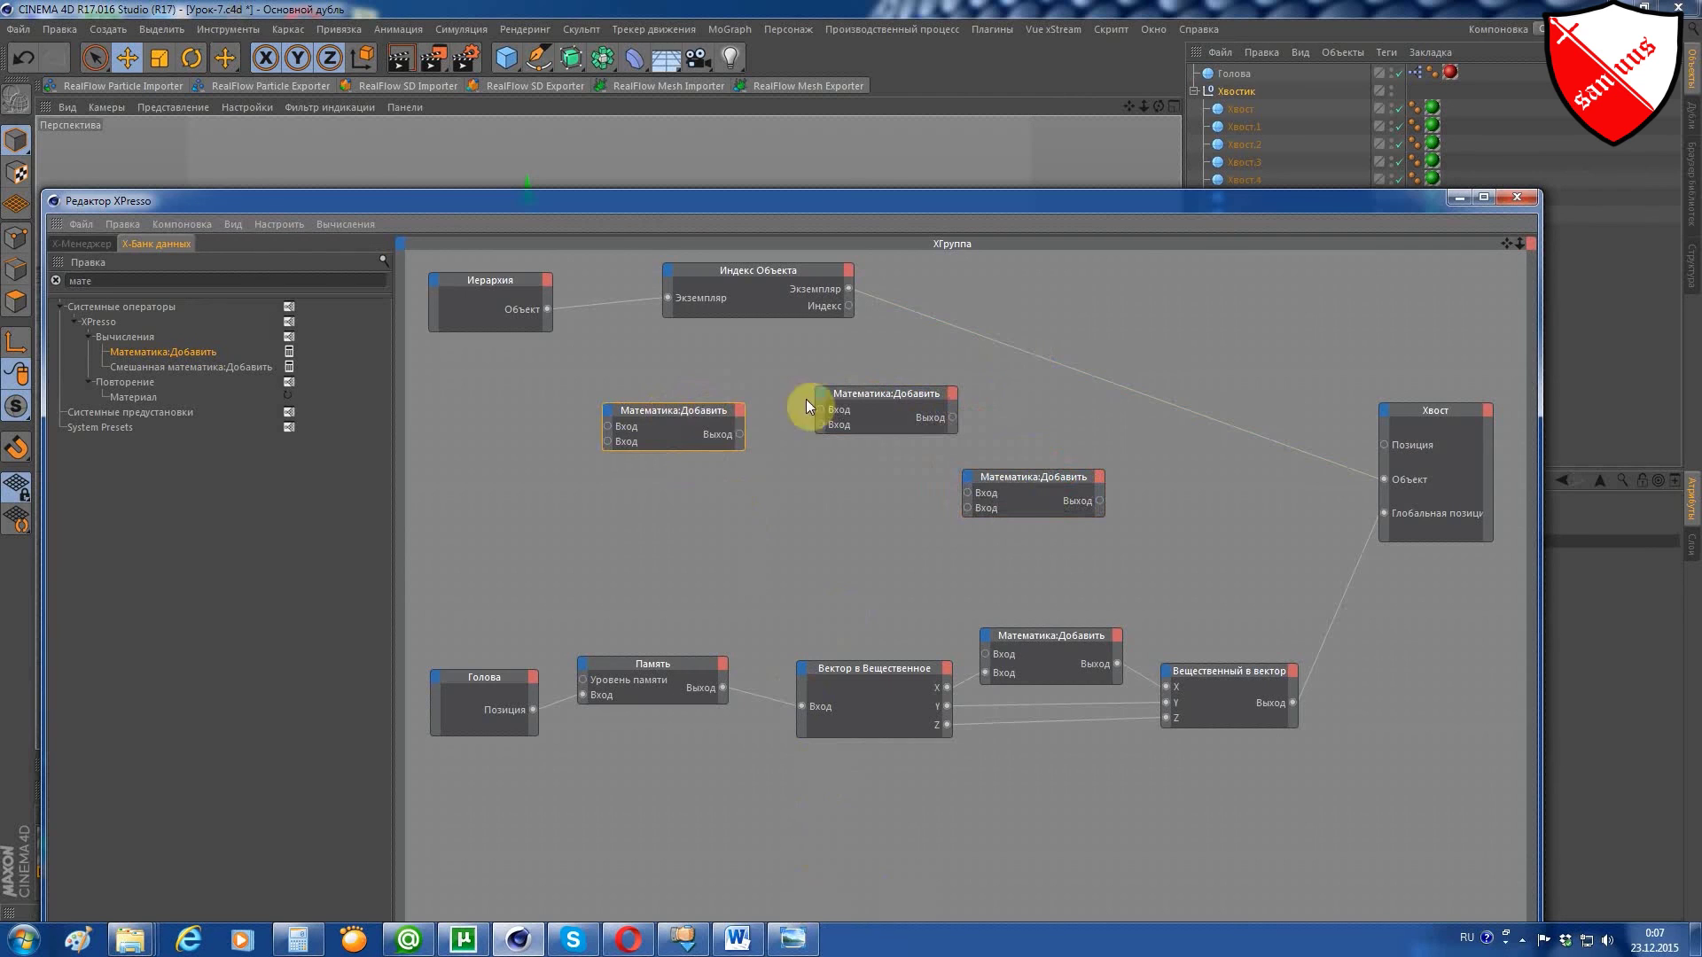
{"action": "left_click_drag", "start_coordinate": [1303, 196], "coordinate": [889, 179]}
Switch the middle and lower new math nodes' Функция to Умножить.
{"action": "left_click", "coordinate": [475, 380]}
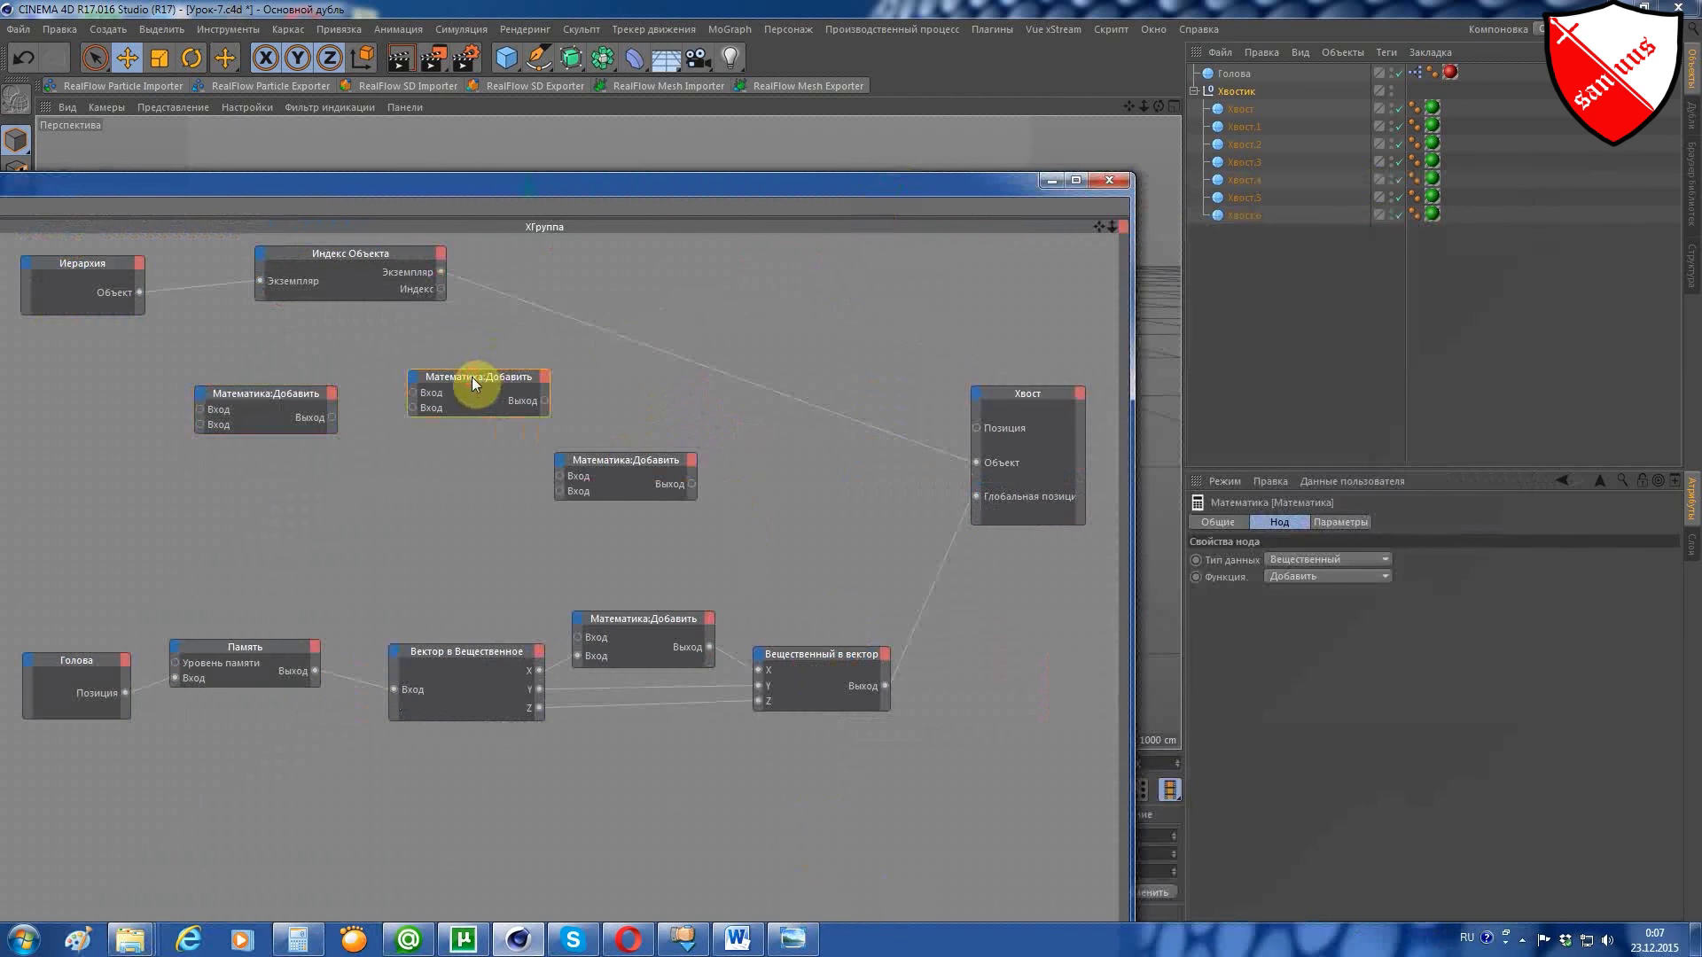
{"action": "left_click", "coordinate": [1324, 577]}
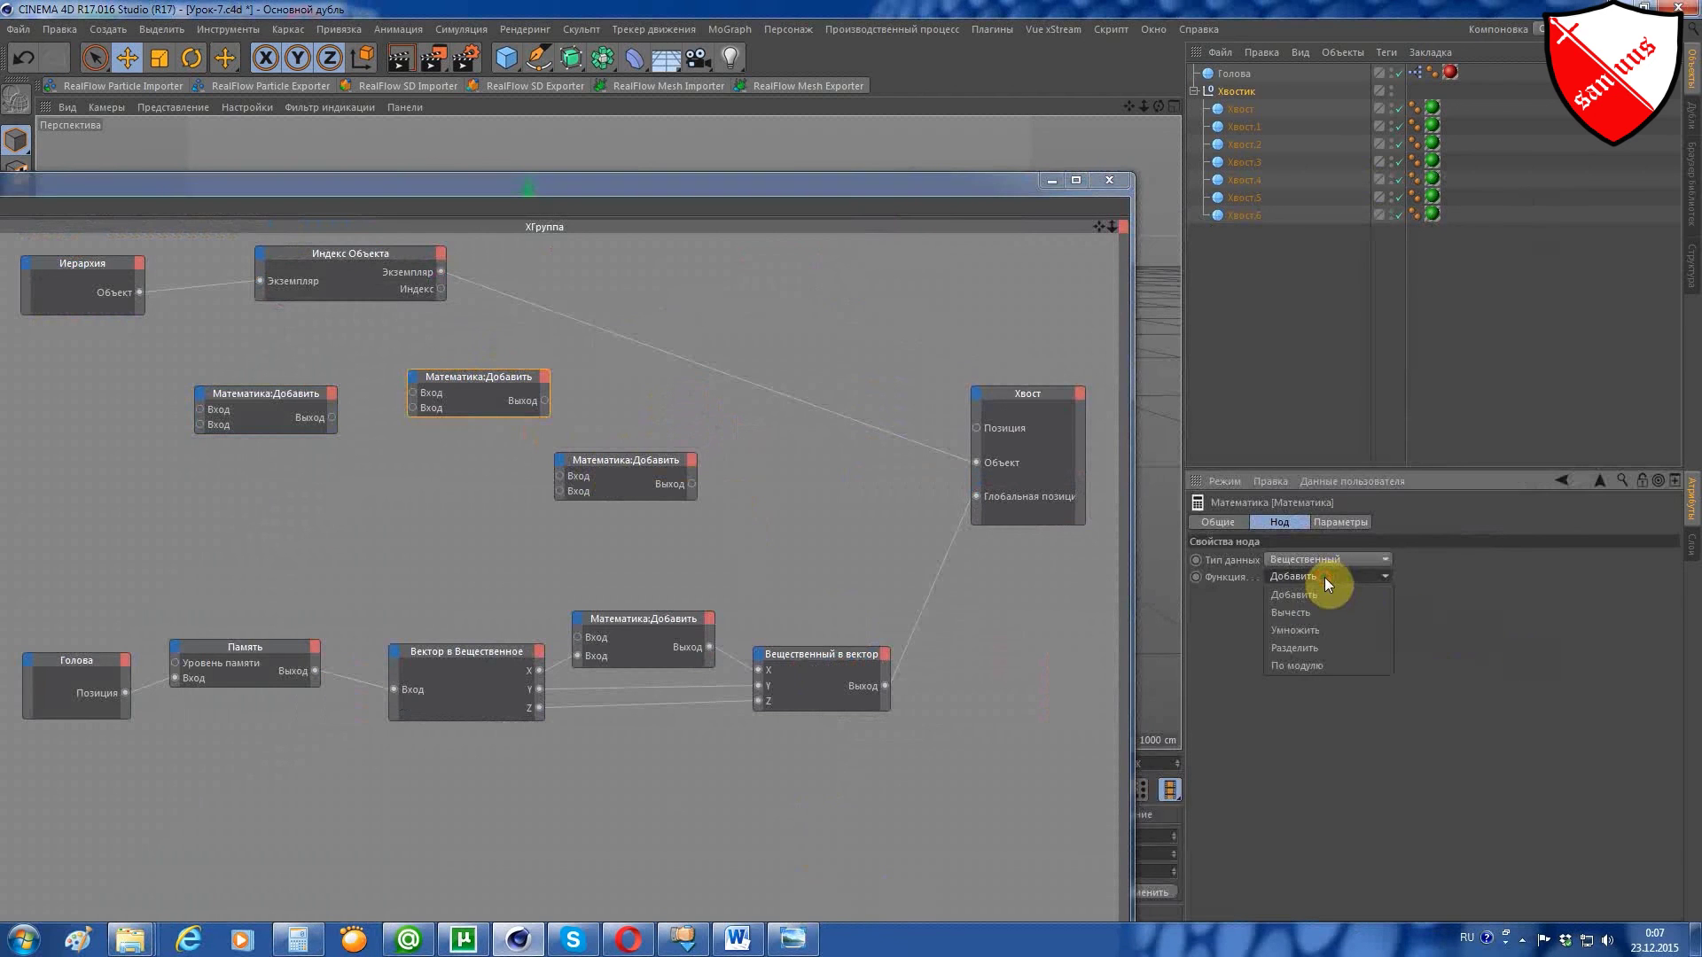
{"action": "left_click", "coordinate": [1316, 635]}
{"action": "left_click", "coordinate": [610, 463]}
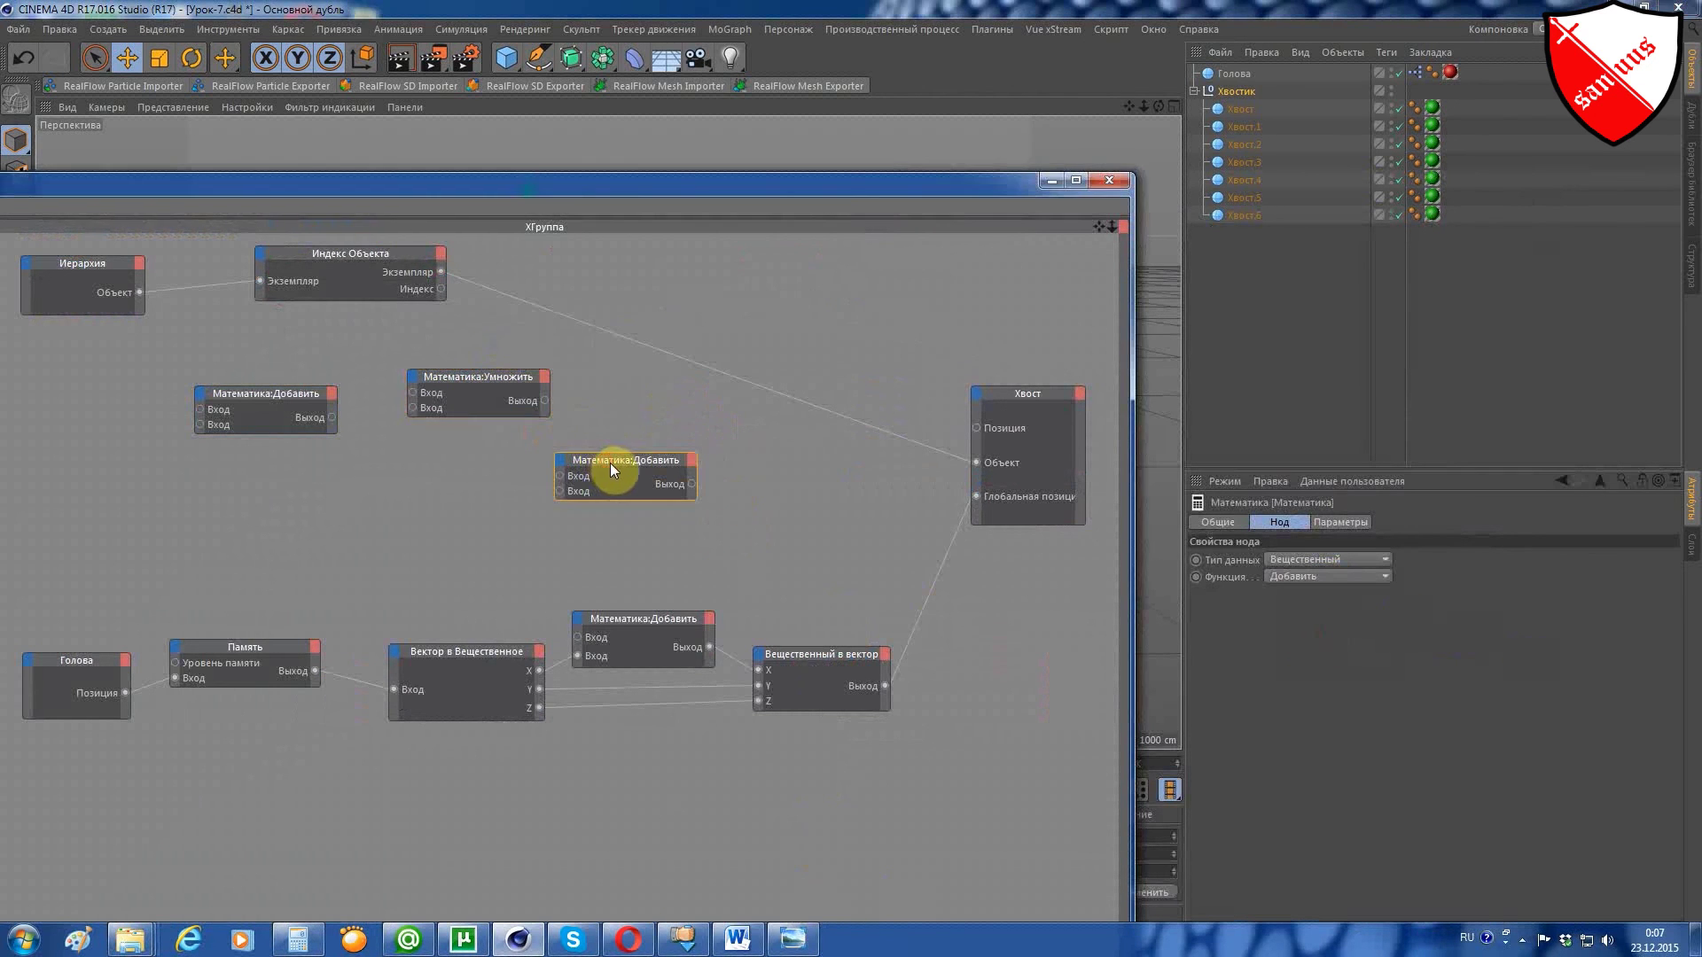
{"action": "left_click", "coordinate": [1306, 576]}
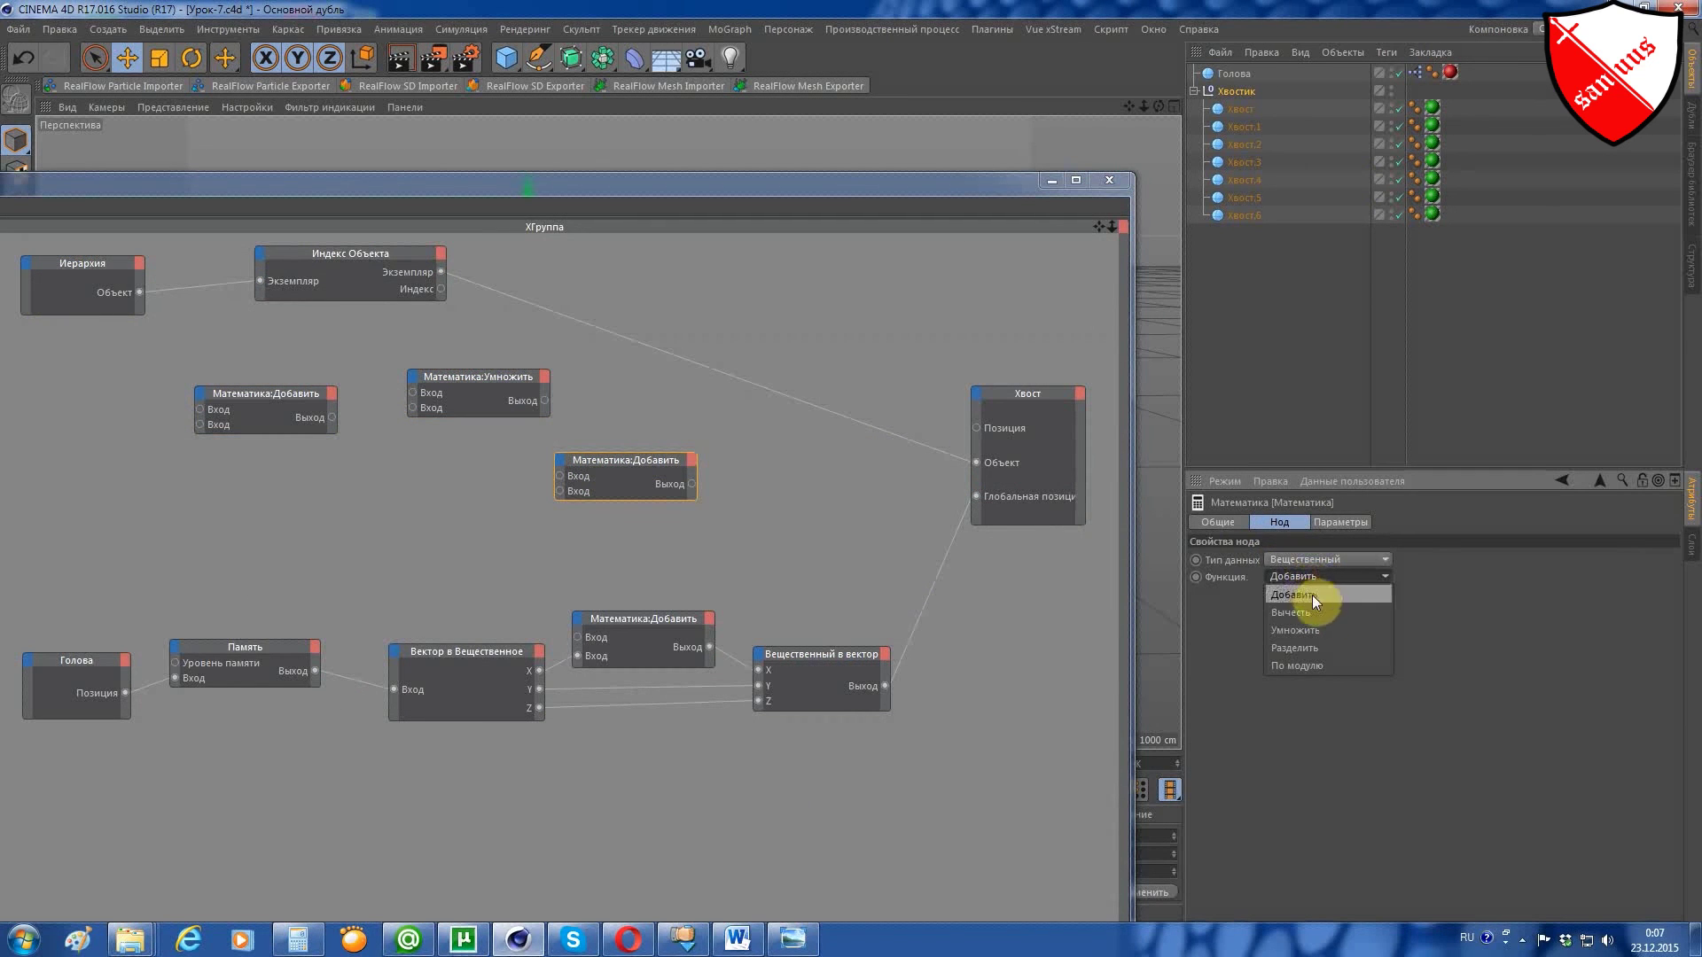
{"action": "left_click", "coordinate": [1308, 629]}
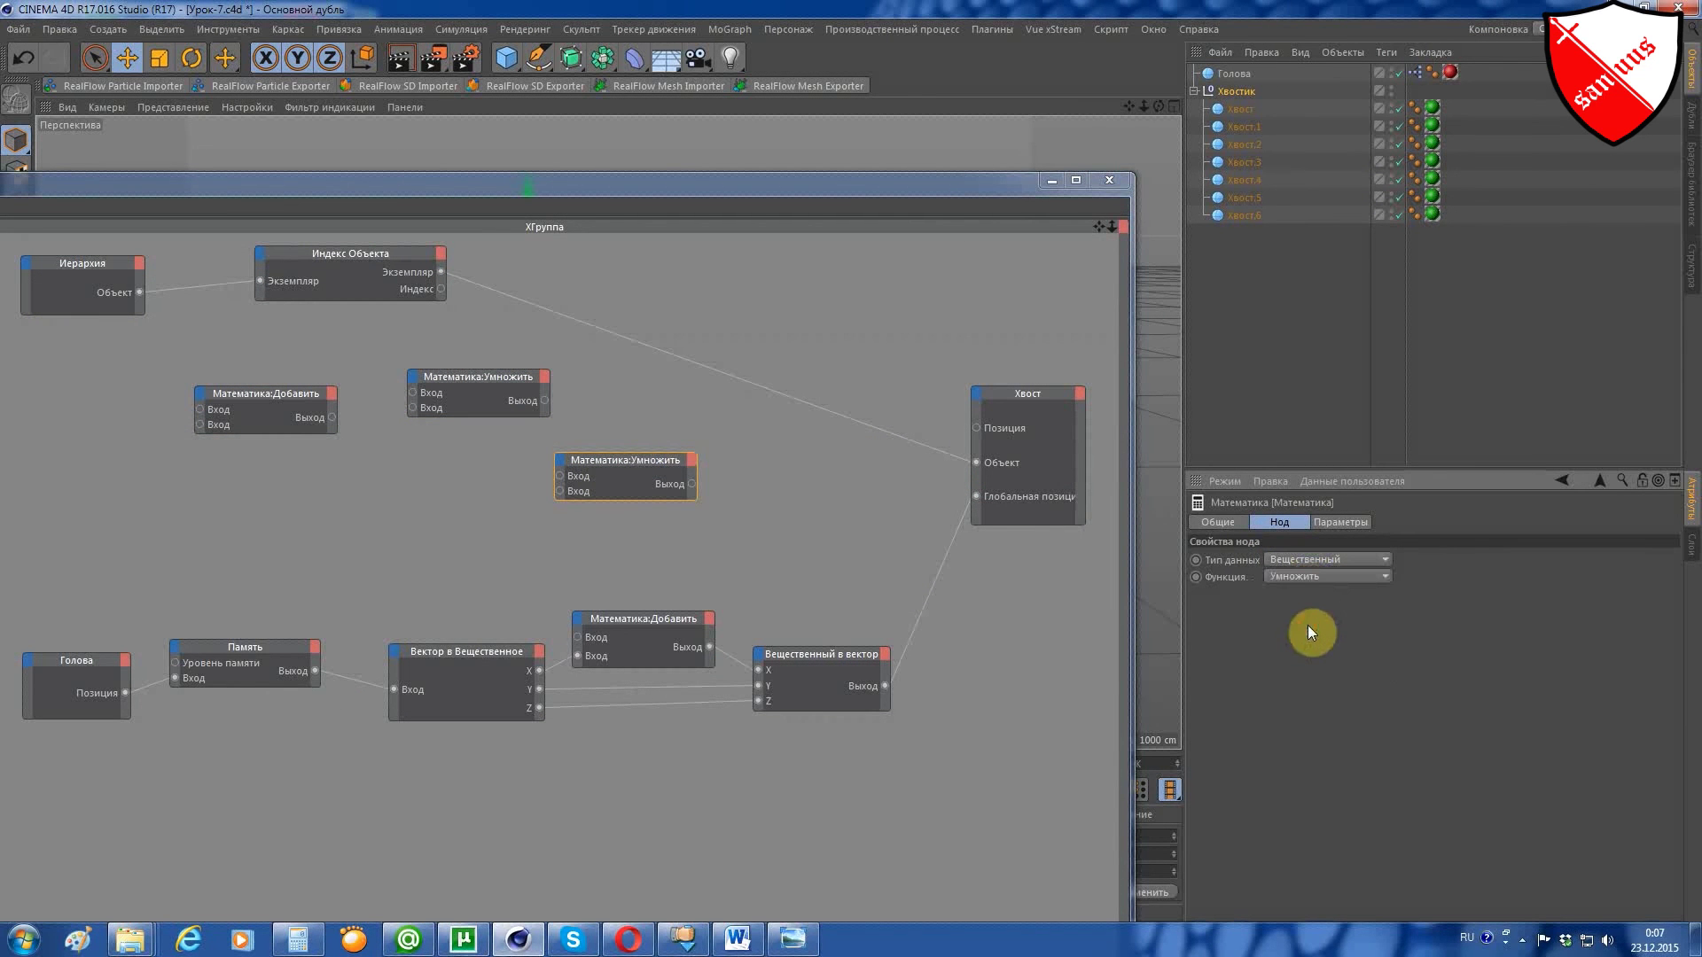
{"action": "mouse_move", "coordinate": [873, 193]}
{"action": "left_mouse_down"}
{"action": "mouse_move", "coordinate": [1185, 158]}
{"action": "mouse_move", "coordinate": [1240, 196]}
{"action": "left_mouse_up"}
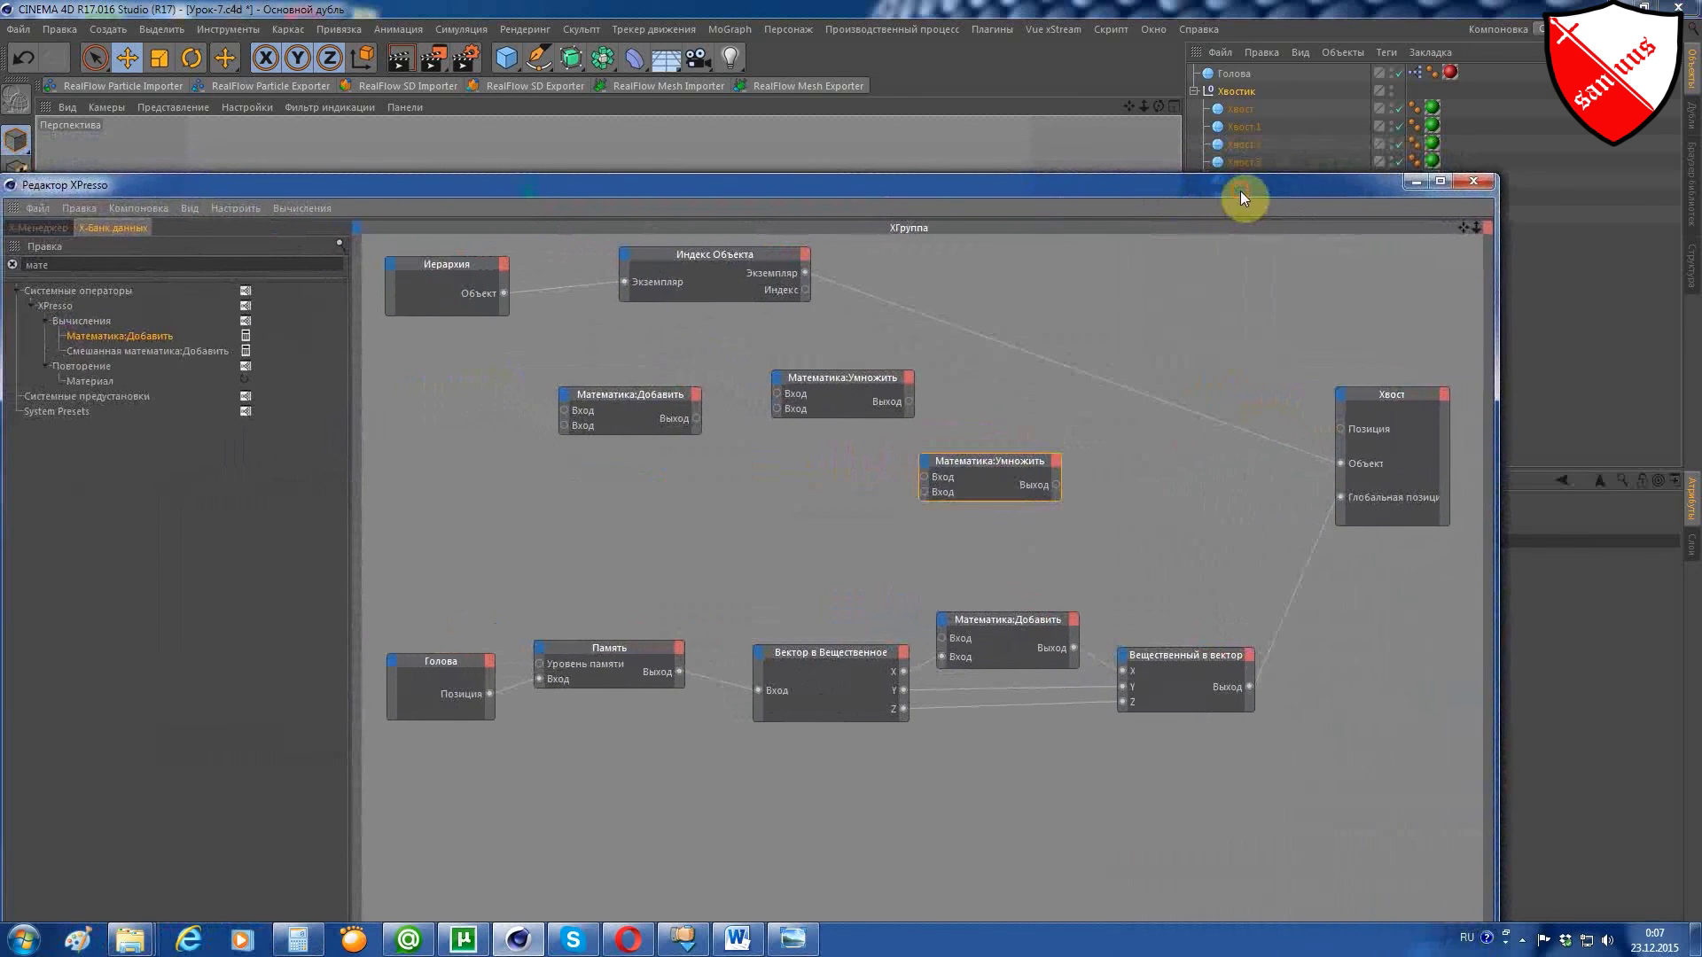
Wire Индекс Объекта's index into the Add node and Add's output into Multiply.
{"action": "mouse_move", "coordinate": [629, 392]}
{"action": "left_mouse_down"}
{"action": "mouse_move", "coordinate": [590, 390]}
{"action": "mouse_move", "coordinate": [608, 398]}
{"action": "left_mouse_up"}
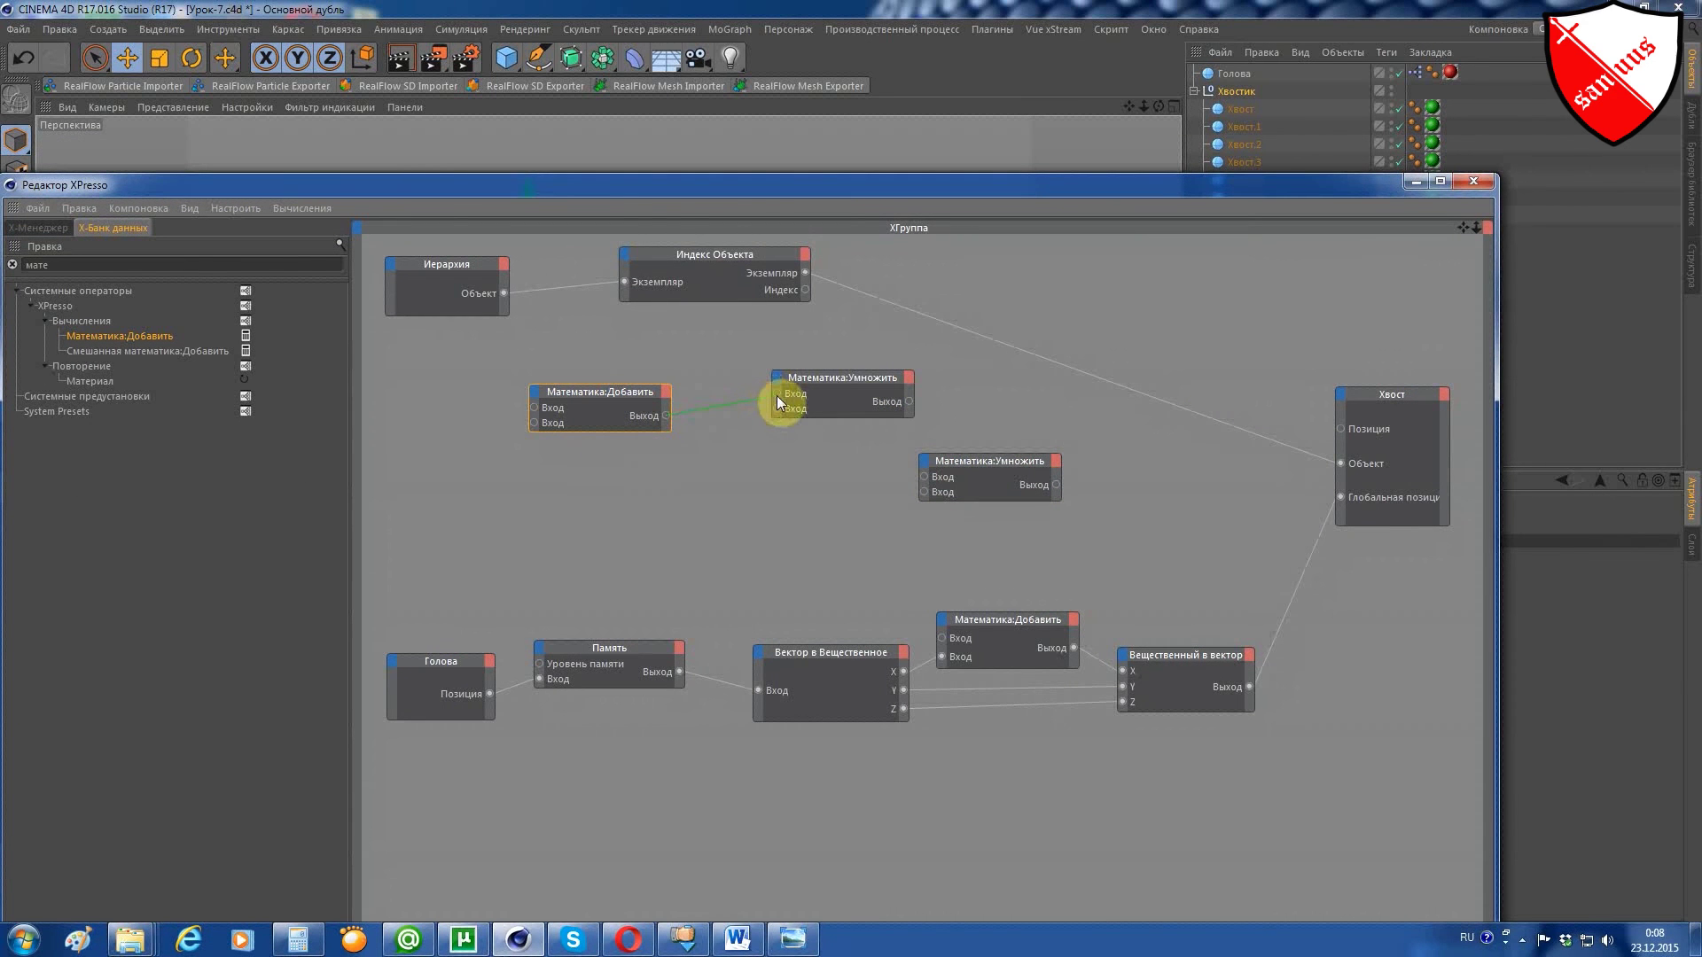
{"action": "left_click_drag", "start_coordinate": [776, 396], "coordinate": [776, 395]}
{"action": "left_click_drag", "start_coordinate": [535, 409], "coordinate": [805, 289]}
{"action": "left_click_drag", "start_coordinate": [618, 390], "coordinate": [651, 450]}
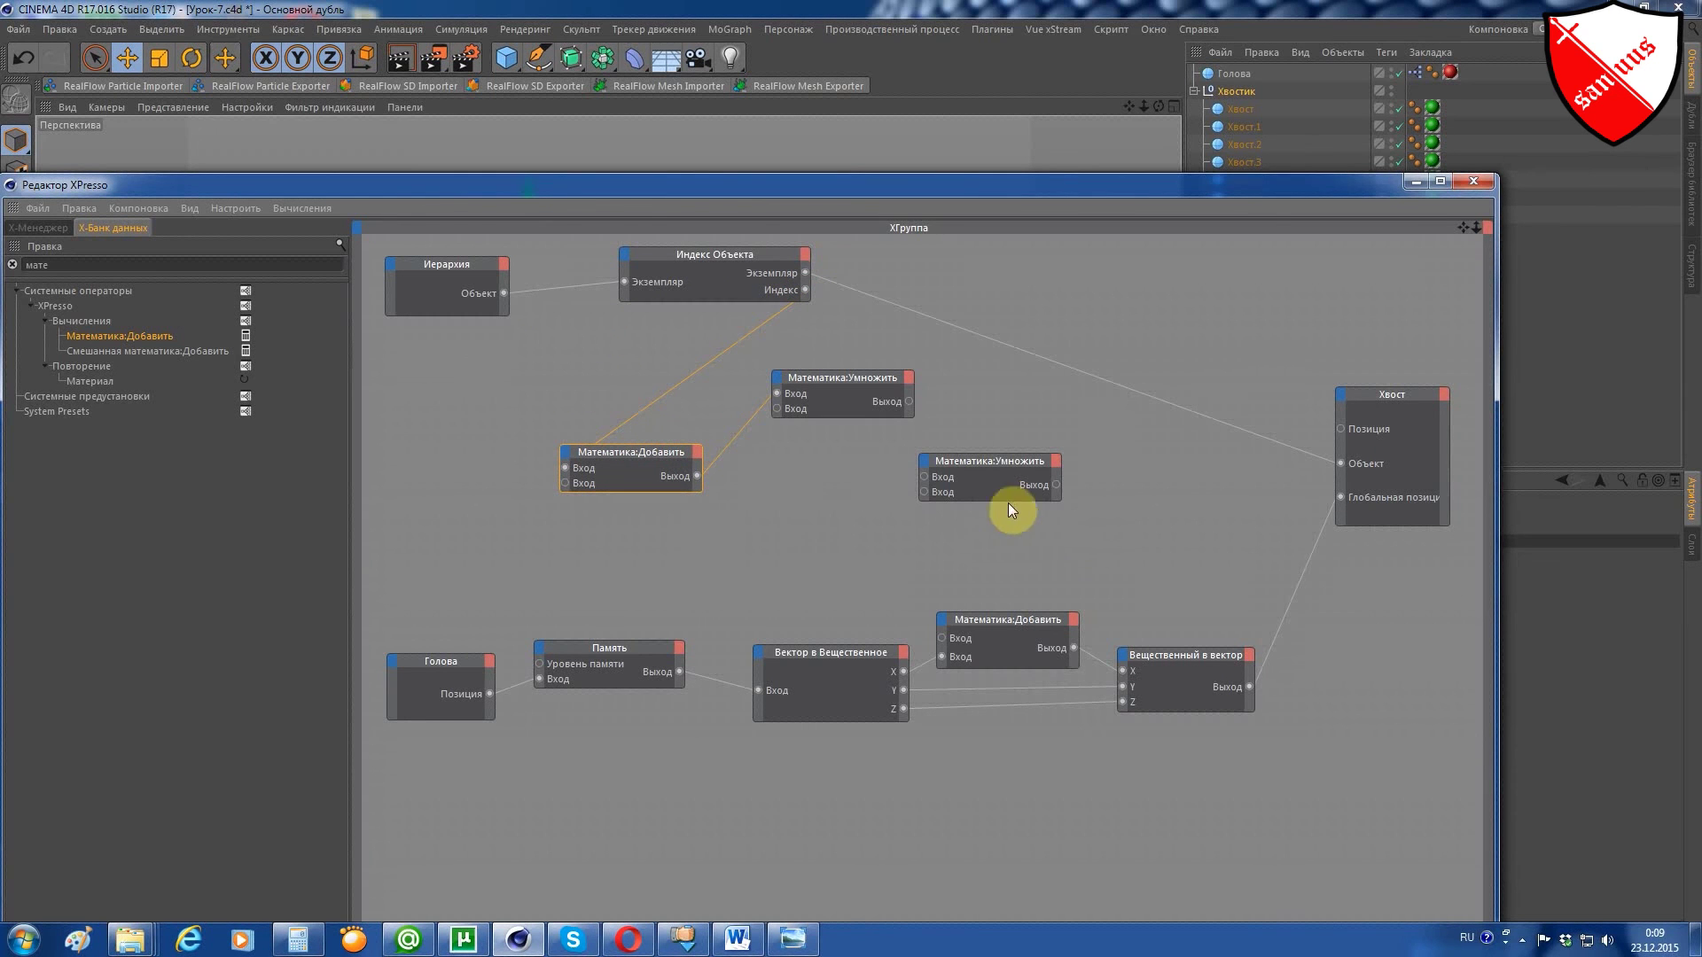
Arrange the math nodes and wire Multiply's output into Память's Уровень памяти input.
{"action": "left_click_drag", "start_coordinate": [999, 459], "coordinate": [1038, 470]}
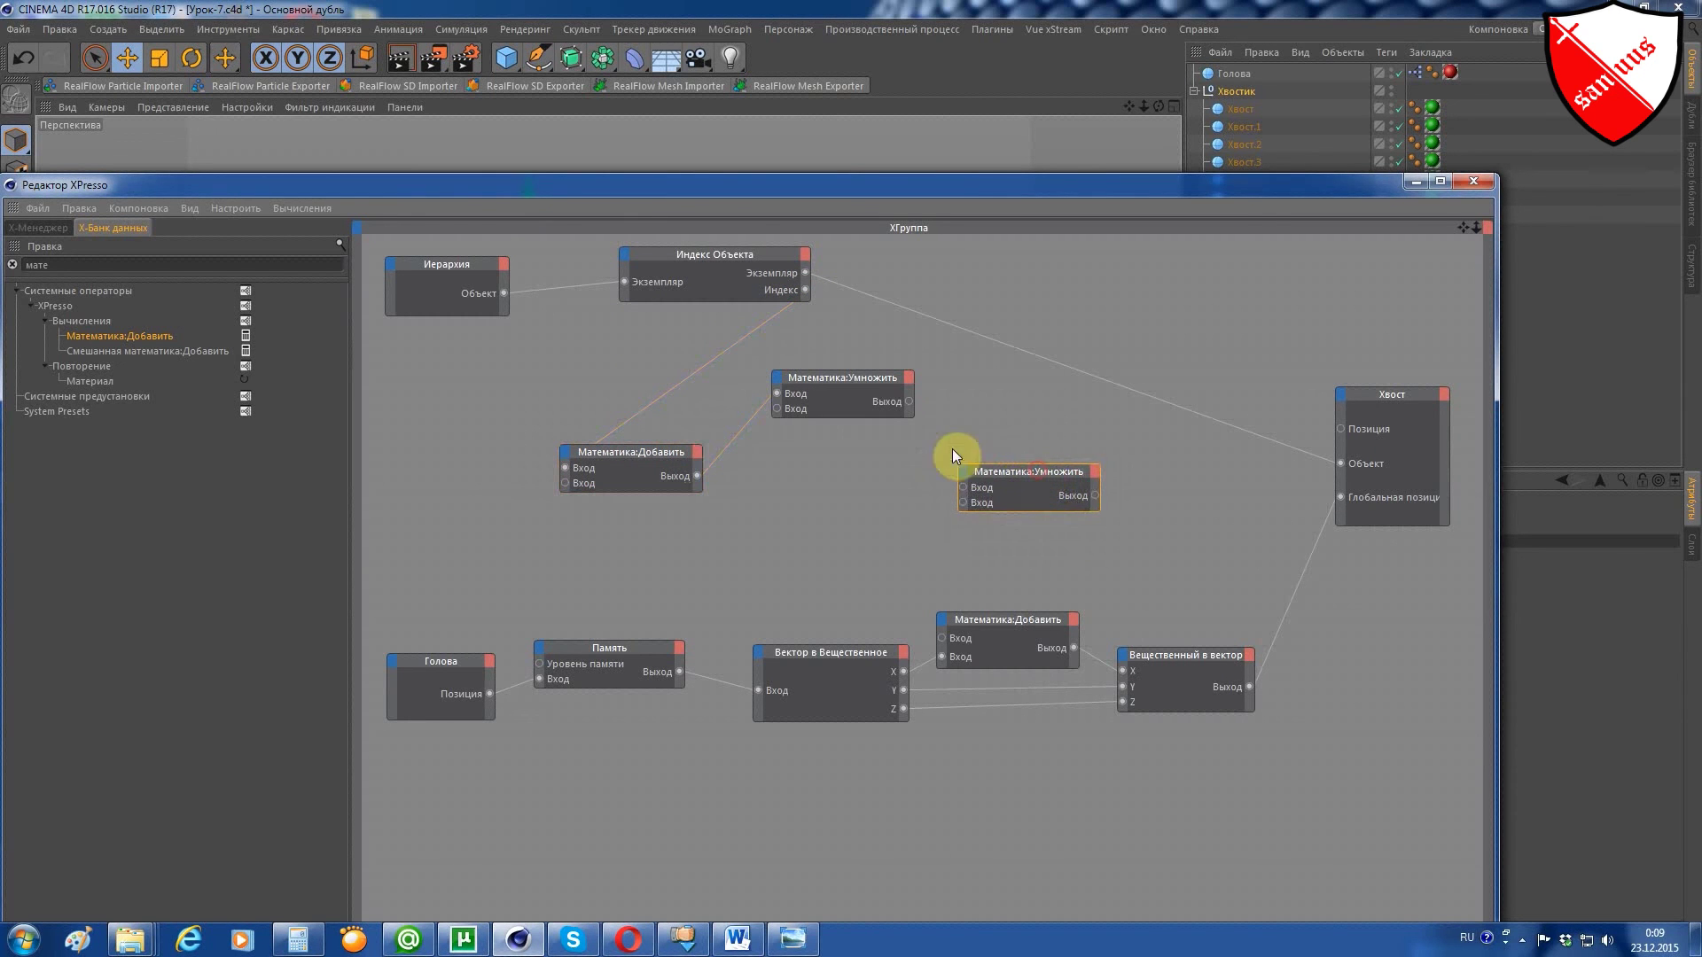
{"action": "left_click_drag", "start_coordinate": [848, 380], "coordinate": [888, 385]}
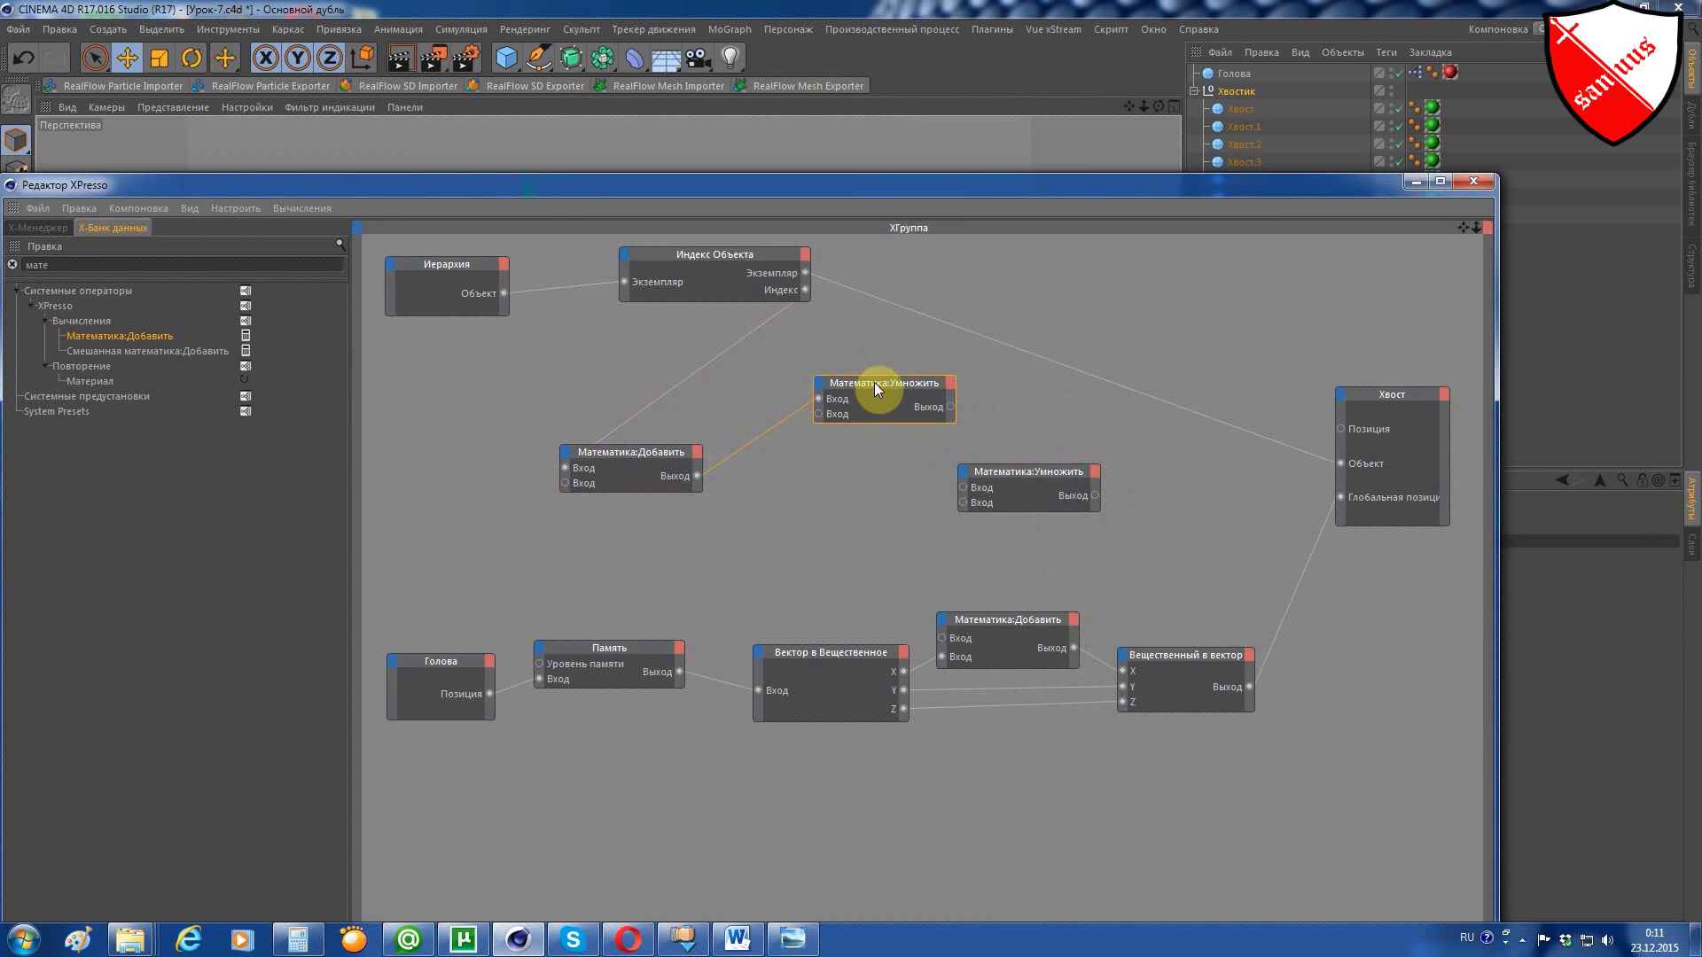
{"action": "mouse_move", "coordinate": [875, 382]}
{"action": "left_mouse_down"}
{"action": "mouse_move", "coordinate": [820, 496]}
{"action": "mouse_move", "coordinate": [629, 578]}
{"action": "left_mouse_up"}
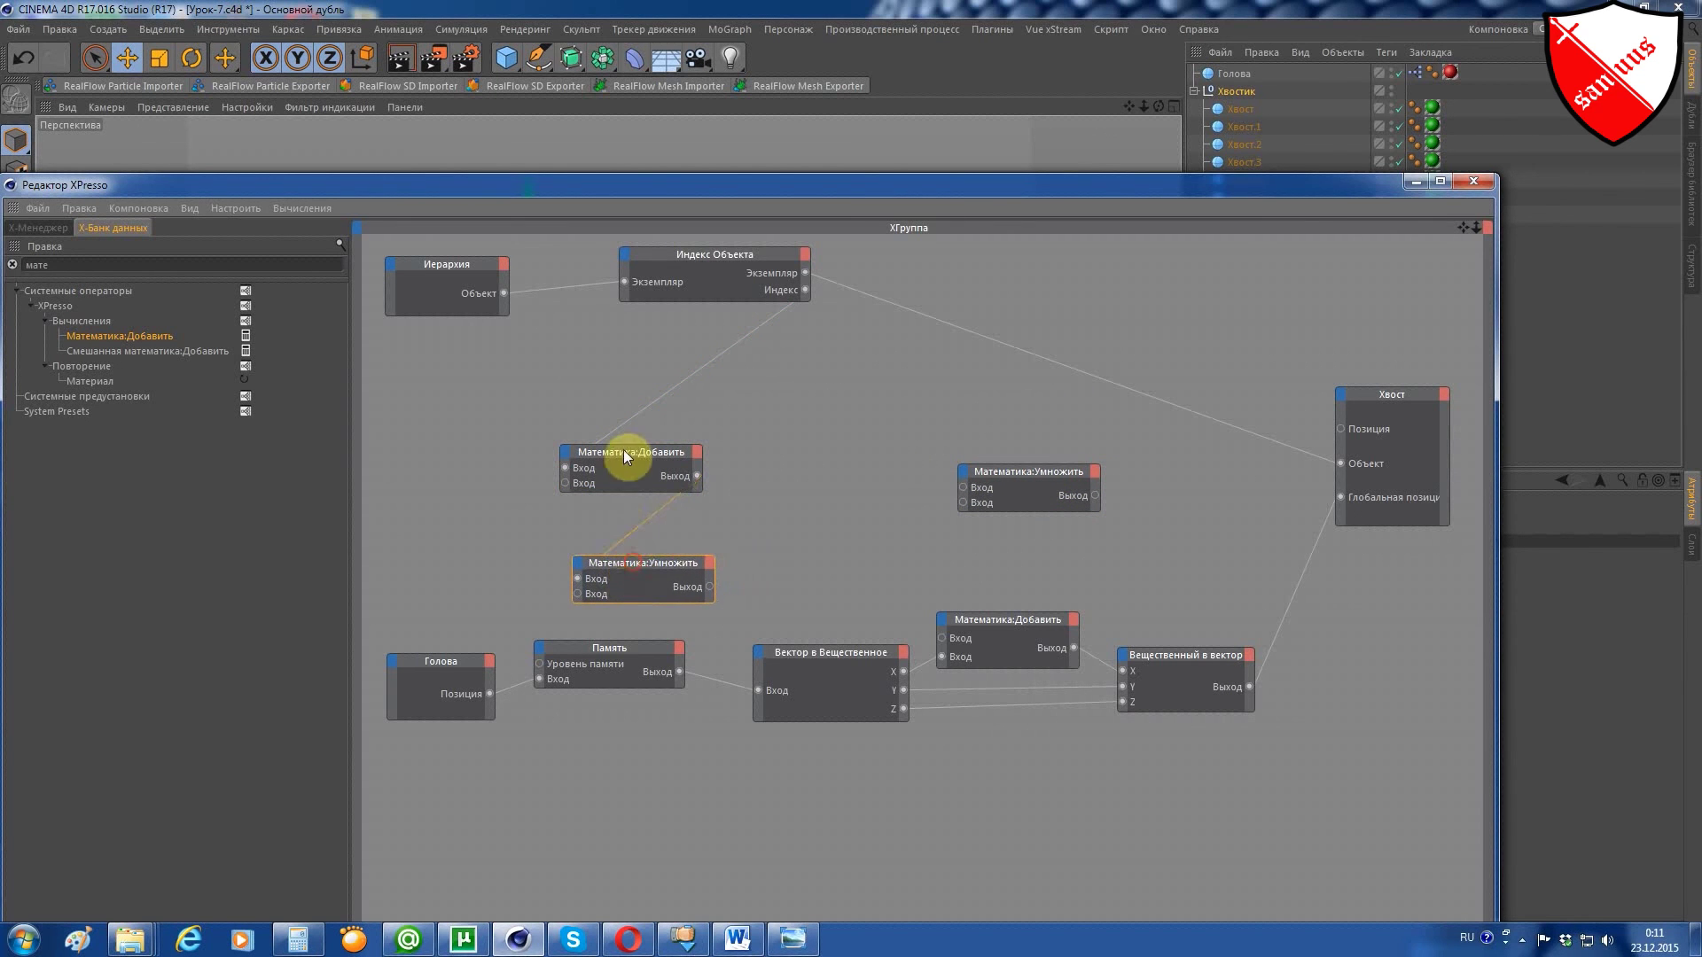
{"action": "left_click_drag", "start_coordinate": [624, 455], "coordinate": [640, 410]}
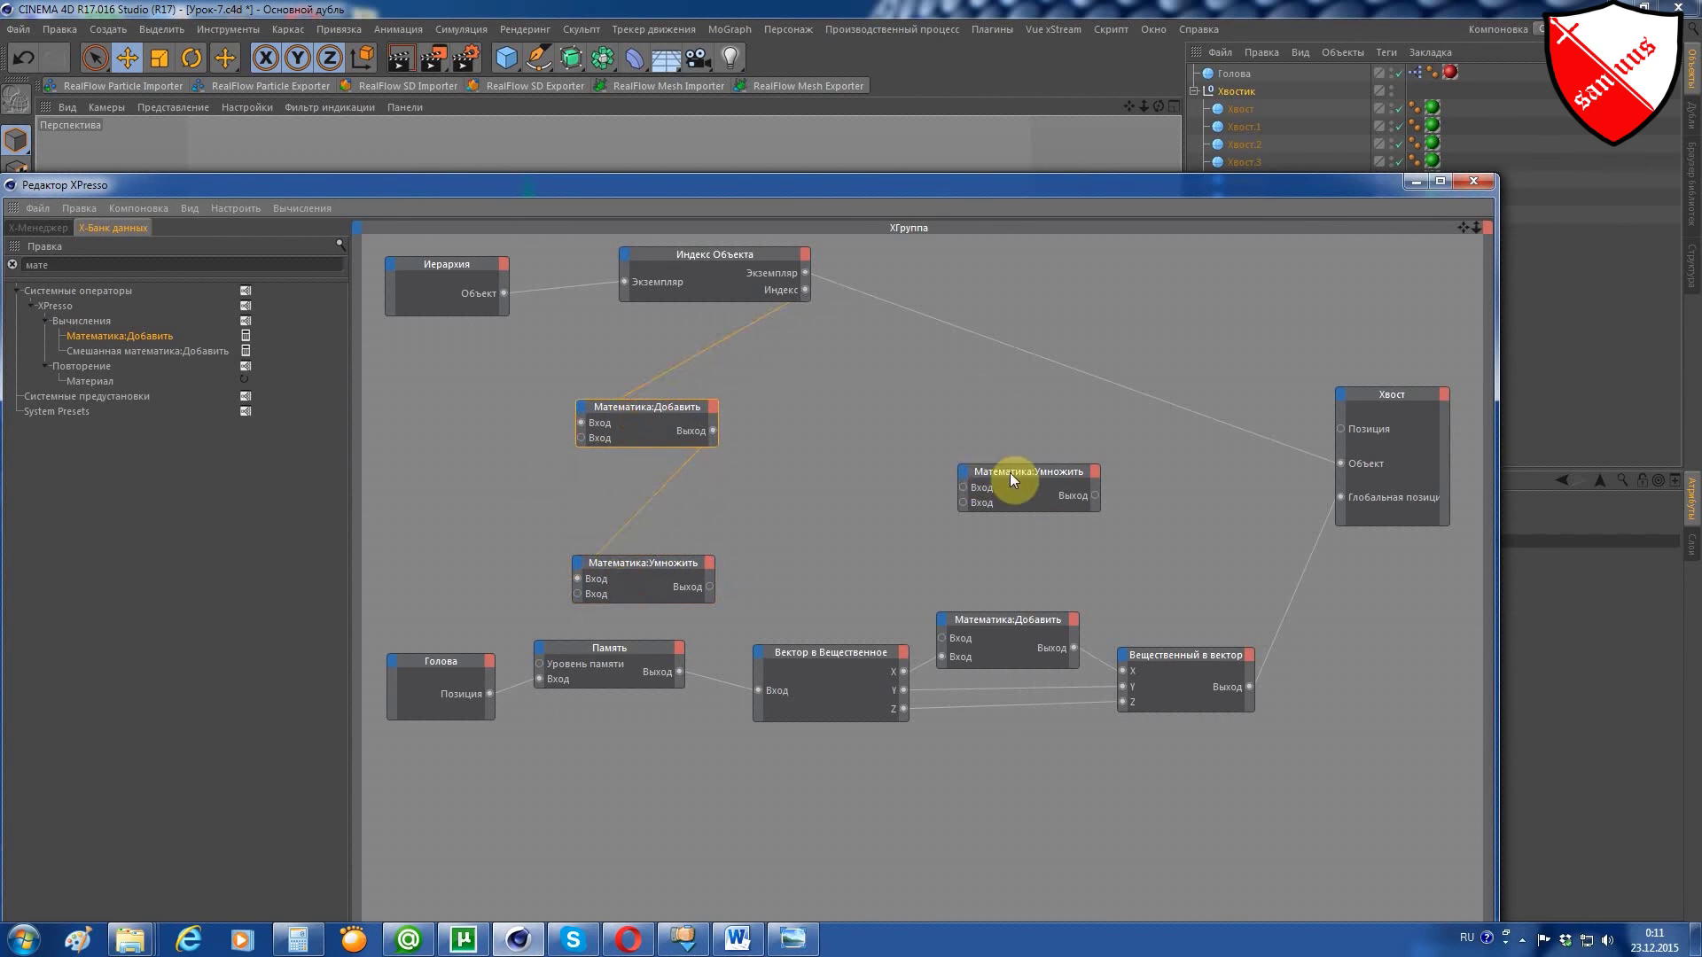
{"action": "left_click_drag", "start_coordinate": [1011, 475], "coordinate": [956, 434]}
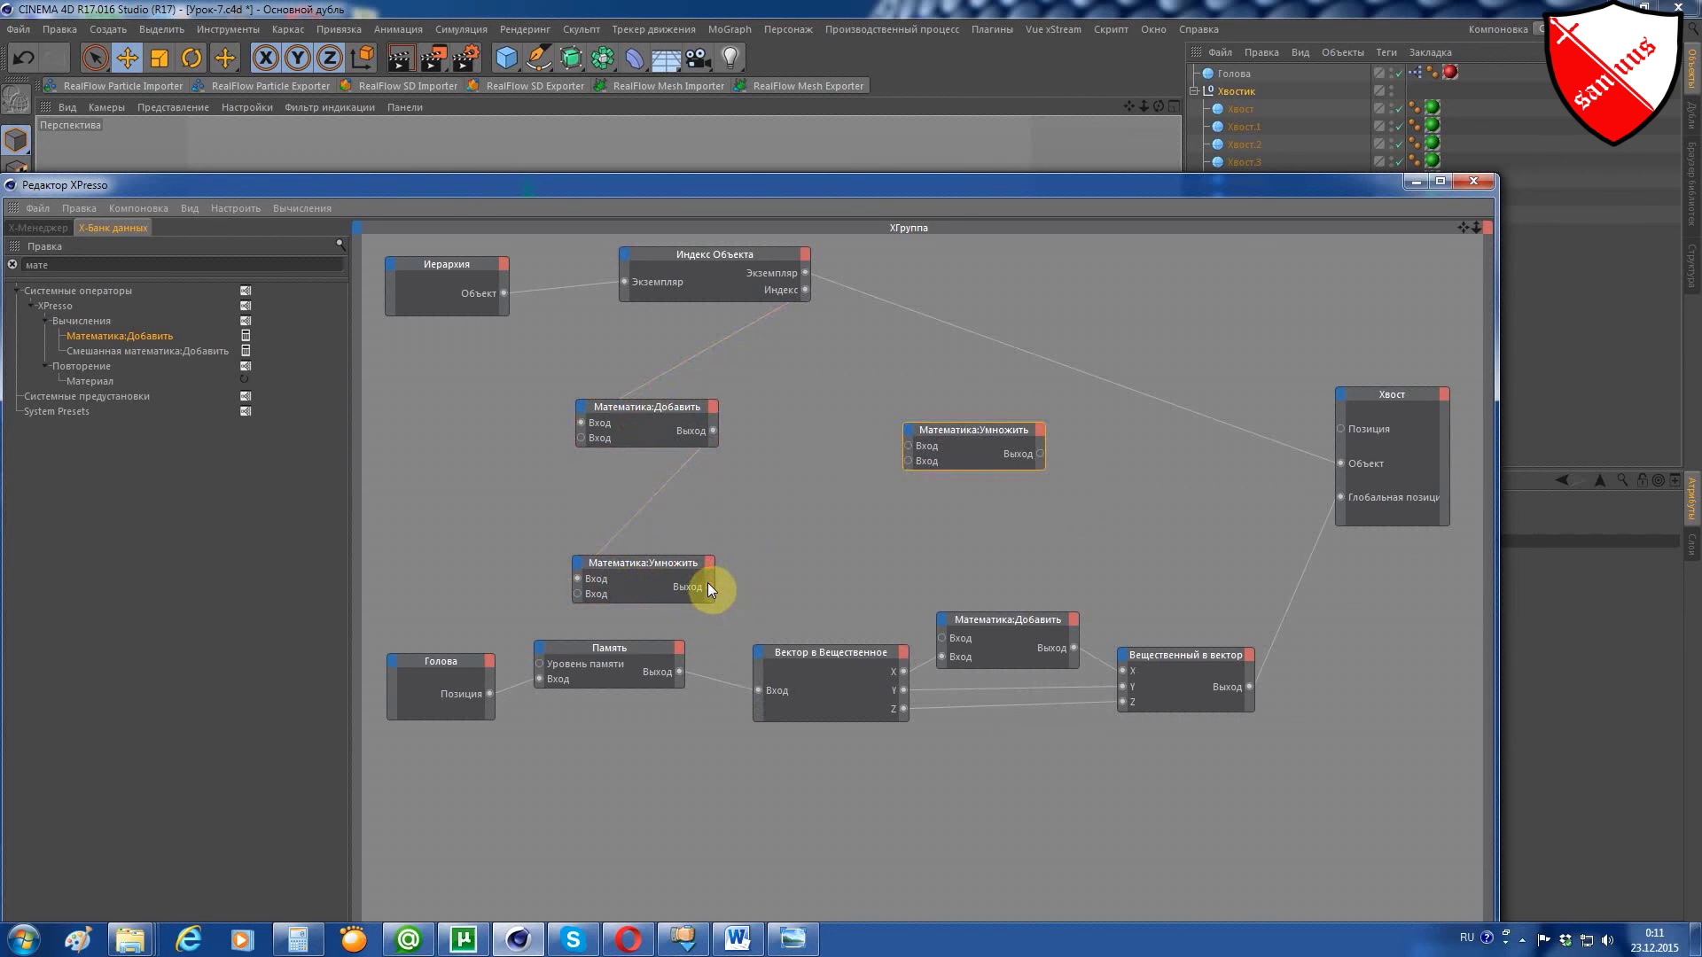
{"action": "mouse_move", "coordinate": [709, 587]}
{"action": "left_mouse_down"}
{"action": "mouse_move", "coordinate": [523, 665]}
{"action": "mouse_move", "coordinate": [539, 662]}
{"action": "left_mouse_up"}
{"action": "mouse_move", "coordinate": [645, 650]}
{"action": "left_mouse_down"}
{"action": "mouse_move", "coordinate": [678, 718]}
{"action": "mouse_move", "coordinate": [679, 693]}
{"action": "left_mouse_up"}
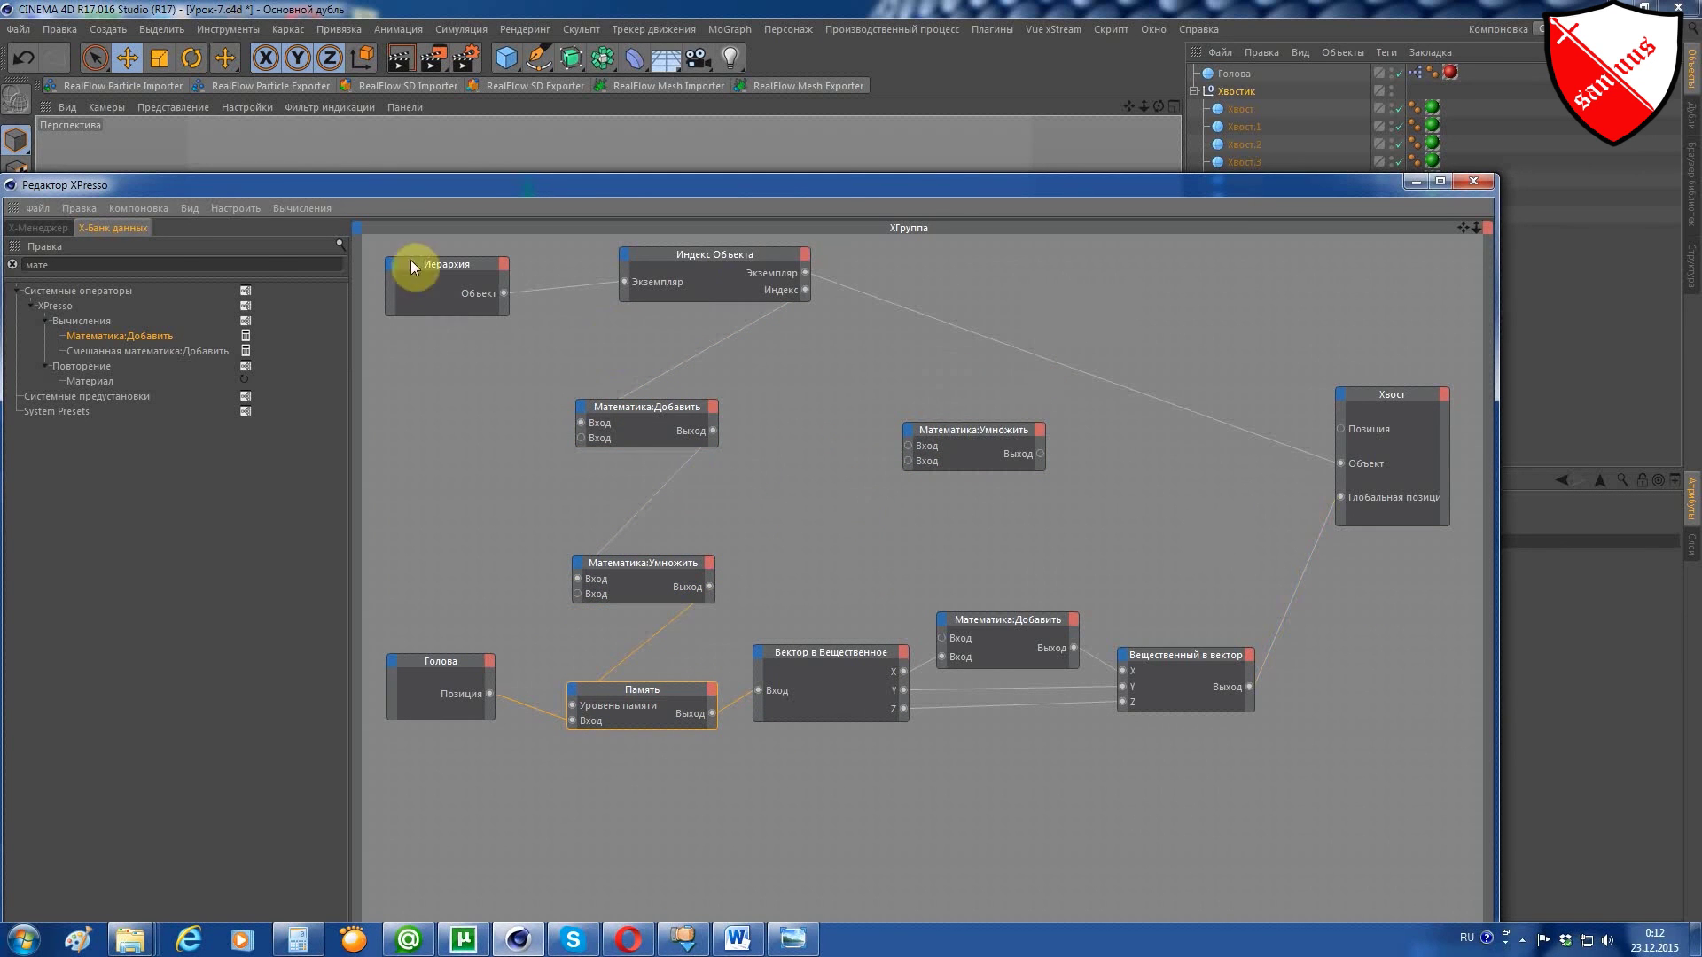
Switch XPresso wires to curved style and wire the Add output into the second Multiply node.
{"action": "left_click", "coordinate": [149, 210]}
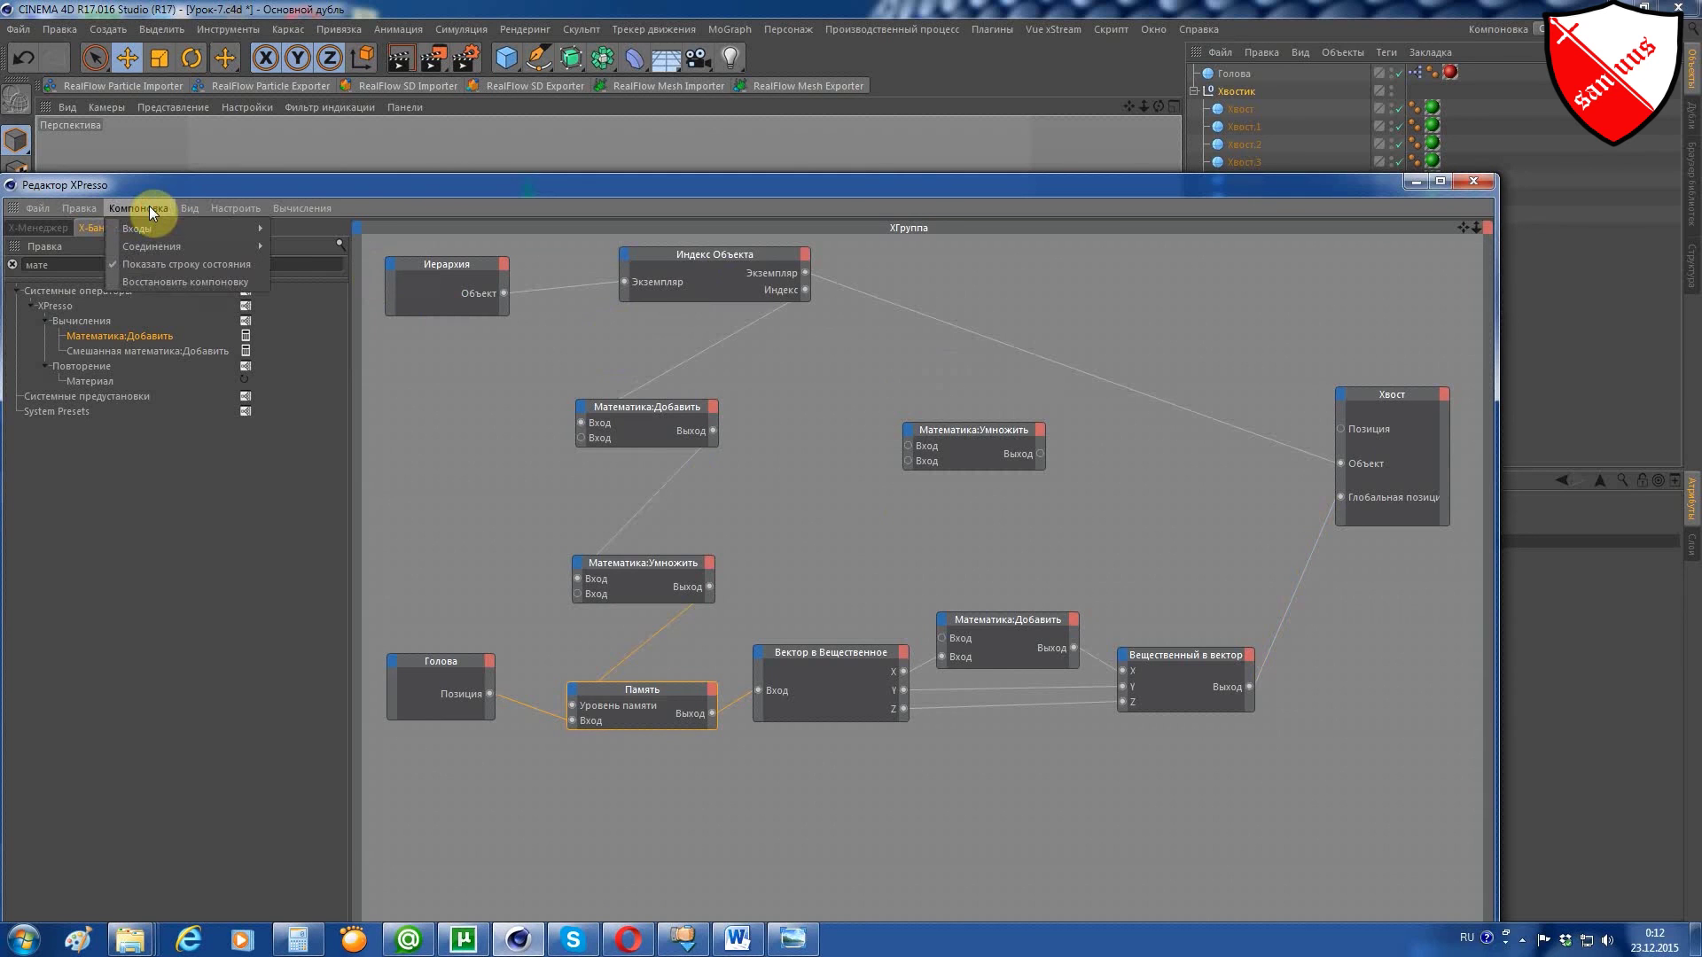
{"action": "mouse_move", "coordinate": [152, 246]}
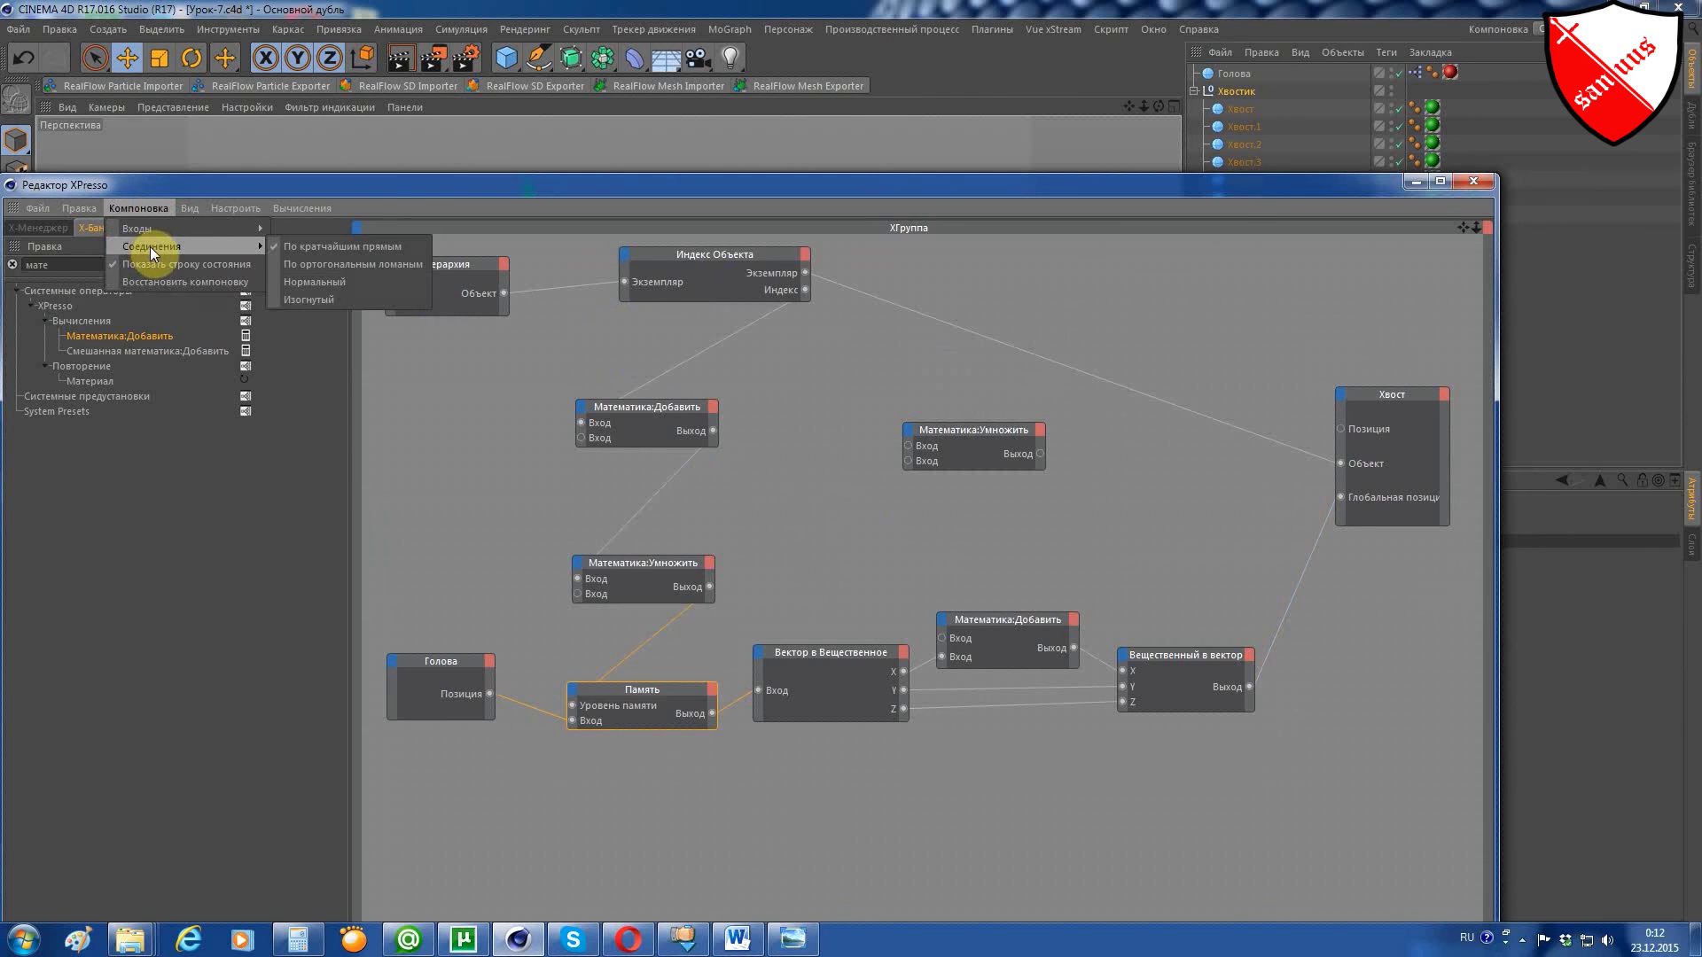
{"action": "left_click", "coordinate": [344, 299]}
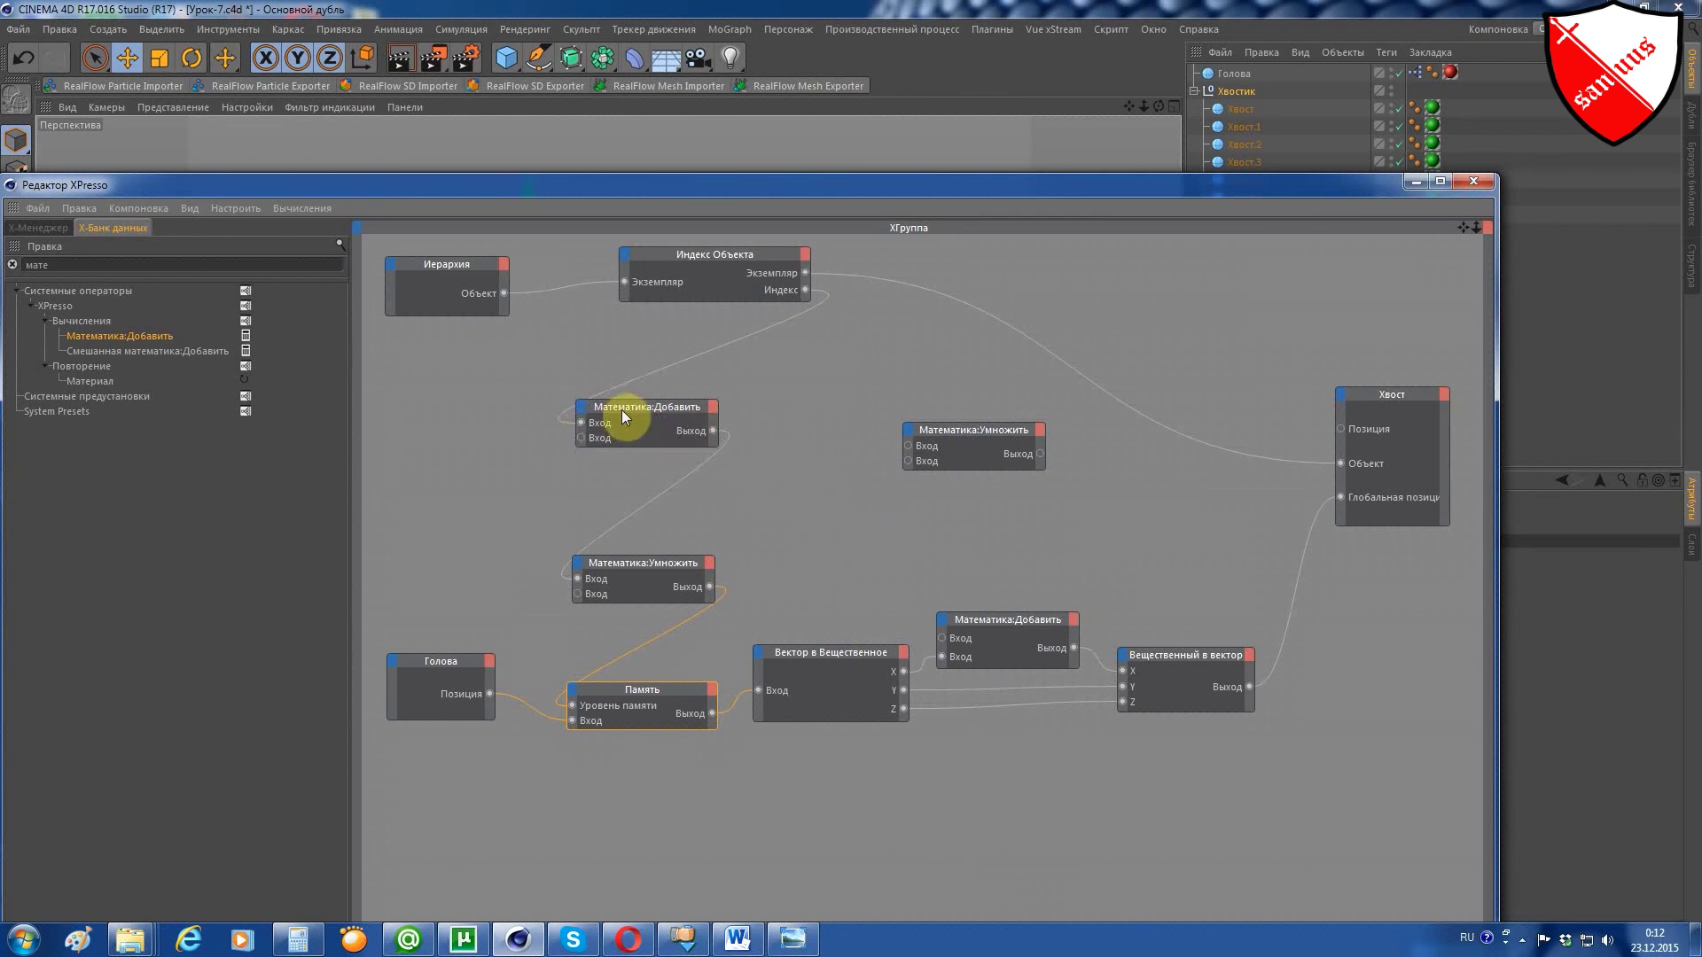
{"action": "left_click", "coordinate": [712, 432]}
{"action": "left_click_drag", "start_coordinate": [906, 444], "coordinate": [911, 446]}
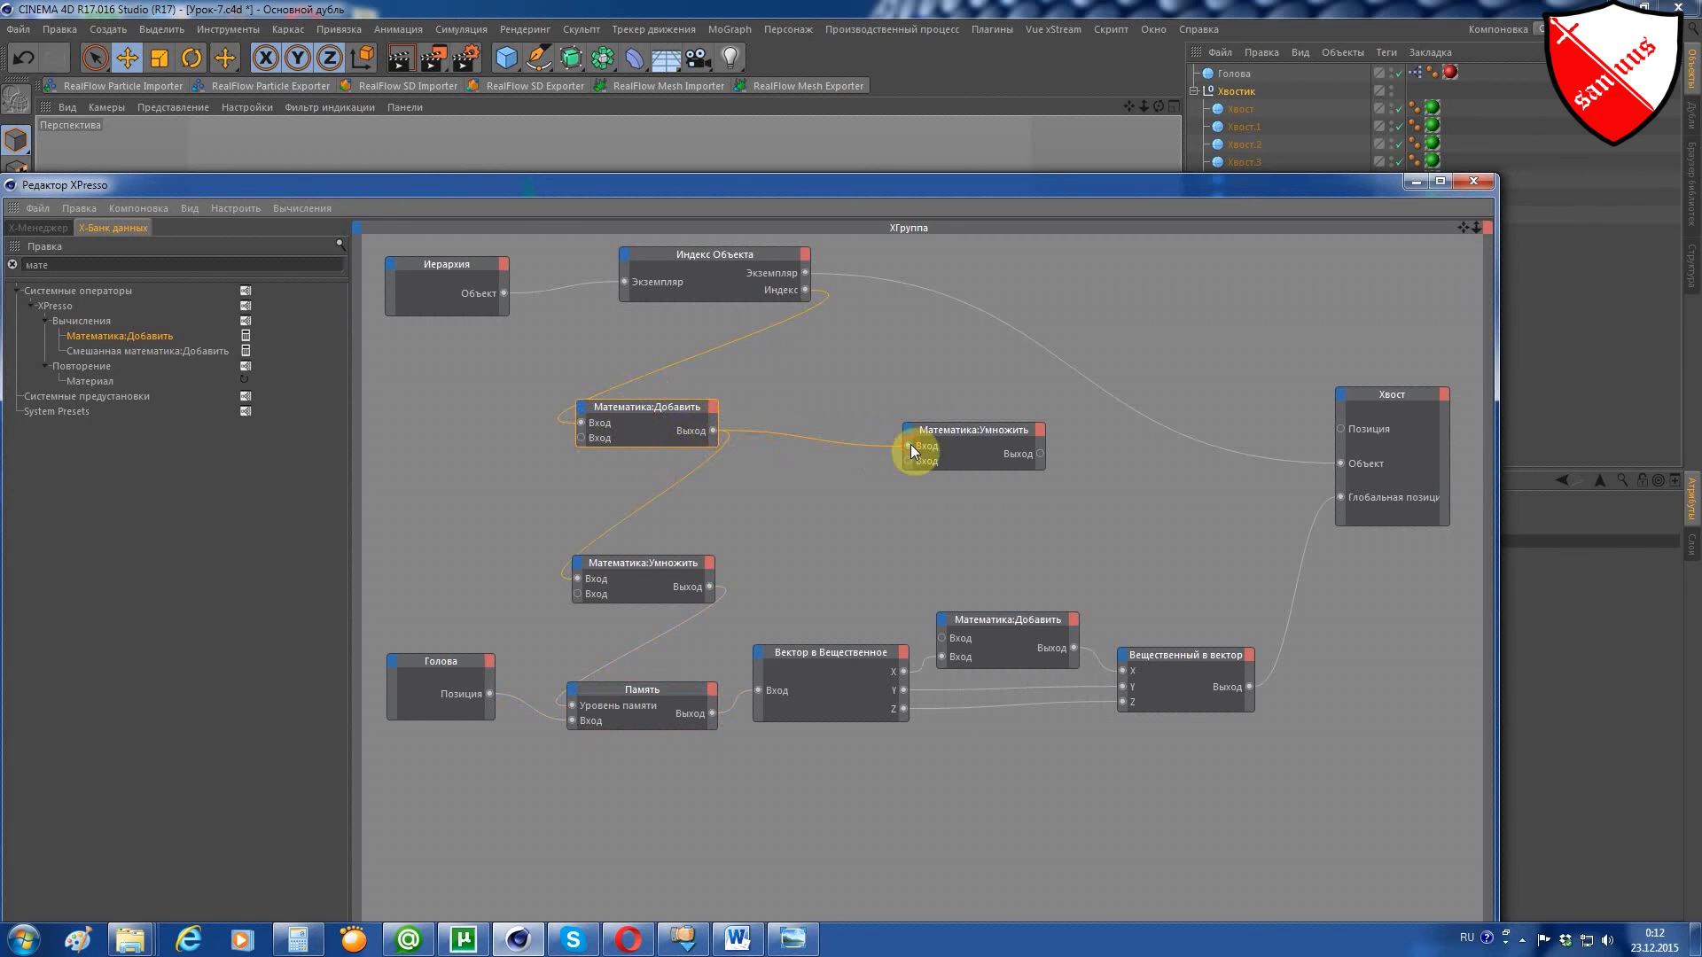
{"action": "left_click", "coordinate": [1004, 431]}
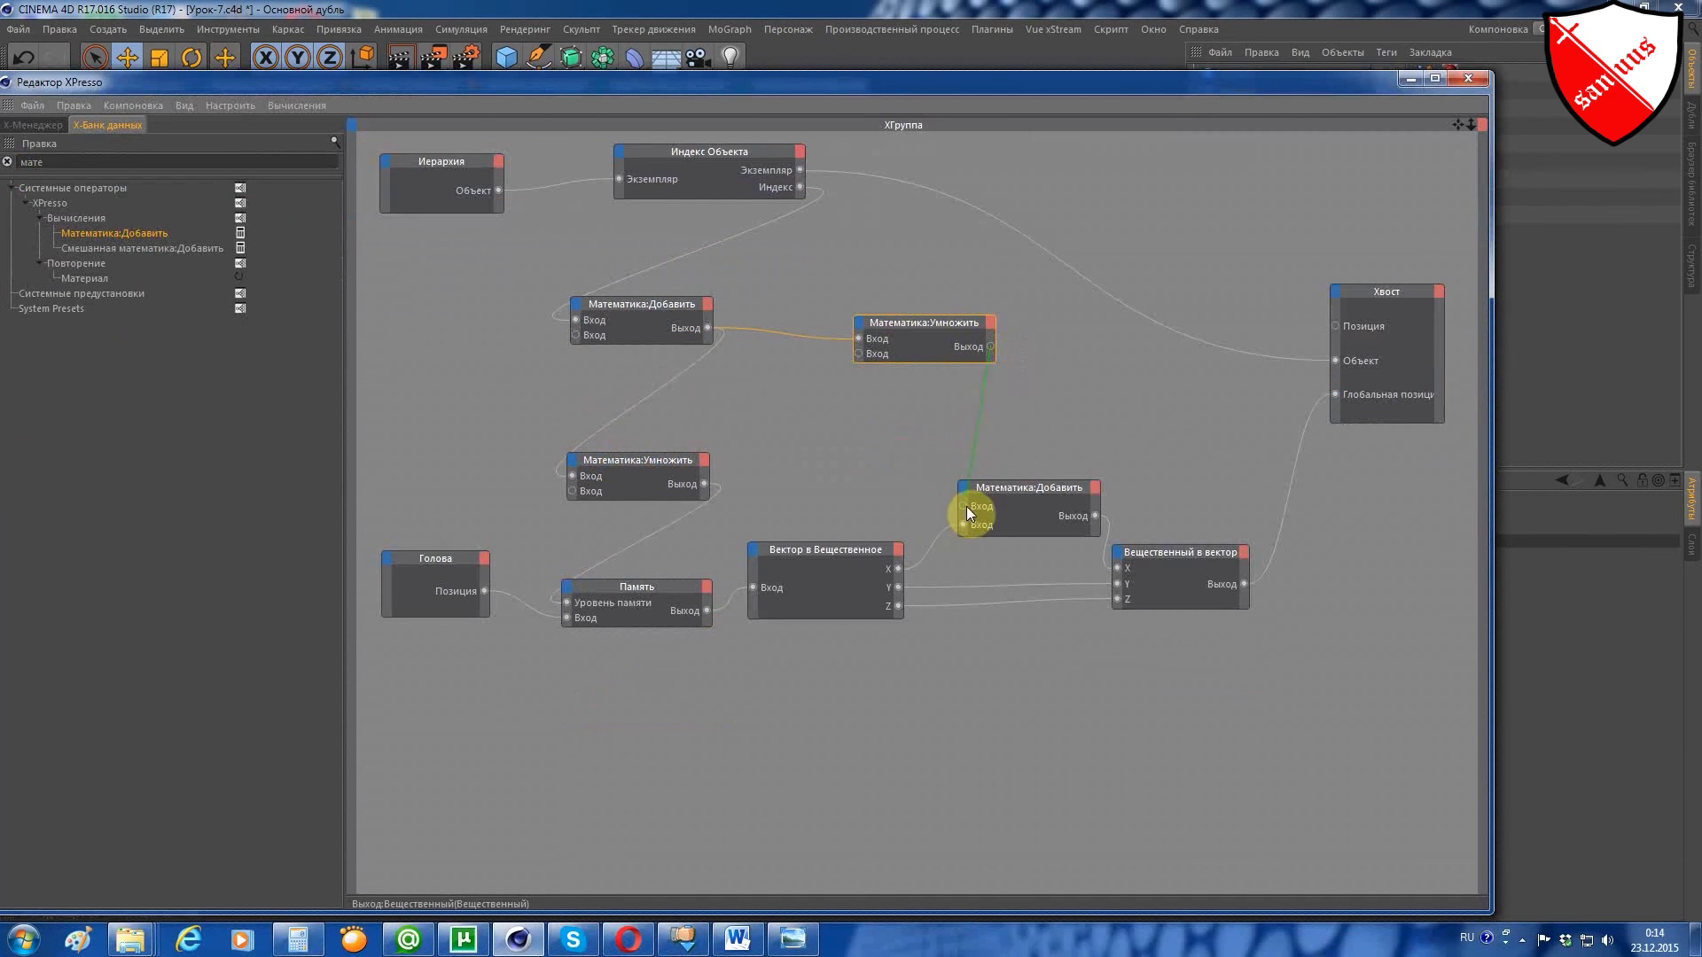
Wire the second Multiply output into the lower Add's first input and rearrange the Add and Vector-to-Real nodes.
{"action": "left_click_drag", "start_coordinate": [968, 512], "coordinate": [961, 503]}
{"action": "left_click_drag", "start_coordinate": [1182, 551], "coordinate": [1265, 552]}
{"action": "left_click_drag", "start_coordinate": [1020, 488], "coordinate": [1065, 491]}
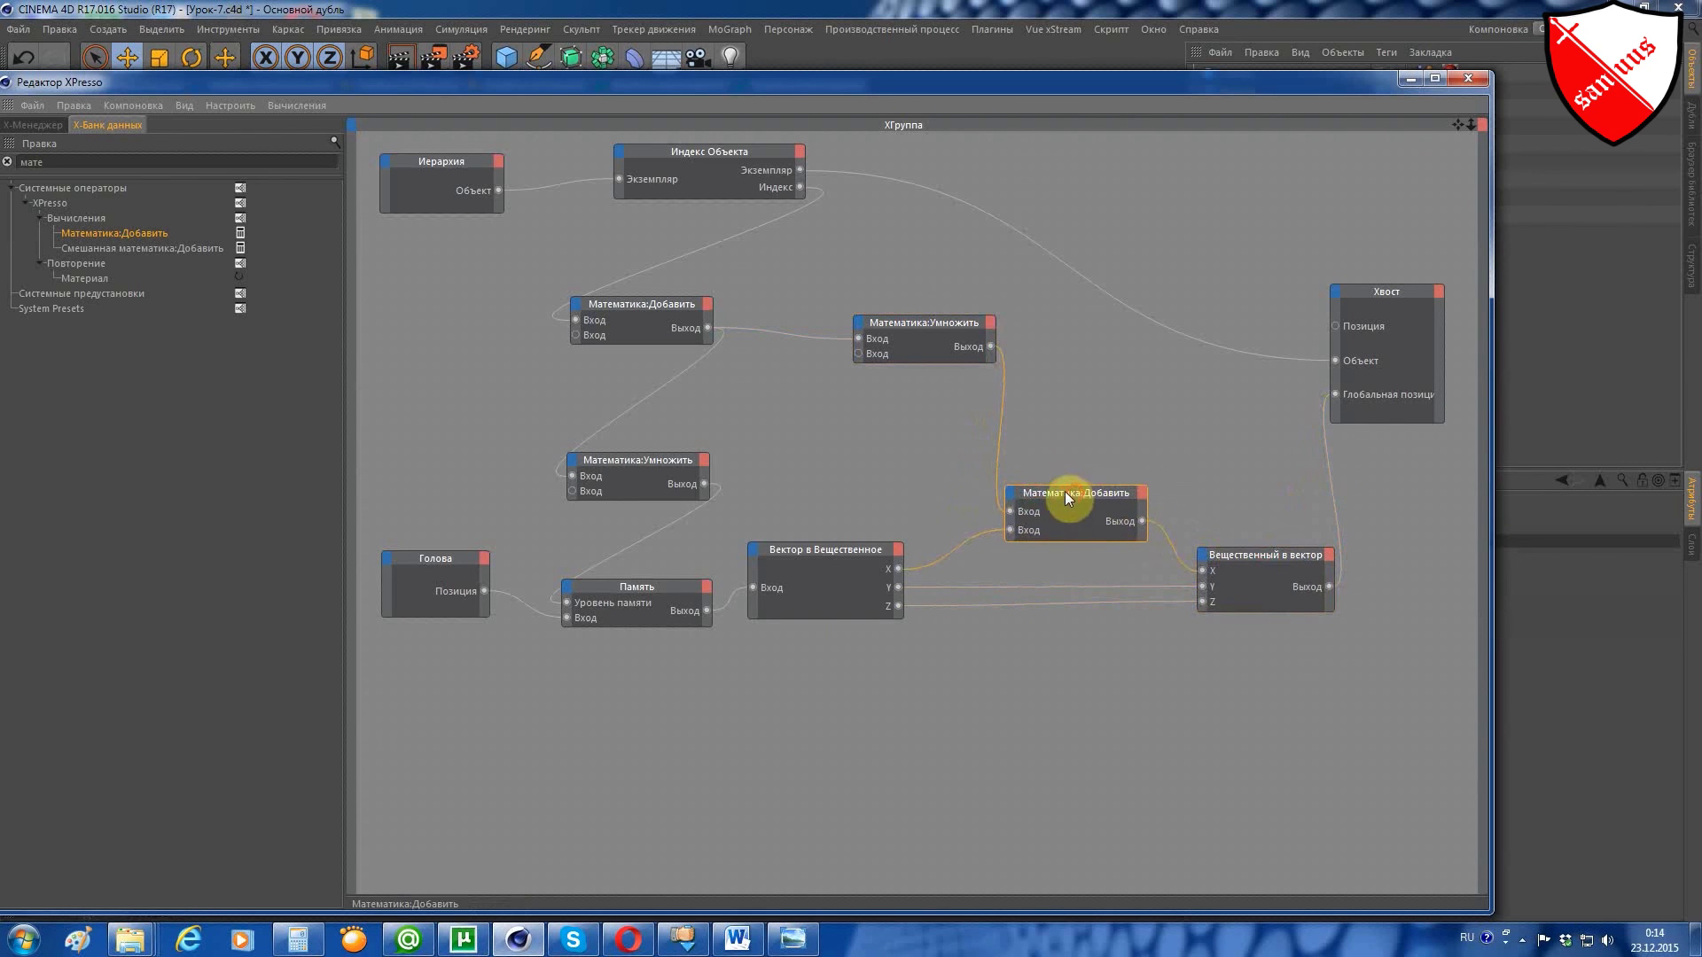
{"action": "left_click_drag", "start_coordinate": [797, 551], "coordinate": [818, 573]}
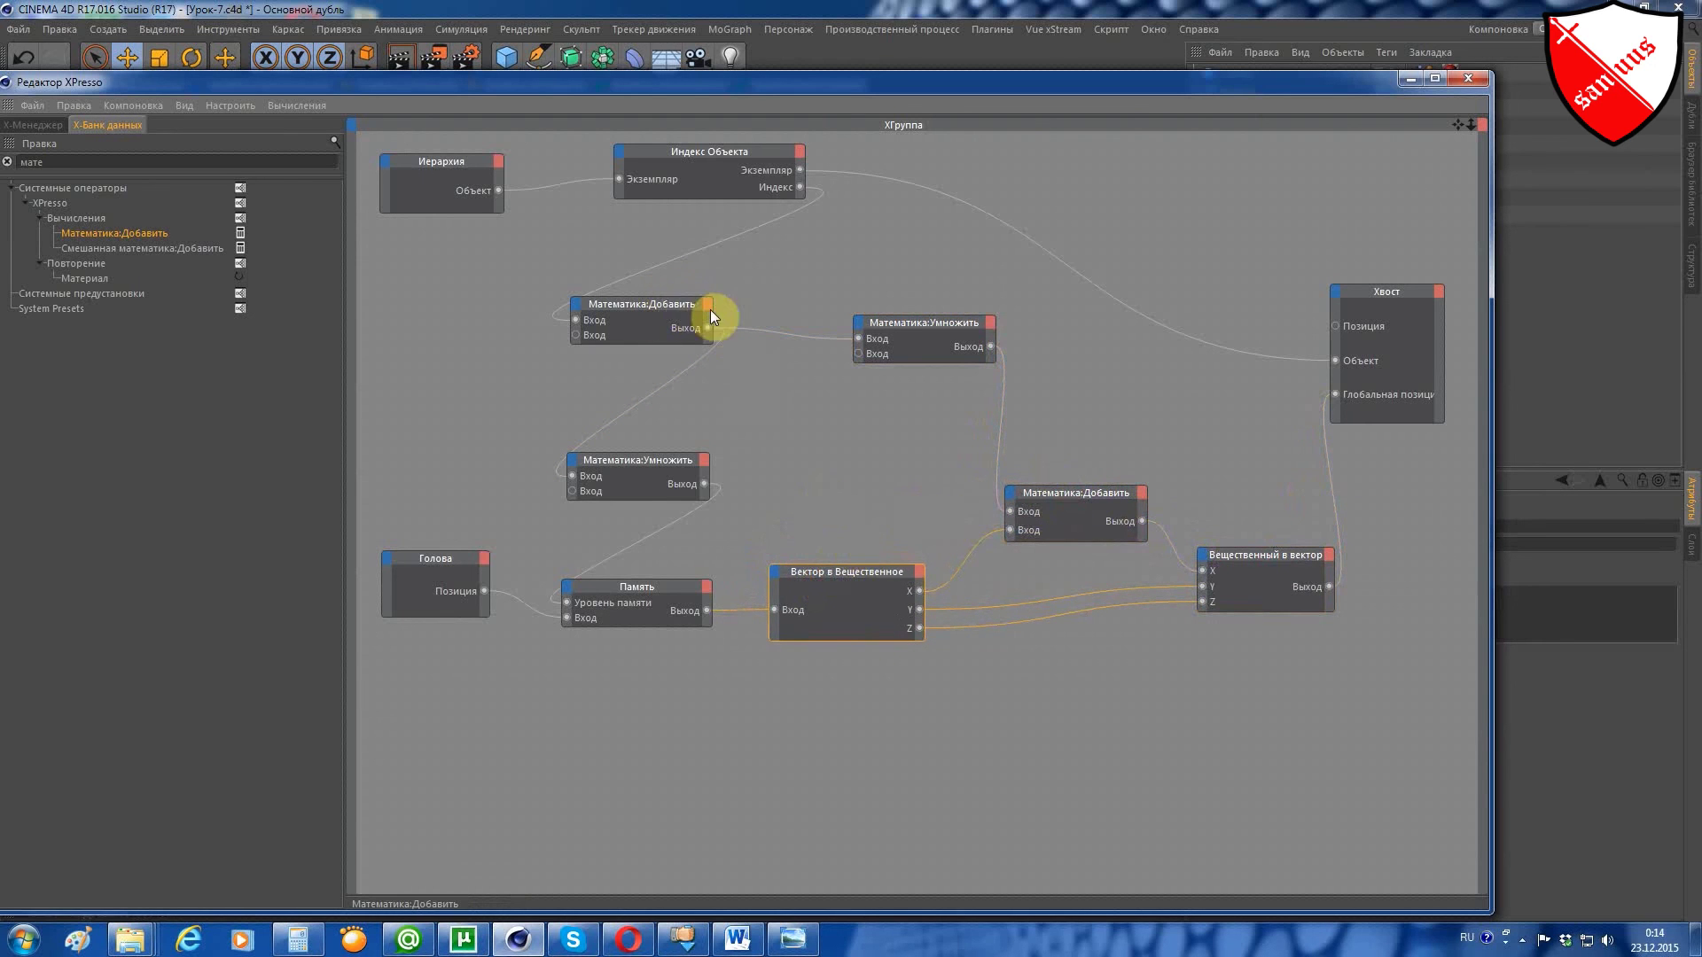
{"action": "left_click_drag", "start_coordinate": [670, 307], "coordinate": [688, 310]}
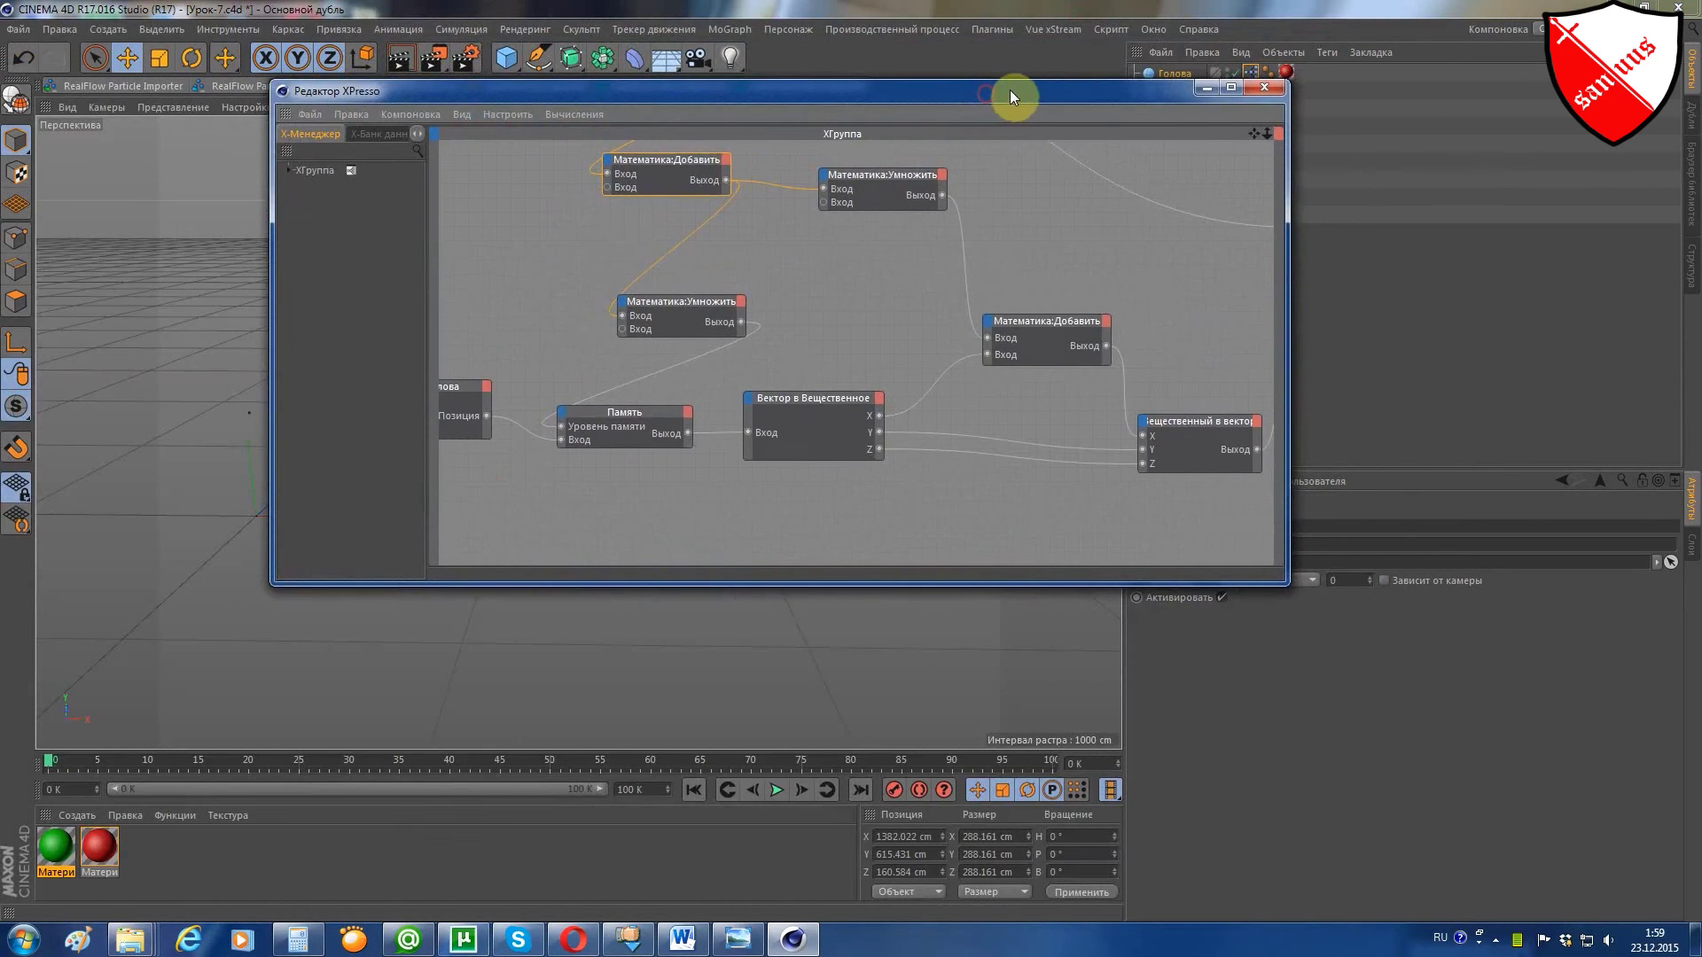
Resize the XPresso editor window and select the upper Add node to show its settings.
{"action": "left_click_drag", "start_coordinate": [1072, 19], "coordinate": [843, 161]}
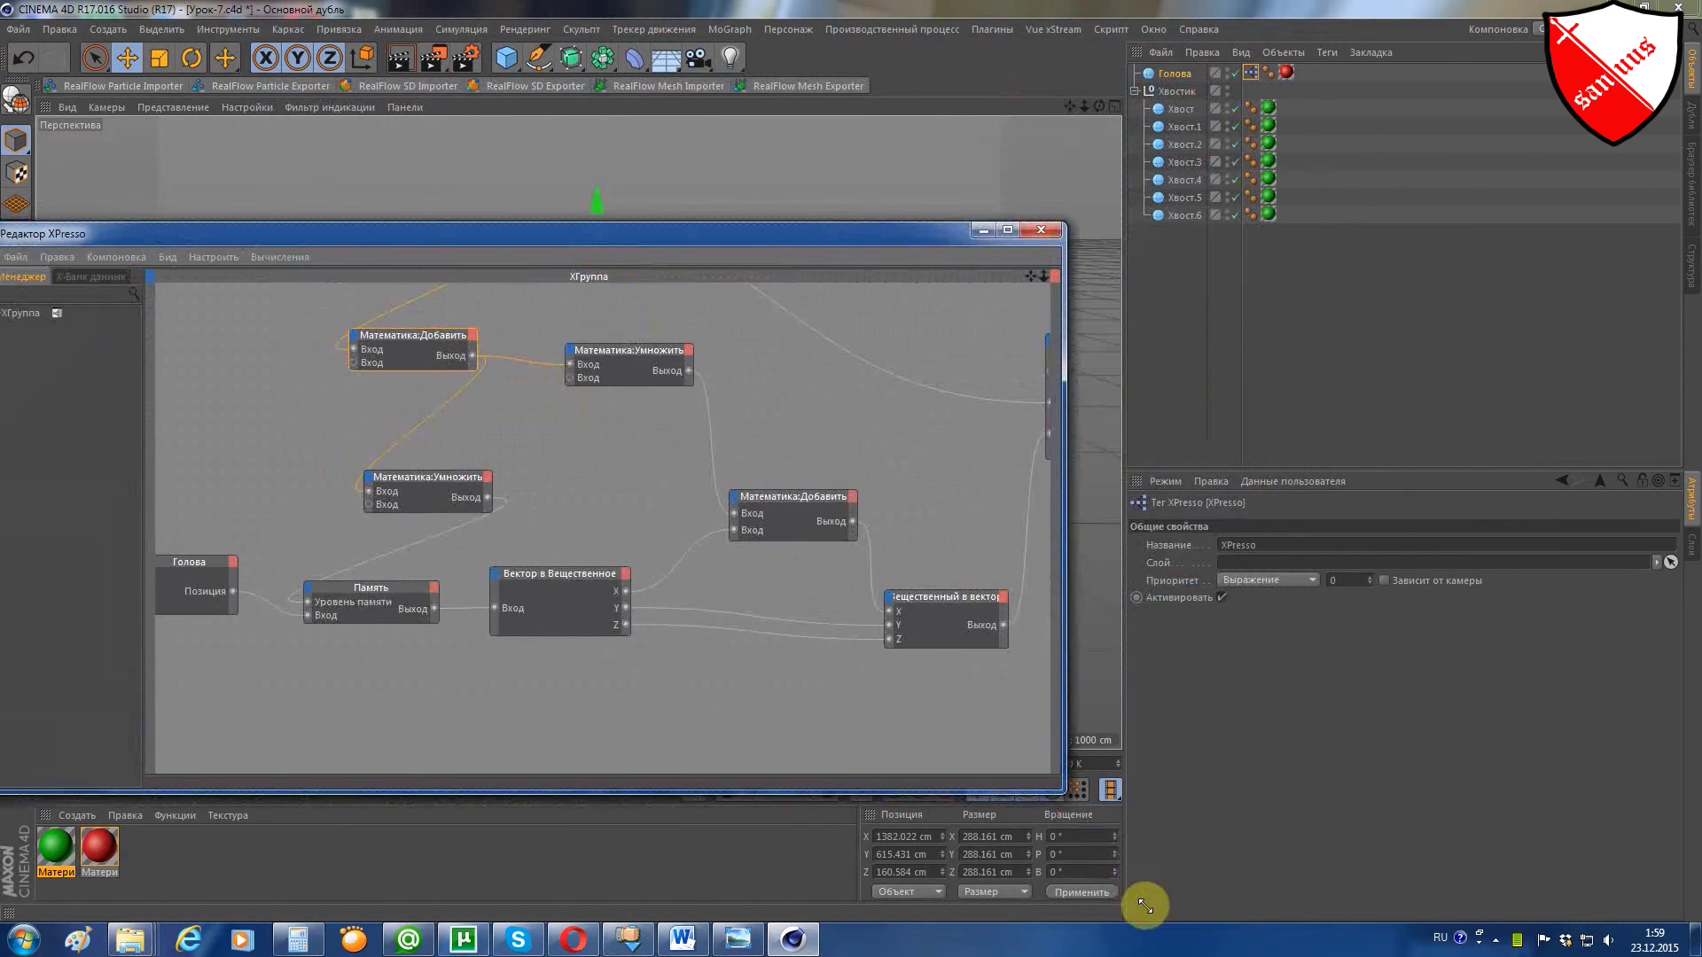
{"action": "left_click_drag", "start_coordinate": [1140, 654], "coordinate": [1170, 915]}
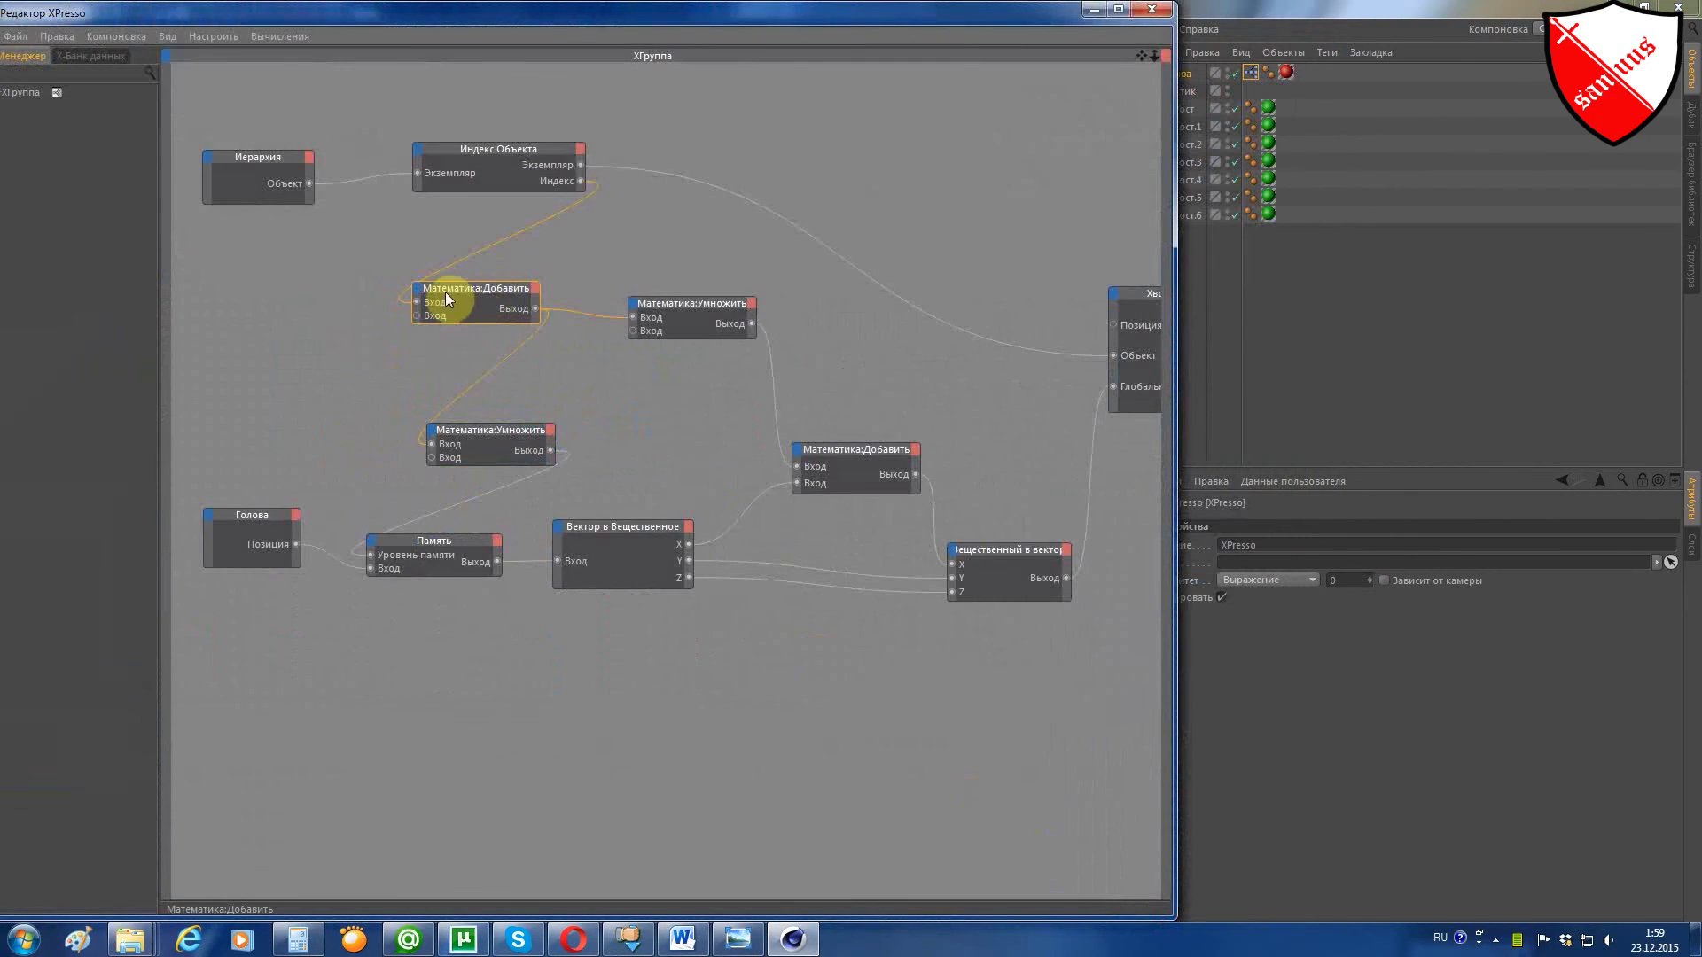
{"action": "left_click", "coordinate": [462, 285]}
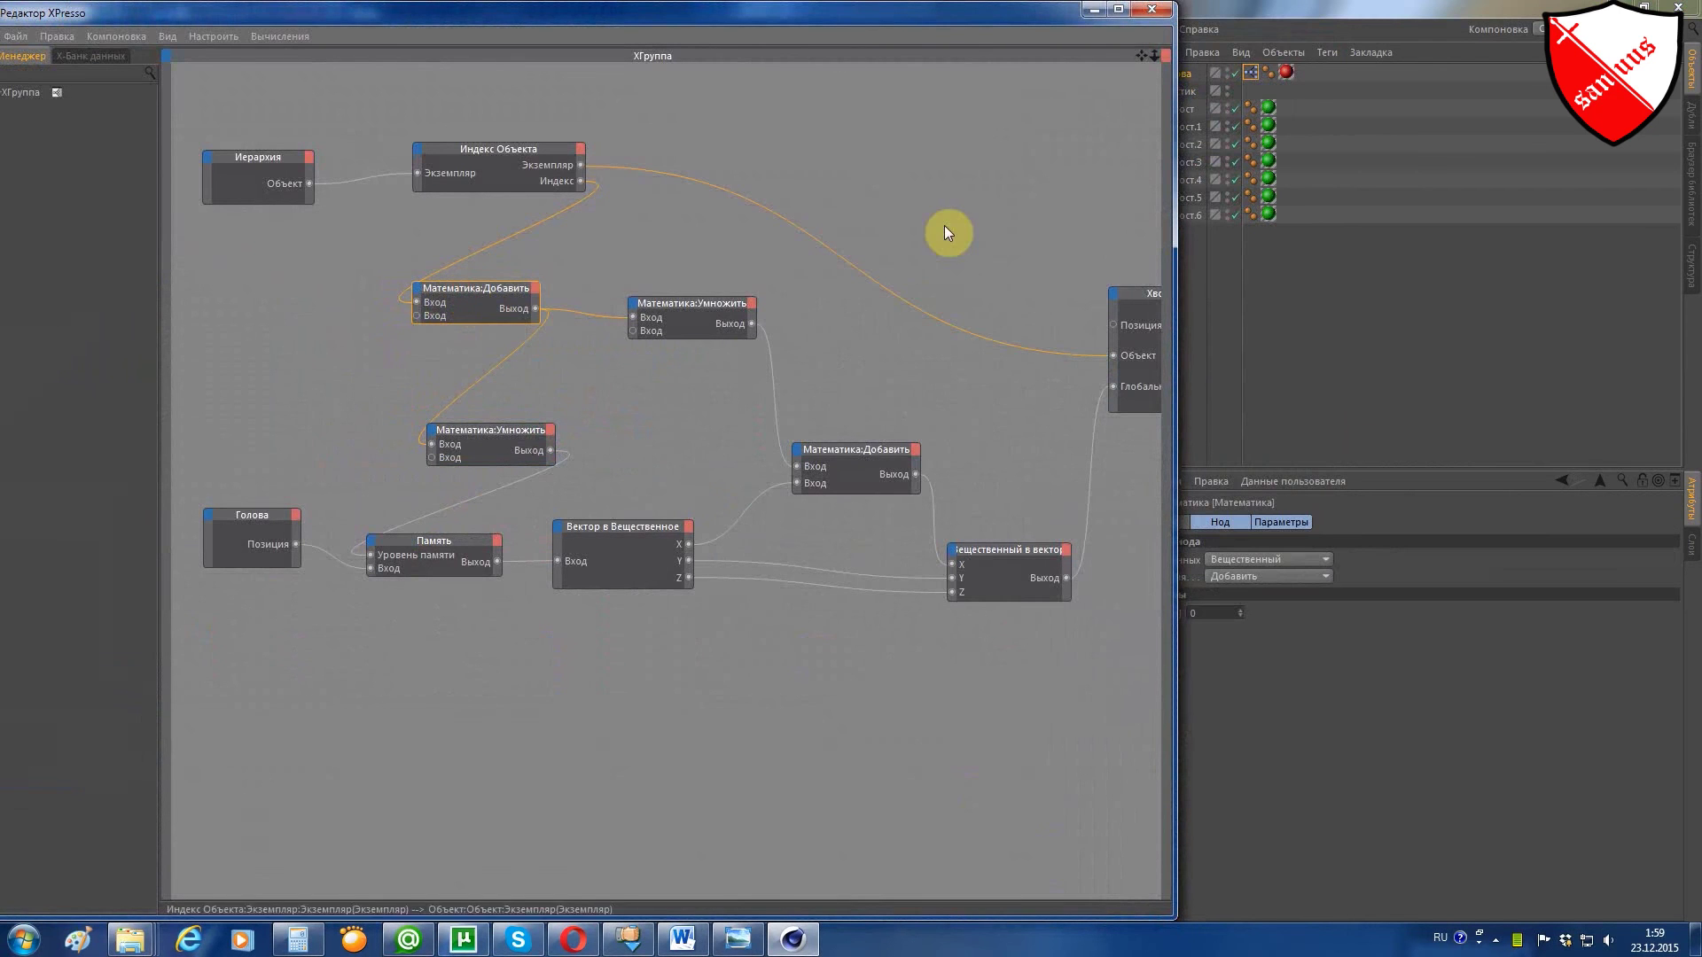
{"action": "left_click_drag", "start_coordinate": [1172, 60], "coordinate": [853, 197]}
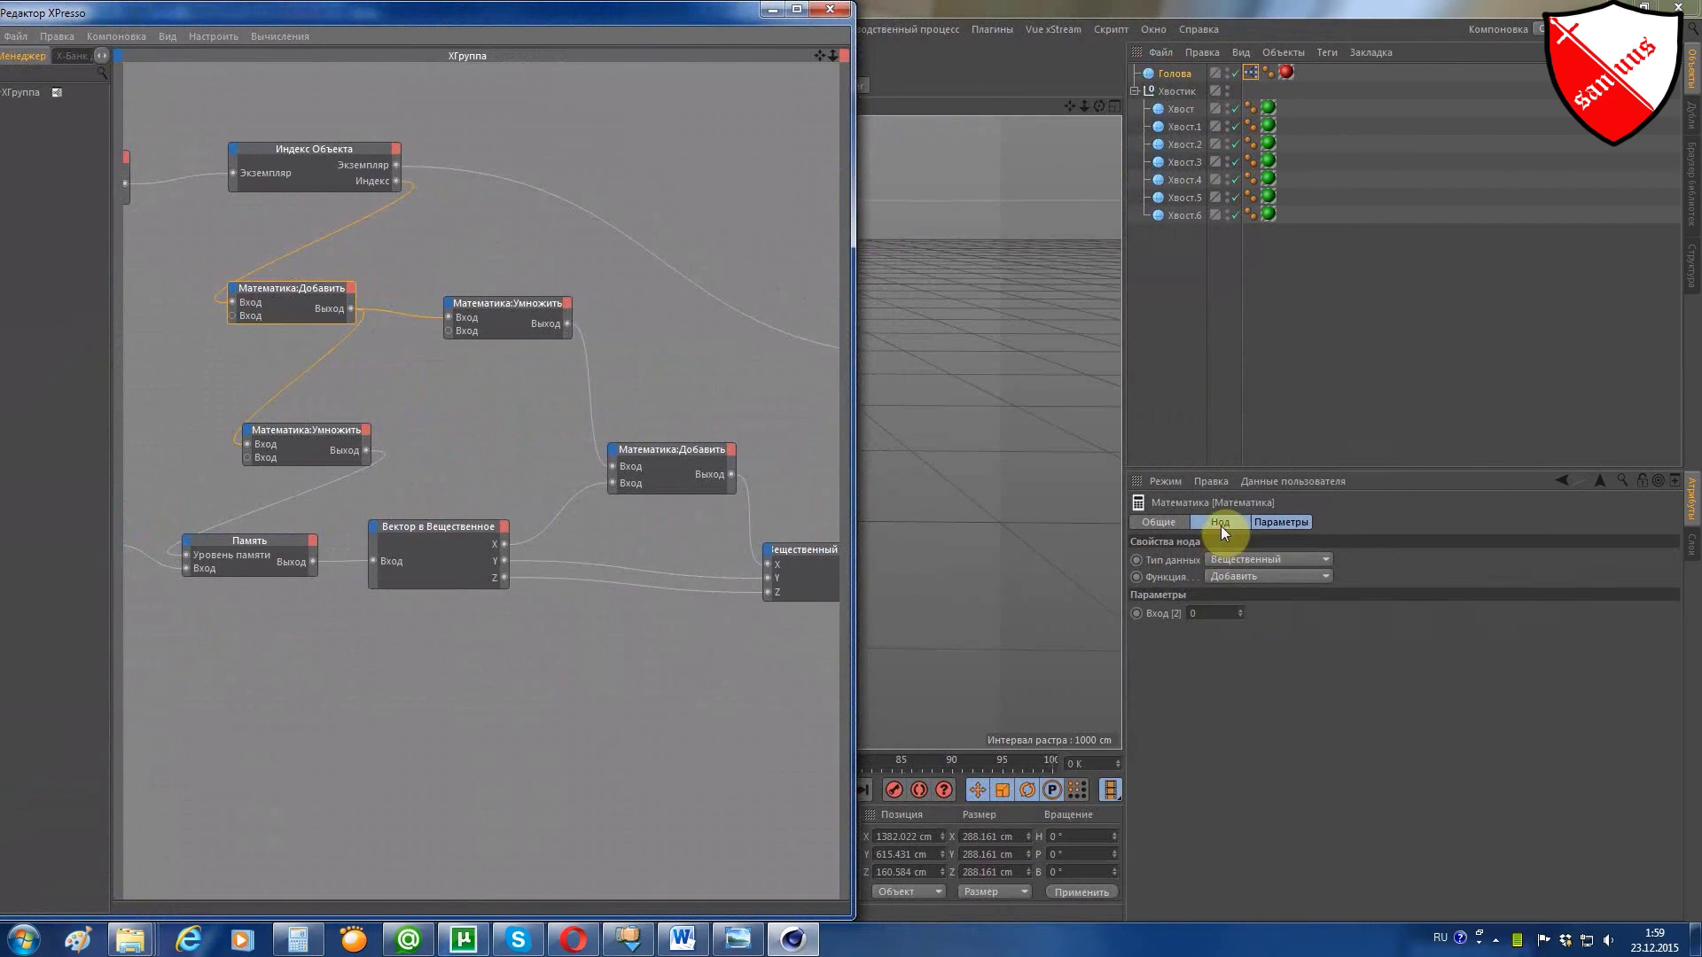
Set the Add node's Вход [2] to 1, then minimize the XPresso editor.
{"action": "left_click", "coordinate": [1280, 523]}
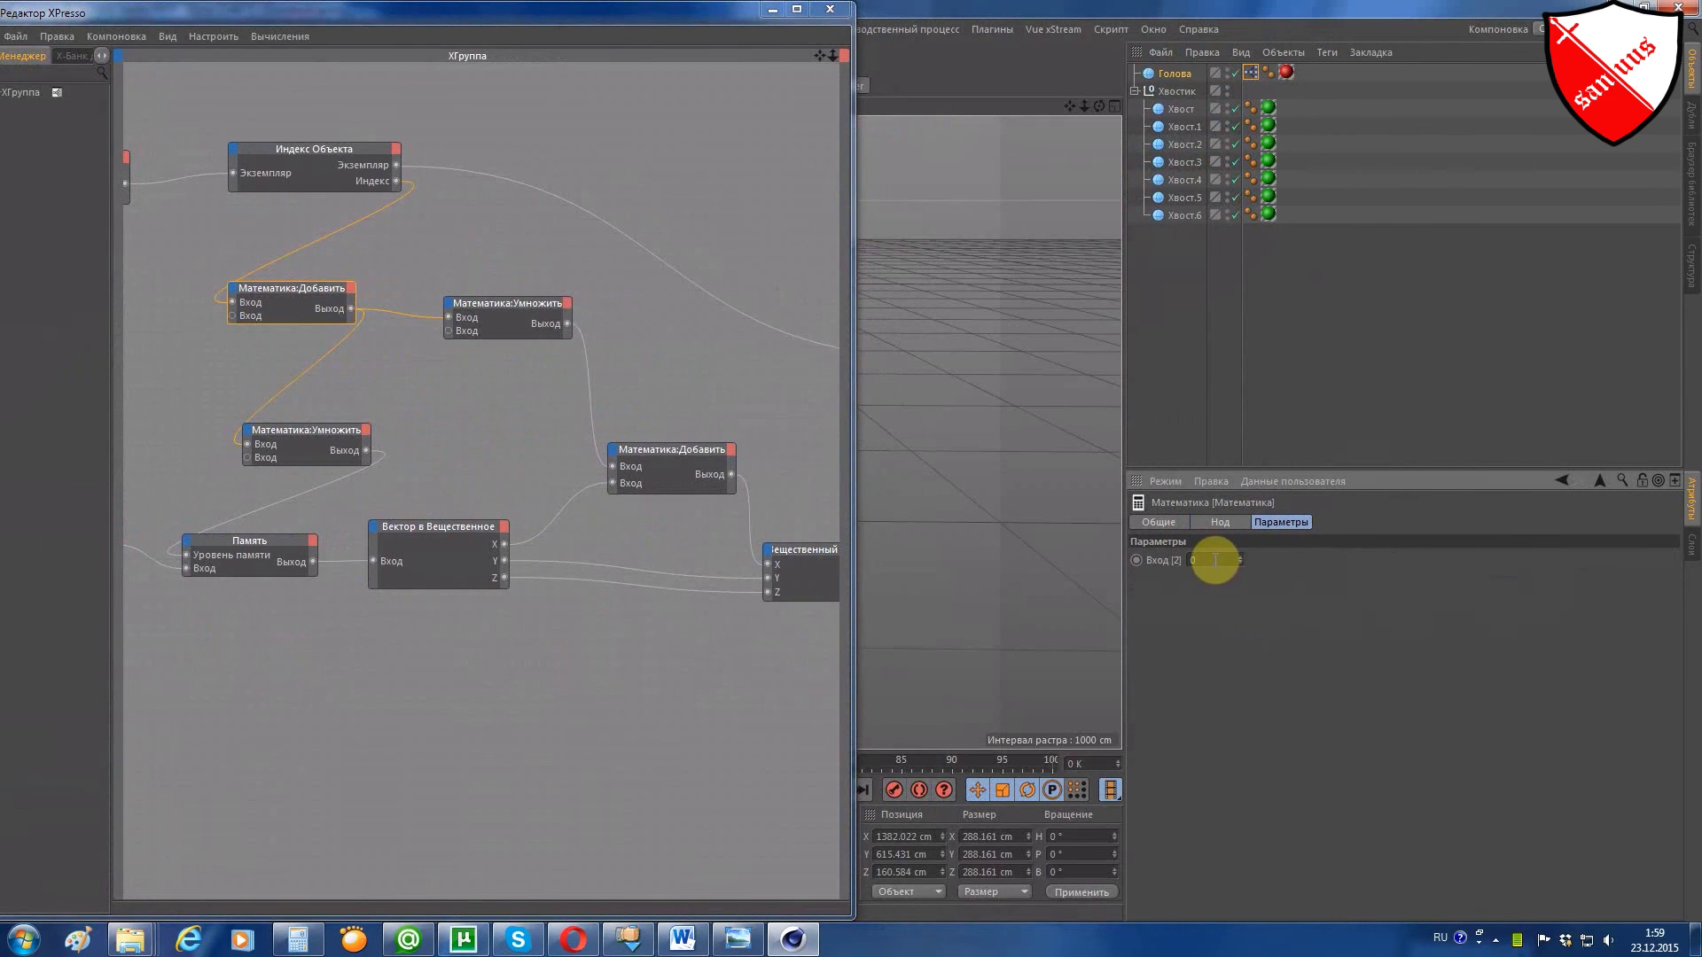
{"action": "left_click", "coordinate": [1195, 562]}
{"action": "double_click", "coordinate": [1189, 562]}
{"action": "type", "text": "1"}
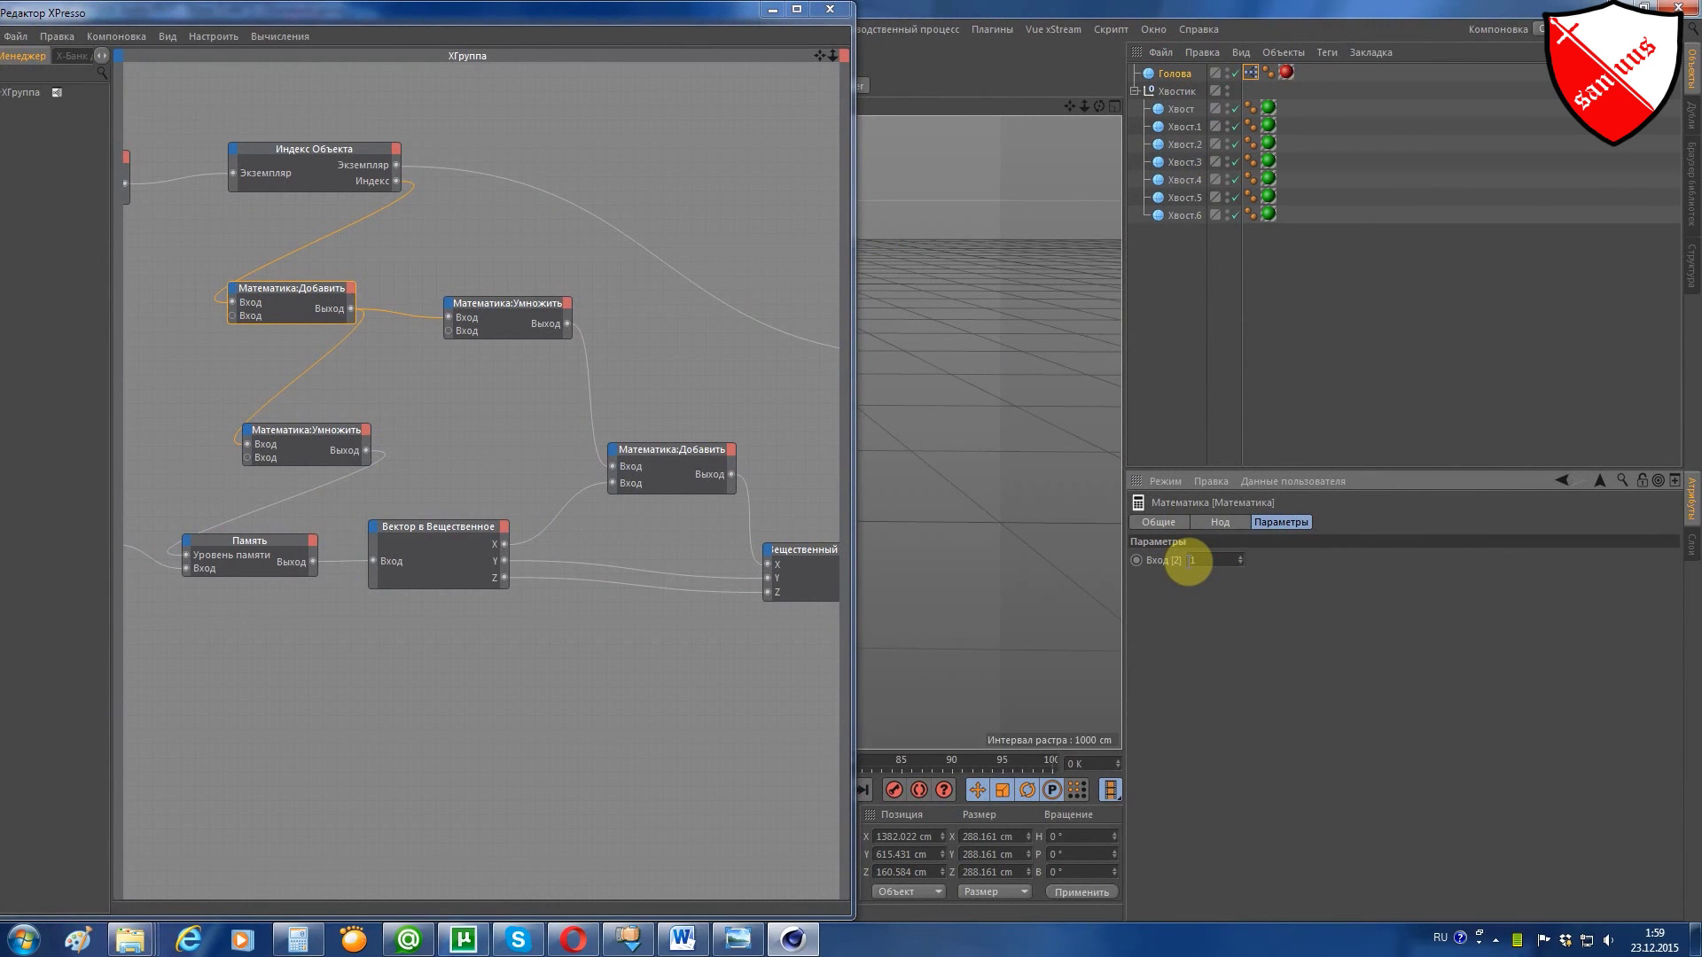
{"action": "key", "text": "Return"}
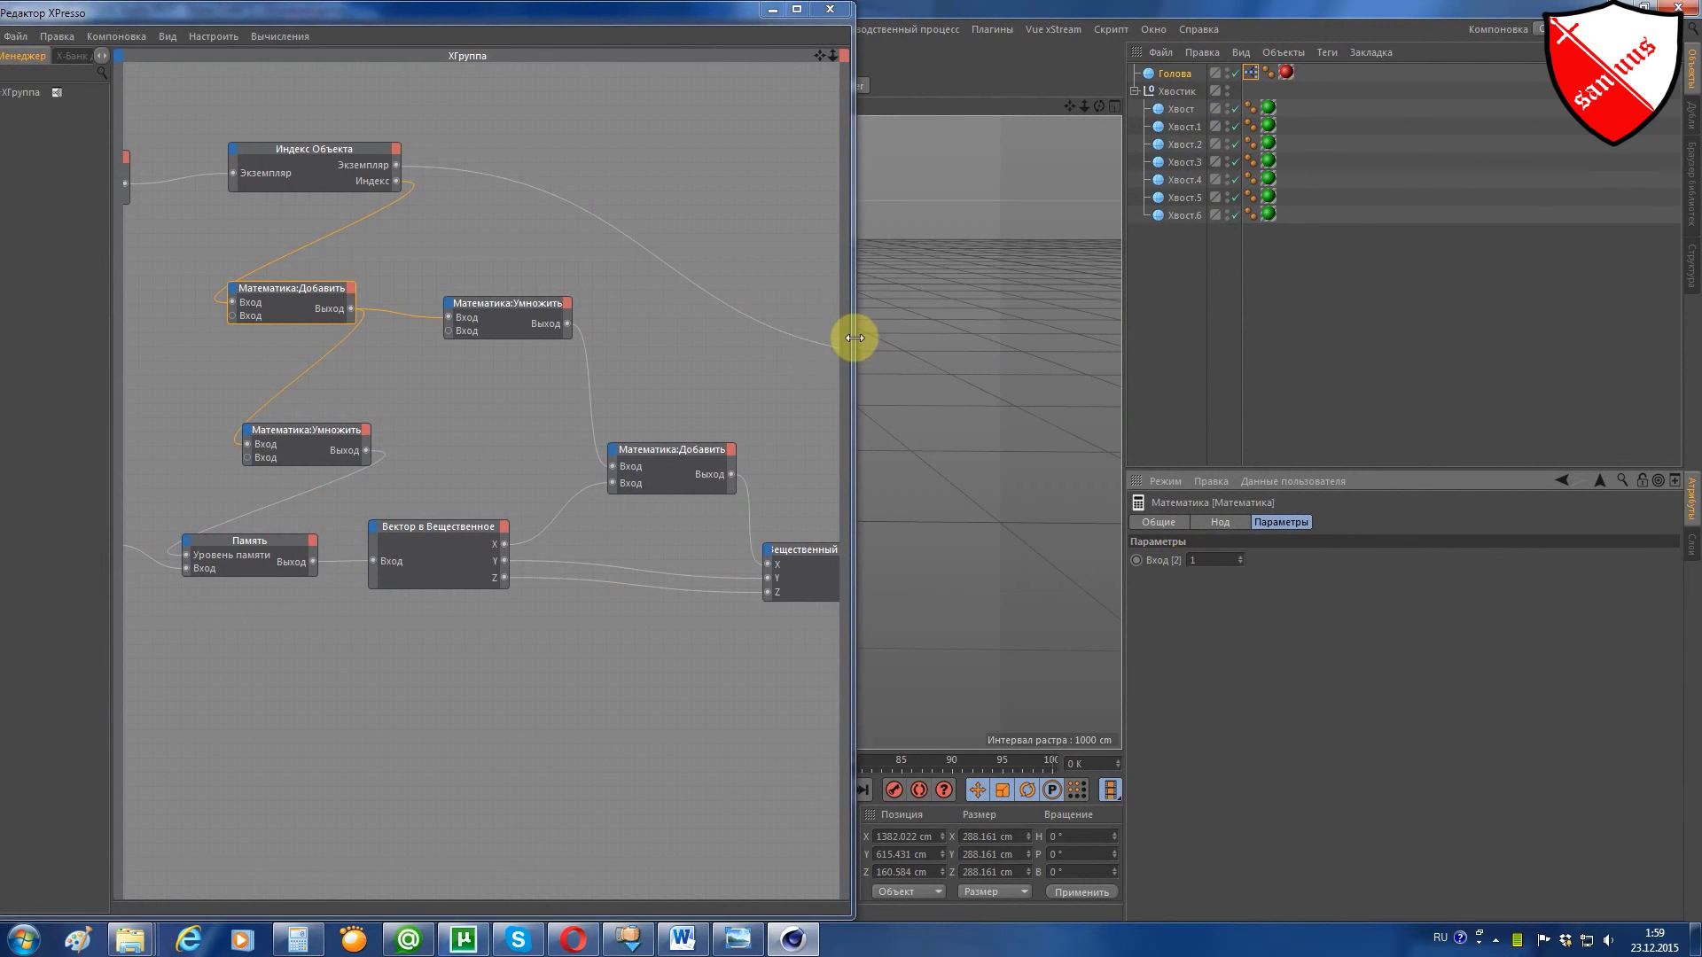
{"action": "left_click_drag", "start_coordinate": [854, 340], "coordinate": [1398, 357]}
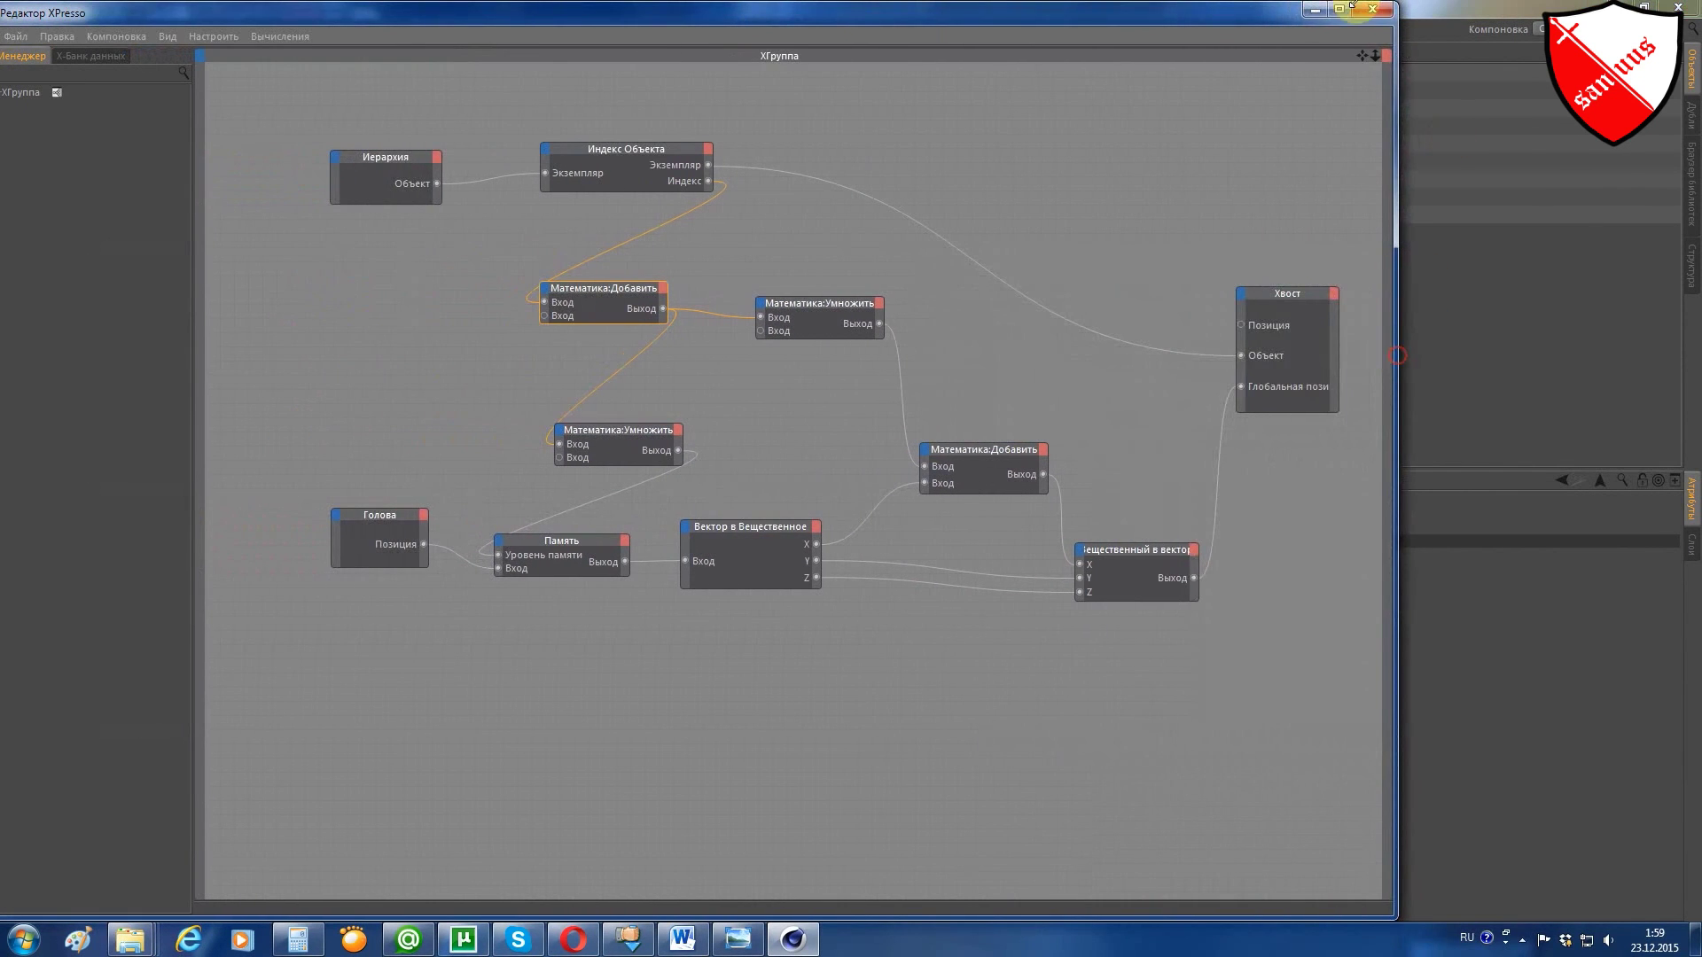
{"action": "left_click", "coordinate": [1315, 11]}
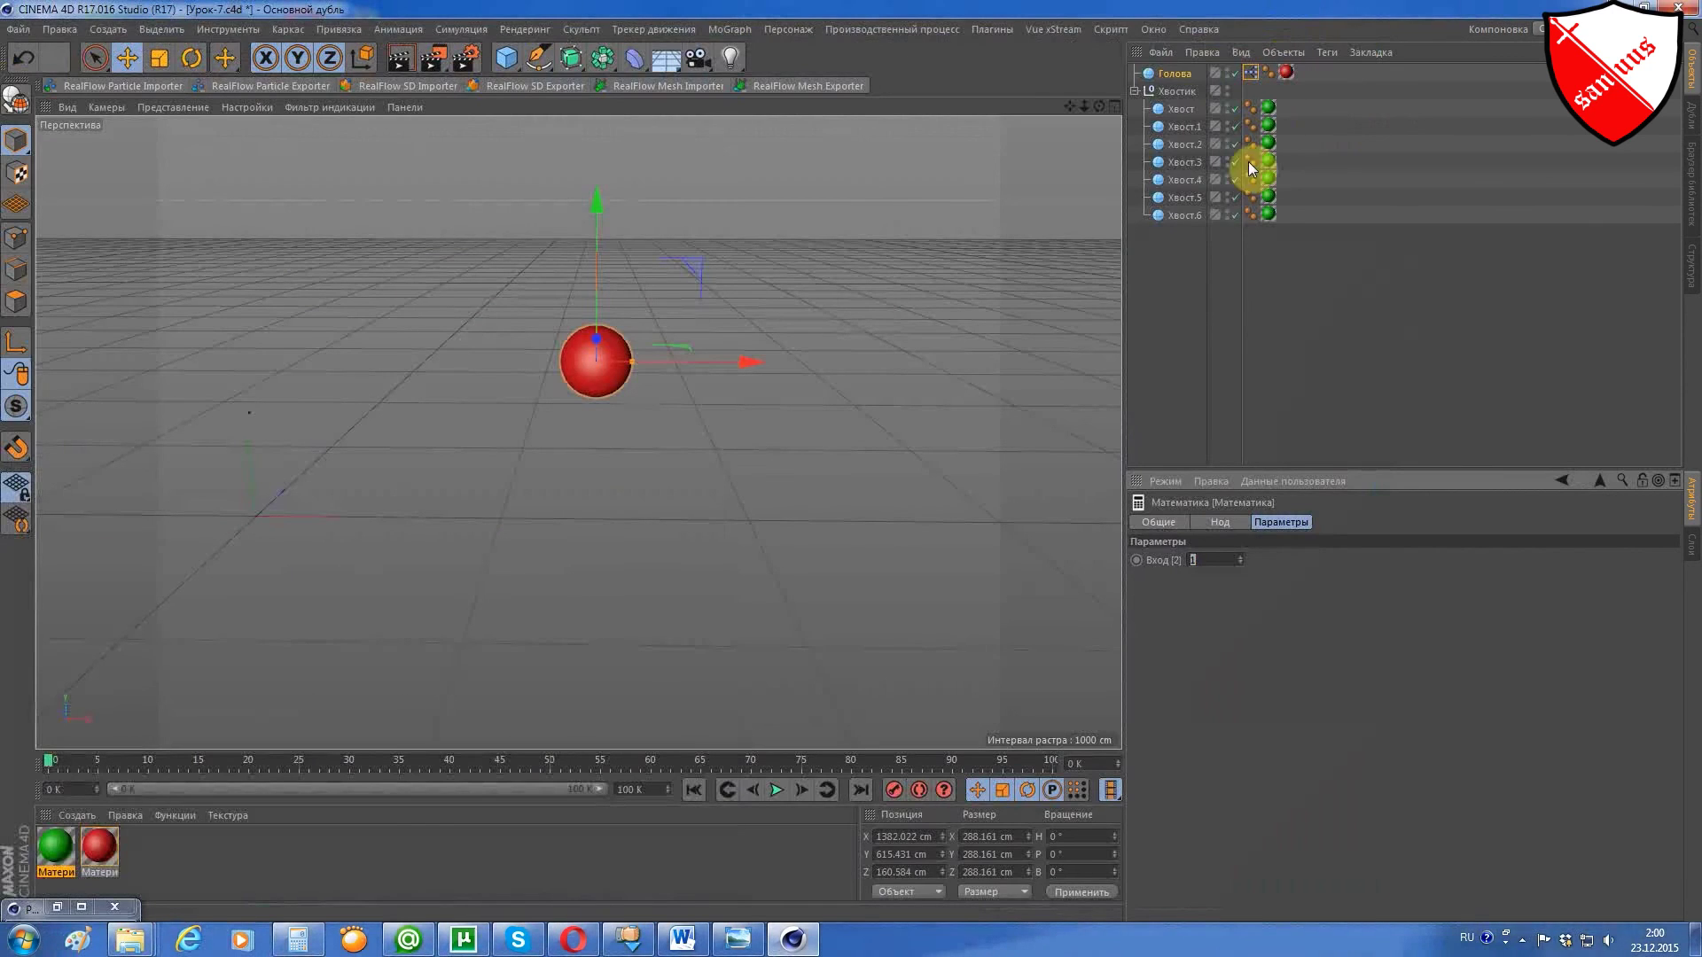
Select and collapse the Хвостик null, add a new user-data entry, and move the dialog aside.
{"action": "left_click", "coordinate": [1170, 94]}
{"action": "left_click", "coordinate": [1134, 91]}
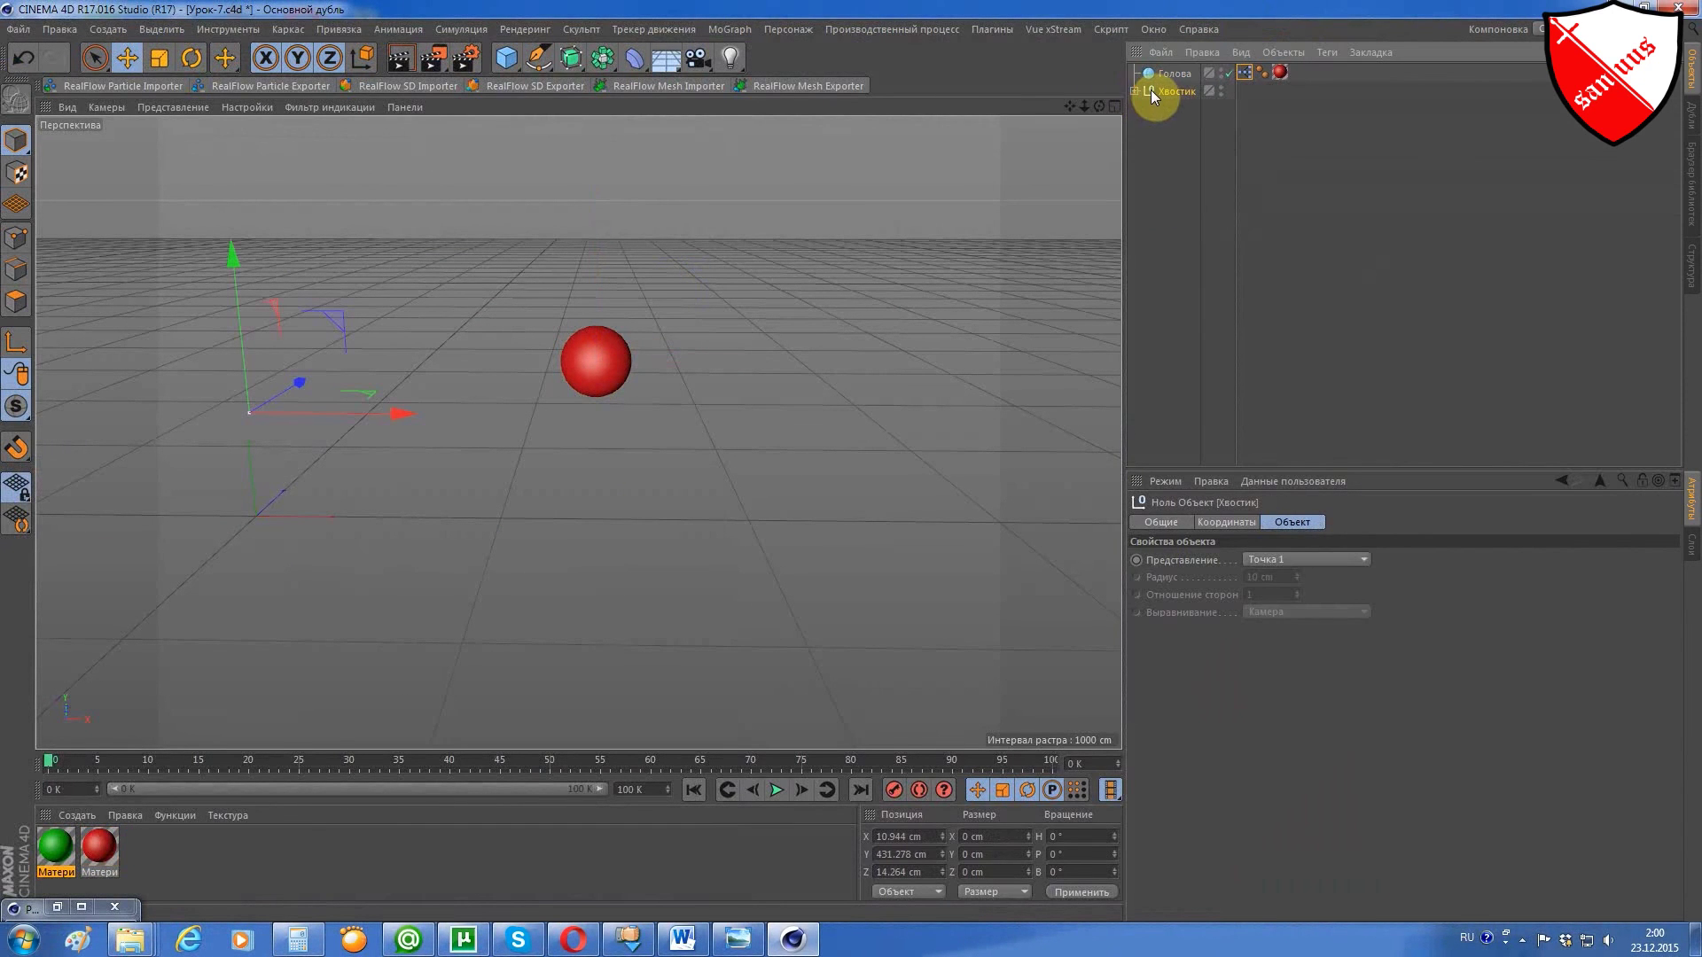
{"action": "left_click", "coordinate": [1306, 479]}
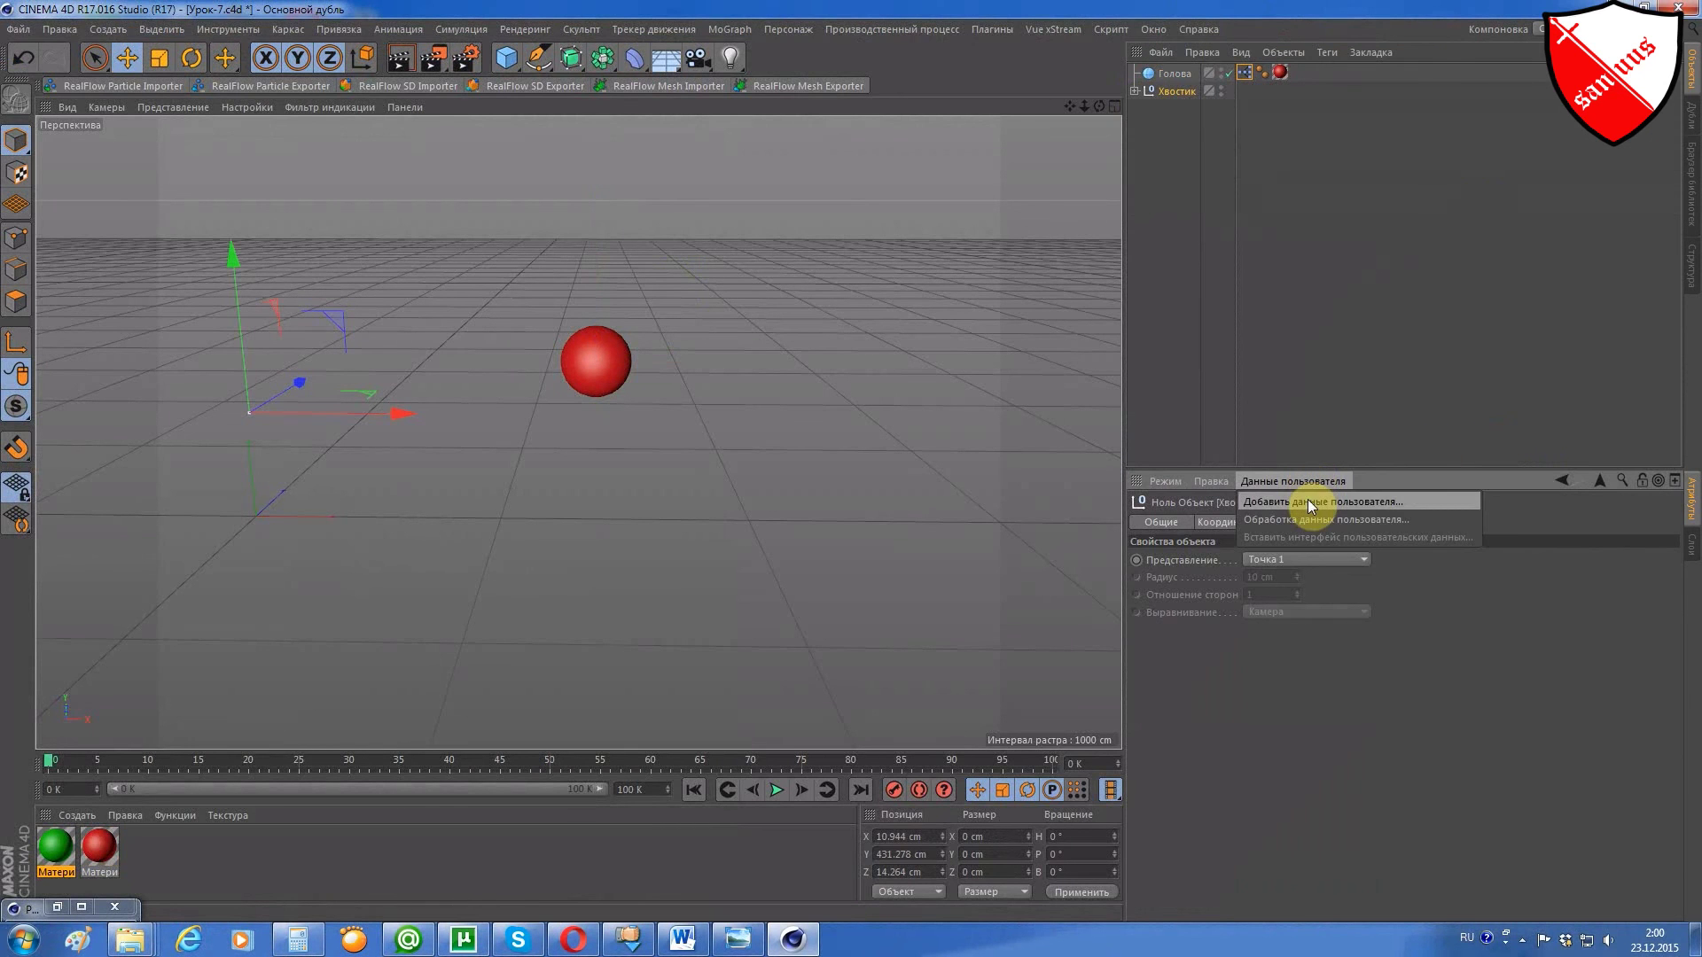
{"action": "left_click", "coordinate": [1311, 502]}
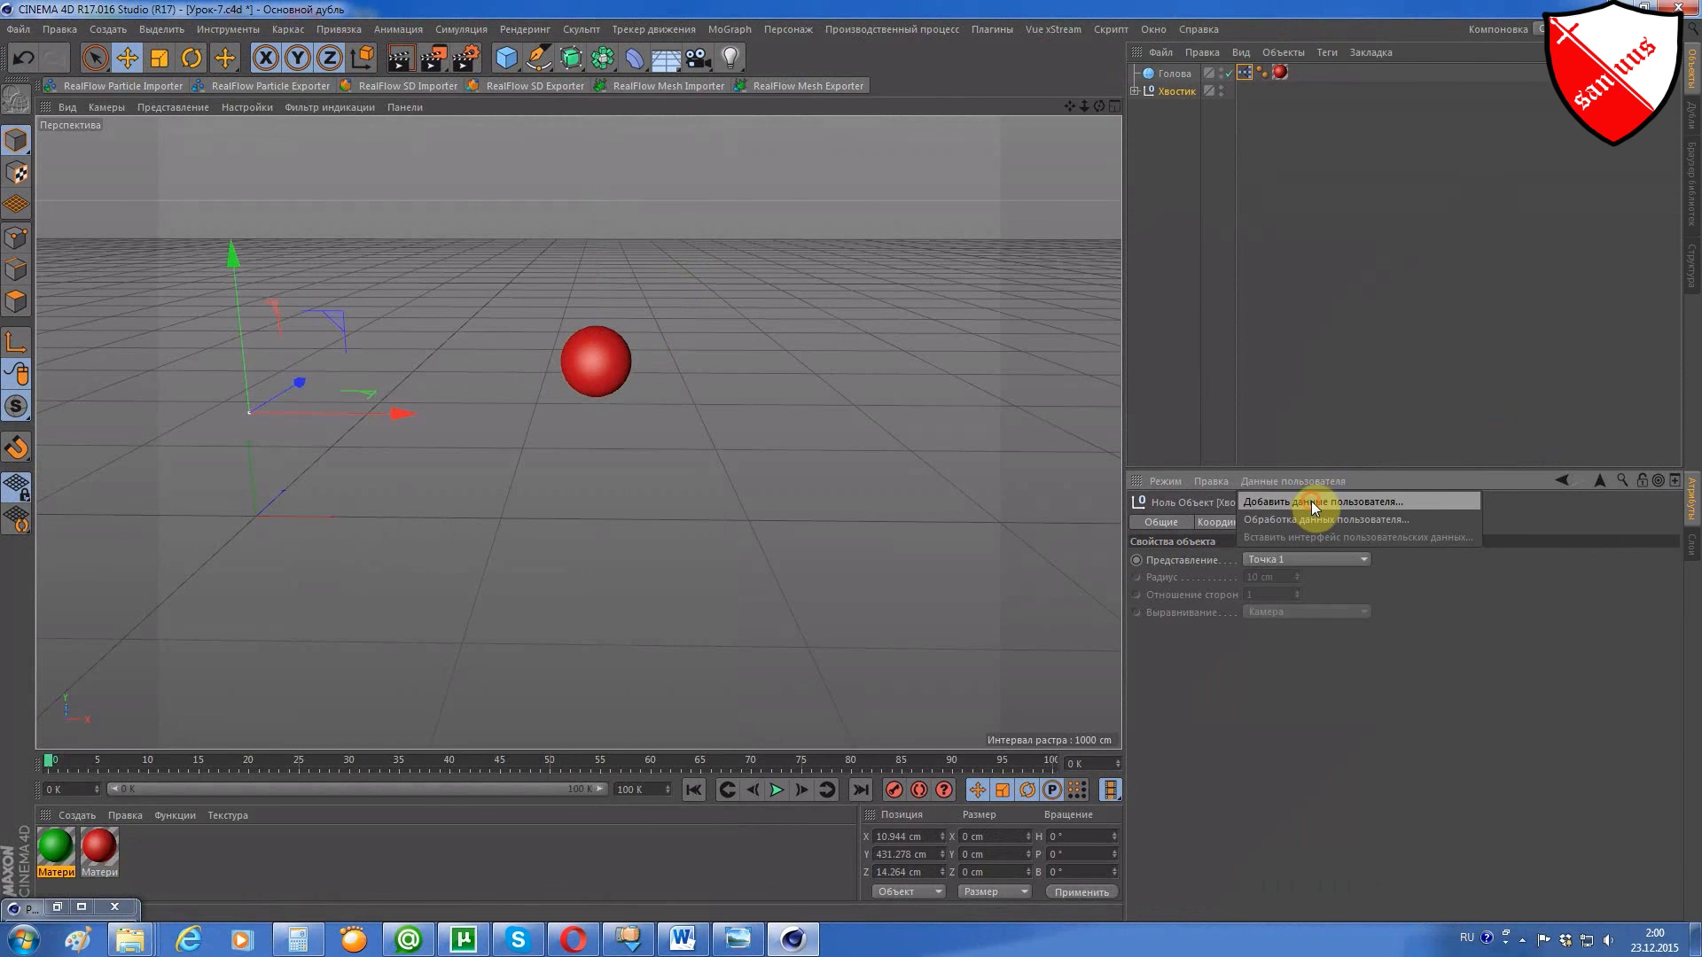
{"action": "mouse_move", "coordinate": [1397, 250]}
{"action": "left_mouse_down"}
{"action": "mouse_move", "coordinate": [775, 257]}
{"action": "mouse_move", "coordinate": [636, 192]}
{"action": "left_mouse_up"}
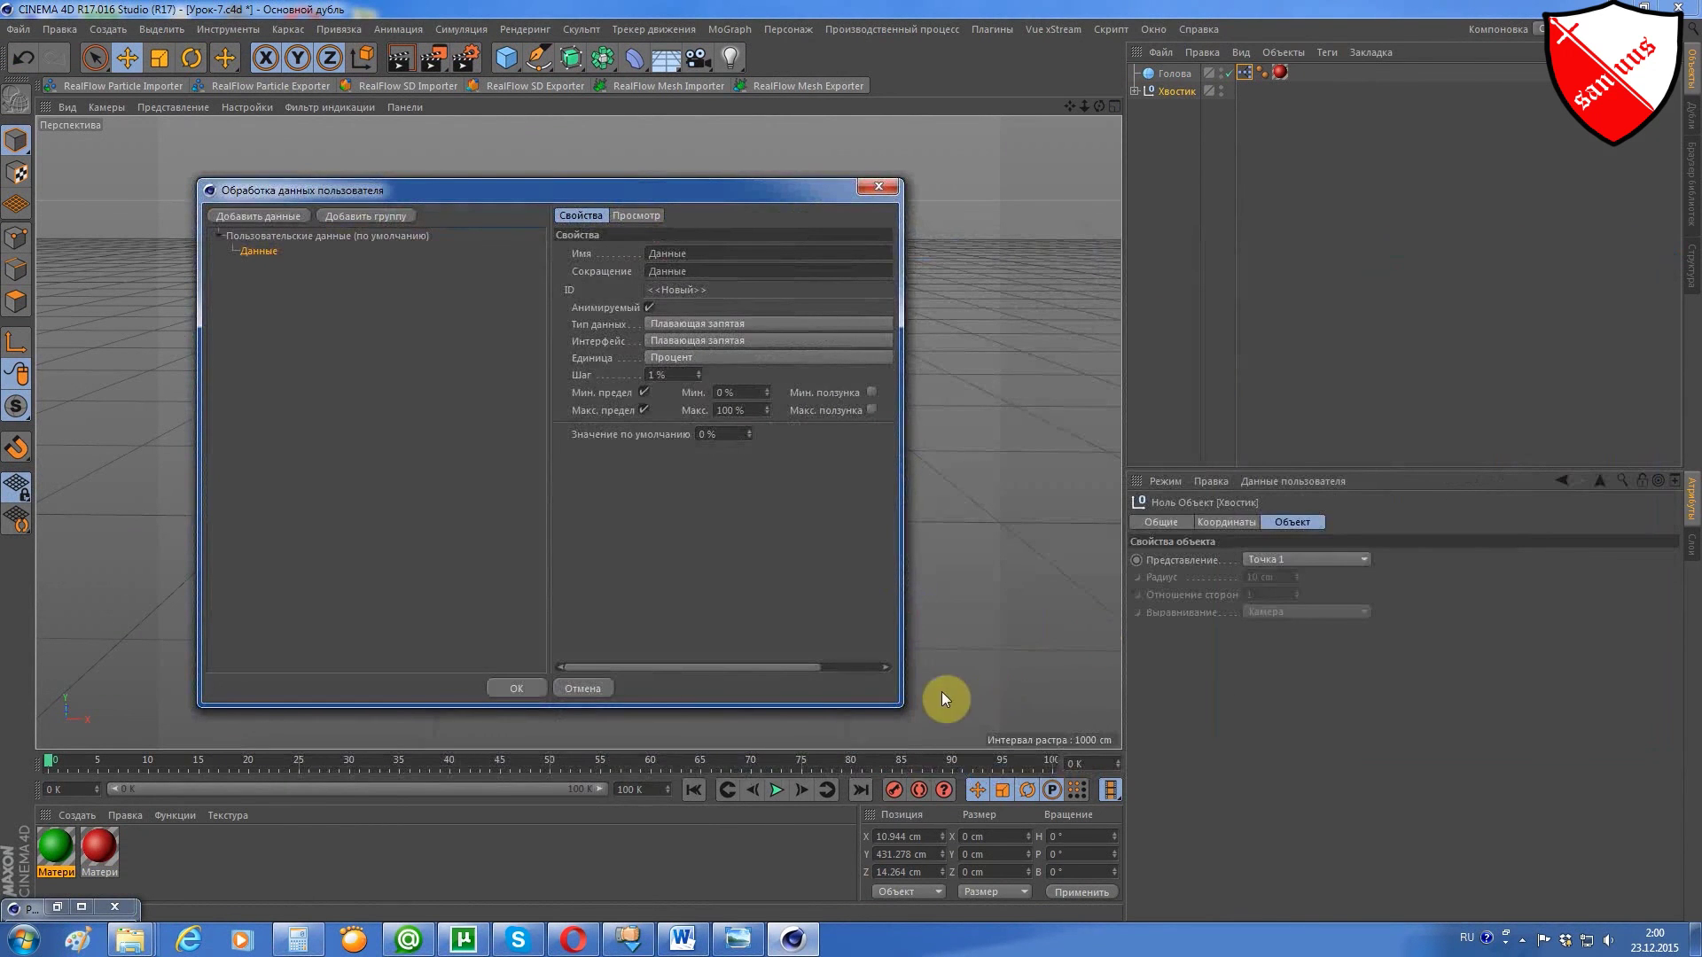
Name the user-data entry Позиция and make it a Float Slider.
{"action": "left_click_drag", "start_coordinate": [902, 611], "coordinate": [1285, 805]}
{"action": "key", "text": "BackSpace"}
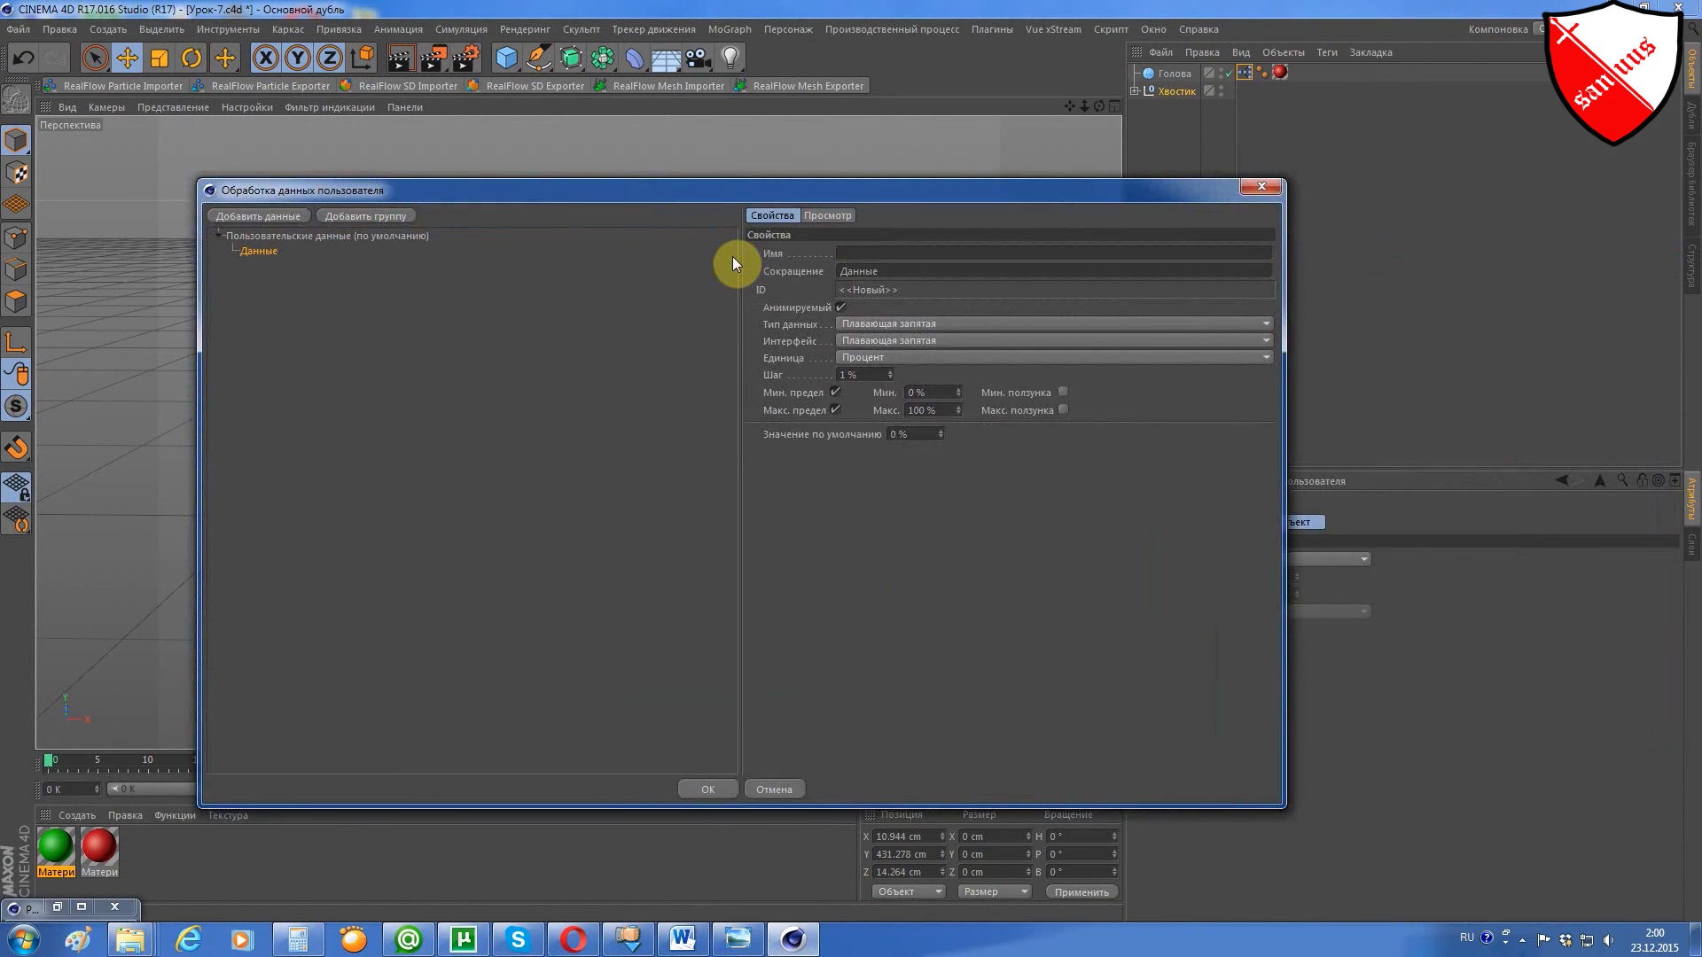
{"action": "type", "text": "Позиция"}
{"action": "left_click", "coordinate": [975, 340]}
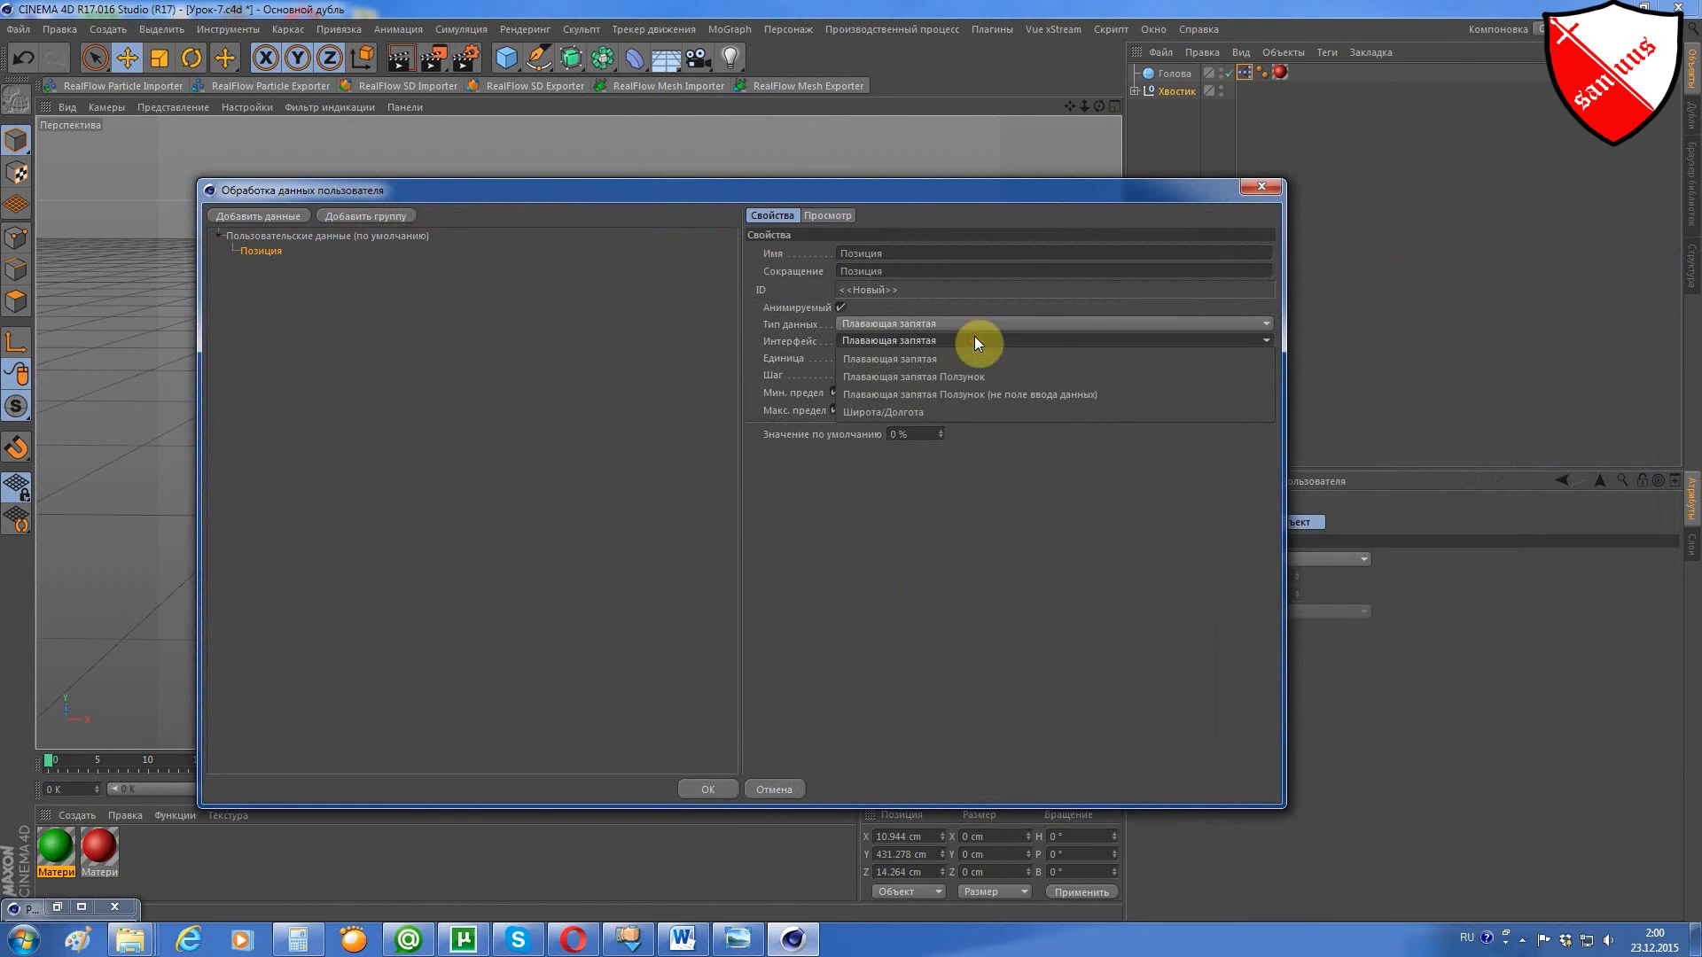
{"action": "left_click", "coordinate": [1011, 374]}
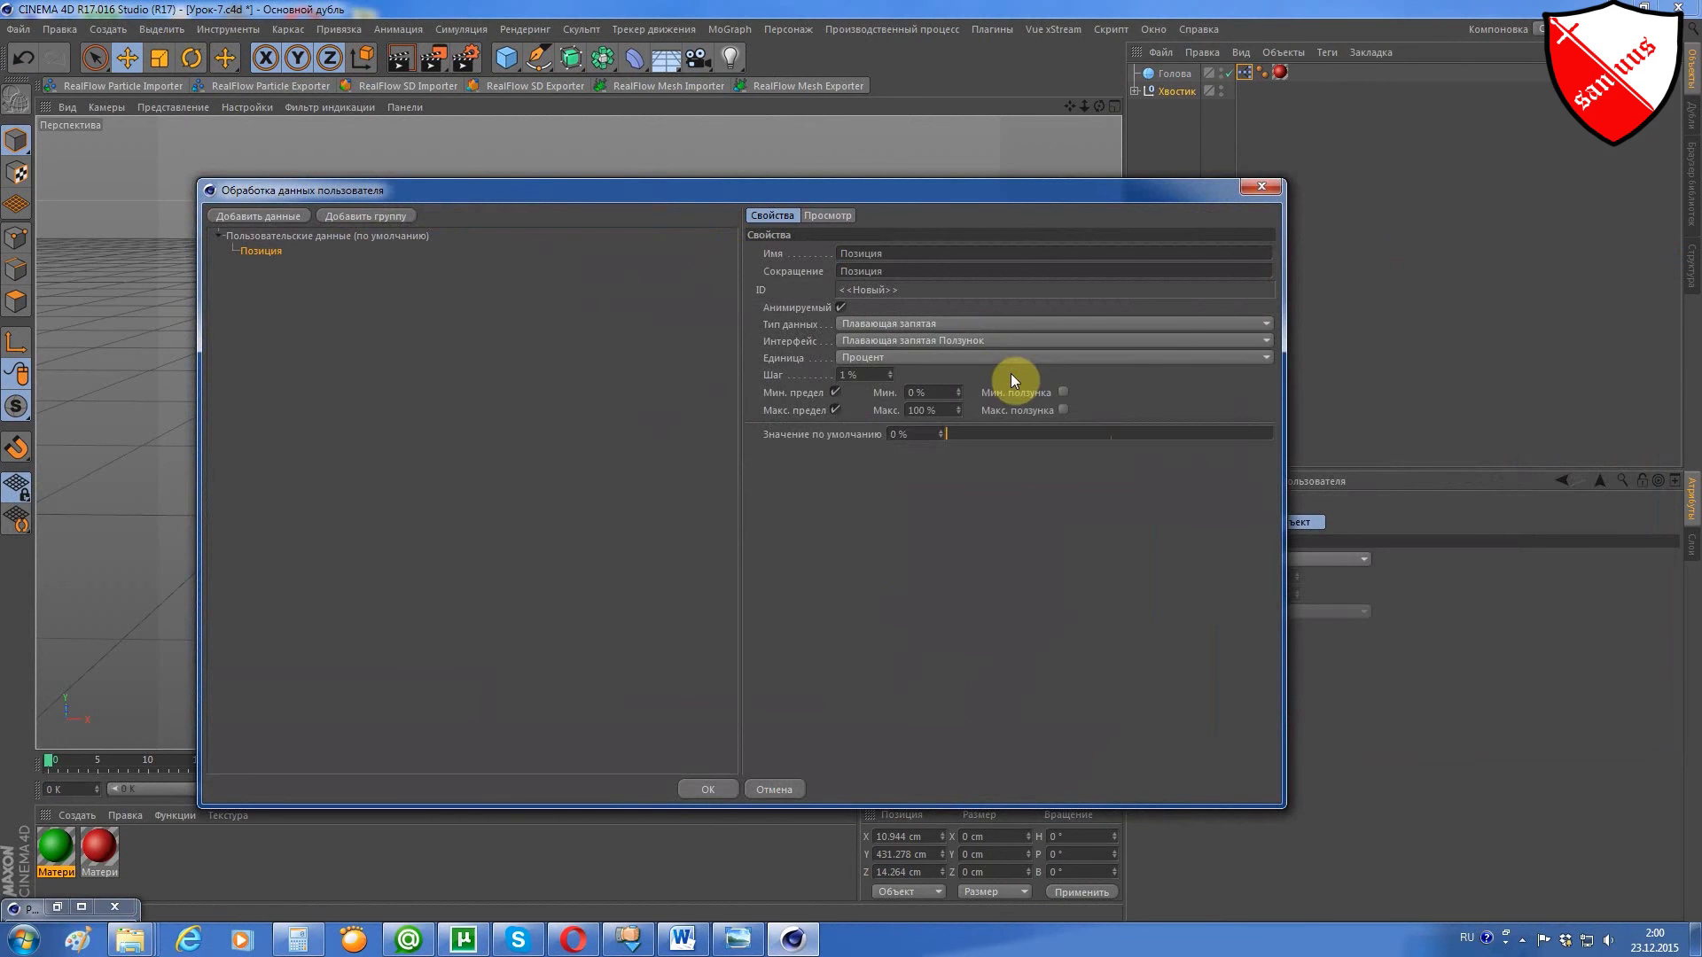
Give Позиция a Real unit with Min -100 and Max 100.
{"action": "left_click", "coordinate": [904, 357]}
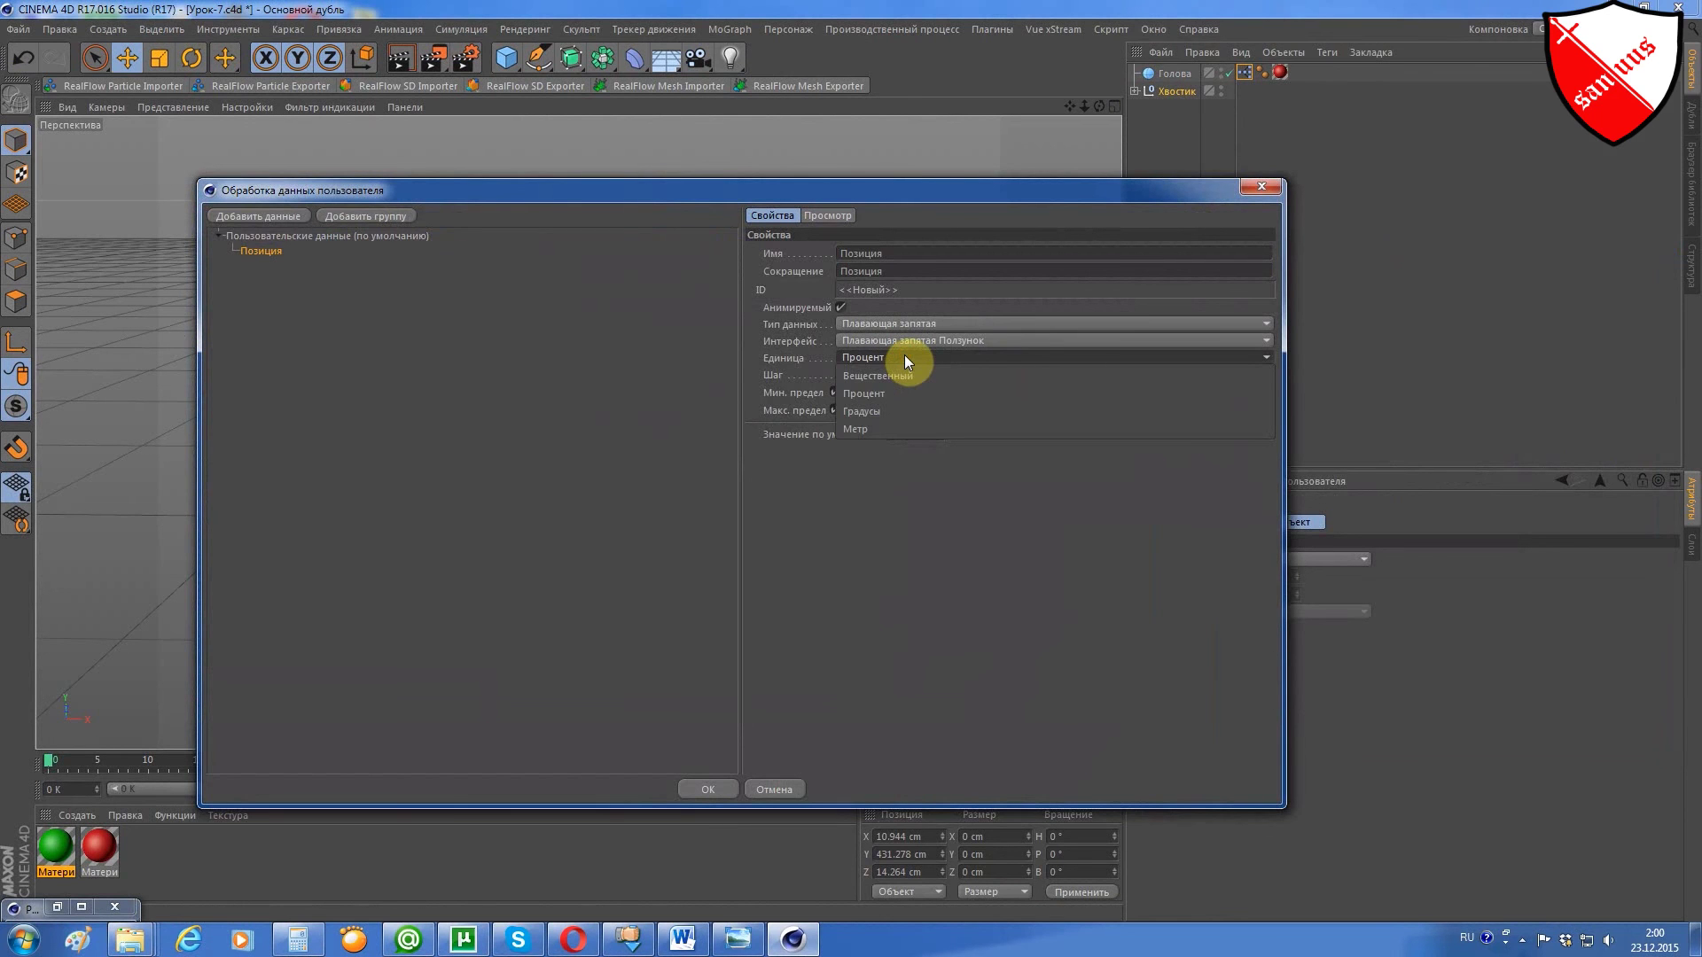
{"action": "left_click", "coordinate": [917, 376]}
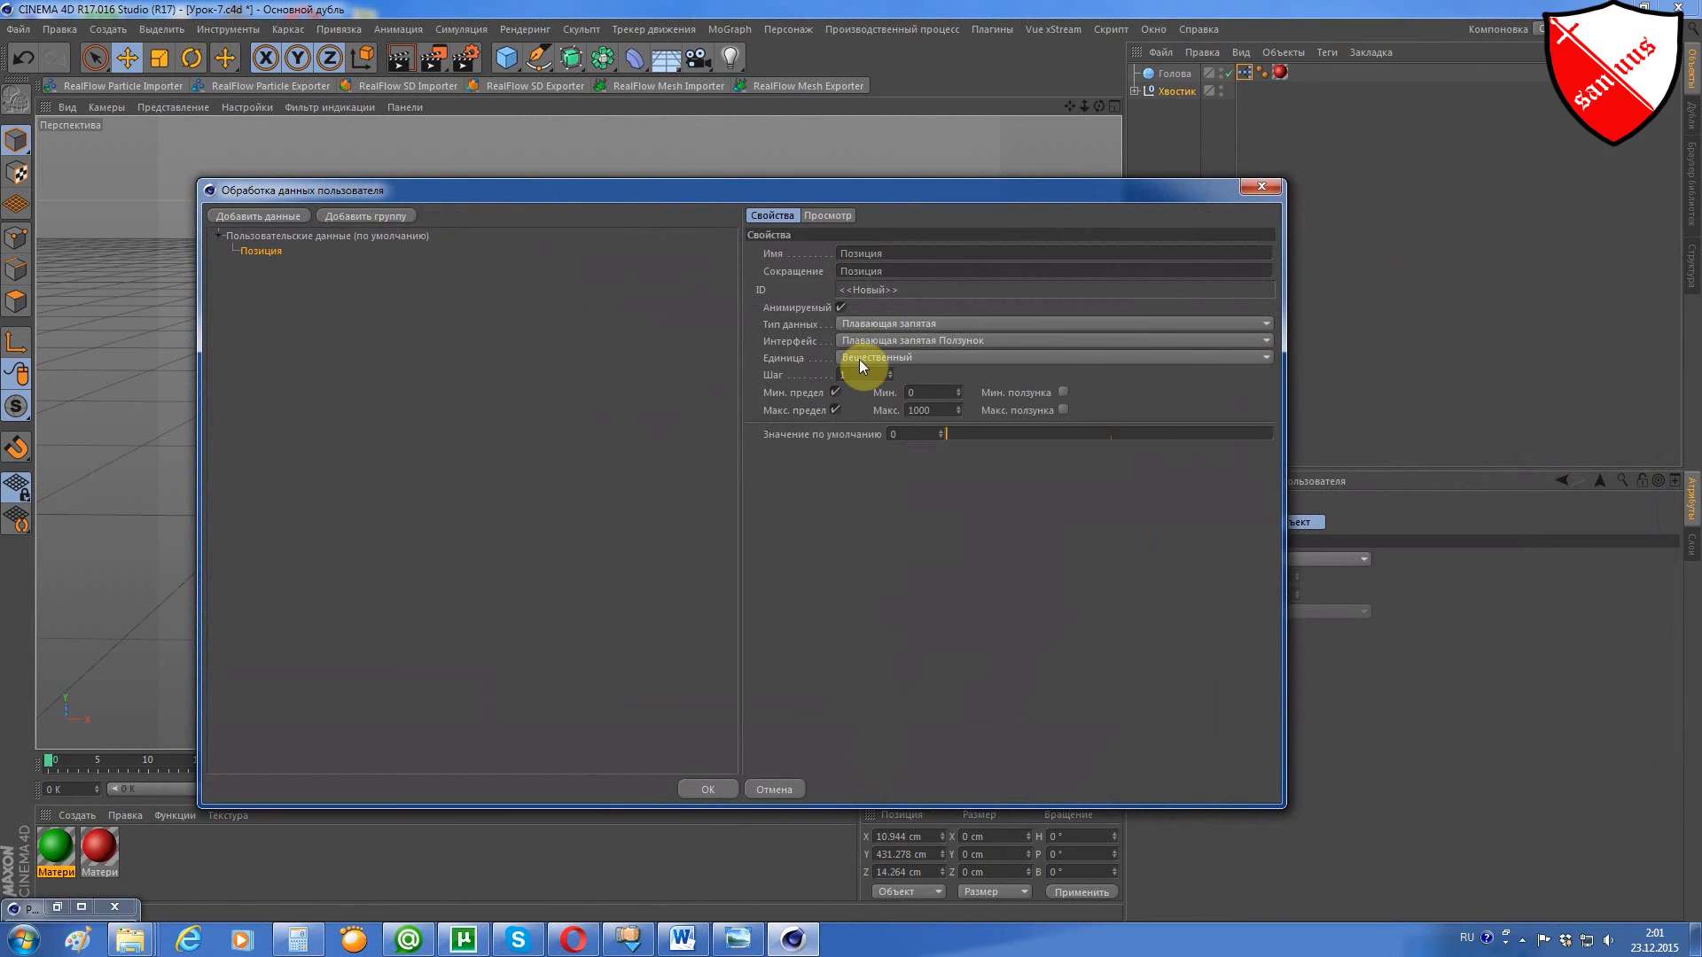
{"action": "left_click", "coordinate": [923, 392]}
{"action": "type", "text": "100"}
{"action": "key", "text": "Return"}
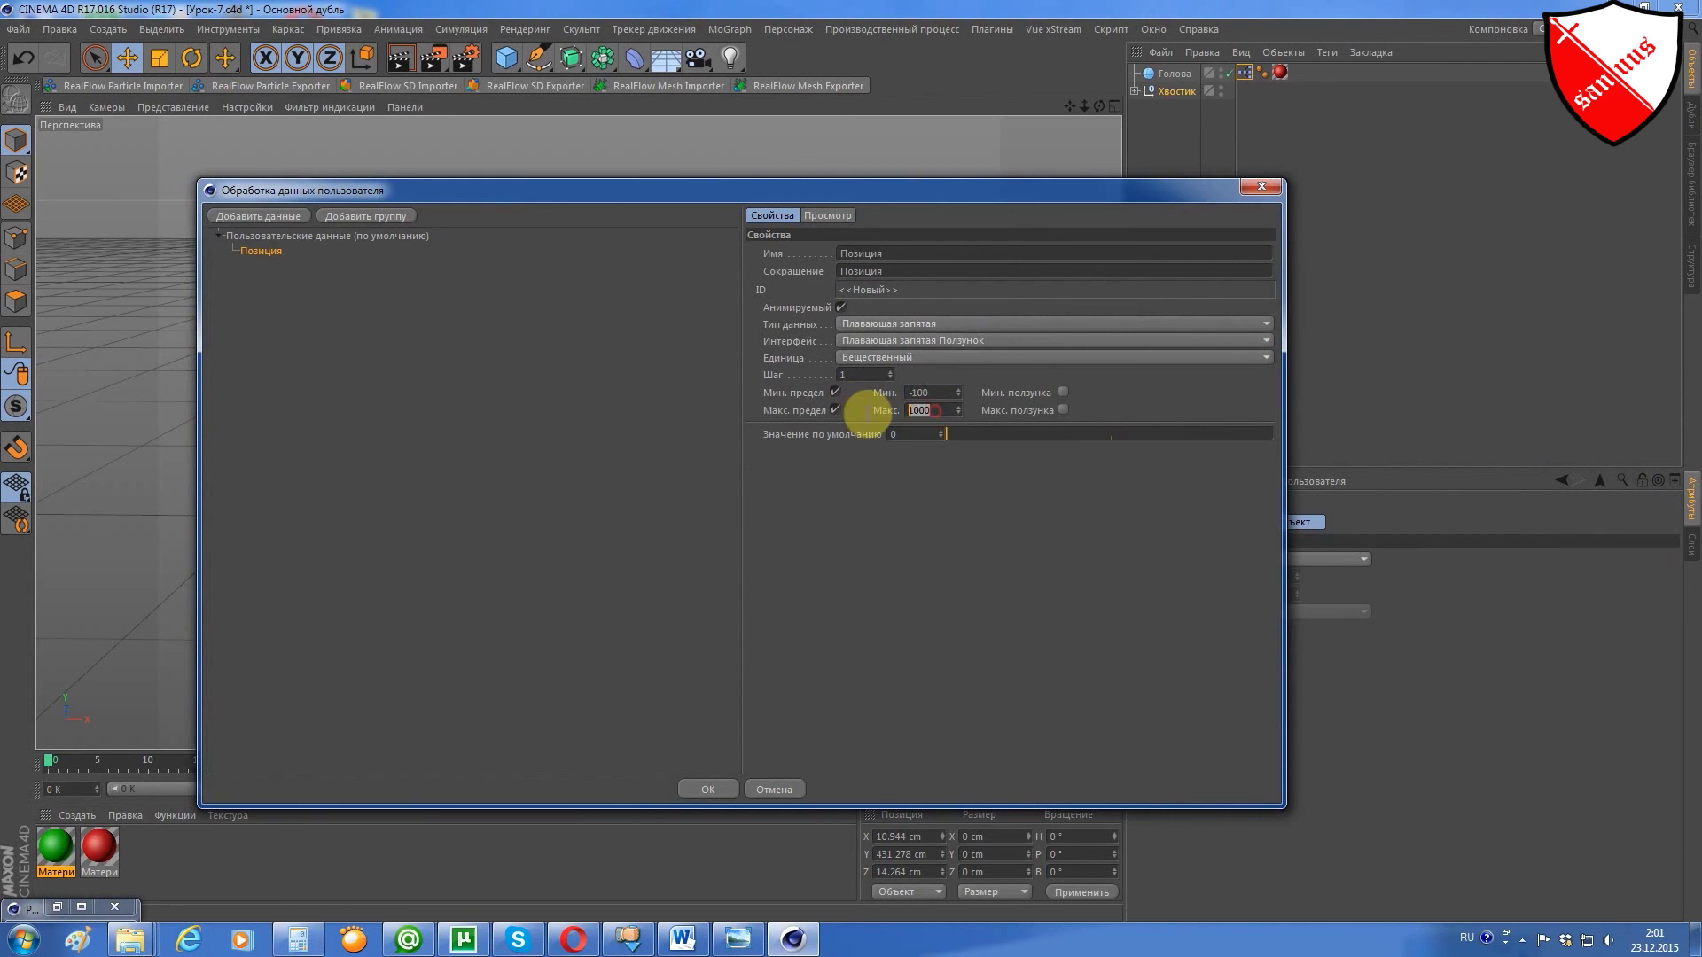
{"action": "left_click", "coordinate": [913, 408]}
{"action": "type", "text": "1"}
{"action": "key", "text": "Return"}
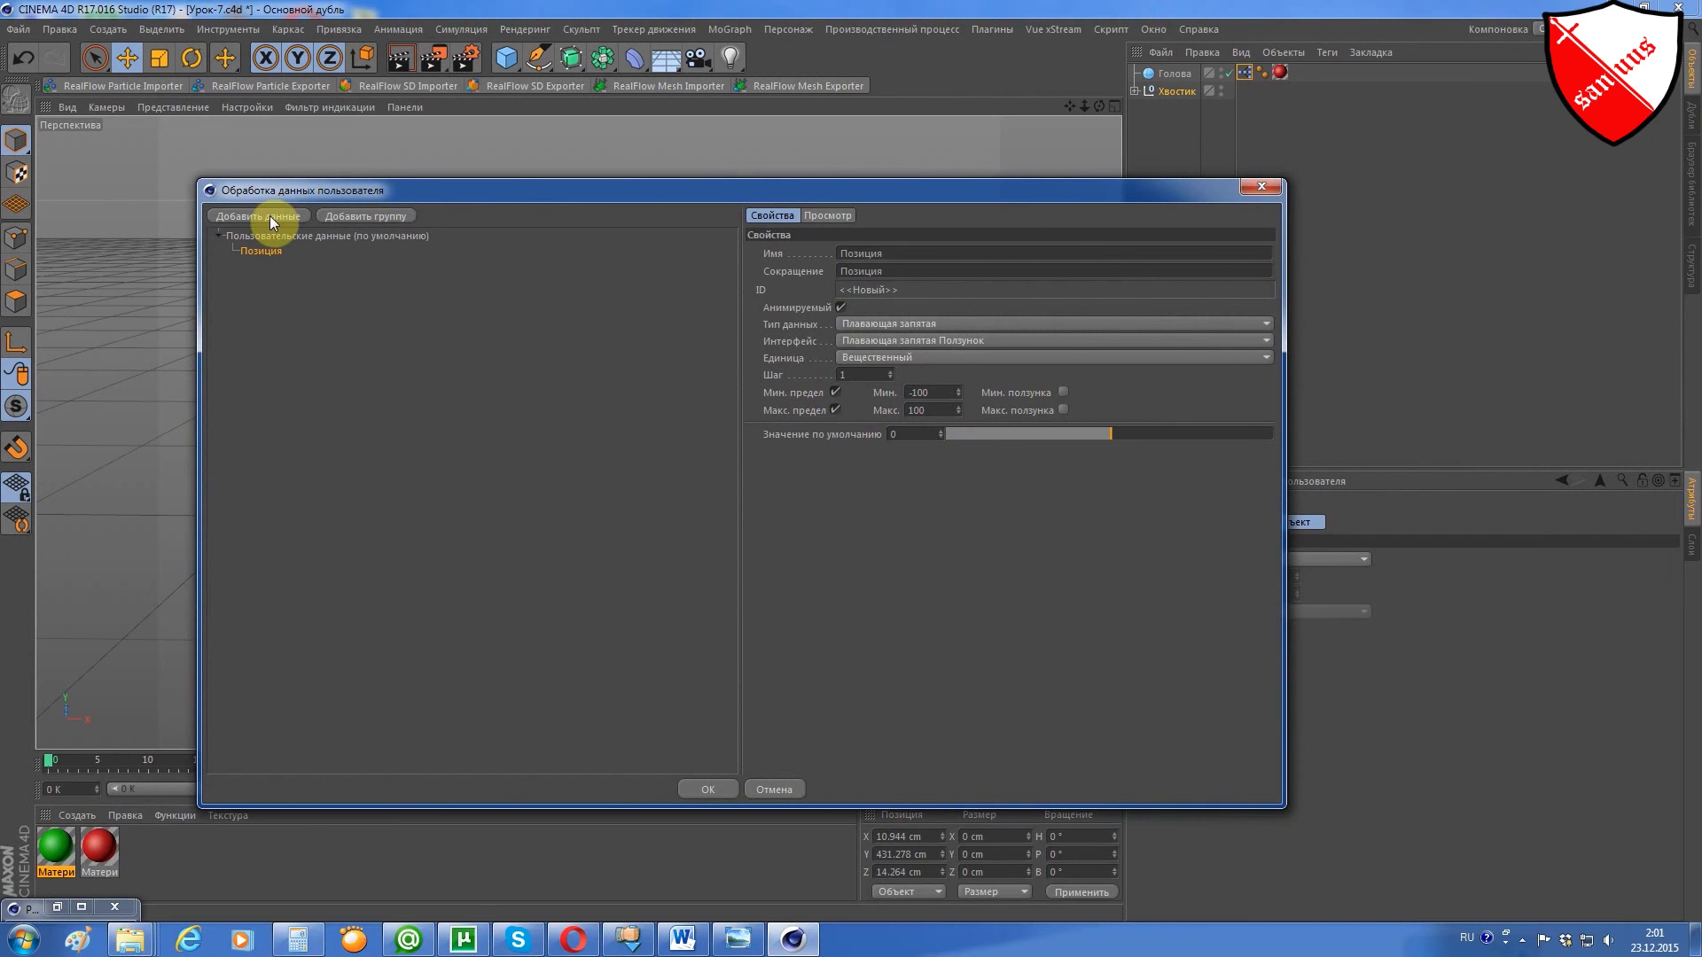
Add a second user-data entry named Время as a Float Slider.
{"action": "left_click", "coordinate": [269, 215]}
{"action": "double_click", "coordinate": [893, 257]}
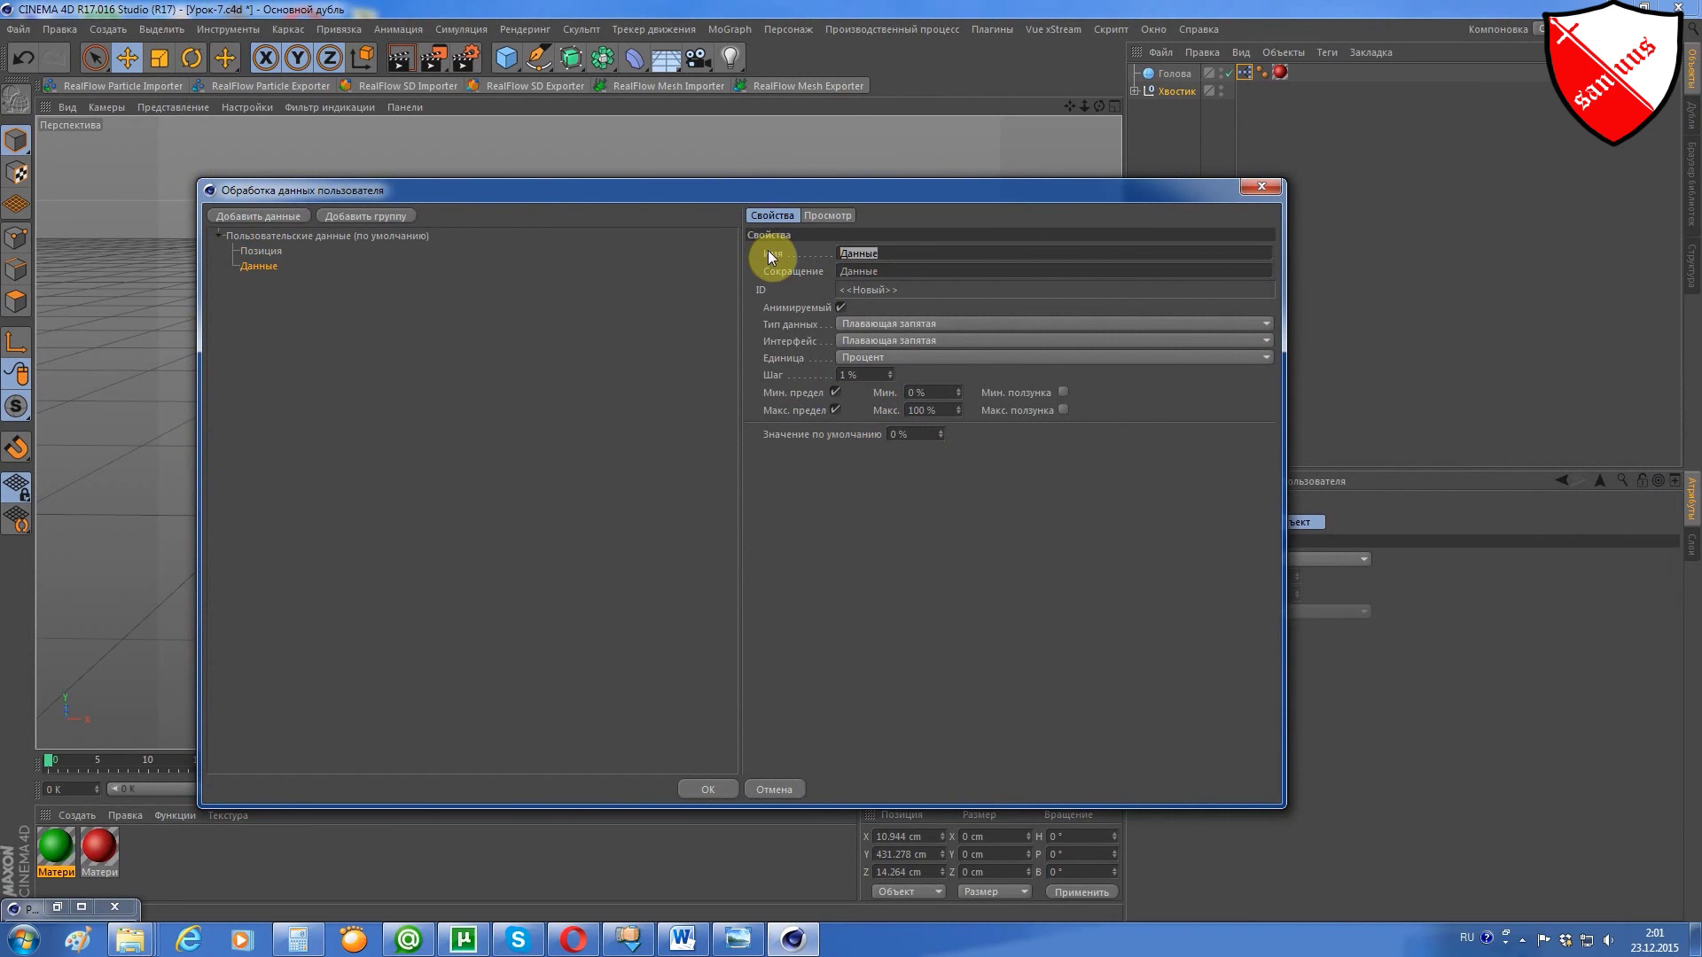
{"action": "type", "text": "Вре"}
{"action": "type", "text": "мя"}
{"action": "left_click", "coordinate": [904, 341]}
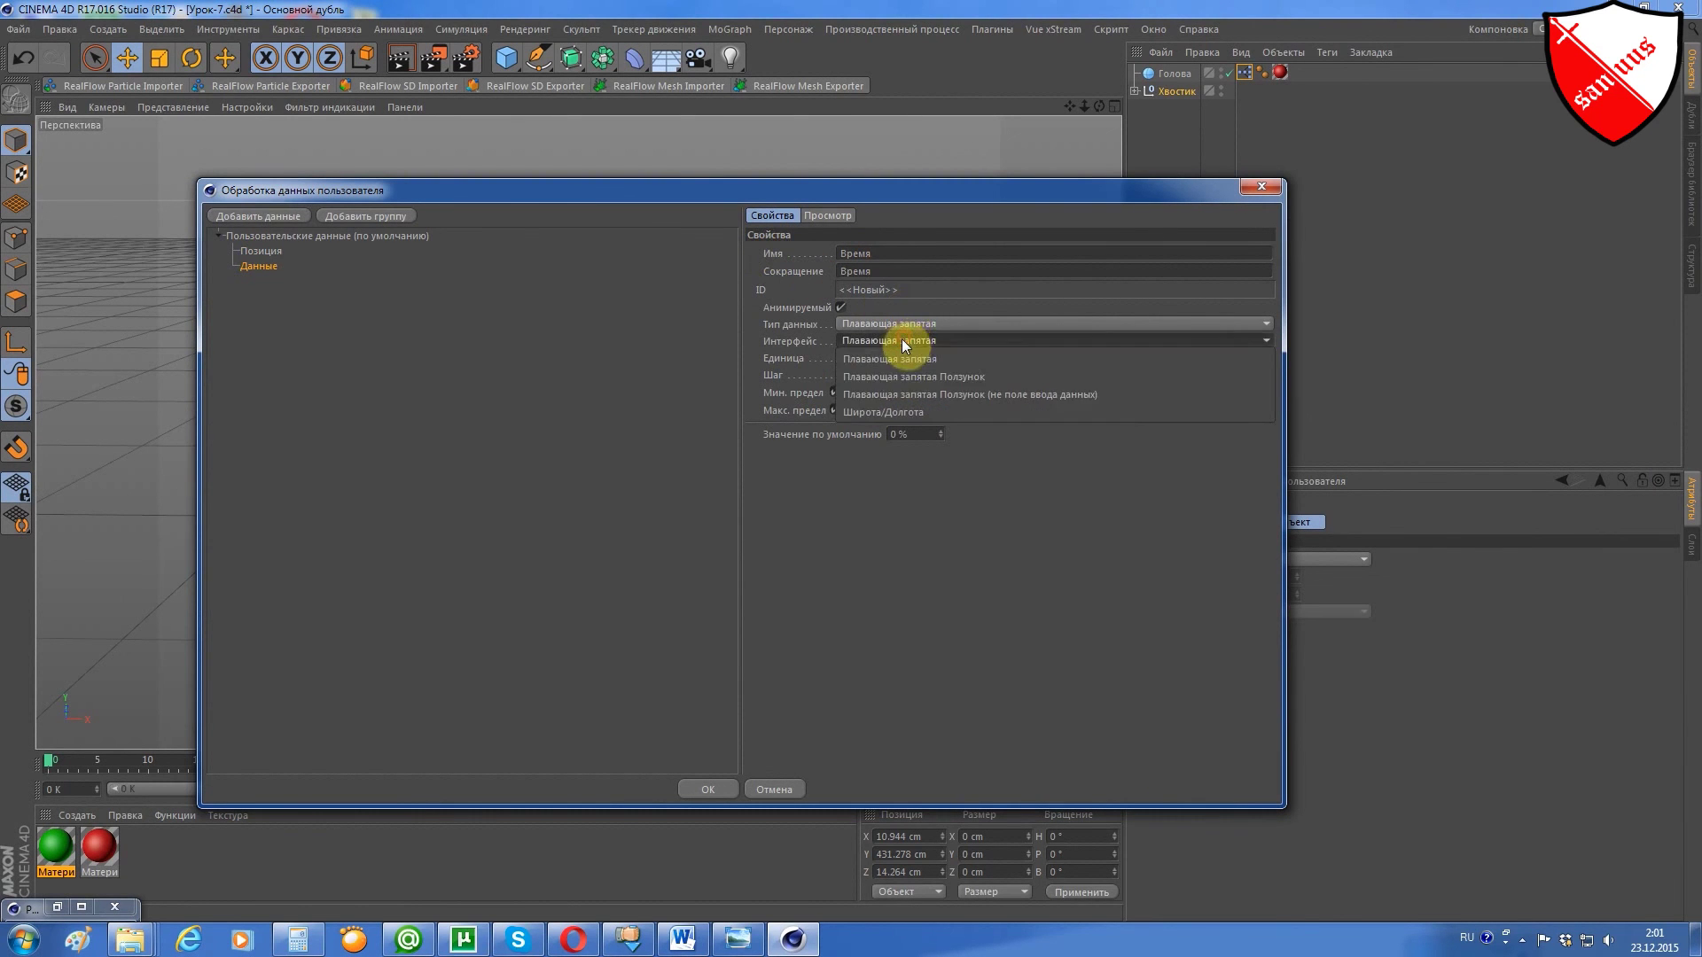
{"action": "left_click", "coordinate": [913, 380]}
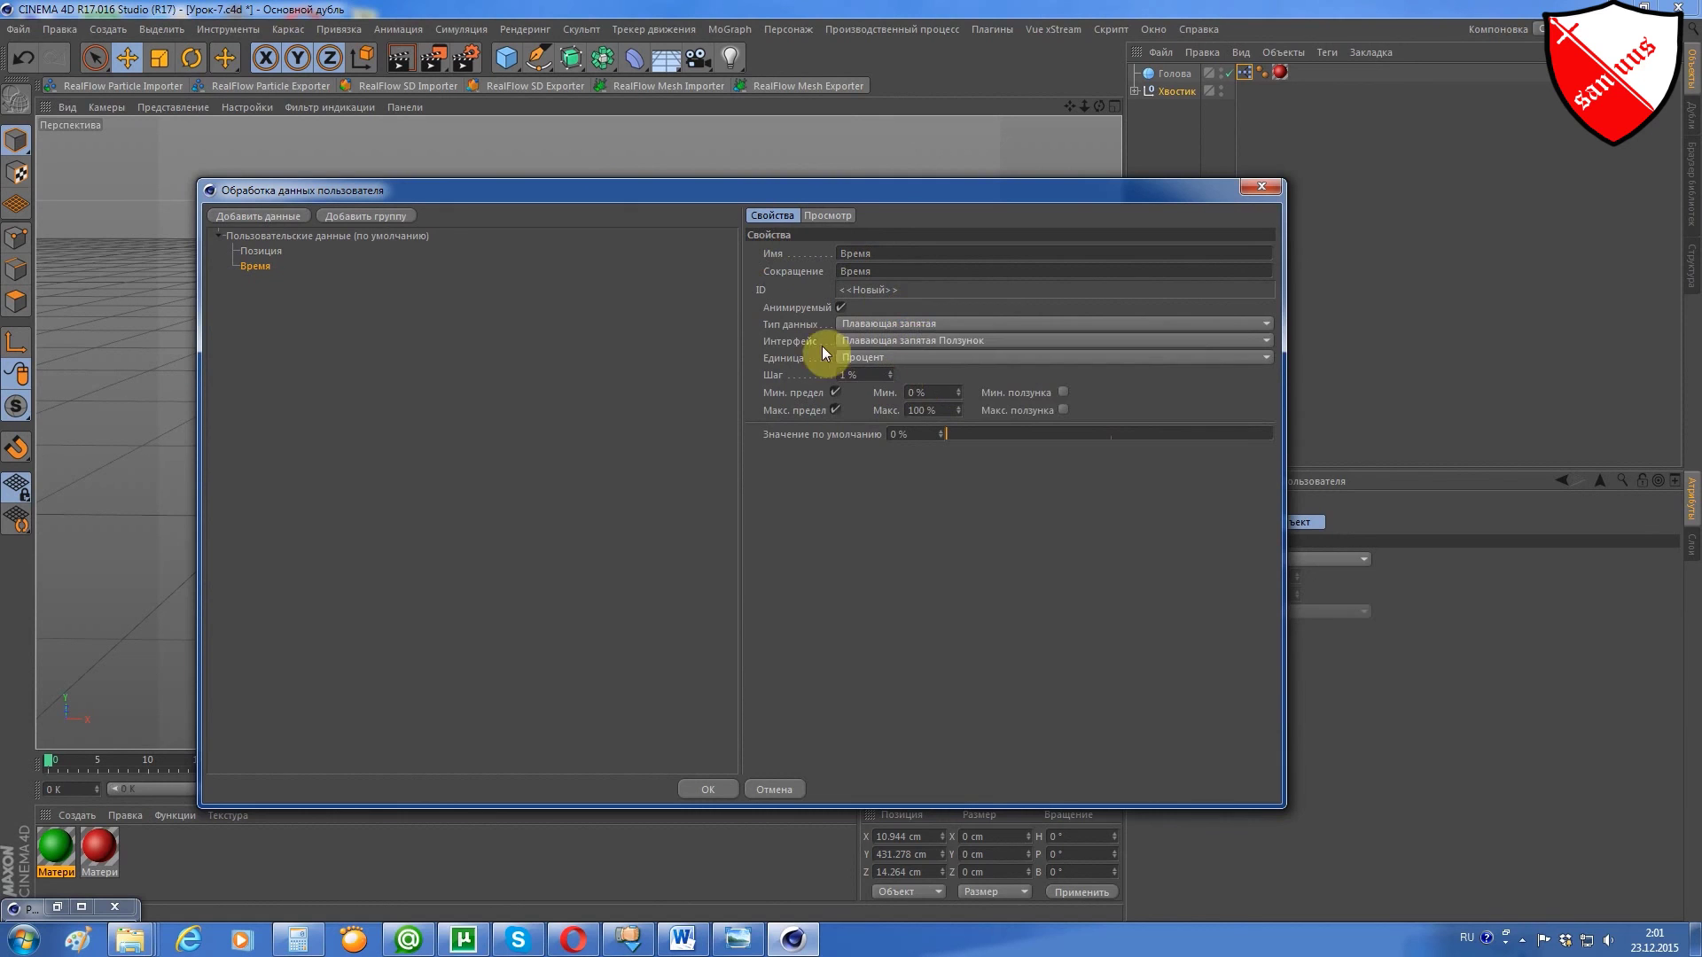
Give Время a Real unit ranging -100 to 100 and apply the user data with OK.
{"action": "left_click", "coordinate": [938, 360]}
{"action": "left_click", "coordinate": [926, 393]}
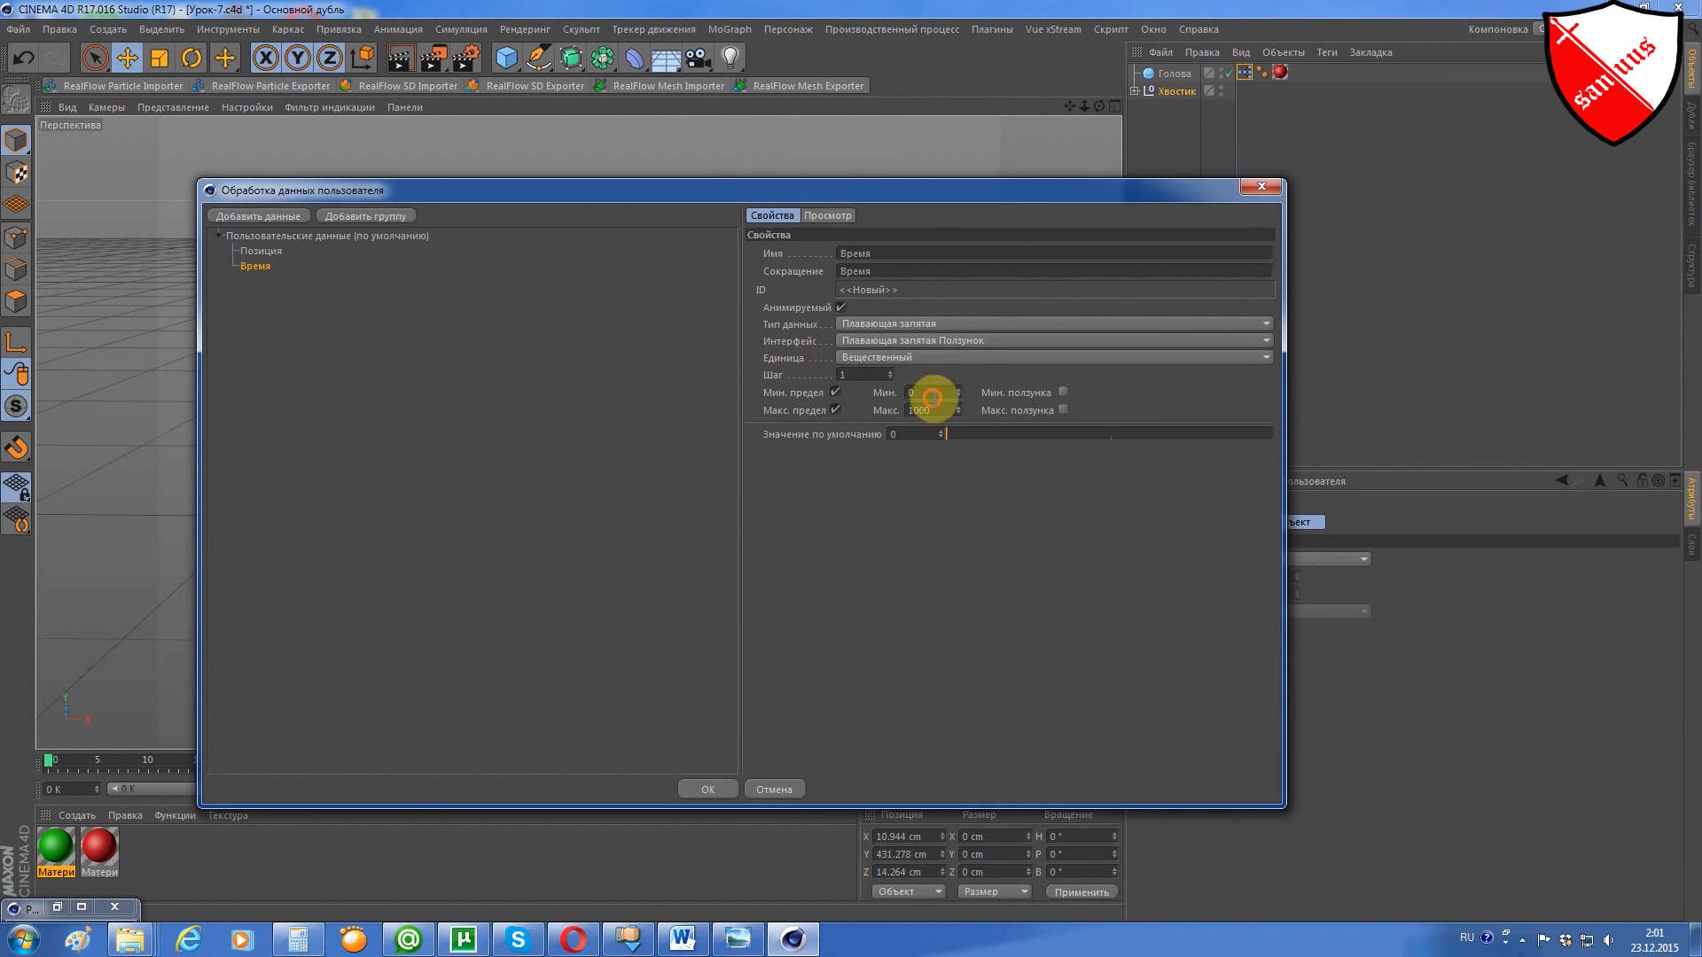
{"action": "type", "text": "-00"}
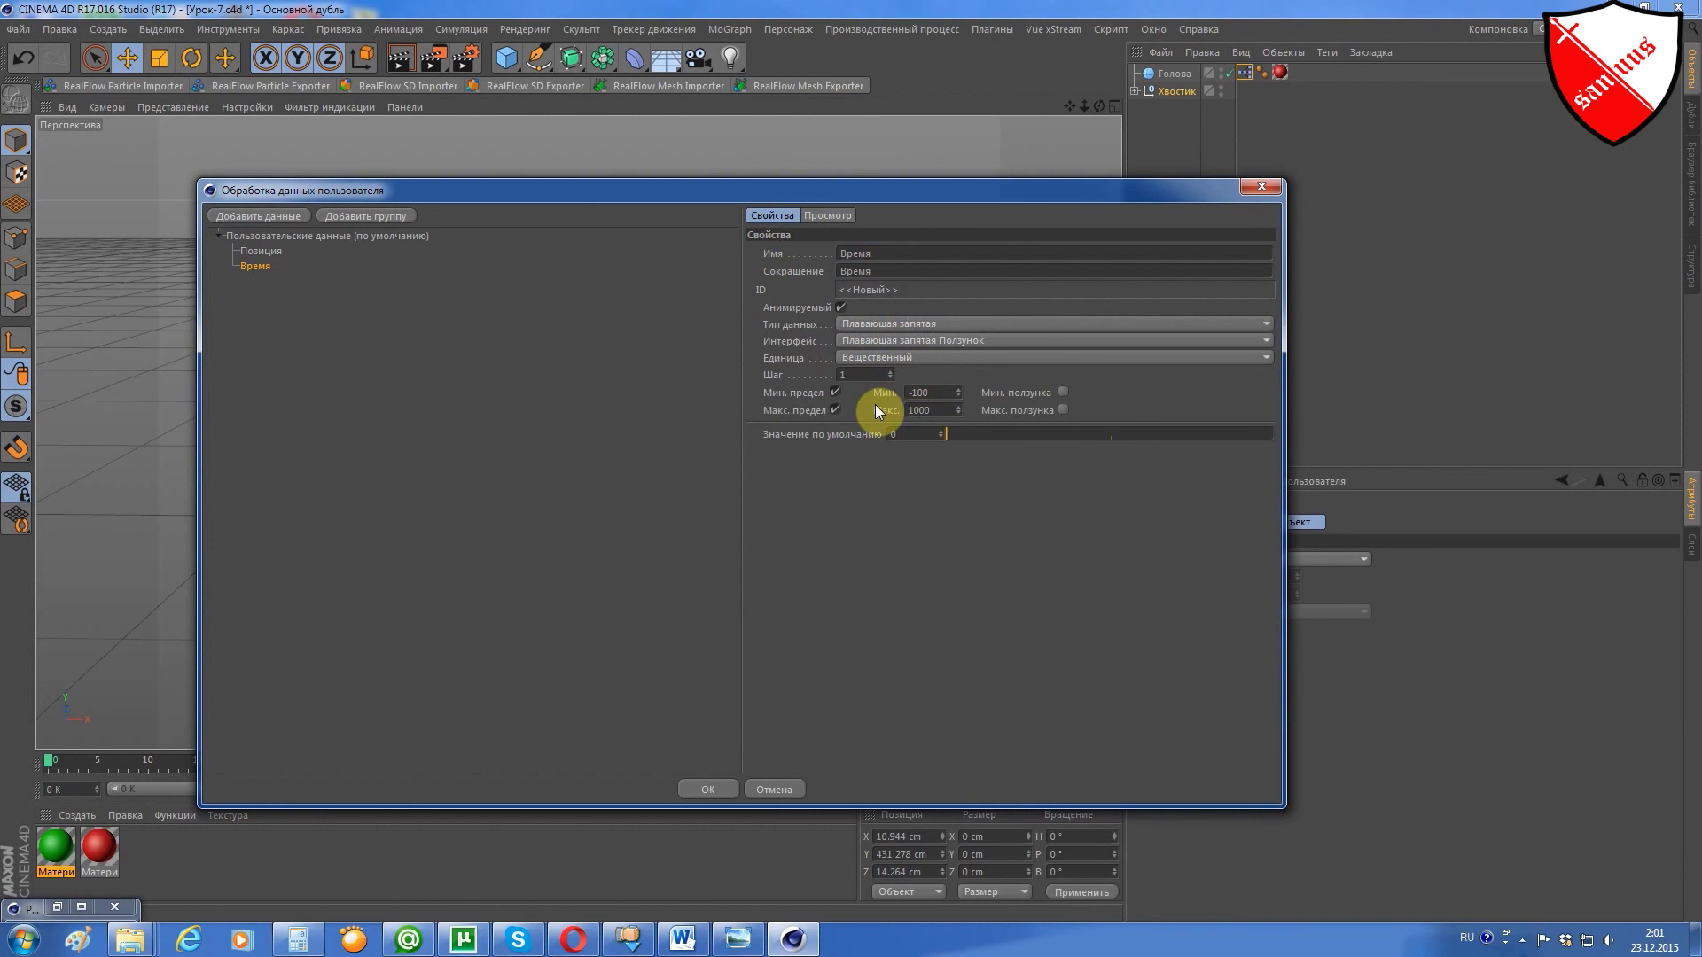
{"action": "left_click", "coordinate": [931, 409]}
{"action": "key", "text": "Return"}
{"action": "key", "text": "BackSpace"}
{"action": "left_click", "coordinate": [874, 437]}
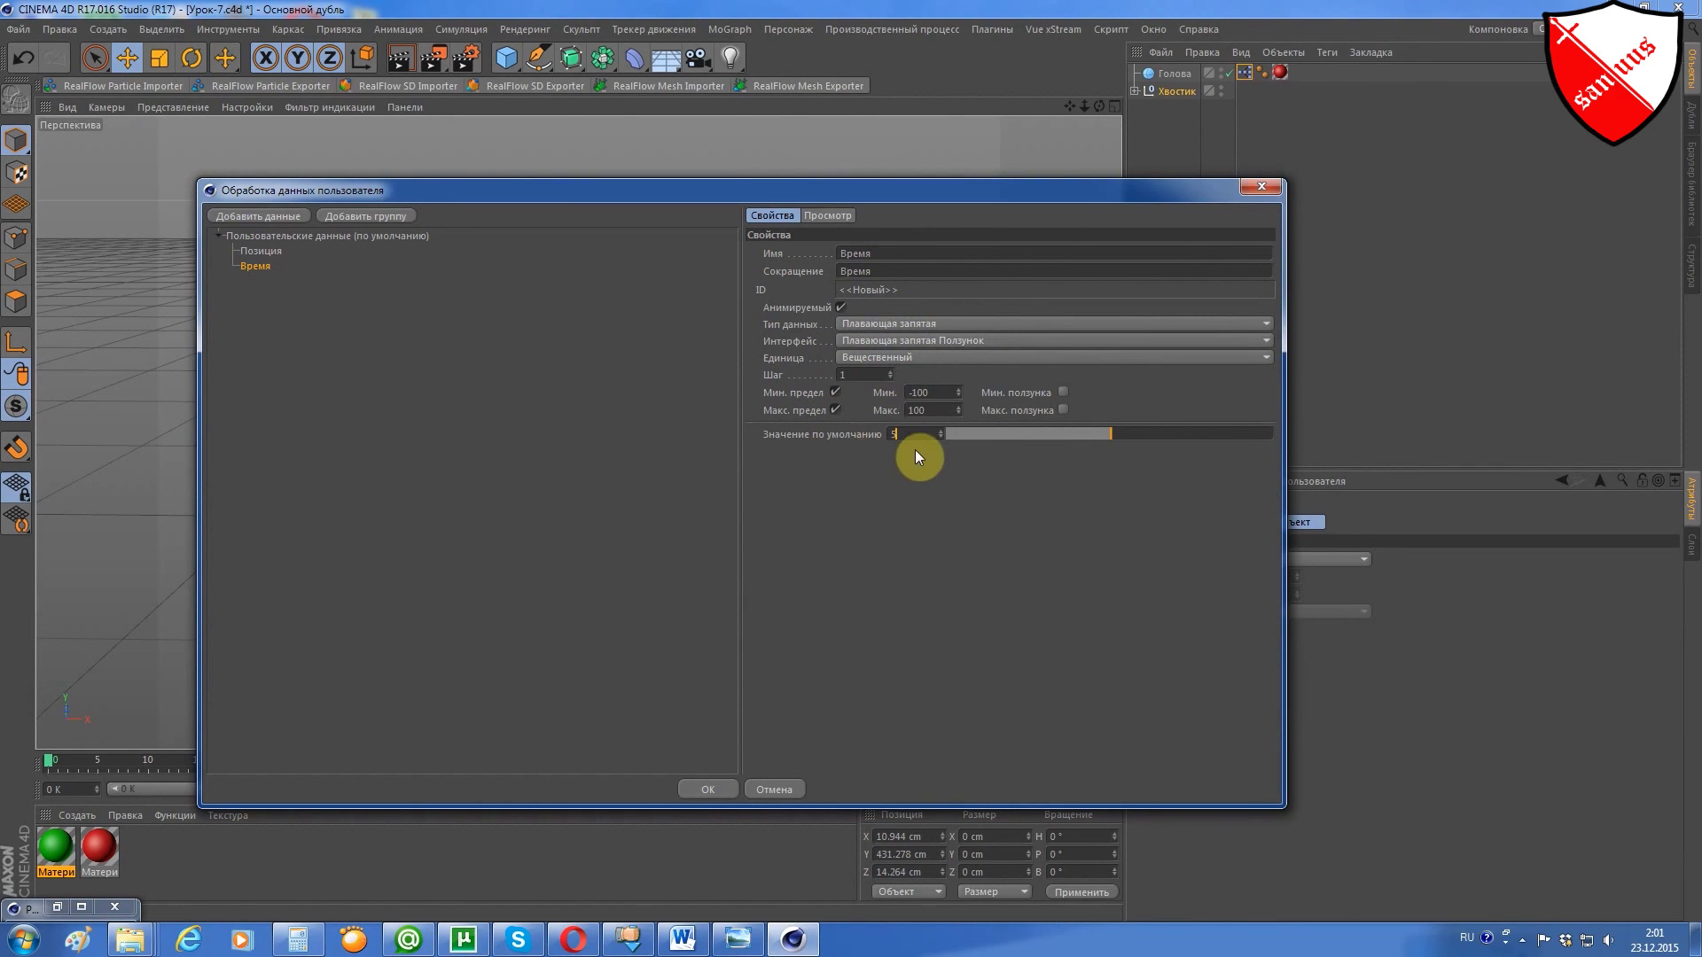
{"action": "left_click", "coordinate": [263, 251]}
{"action": "left_click", "coordinate": [716, 788]}
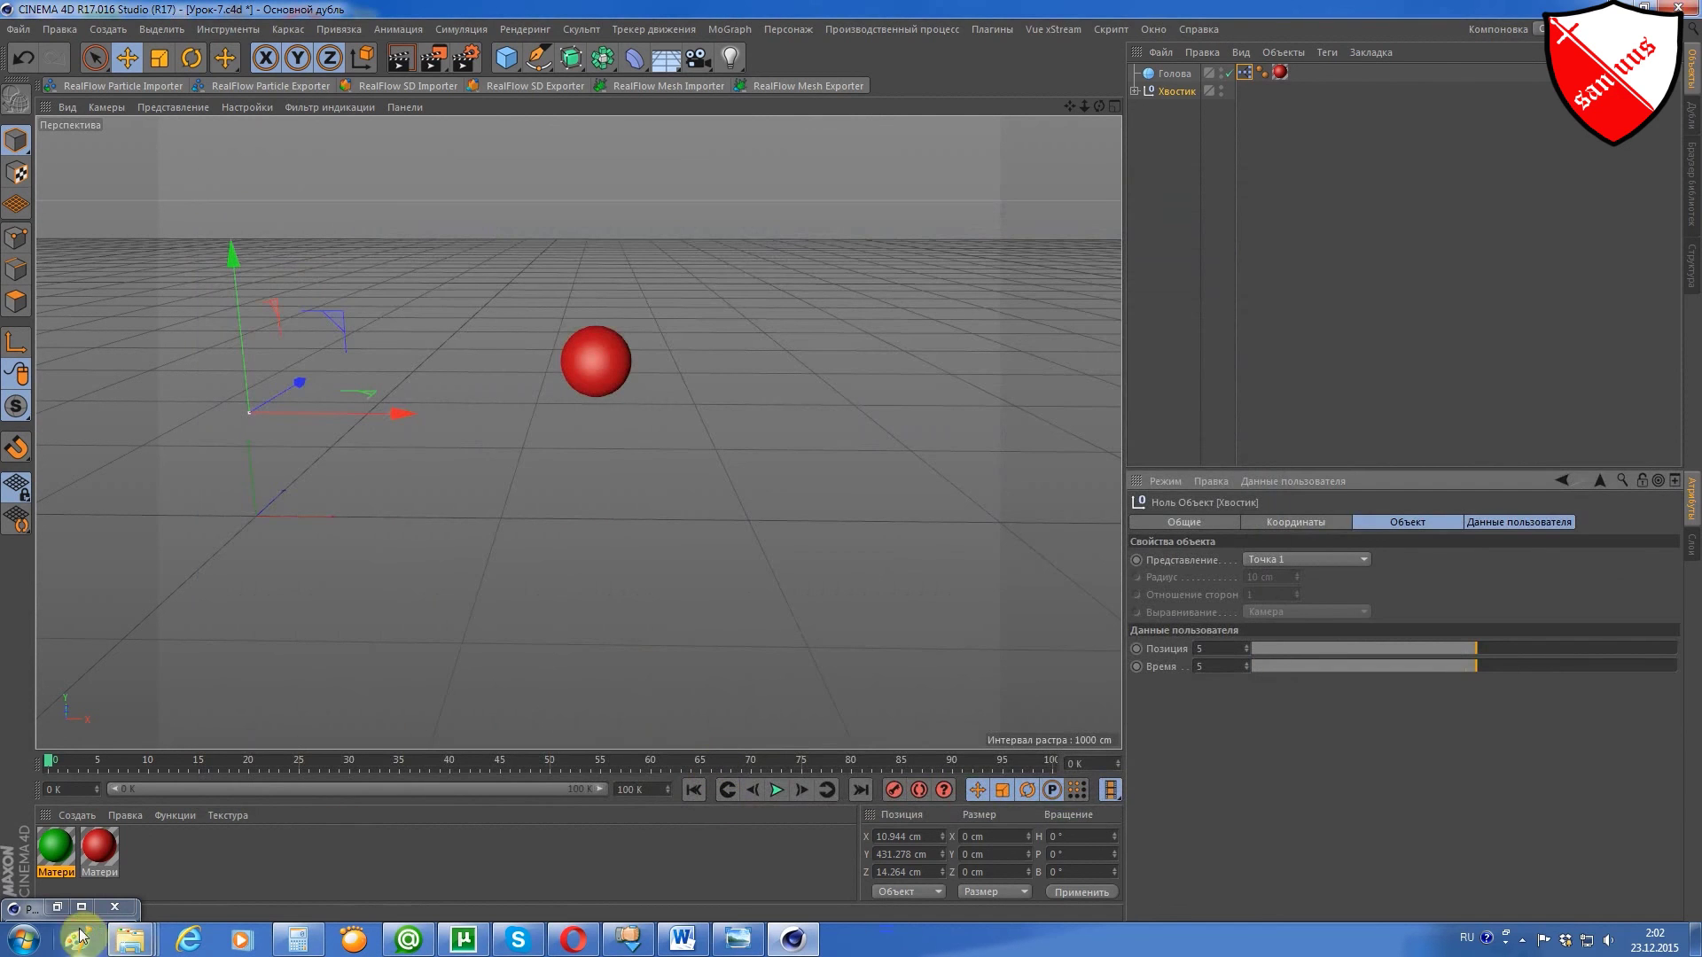
Restore the XPresso editor and drop the Хвостик null into the graph as a node.
{"action": "left_click", "coordinate": [58, 908]}
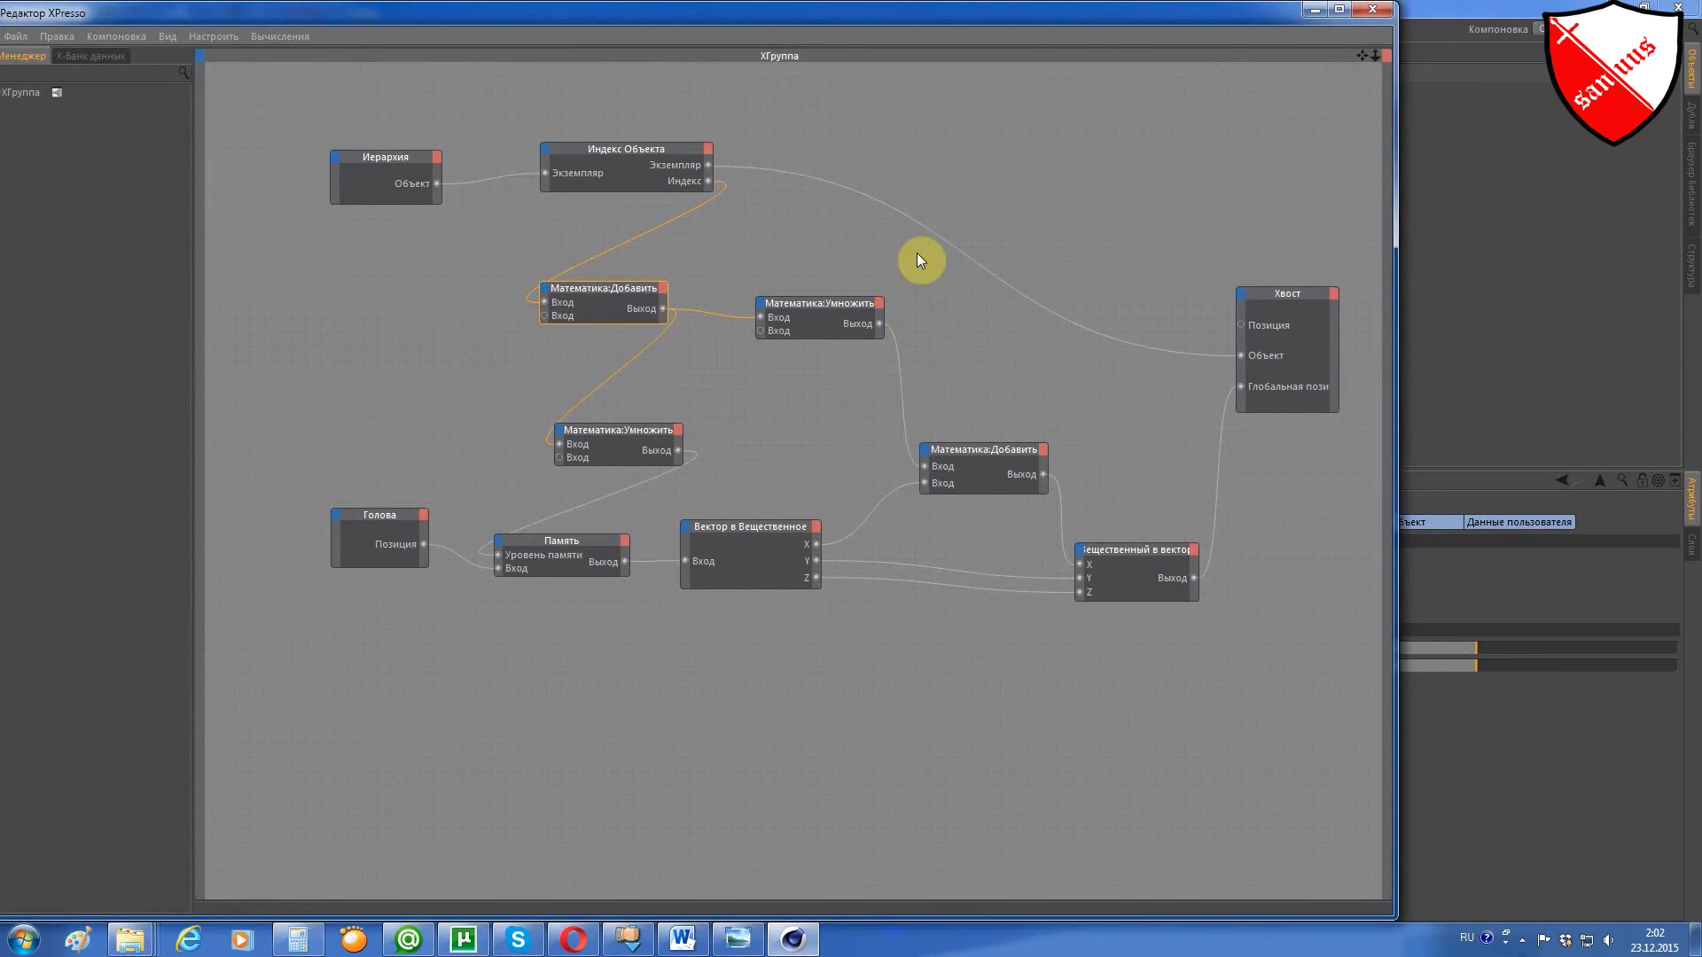
{"action": "left_click_drag", "start_coordinate": [1147, 12], "coordinate": [854, 150]}
{"action": "left_click", "coordinate": [1155, 88]}
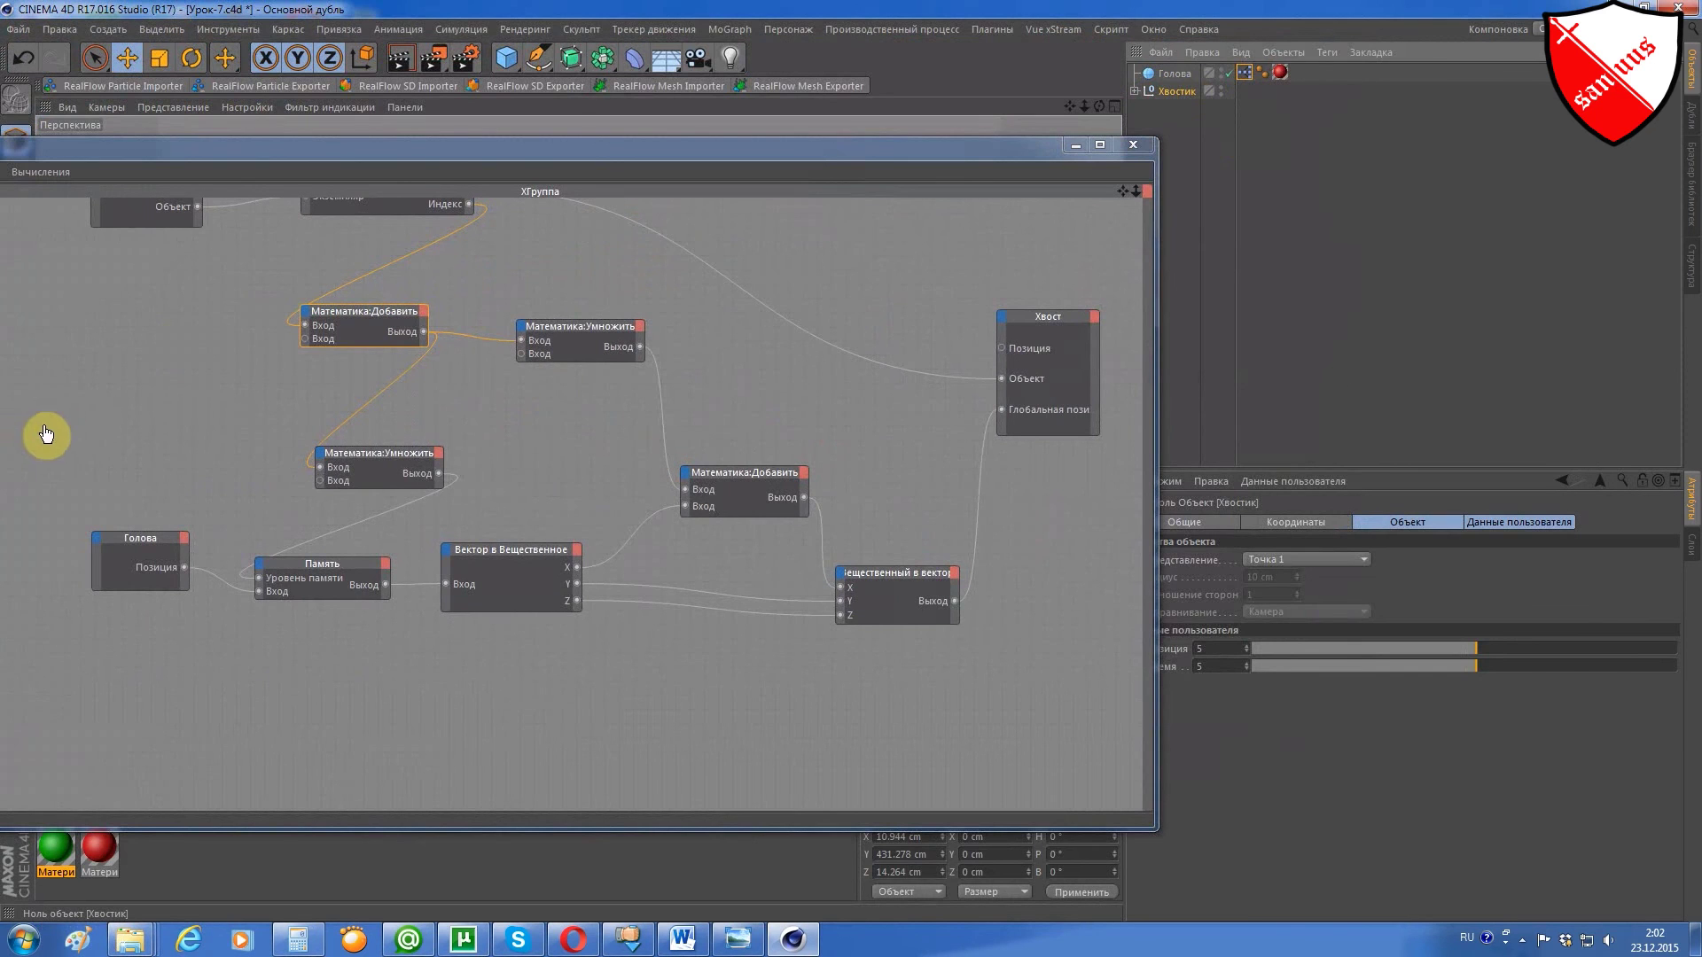
{"action": "left_click_drag", "start_coordinate": [1146, 90], "coordinate": [49, 423]}
{"action": "left_click_drag", "start_coordinate": [875, 150], "coordinate": [1228, 174]}
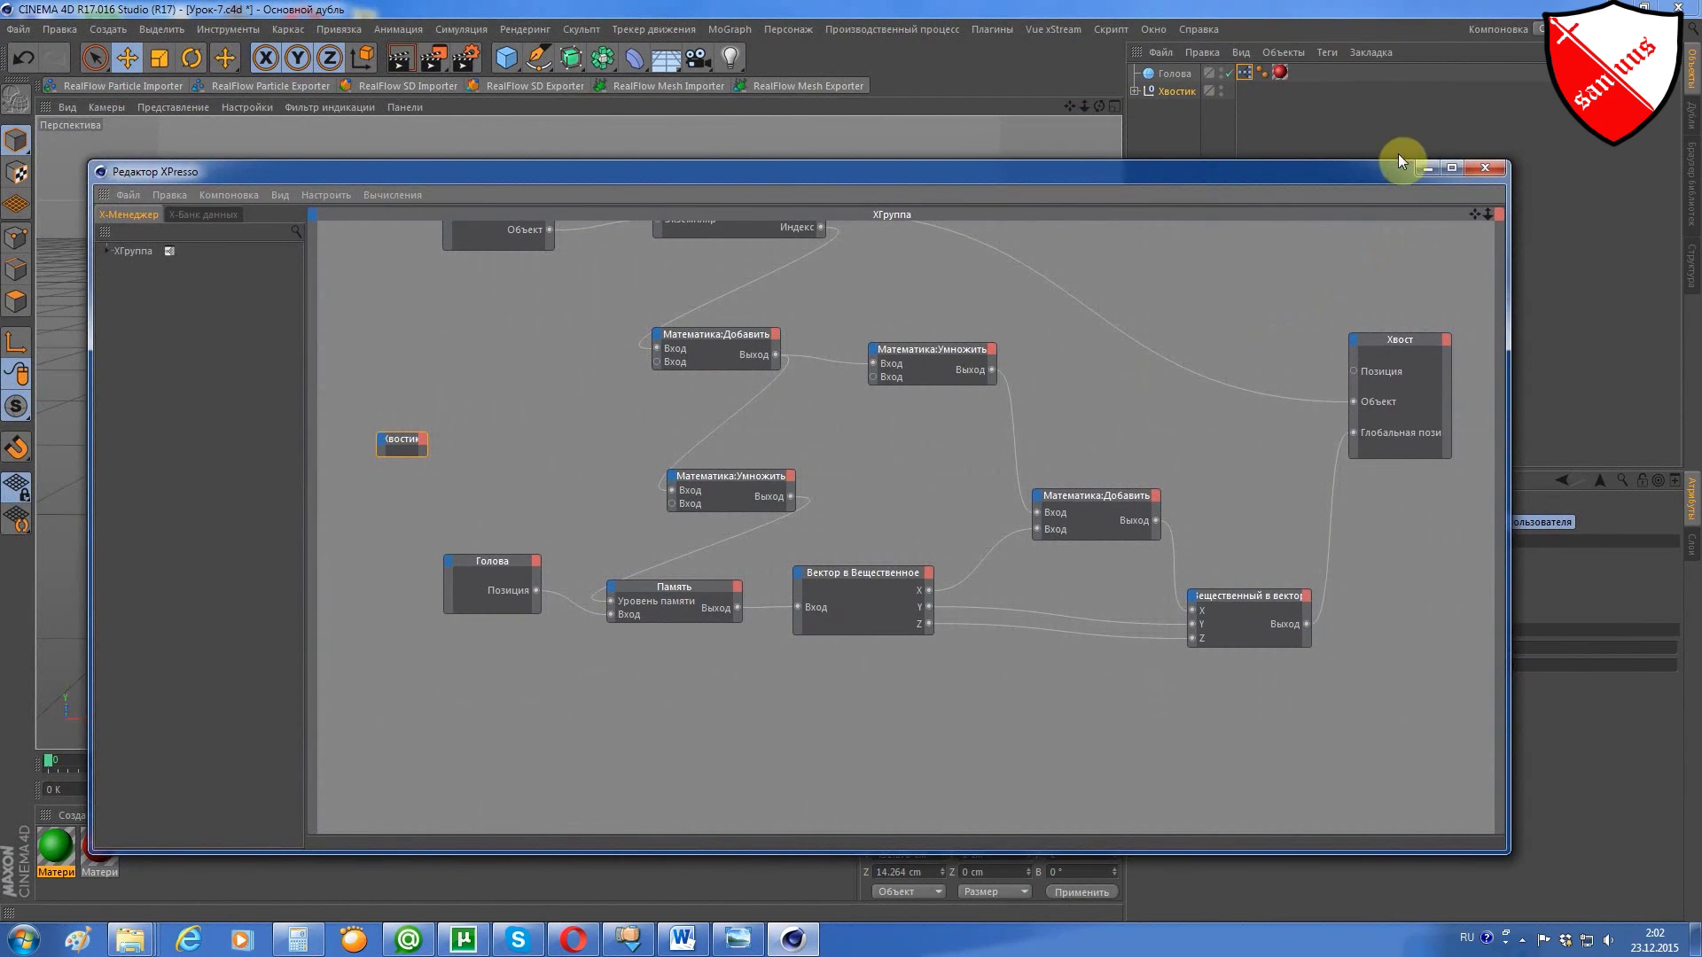
{"action": "left_click_drag", "start_coordinate": [1387, 159], "coordinate": [1388, 26]}
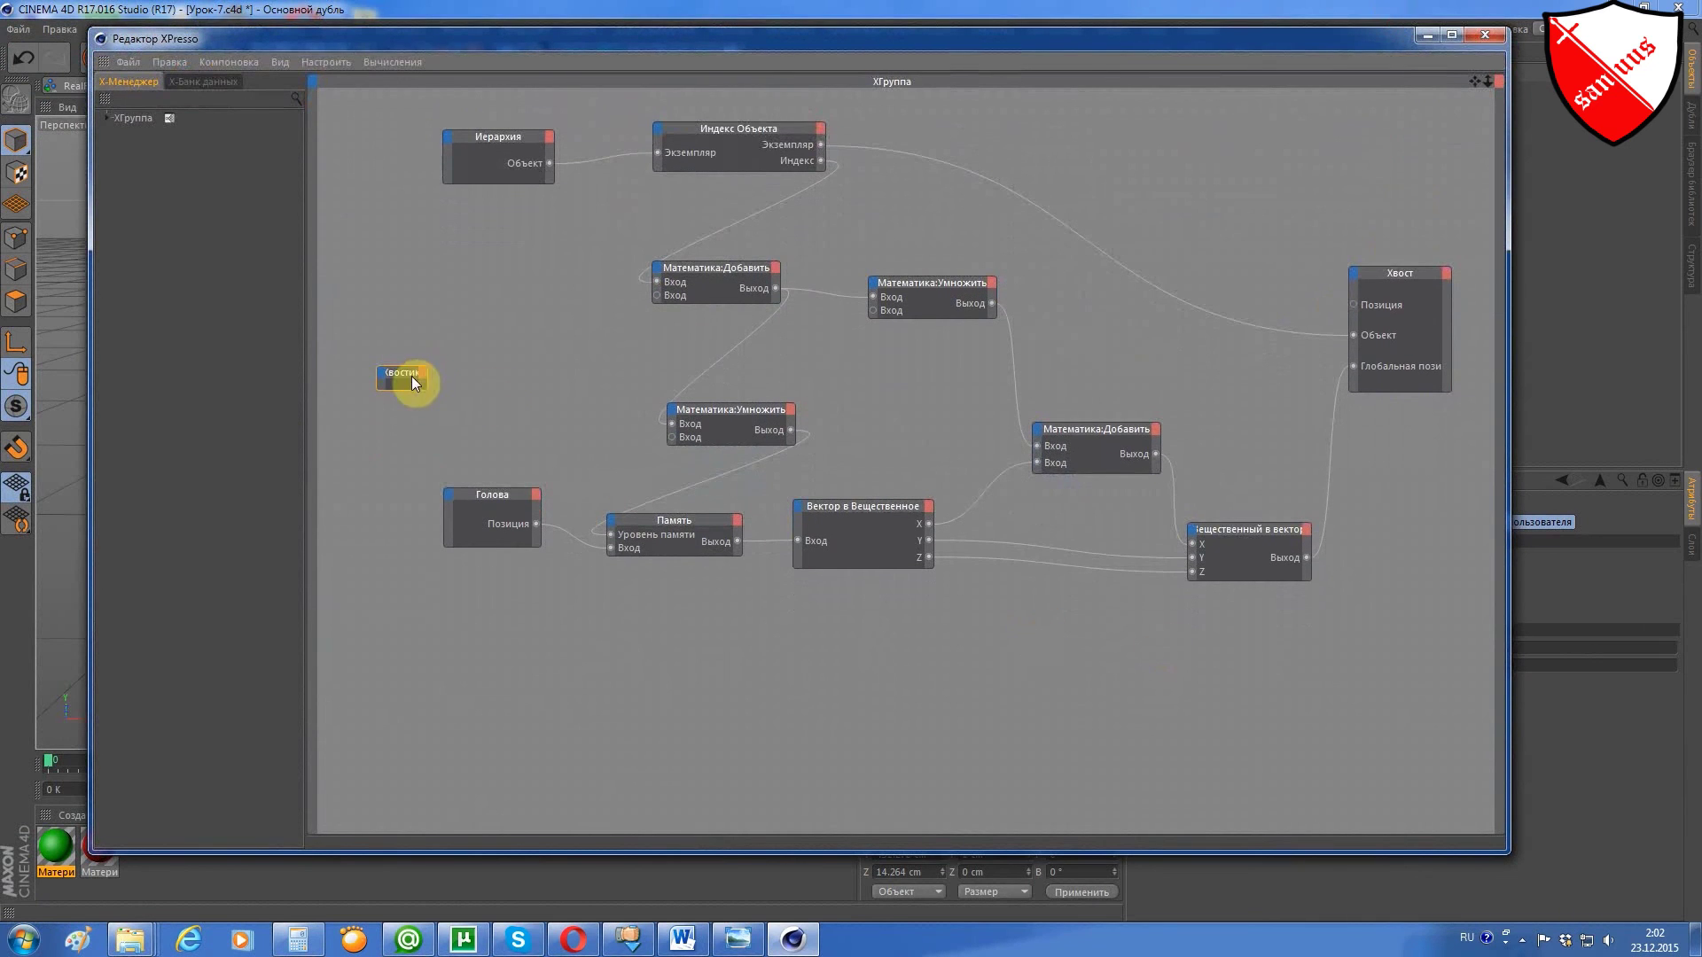
{"action": "mouse_move", "coordinate": [429, 376]}
{"action": "left_mouse_down"}
{"action": "mouse_move", "coordinate": [512, 380]}
{"action": "mouse_move", "coordinate": [461, 427]}
{"action": "left_mouse_up"}
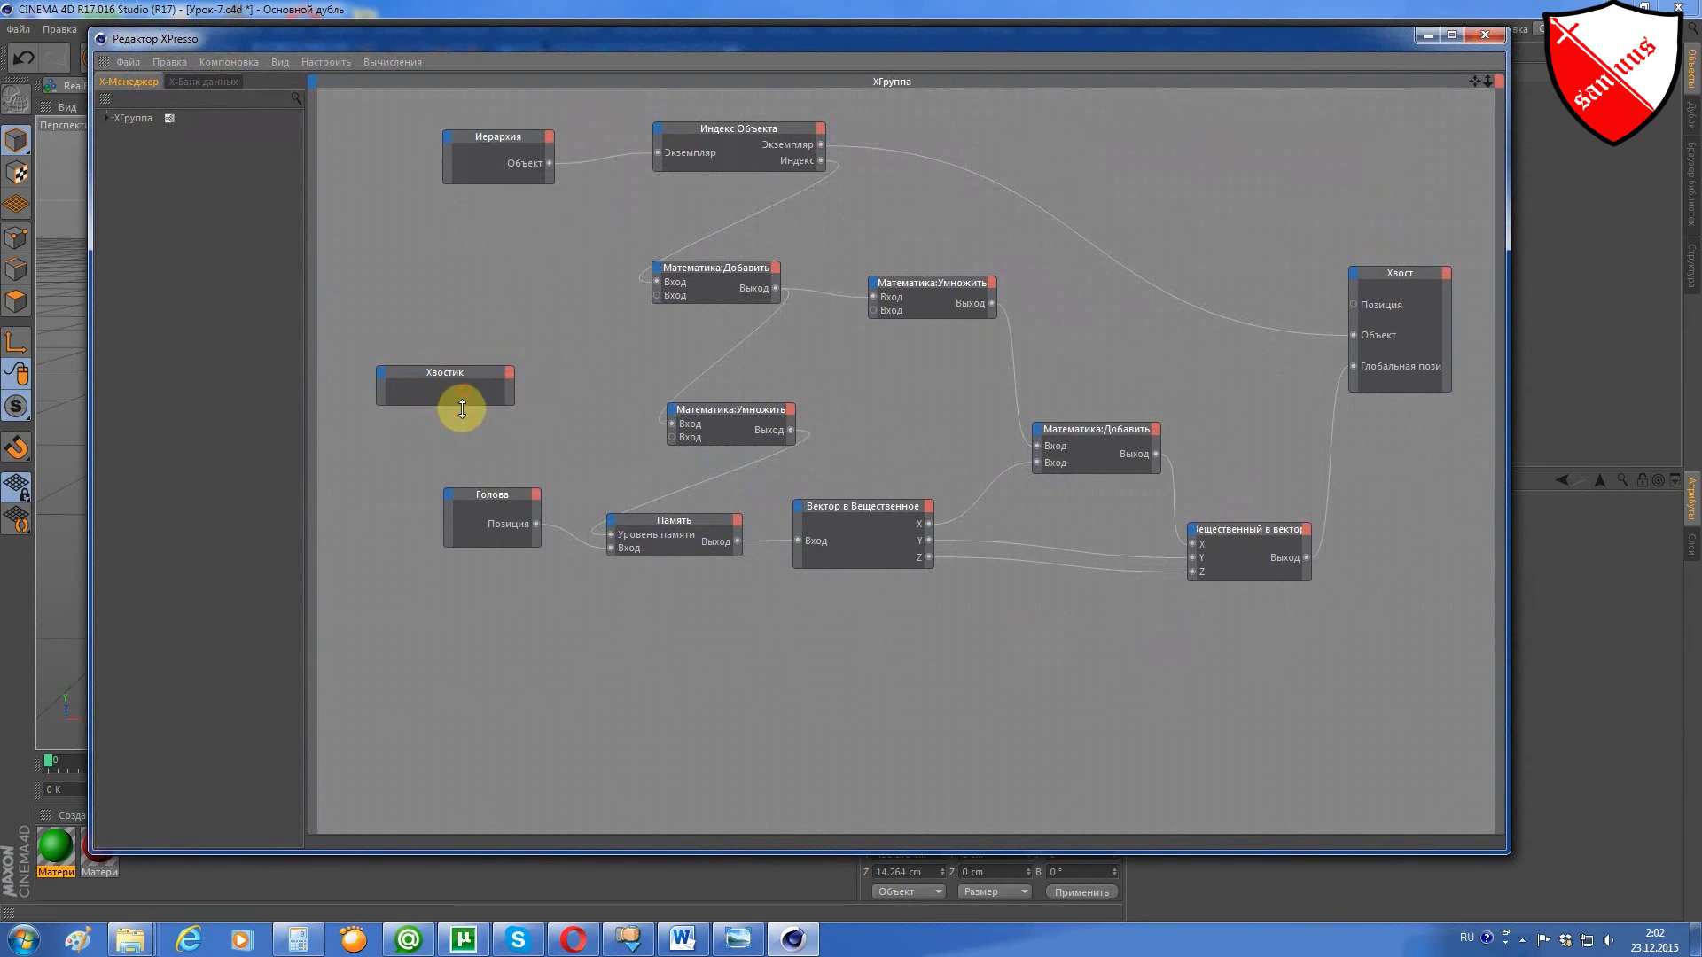
Add Время and Позиция outputs to the Хвостик node and wire them into the two Multiply nodes.
{"action": "left_click", "coordinate": [506, 372]}
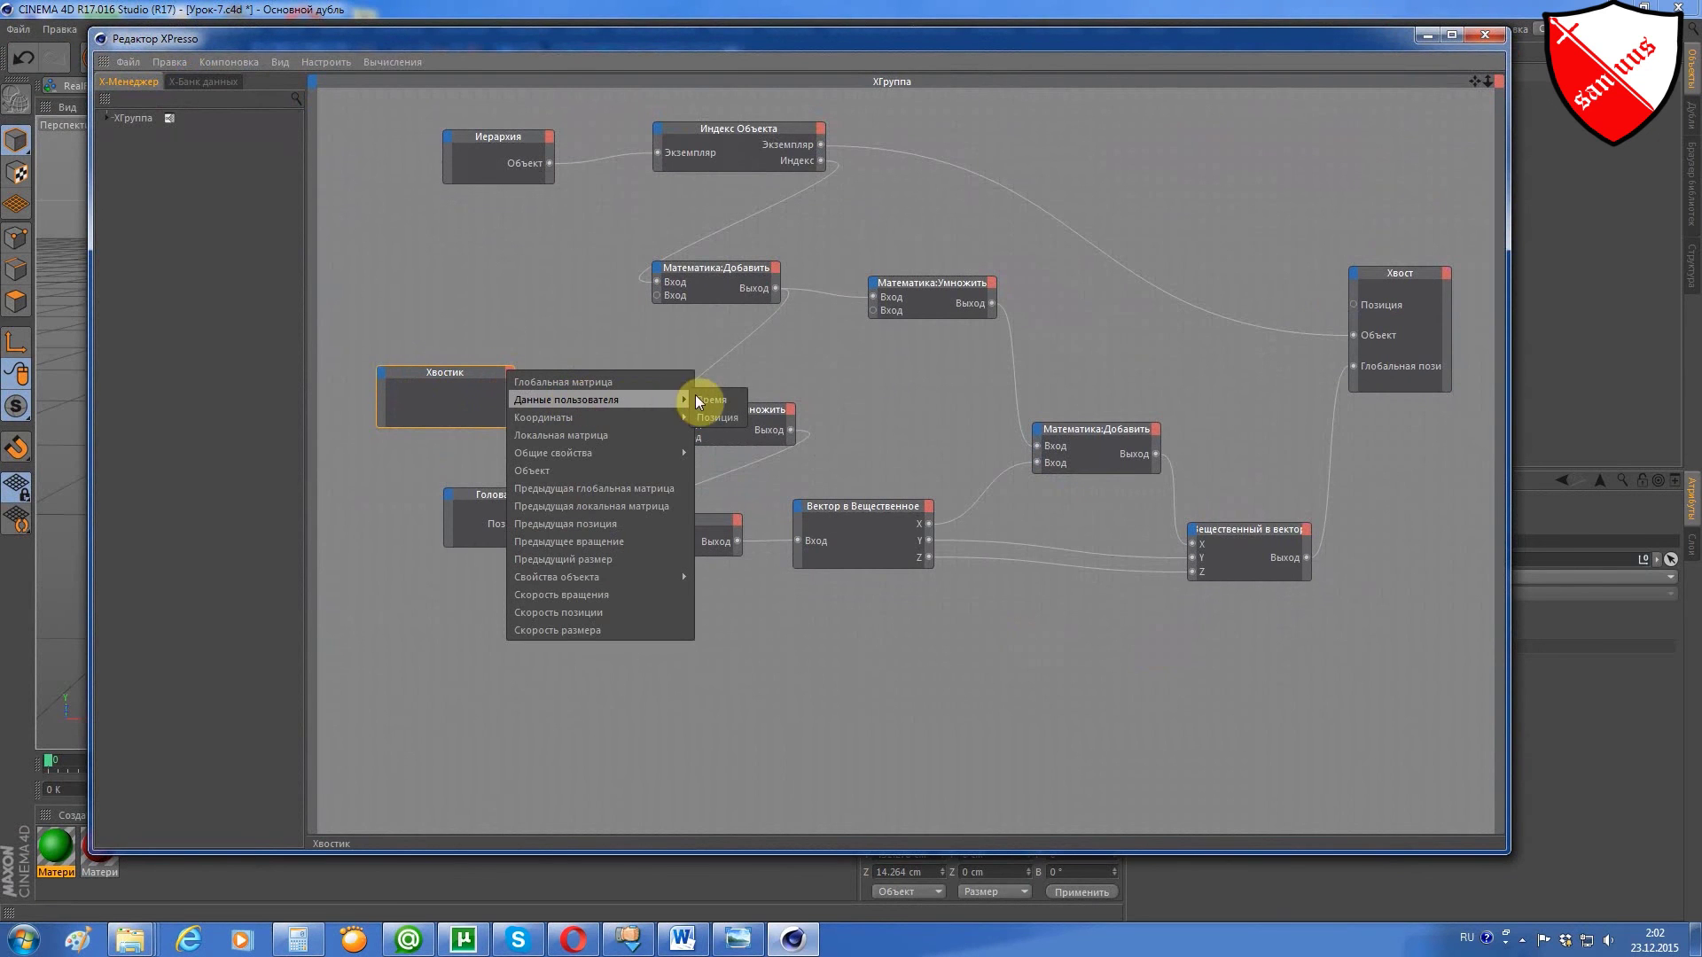
{"action": "mouse_move", "coordinate": [567, 399]}
{"action": "left_click", "coordinate": [709, 400]}
{"action": "left_click", "coordinate": [510, 377]}
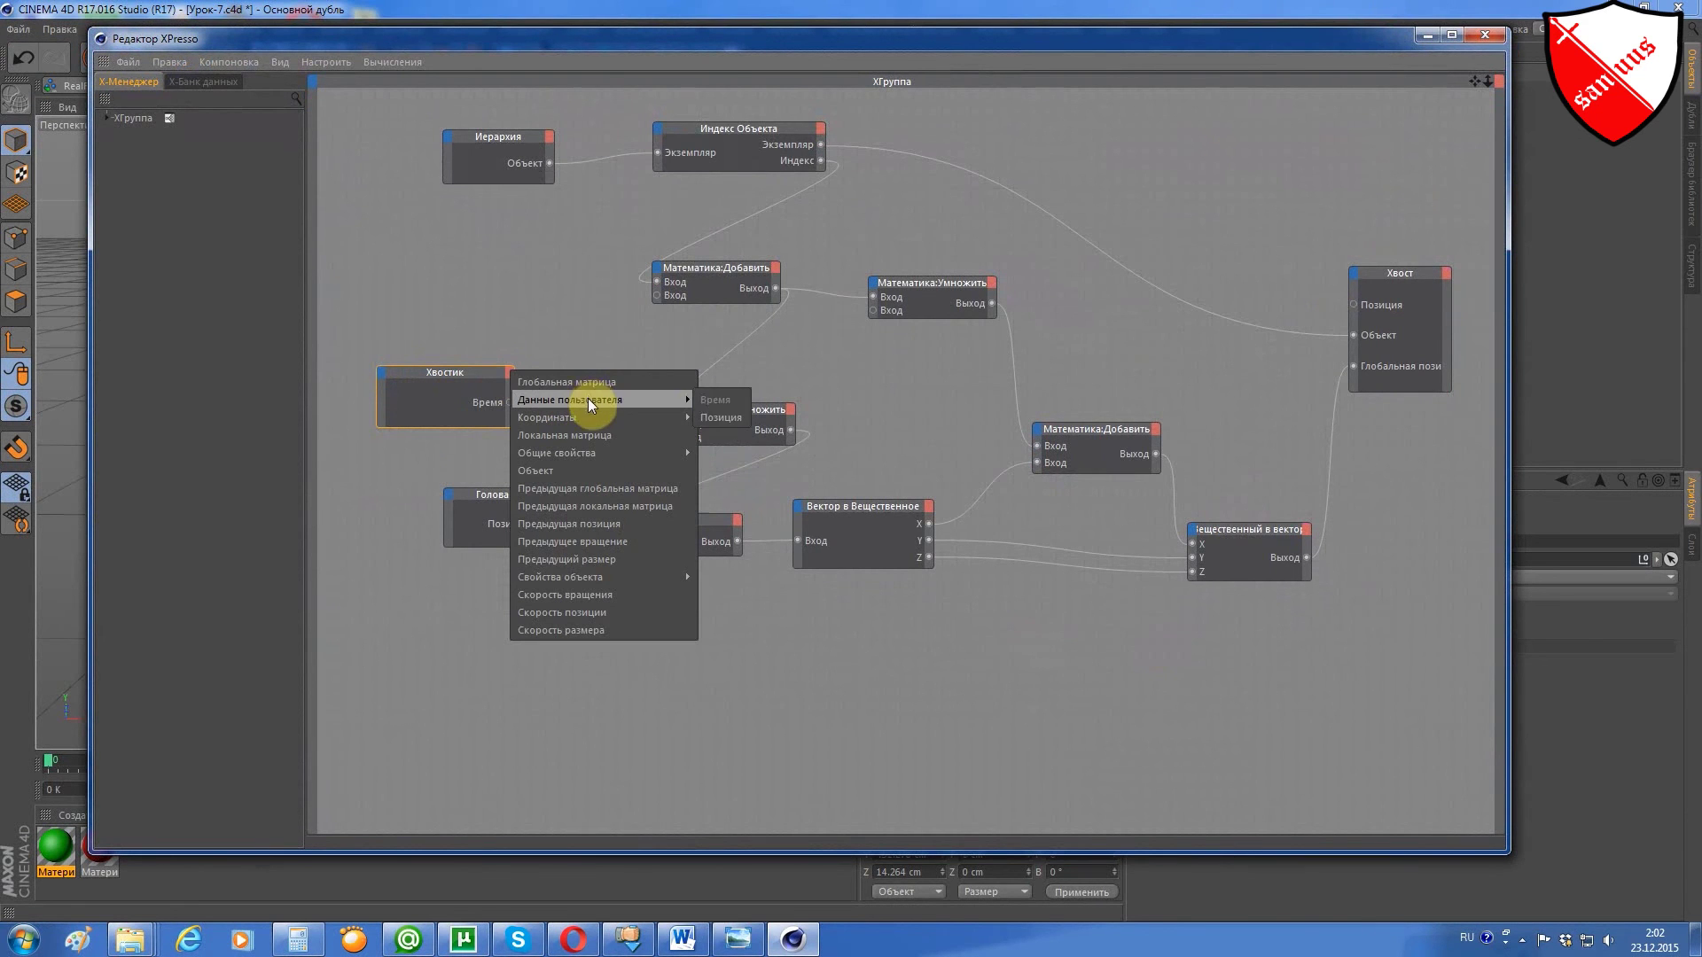
{"action": "left_click", "coordinate": [730, 418]}
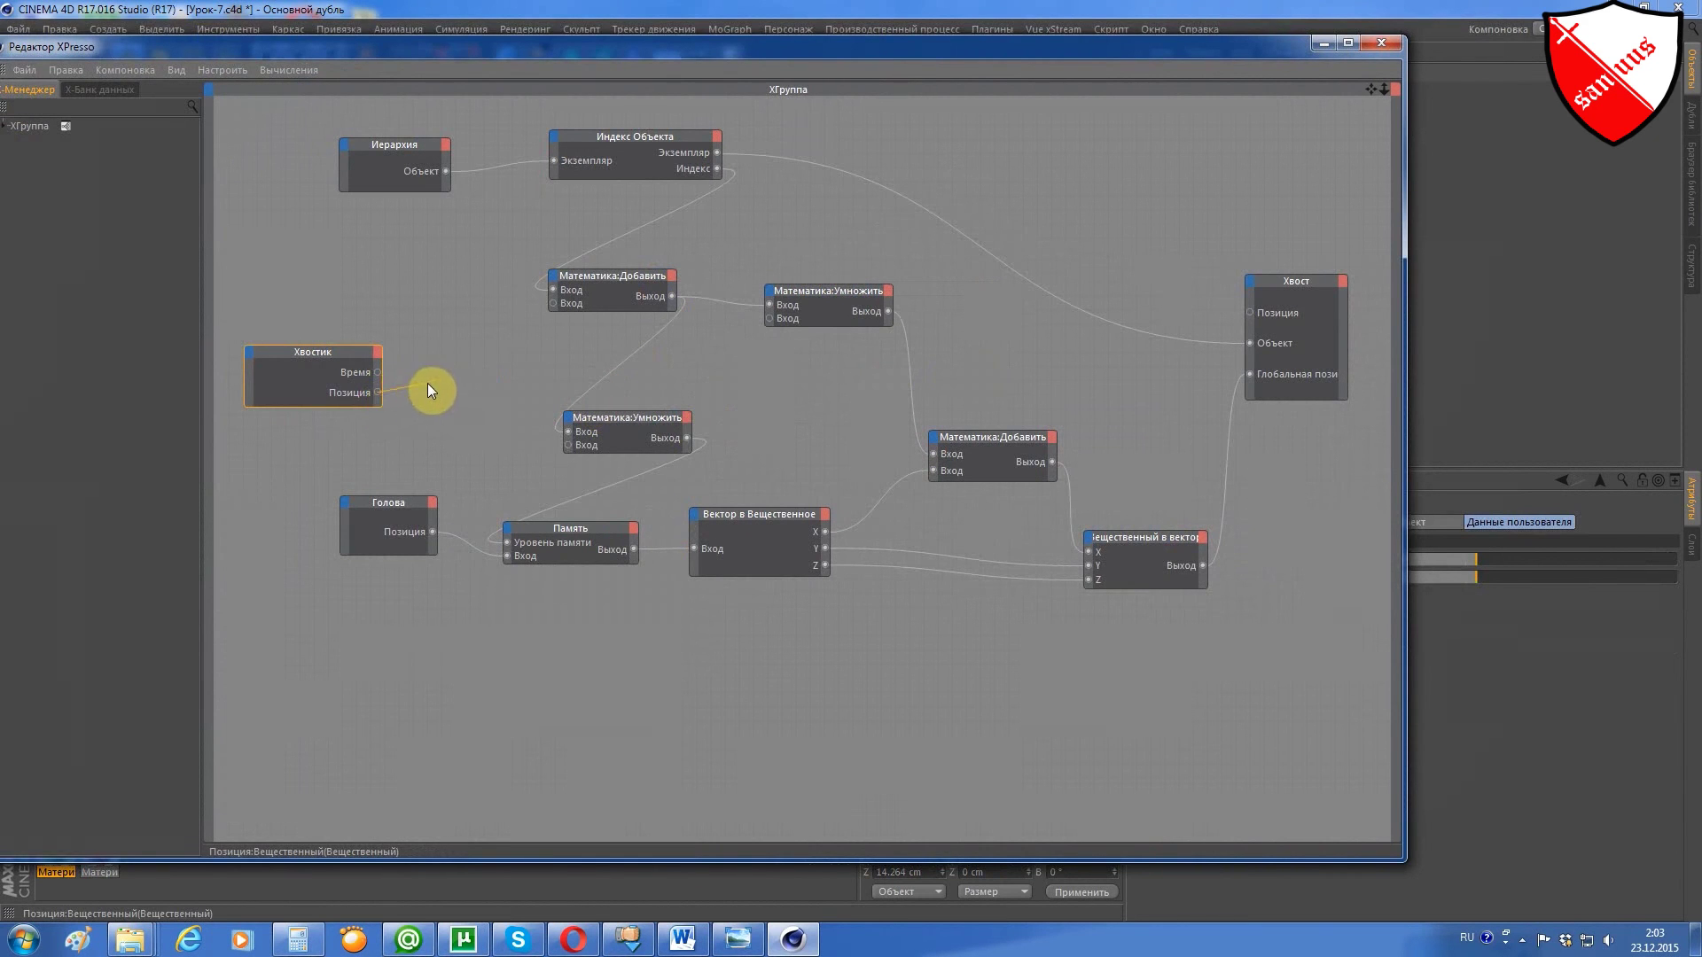
{"action": "left_click_drag", "start_coordinate": [412, 390], "coordinate": [662, 333]}
{"action": "left_click_drag", "start_coordinate": [764, 317], "coordinate": [768, 320]}
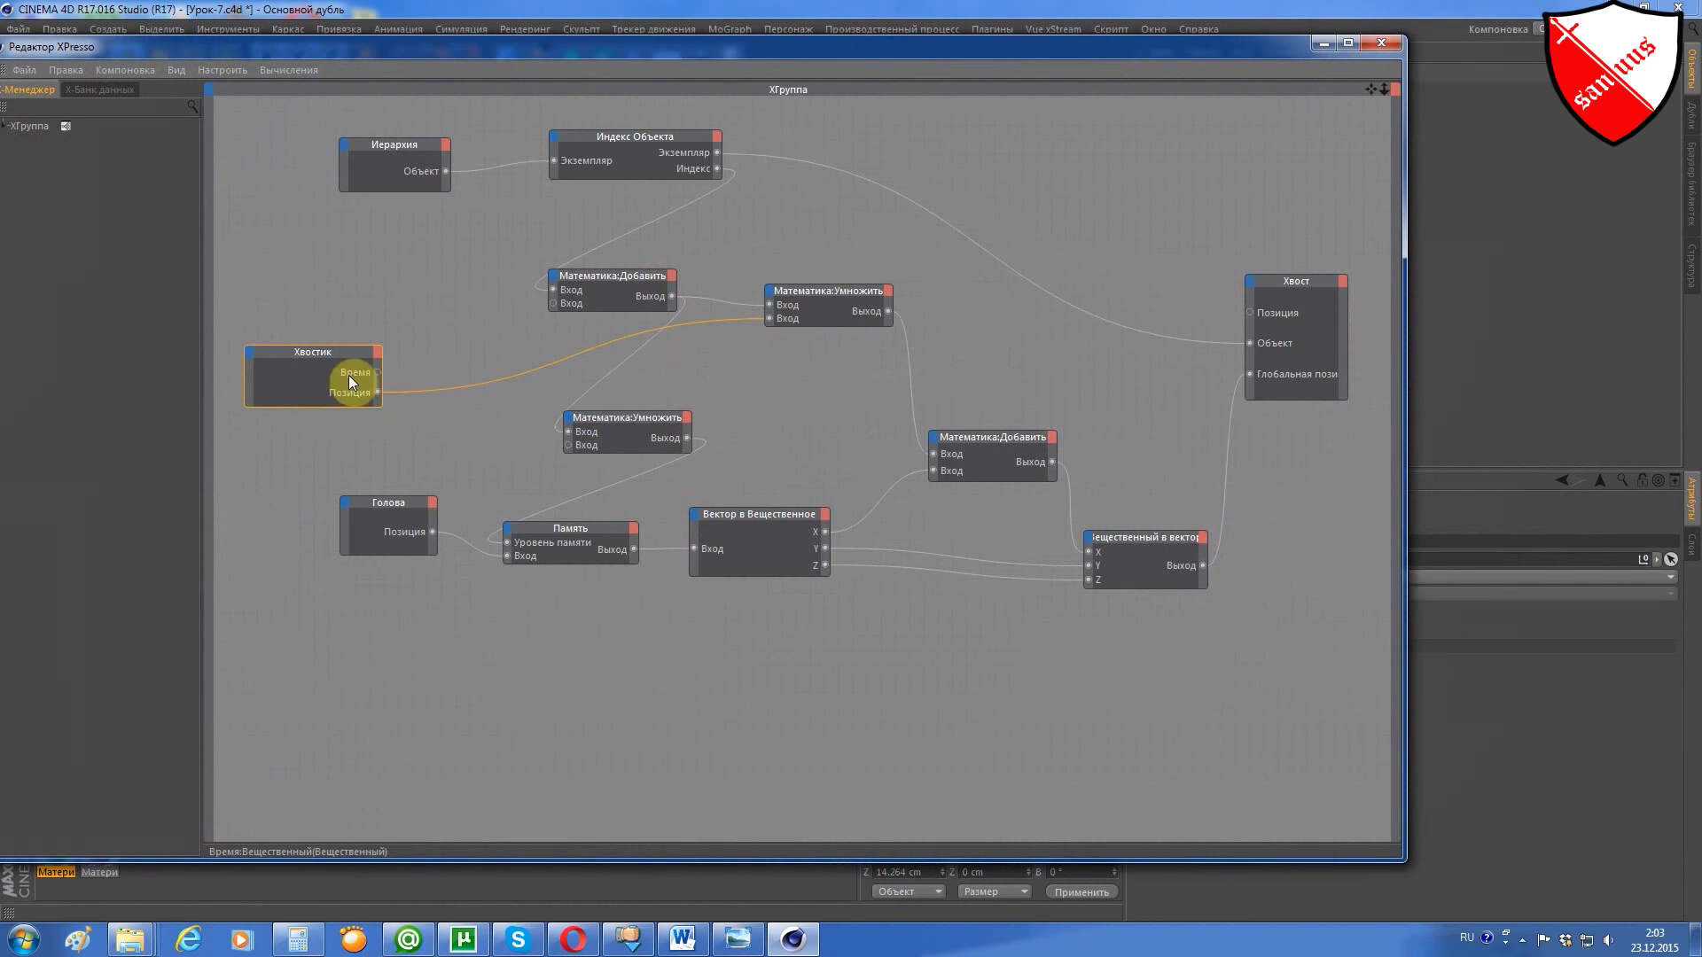
{"action": "left_click_drag", "start_coordinate": [408, 384], "coordinate": [566, 443]}
Move the red Голова sphere, then tune Хвостик's sliders to Позиция -93 and Время 19.
{"action": "left_click", "coordinate": [1324, 45]}
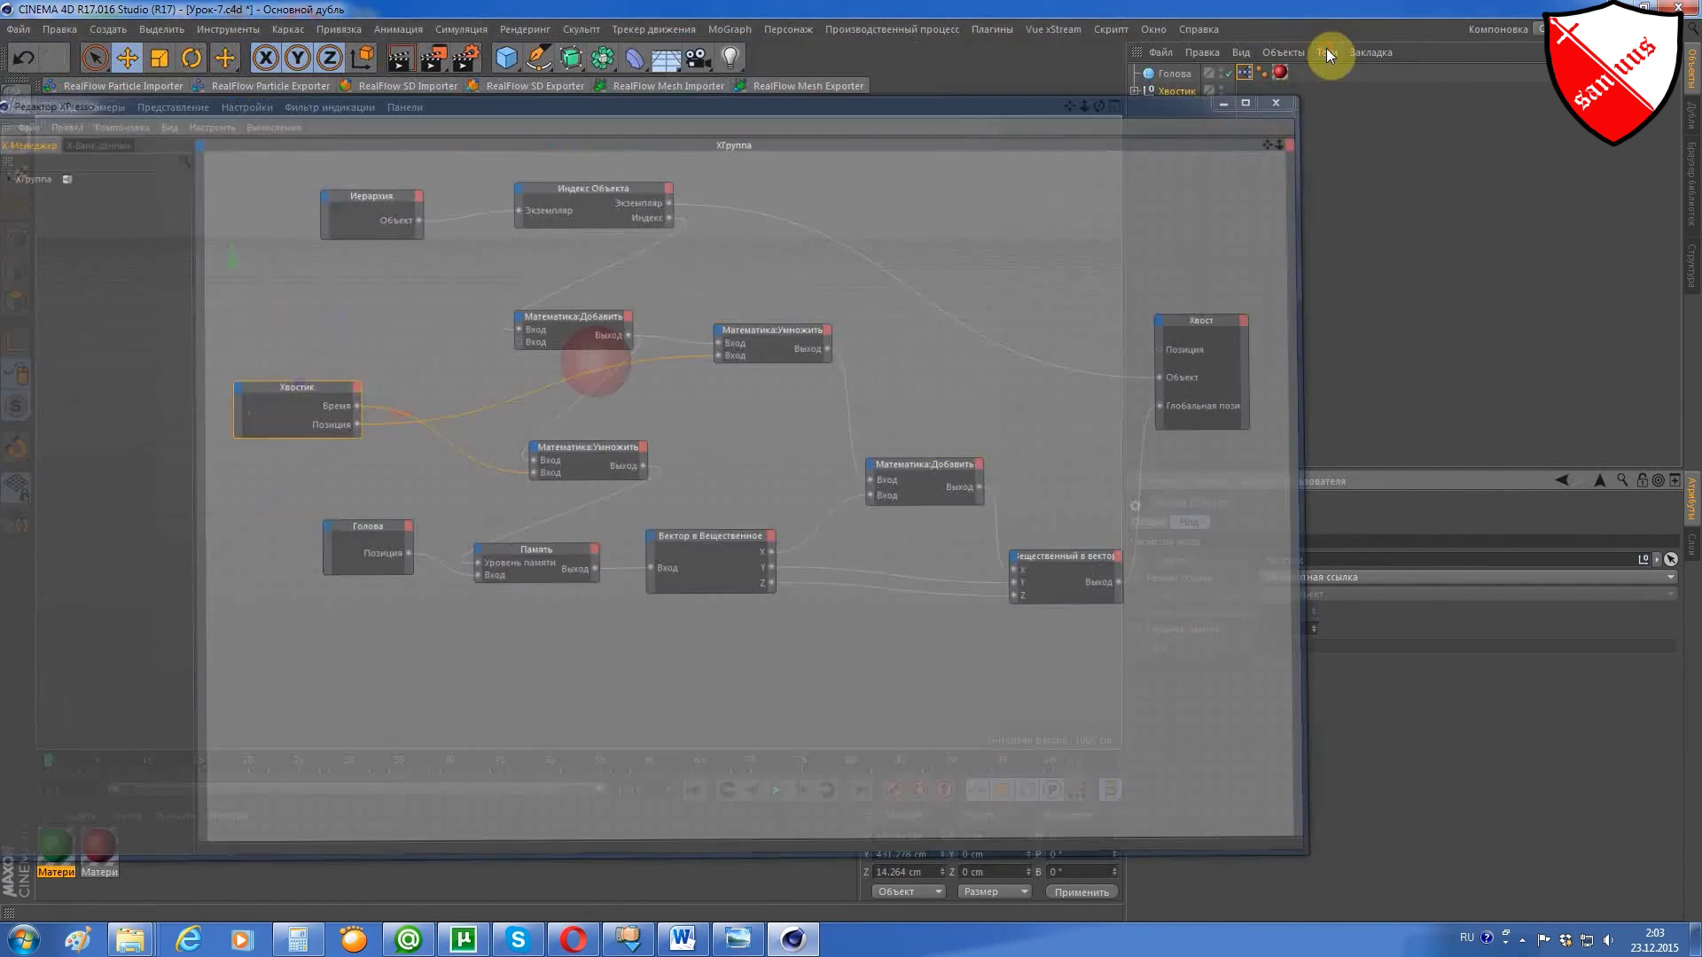
{"action": "left_click", "coordinate": [1163, 90]}
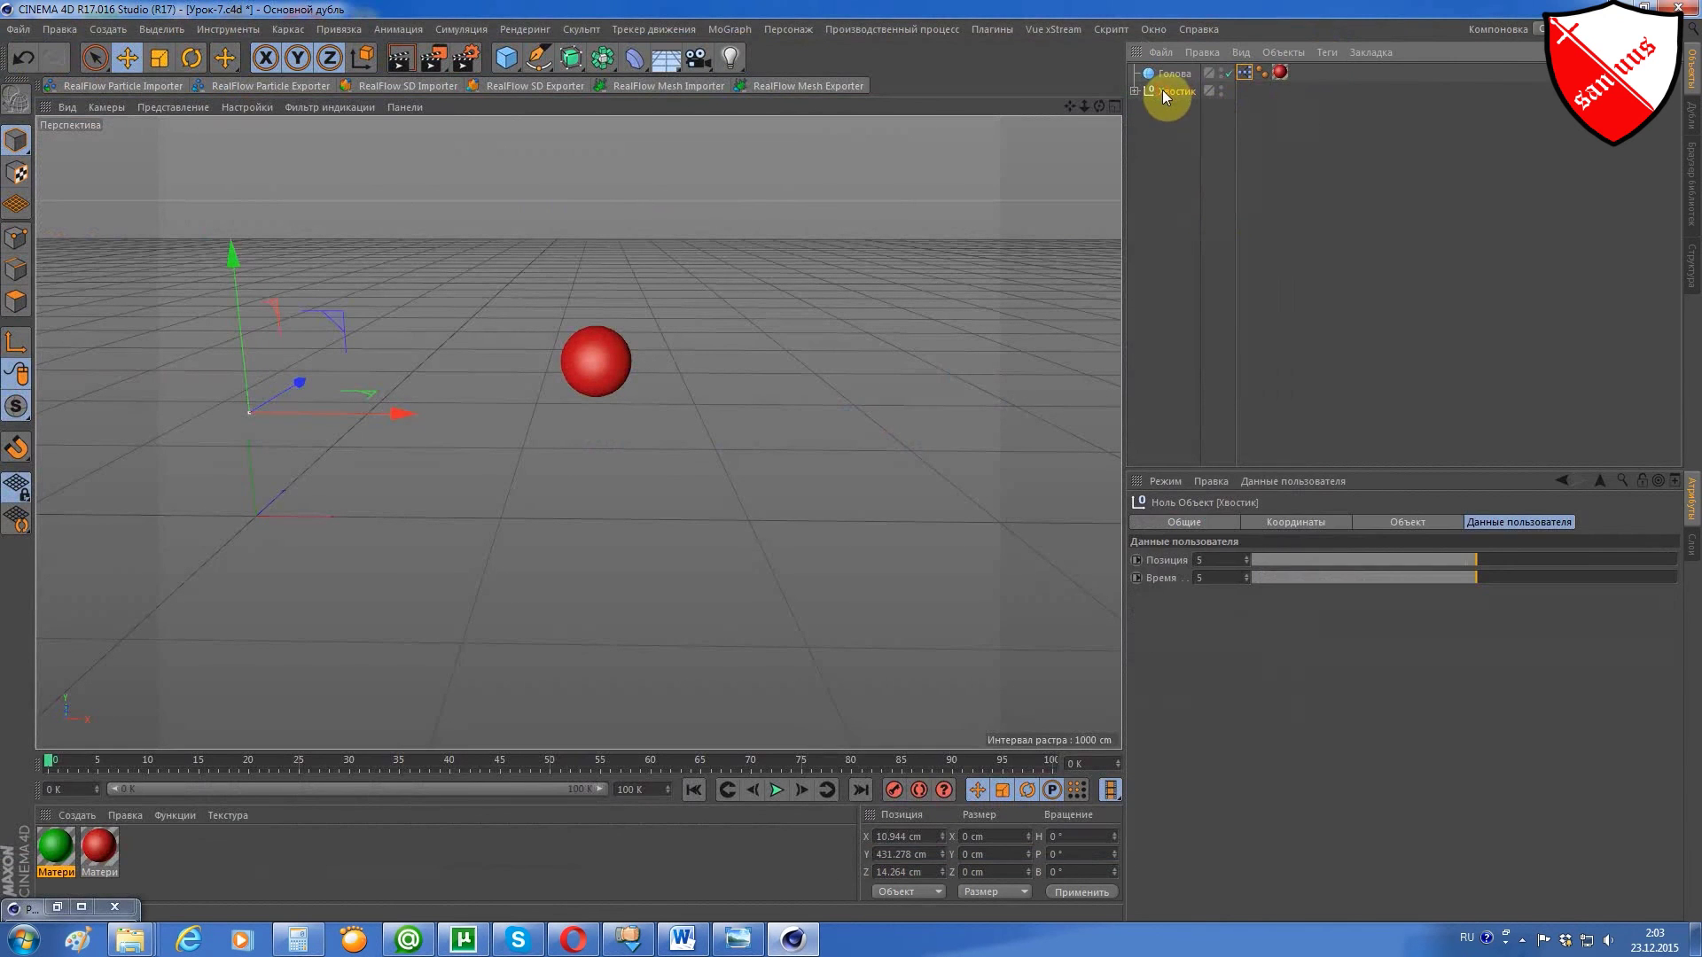
{"action": "left_click", "coordinate": [590, 364]}
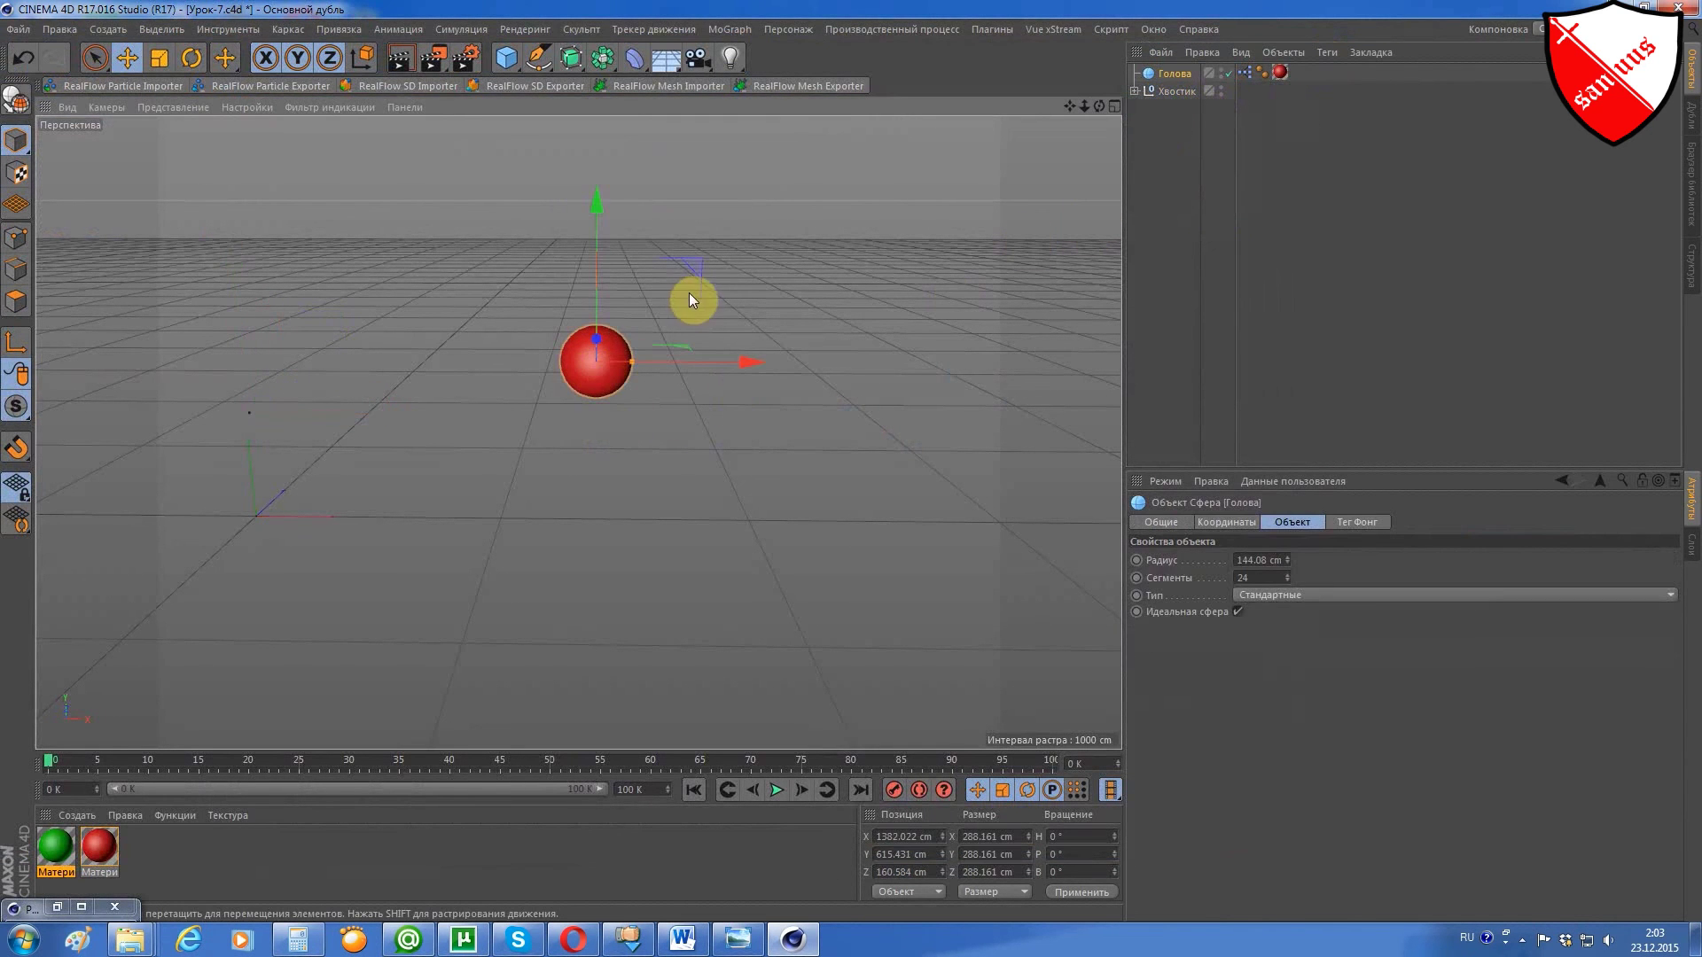
{"action": "mouse_move", "coordinate": [736, 236]}
{"action": "left_mouse_down"}
{"action": "mouse_move", "coordinate": [753, 412]}
{"action": "mouse_move", "coordinate": [361, 364]}
{"action": "mouse_move", "coordinate": [589, 182]}
{"action": "mouse_move", "coordinate": [784, 306]}
{"action": "mouse_move", "coordinate": [853, 140]}
{"action": "mouse_move", "coordinate": [514, 285]}
{"action": "mouse_move", "coordinate": [361, 418]}
{"action": "mouse_move", "coordinate": [365, 190]}
{"action": "mouse_move", "coordinate": [575, 244]}
{"action": "mouse_move", "coordinate": [824, 380]}
{"action": "mouse_move", "coordinate": [874, 183]}
{"action": "mouse_move", "coordinate": [555, 380]}
{"action": "mouse_move", "coordinate": [507, 170]}
{"action": "mouse_move", "coordinate": [688, 379]}
{"action": "mouse_move", "coordinate": [874, 236]}
{"action": "mouse_move", "coordinate": [619, 250]}
{"action": "mouse_move", "coordinate": [611, 431]}
{"action": "mouse_move", "coordinate": [692, 119]}
{"action": "mouse_move", "coordinate": [929, 326]}
{"action": "mouse_move", "coordinate": [575, 365]}
{"action": "mouse_move", "coordinate": [654, 238]}
{"action": "mouse_move", "coordinate": [755, 227]}
{"action": "left_mouse_up"}
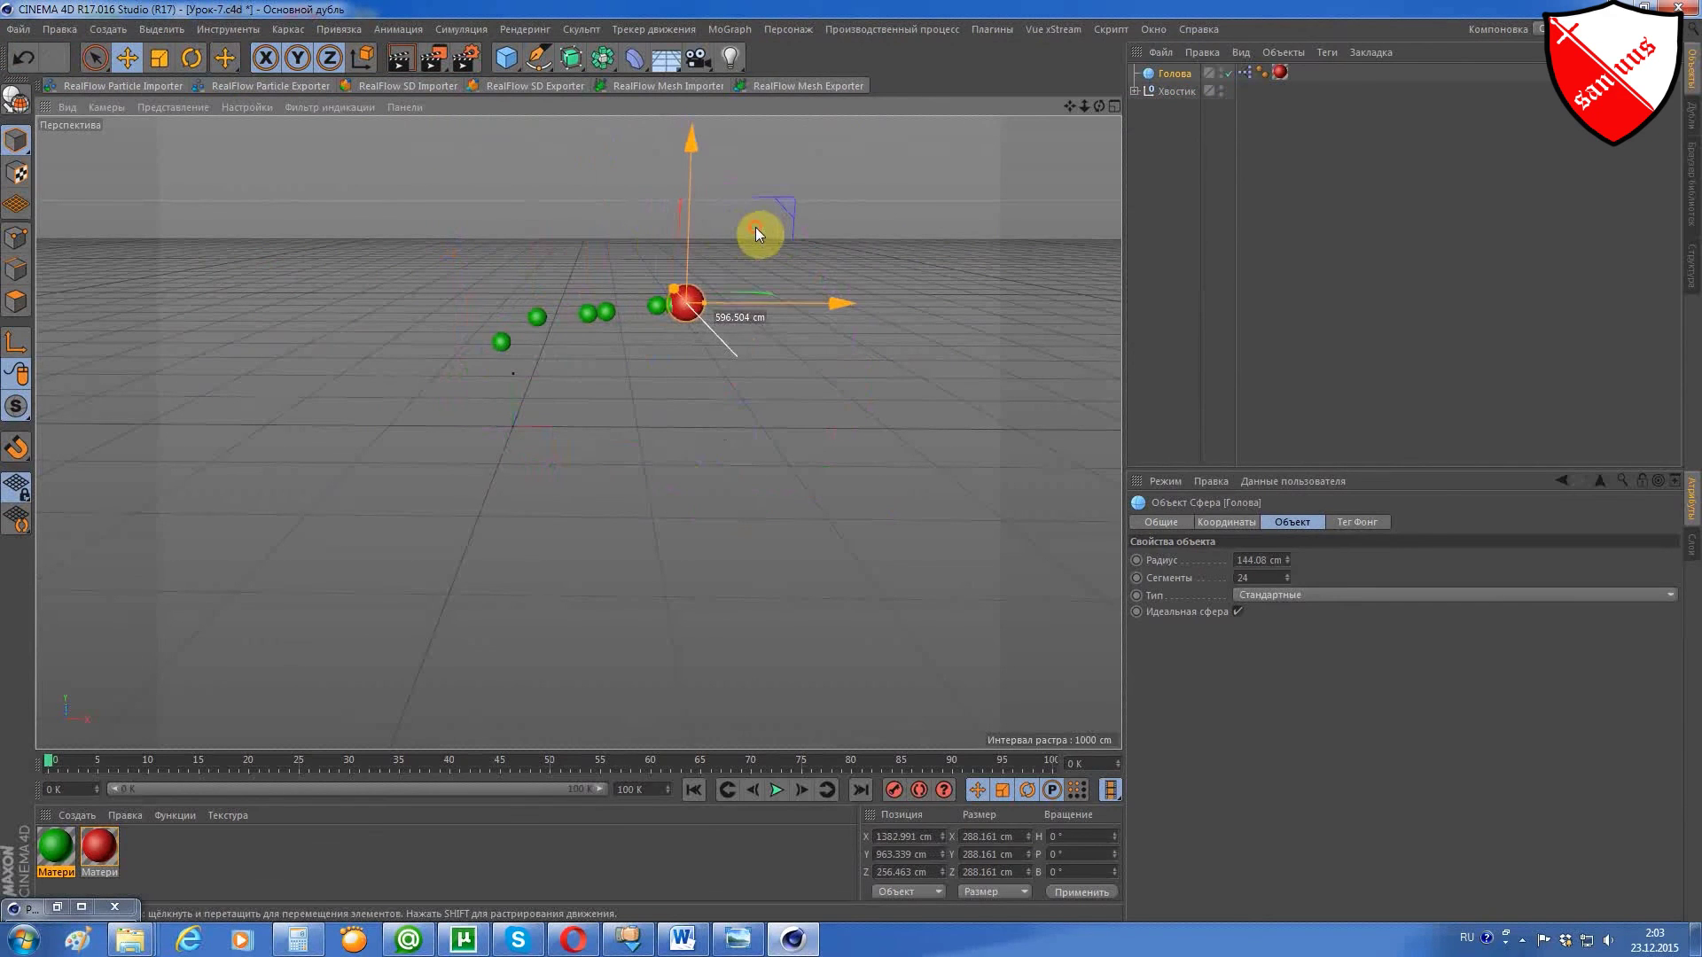
{"action": "left_click", "coordinate": [1147, 90]}
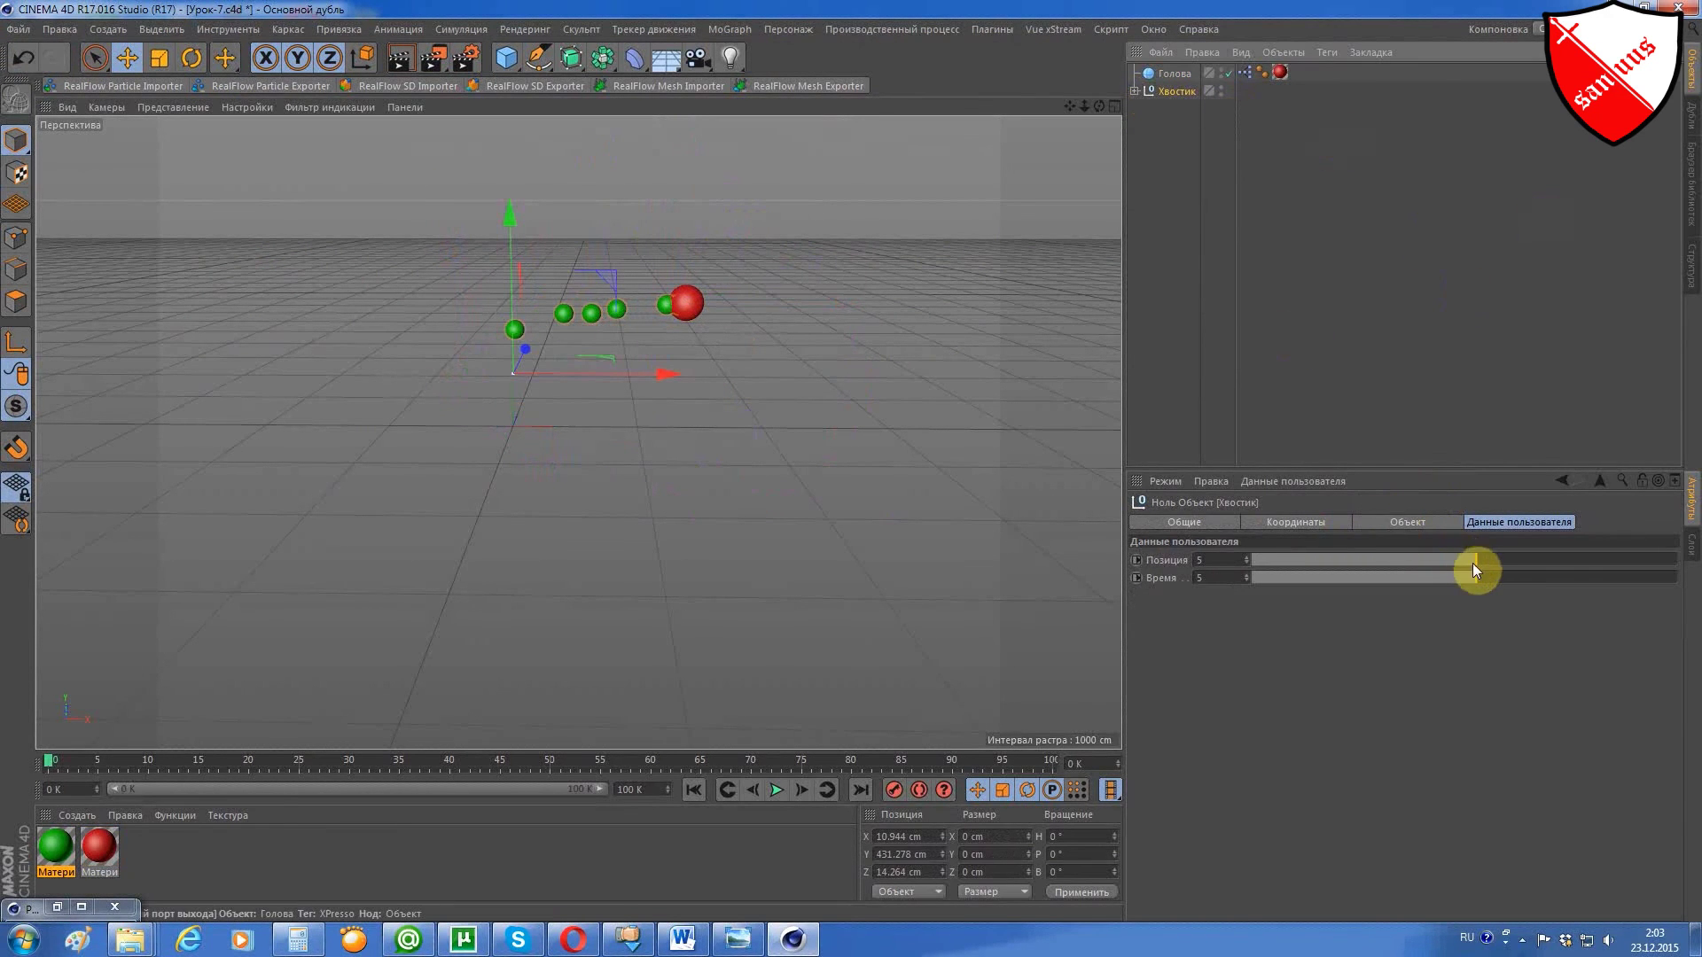
{"action": "left_click_drag", "start_coordinate": [1473, 564], "coordinate": [1503, 556]}
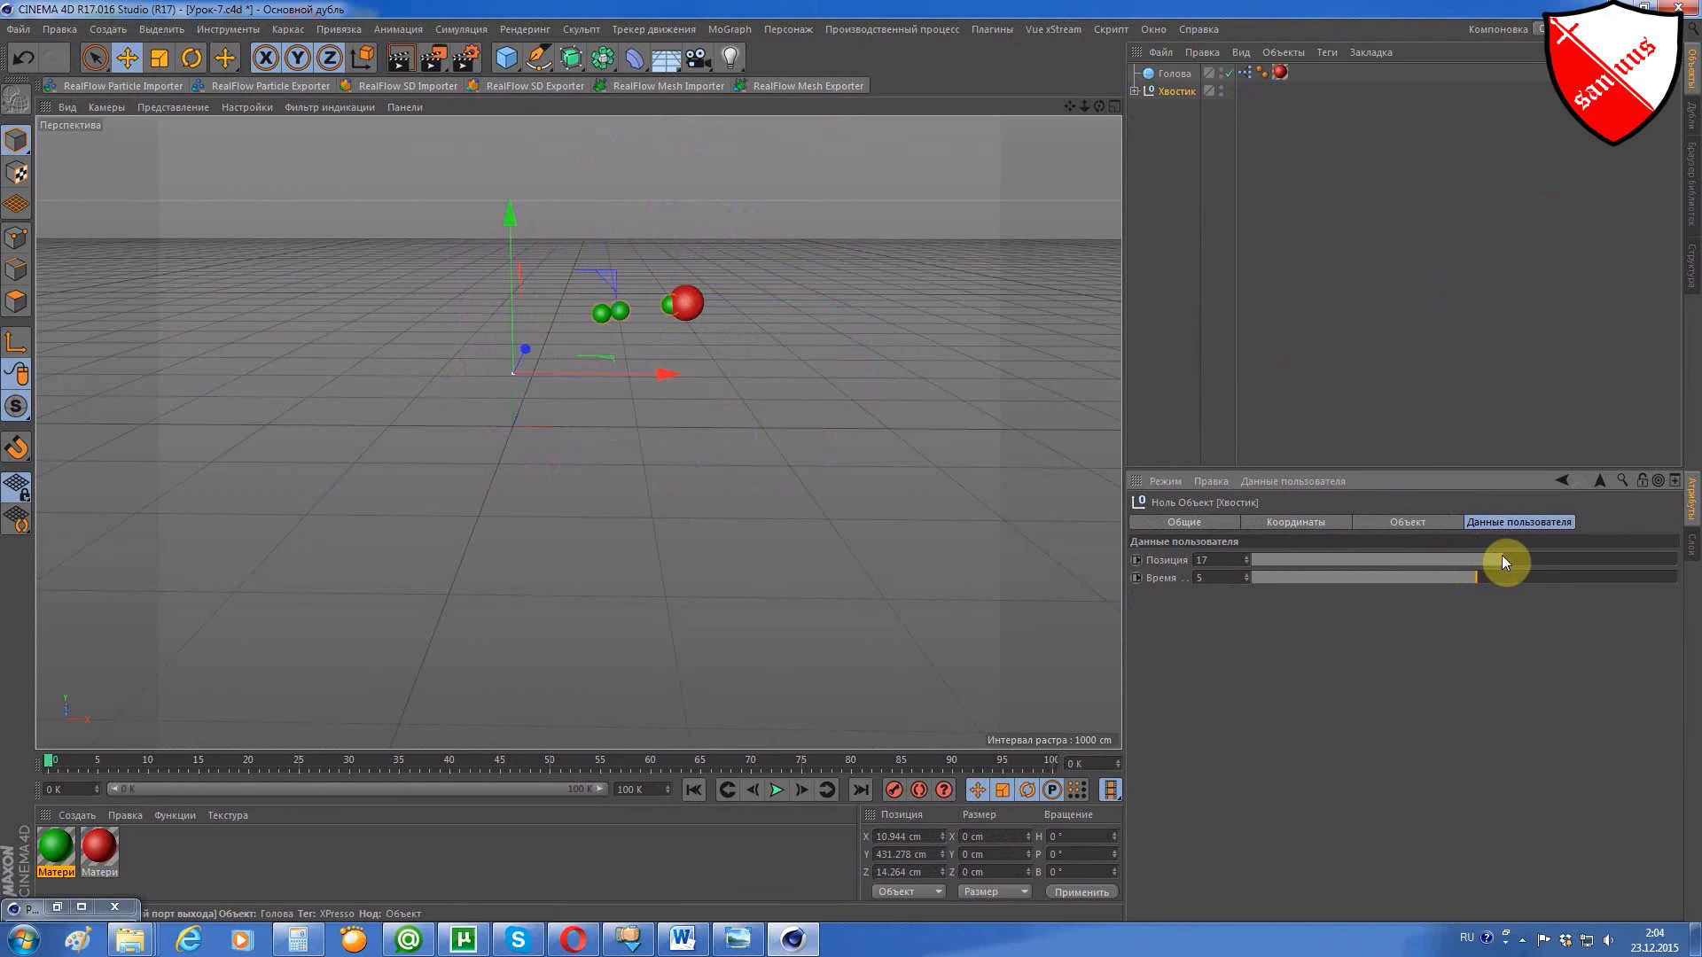
{"action": "left_click_drag", "start_coordinate": [1502, 557], "coordinate": [1264, 558]}
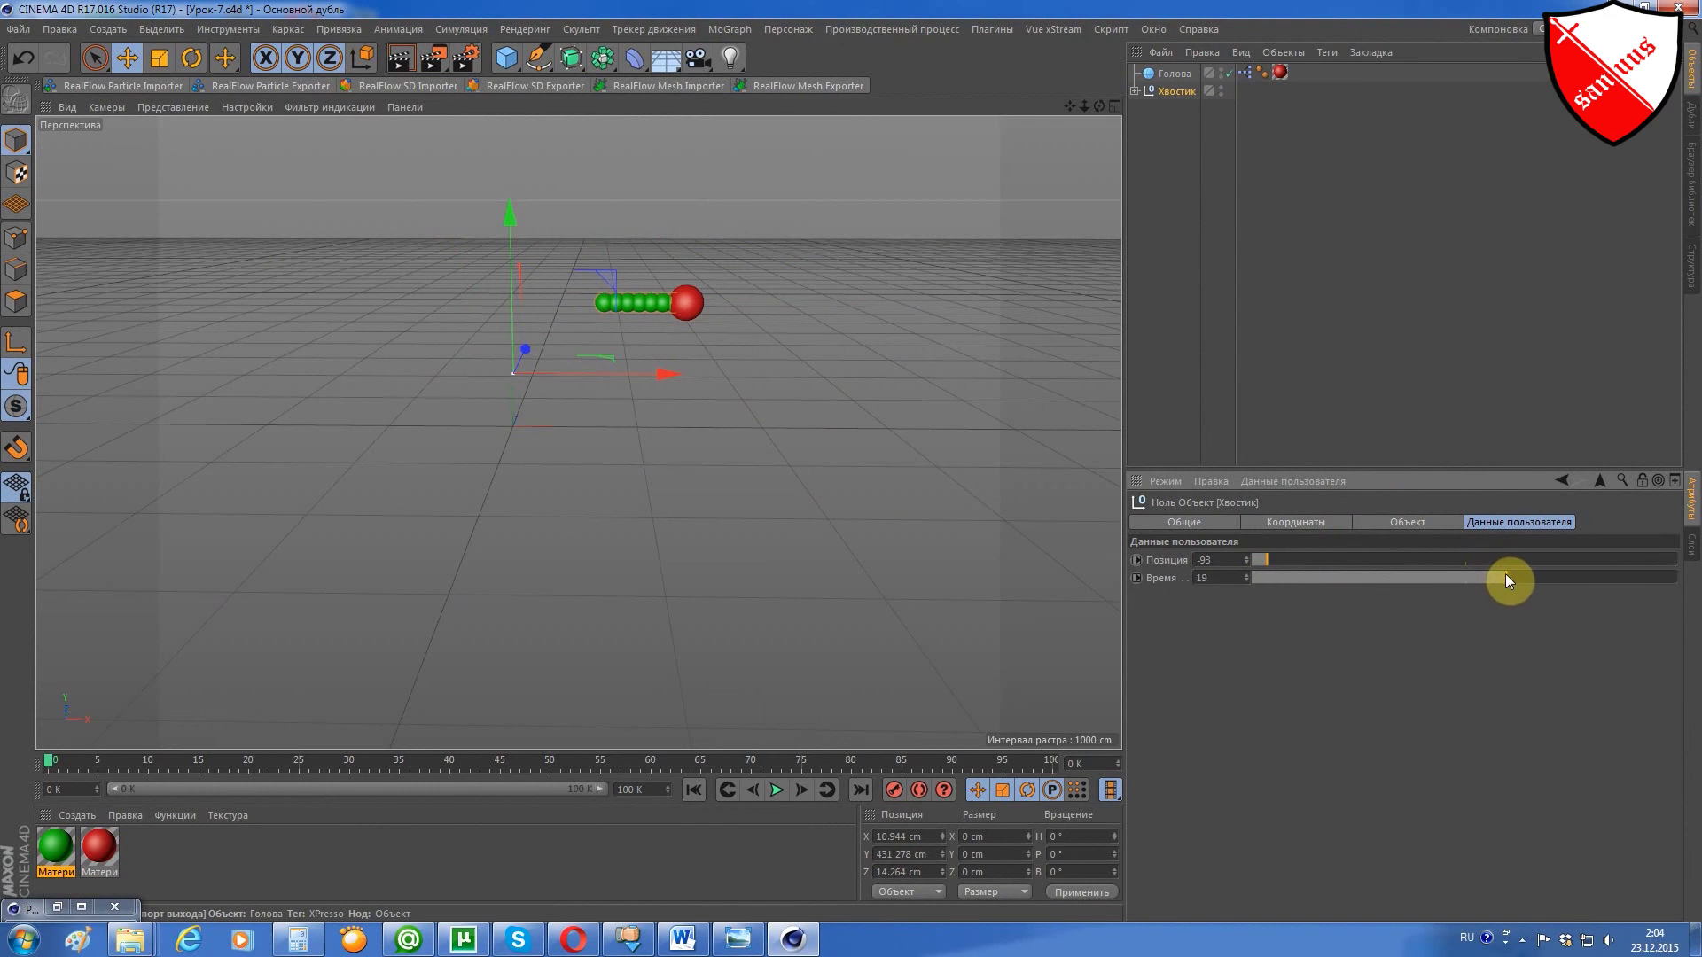
Move Голова to the left and adjust Хвостик's Время slider to realign the tail.
{"action": "left_click", "coordinate": [695, 305]}
{"action": "mouse_move", "coordinate": [922, 215]}
{"action": "left_mouse_down"}
{"action": "mouse_move", "coordinate": [865, 424]}
{"action": "mouse_move", "coordinate": [915, 435]}
{"action": "mouse_move", "coordinate": [492, 427]}
{"action": "mouse_move", "coordinate": [363, 317]}
{"action": "mouse_move", "coordinate": [433, 263]}
{"action": "mouse_move", "coordinate": [585, 251]}
{"action": "mouse_move", "coordinate": [726, 349]}
{"action": "mouse_move", "coordinate": [780, 438]}
{"action": "mouse_move", "coordinate": [893, 316]}
{"action": "mouse_move", "coordinate": [874, 278]}
{"action": "mouse_move", "coordinate": [807, 257]}
{"action": "left_mouse_up"}
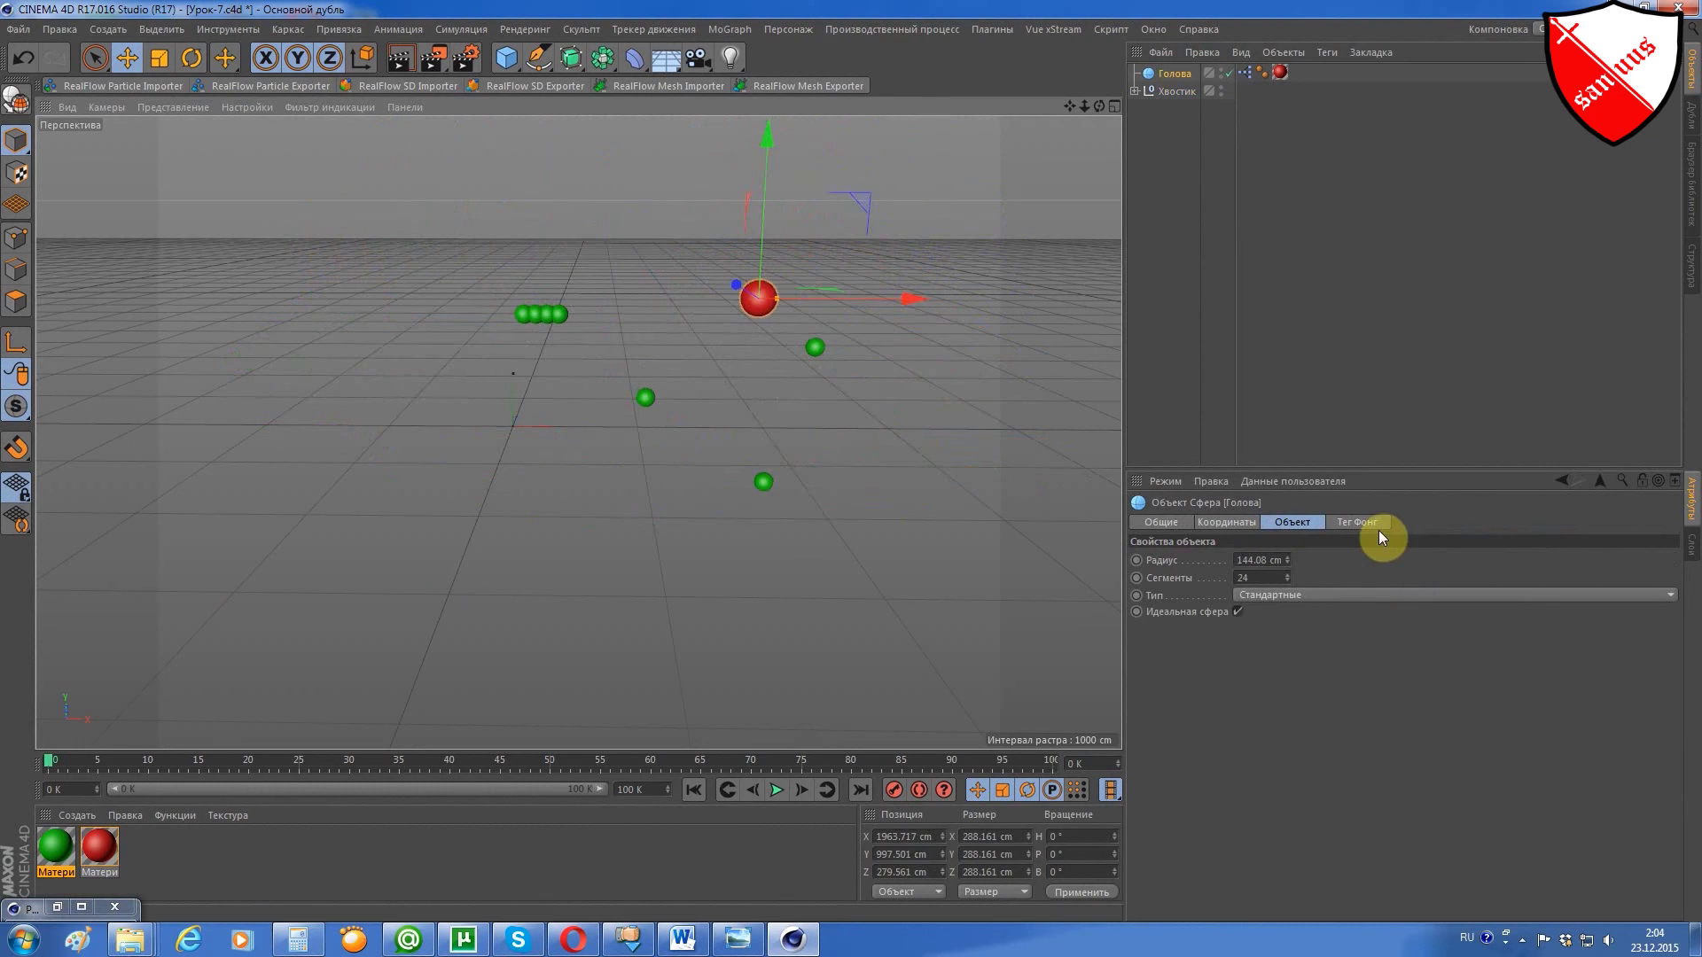
{"action": "left_click", "coordinate": [1177, 92]}
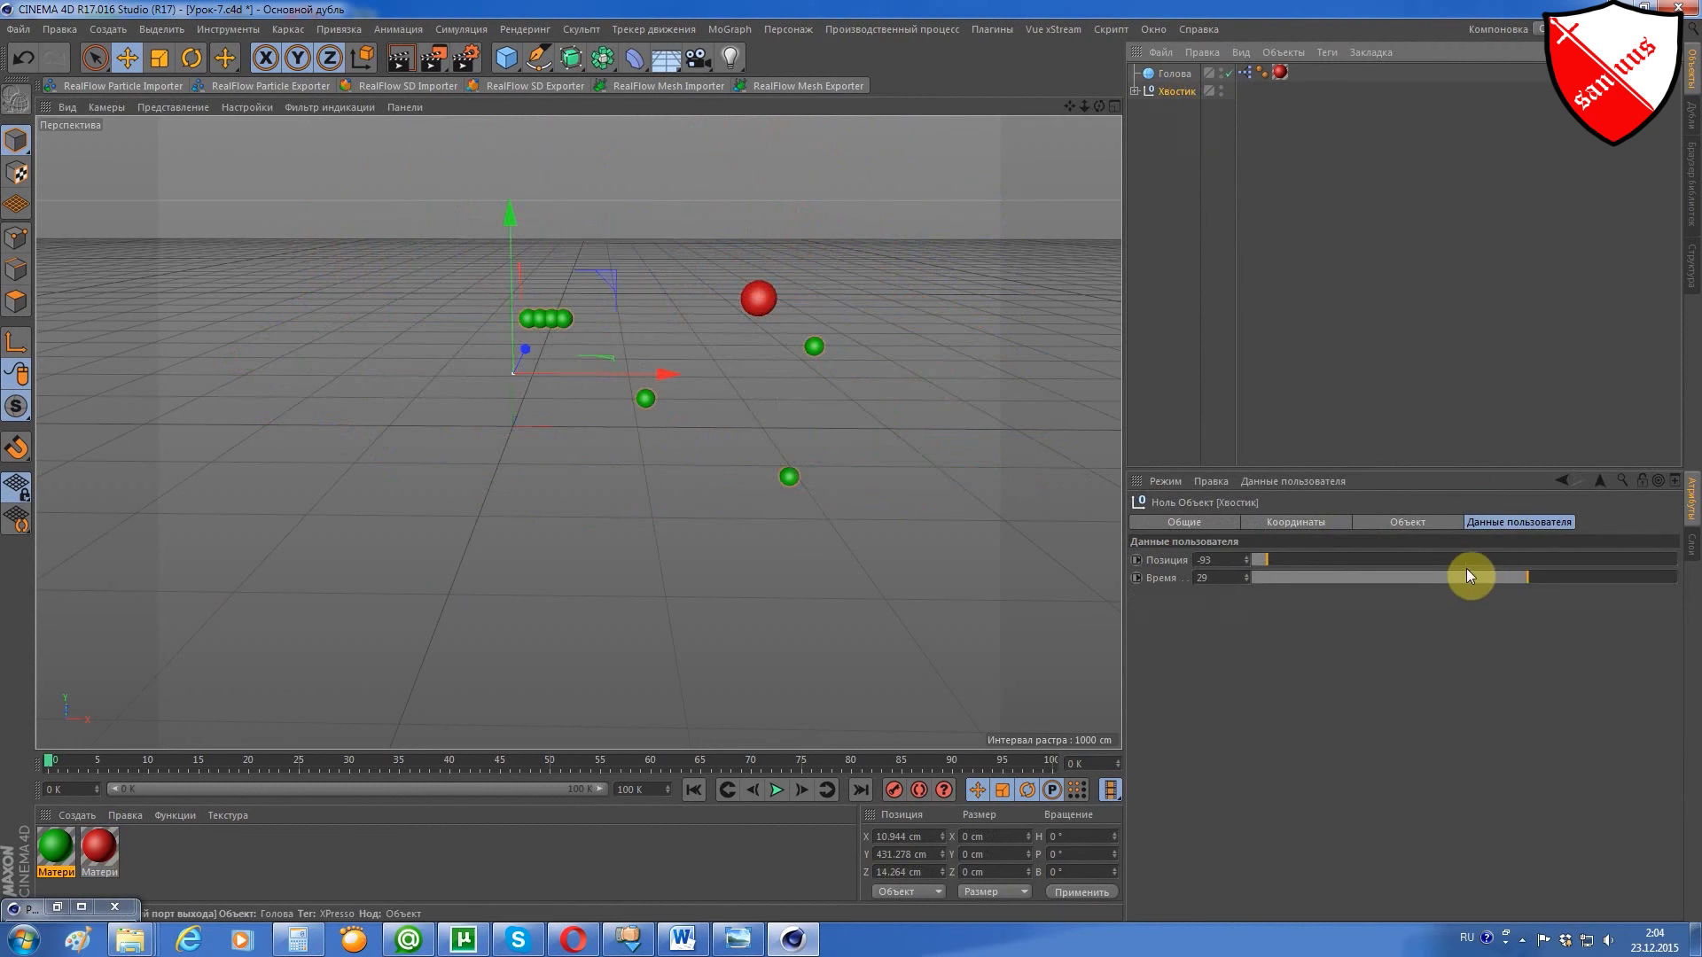
{"action": "left_click_drag", "start_coordinate": [1464, 572], "coordinate": [1427, 576]}
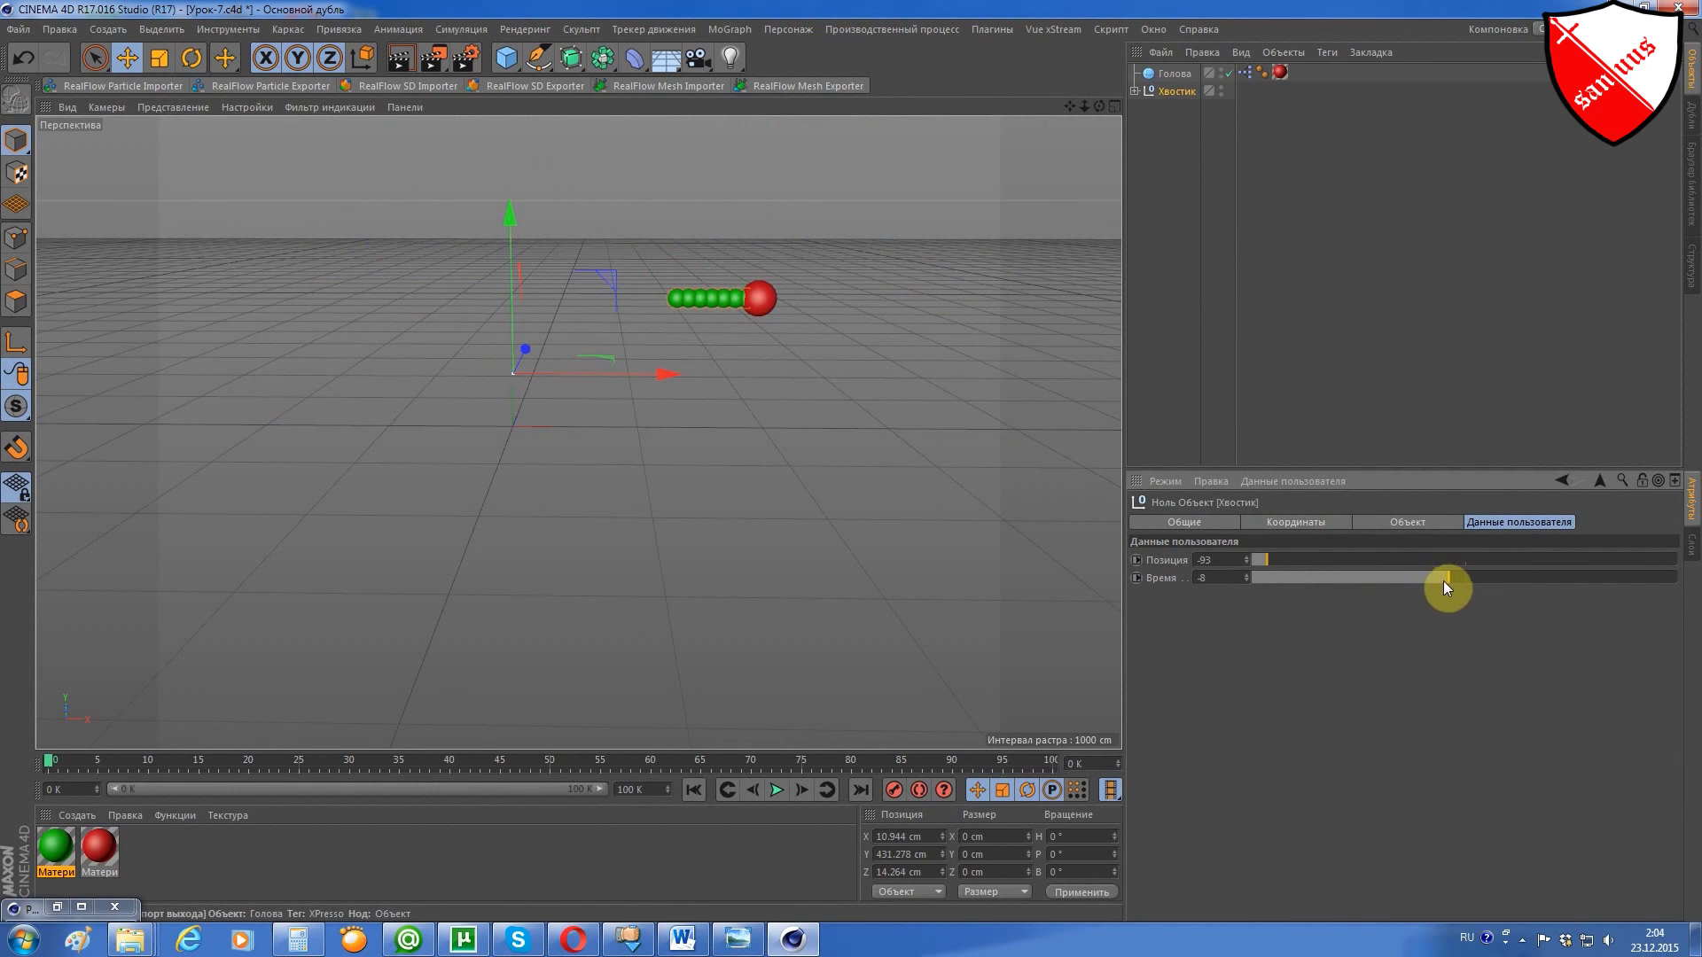
Move Голова up and right, then set Хвостик's Время to 10.
{"action": "left_click", "coordinate": [759, 298]}
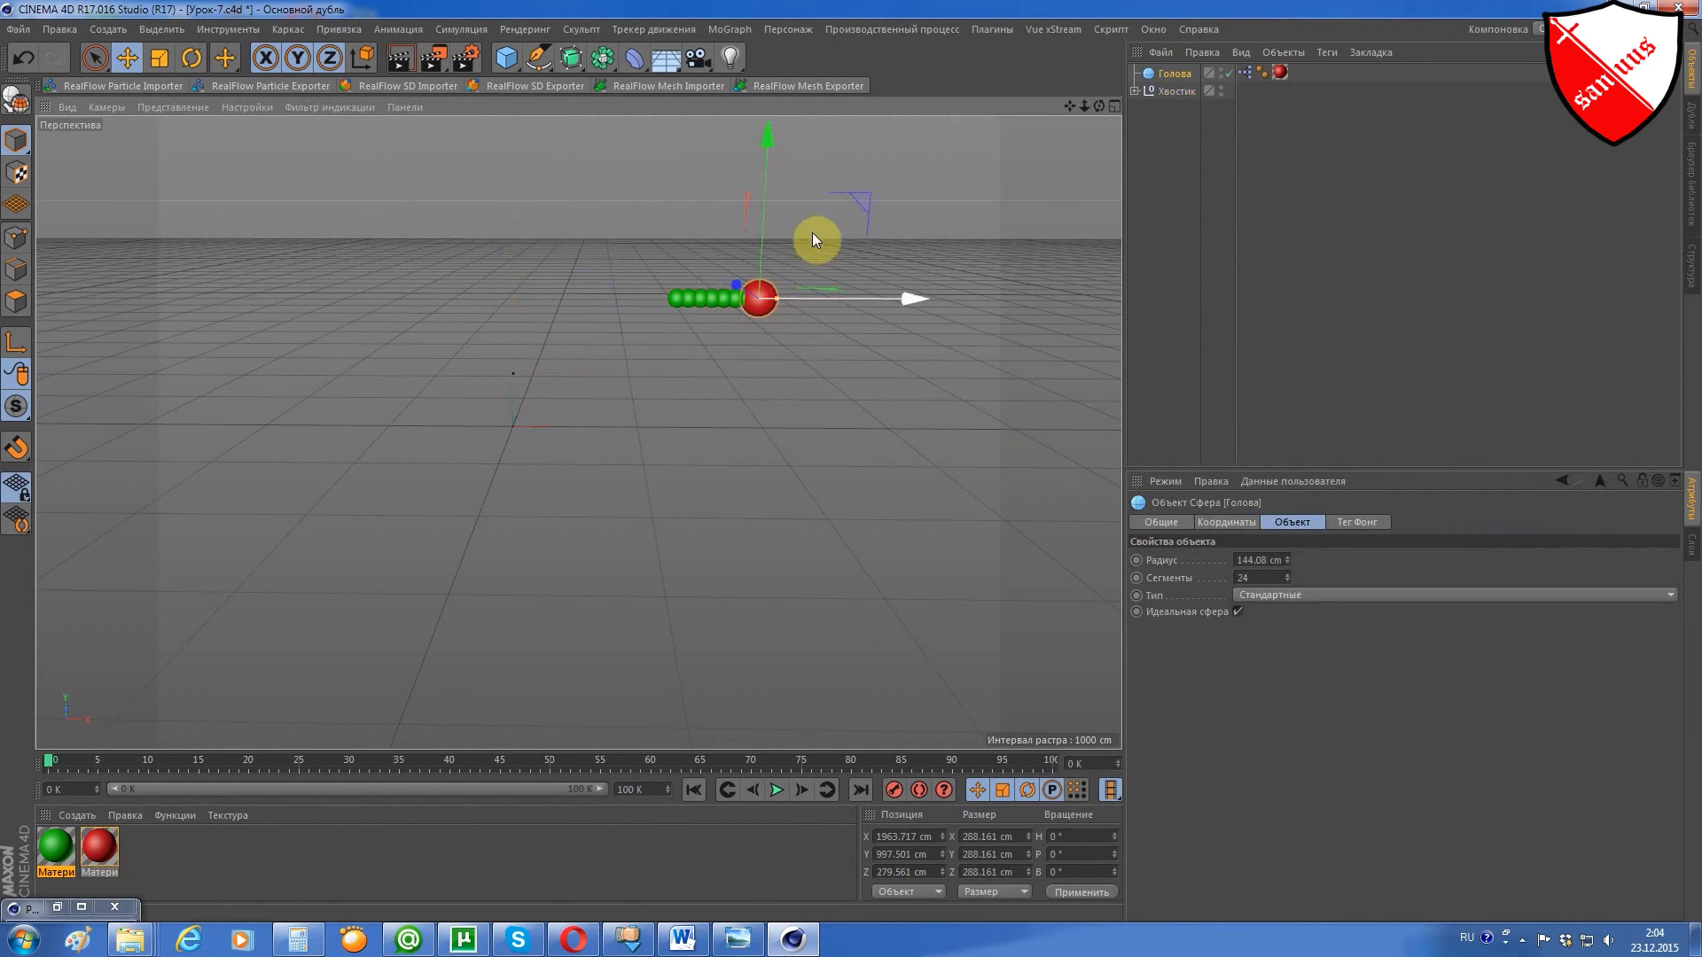
{"action": "mouse_move", "coordinate": [812, 232]}
{"action": "left_mouse_down"}
{"action": "mouse_move", "coordinate": [849, 190]}
{"action": "mouse_move", "coordinate": [615, 445]}
{"action": "mouse_move", "coordinate": [569, 187]}
{"action": "mouse_move", "coordinate": [986, 259]}
{"action": "left_mouse_up"}
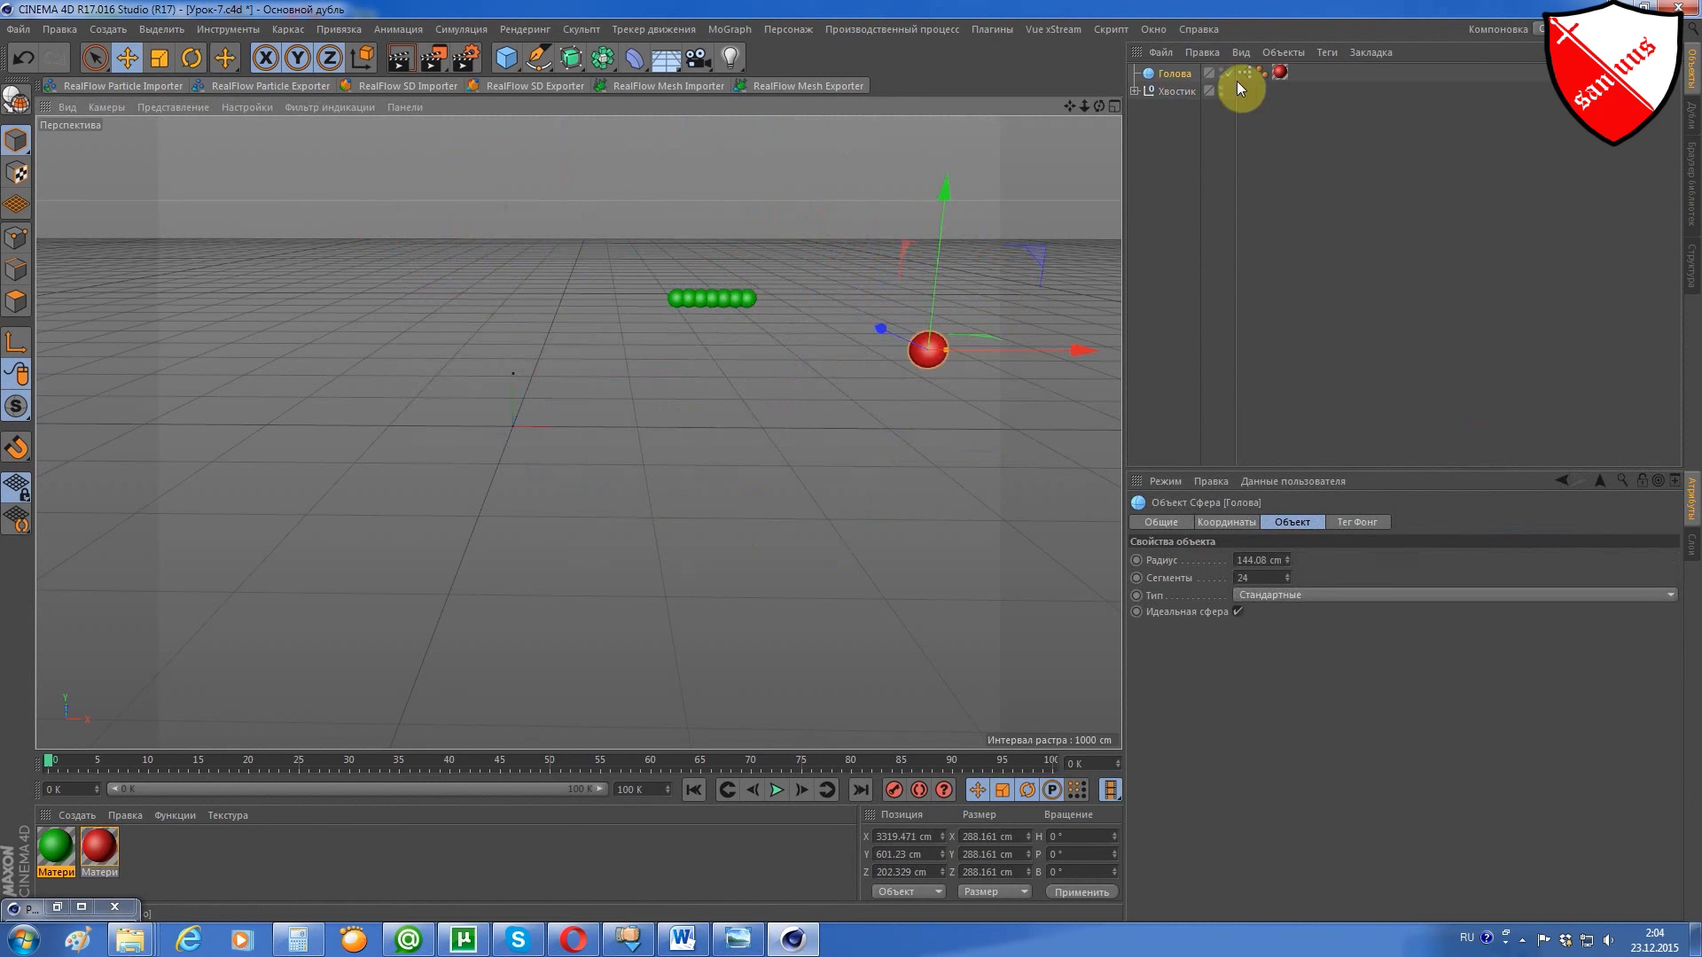
{"action": "left_click", "coordinate": [1182, 100]}
{"action": "left_click", "coordinate": [1217, 578]}
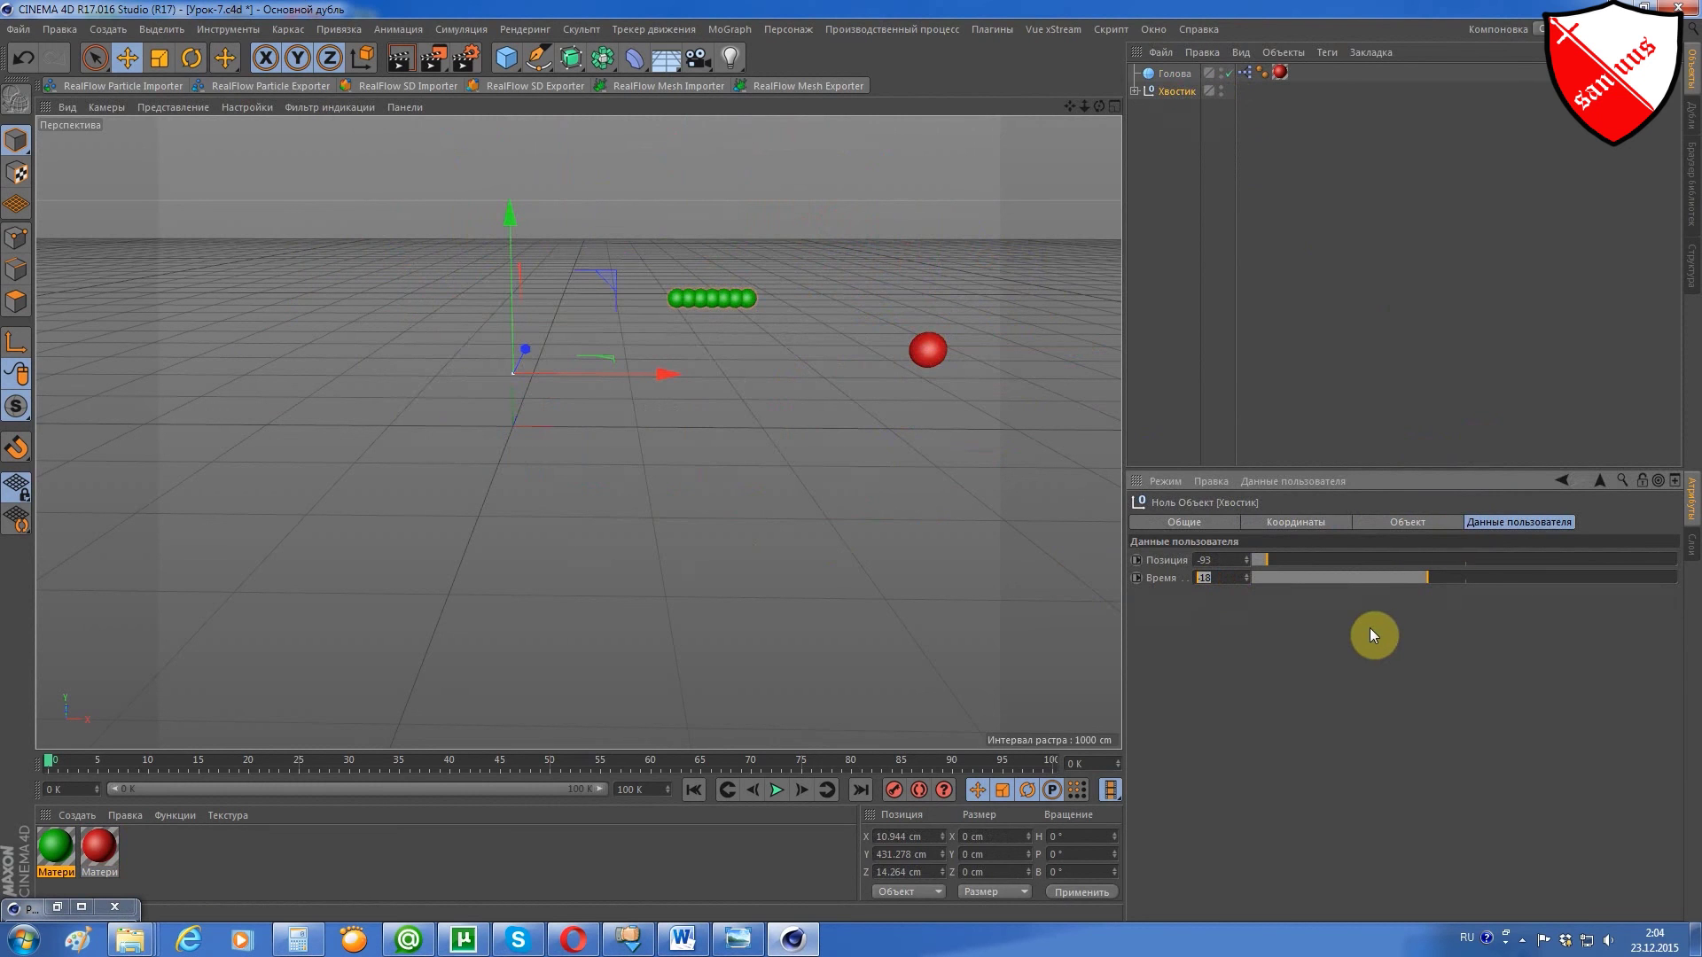
{"action": "type", "text": "10"}
{"action": "key", "text": "Return"}
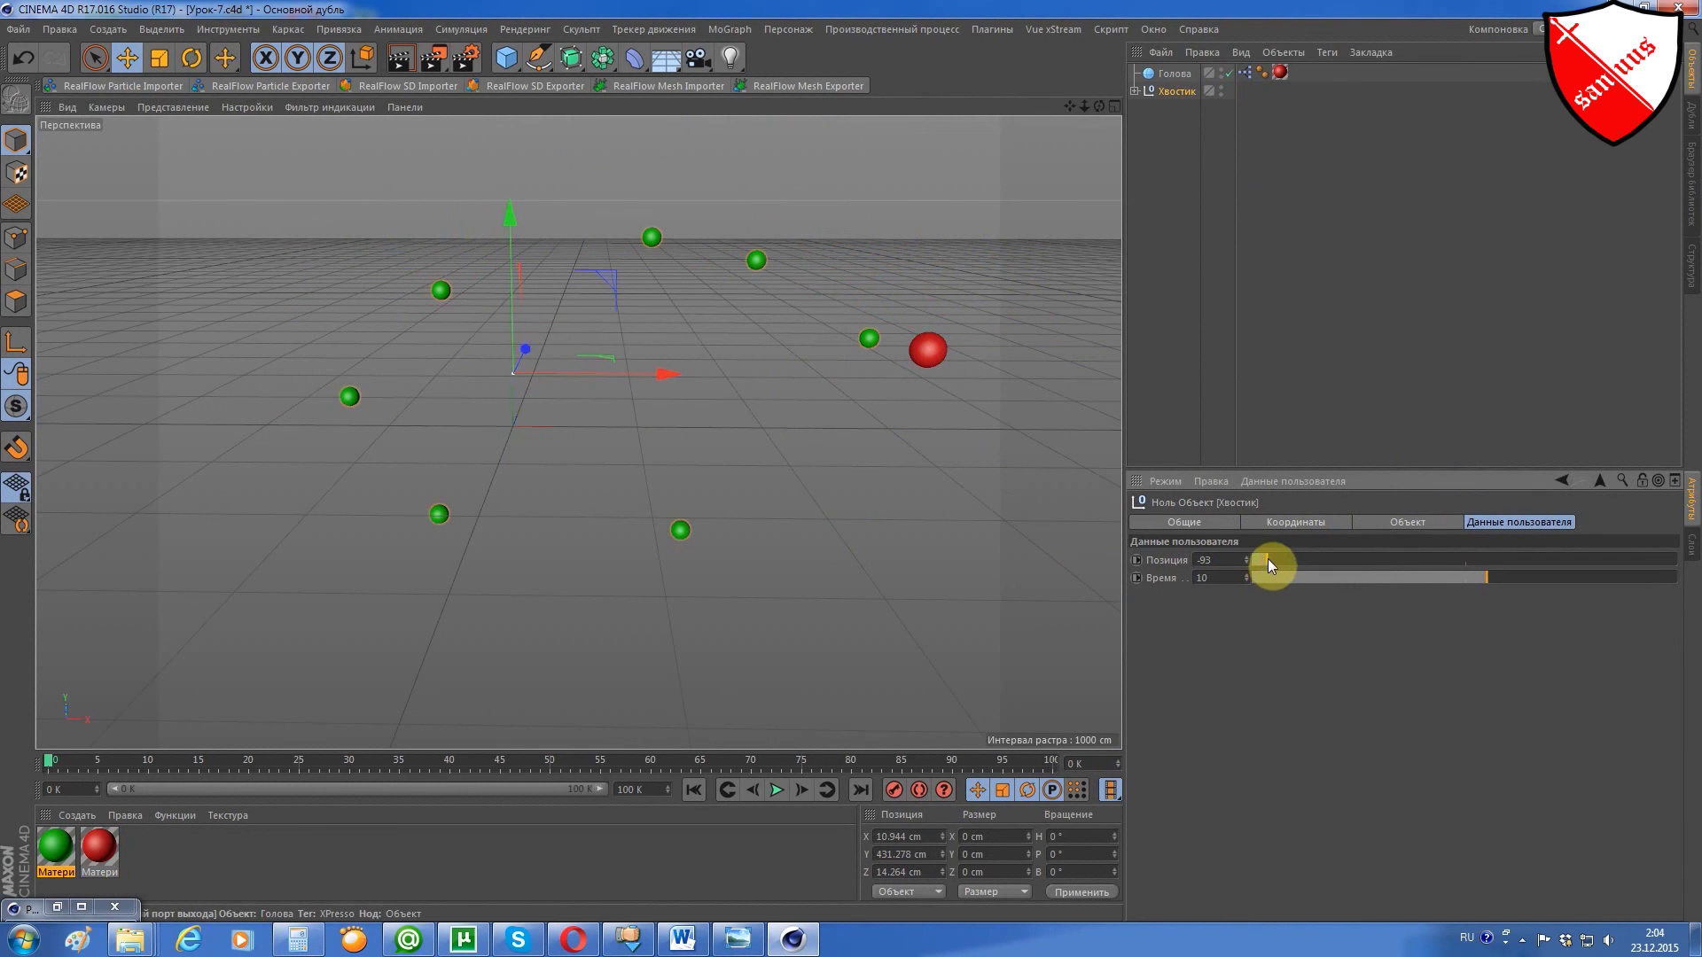
Keep moving Голова while retuning Хвостик to Позиция -61 and Время 4.
{"action": "left_click_drag", "start_coordinate": [1263, 556], "coordinate": [1217, 560]}
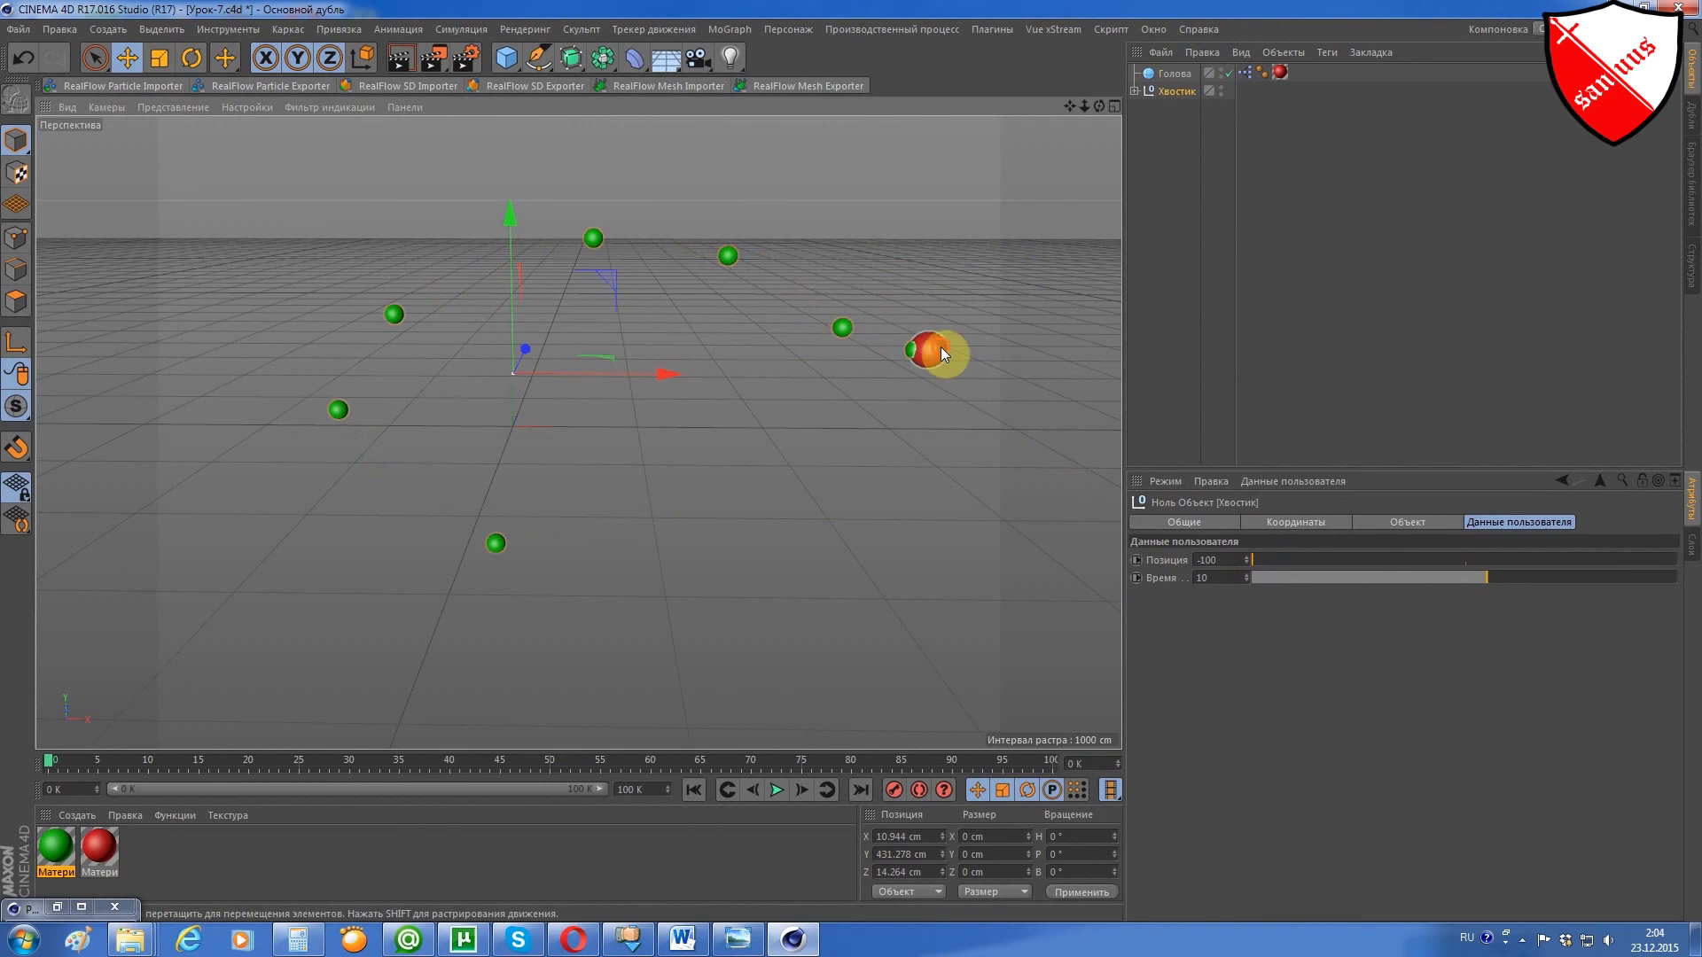
{"action": "mouse_move", "coordinate": [942, 353]}
{"action": "left_mouse_down"}
{"action": "mouse_move", "coordinate": [979, 301]}
{"action": "mouse_move", "coordinate": [880, 140]}
{"action": "mouse_move", "coordinate": [655, 315]}
{"action": "mouse_move", "coordinate": [263, 324]}
{"action": "mouse_move", "coordinate": [479, 205]}
{"action": "mouse_move", "coordinate": [961, 418]}
{"action": "mouse_move", "coordinate": [809, 244]}
{"action": "mouse_move", "coordinate": [316, 505]}
{"action": "mouse_move", "coordinate": [471, 217]}
{"action": "mouse_move", "coordinate": [621, 201]}
{"action": "left_mouse_up"}
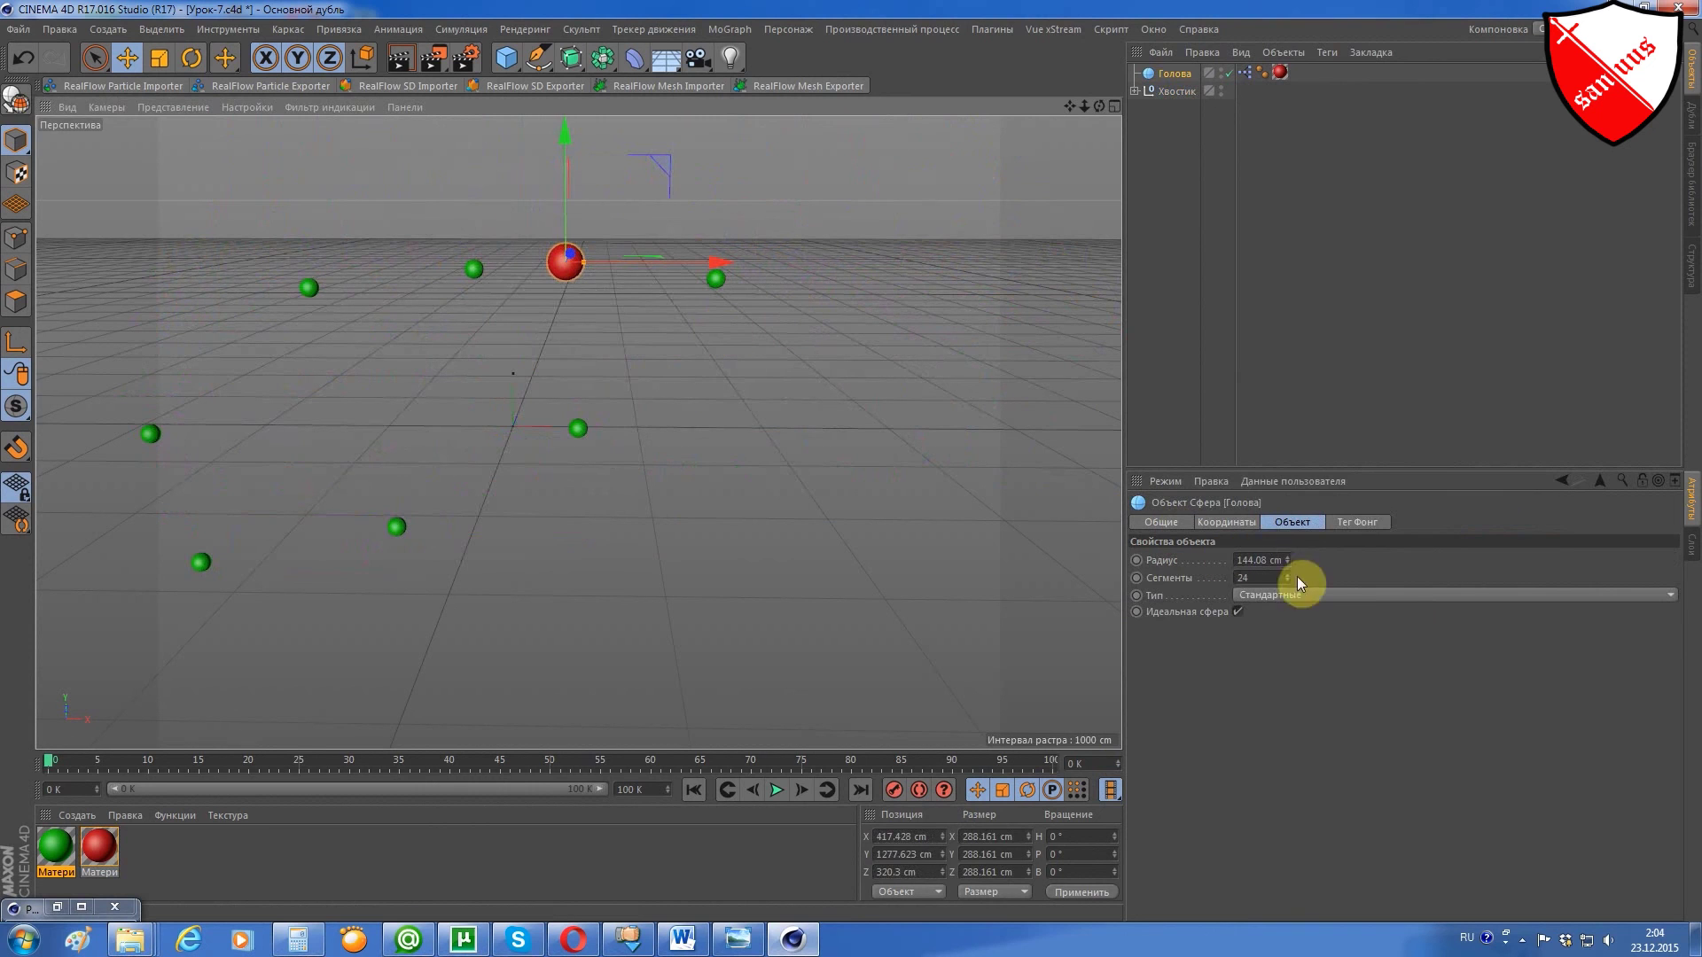
{"action": "left_click", "coordinate": [1177, 91]}
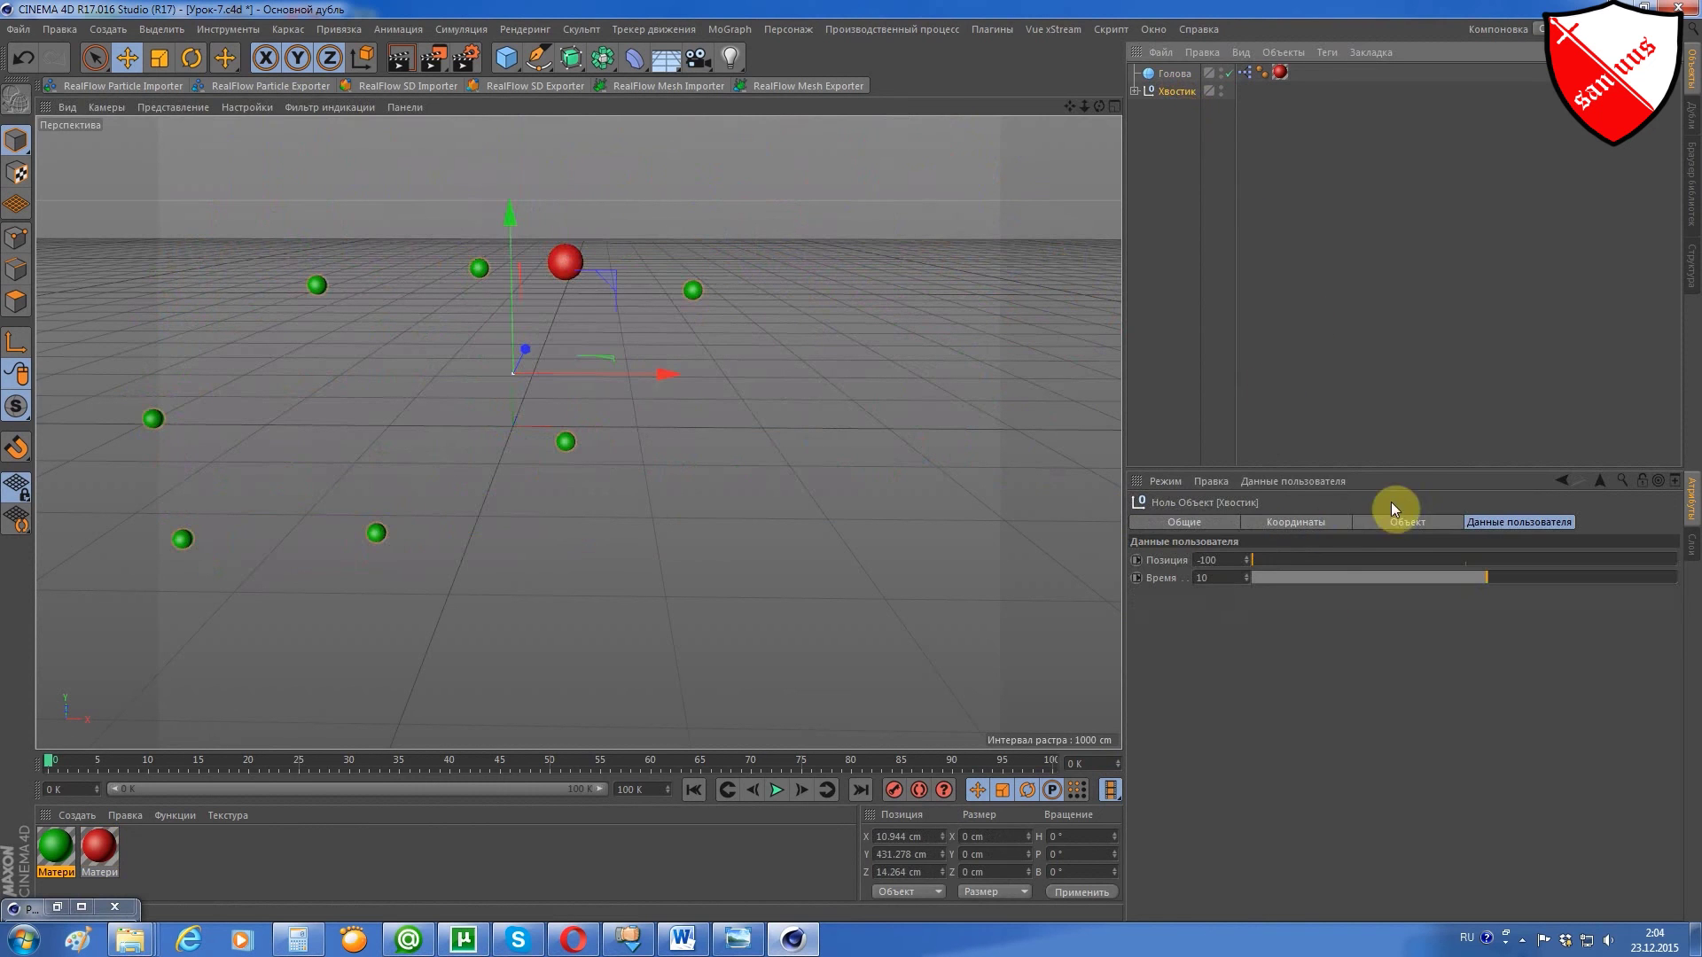
{"action": "left_click_drag", "start_coordinate": [1263, 558], "coordinate": [1454, 578]}
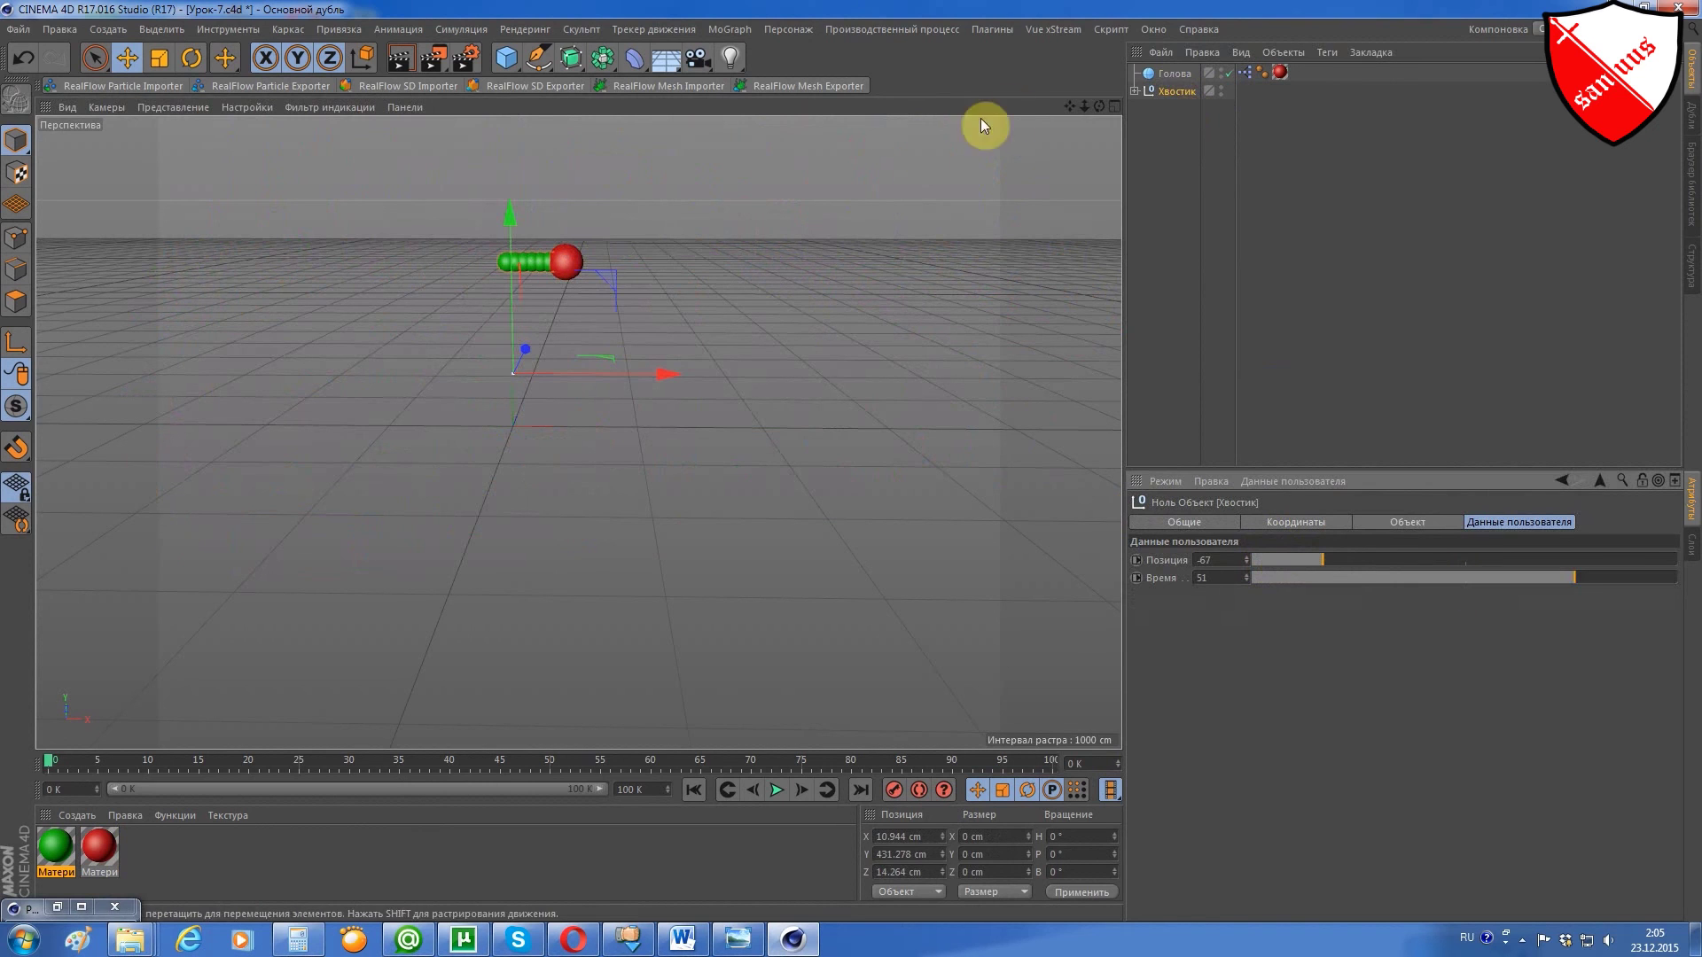
{"action": "left_click", "coordinate": [1147, 72]}
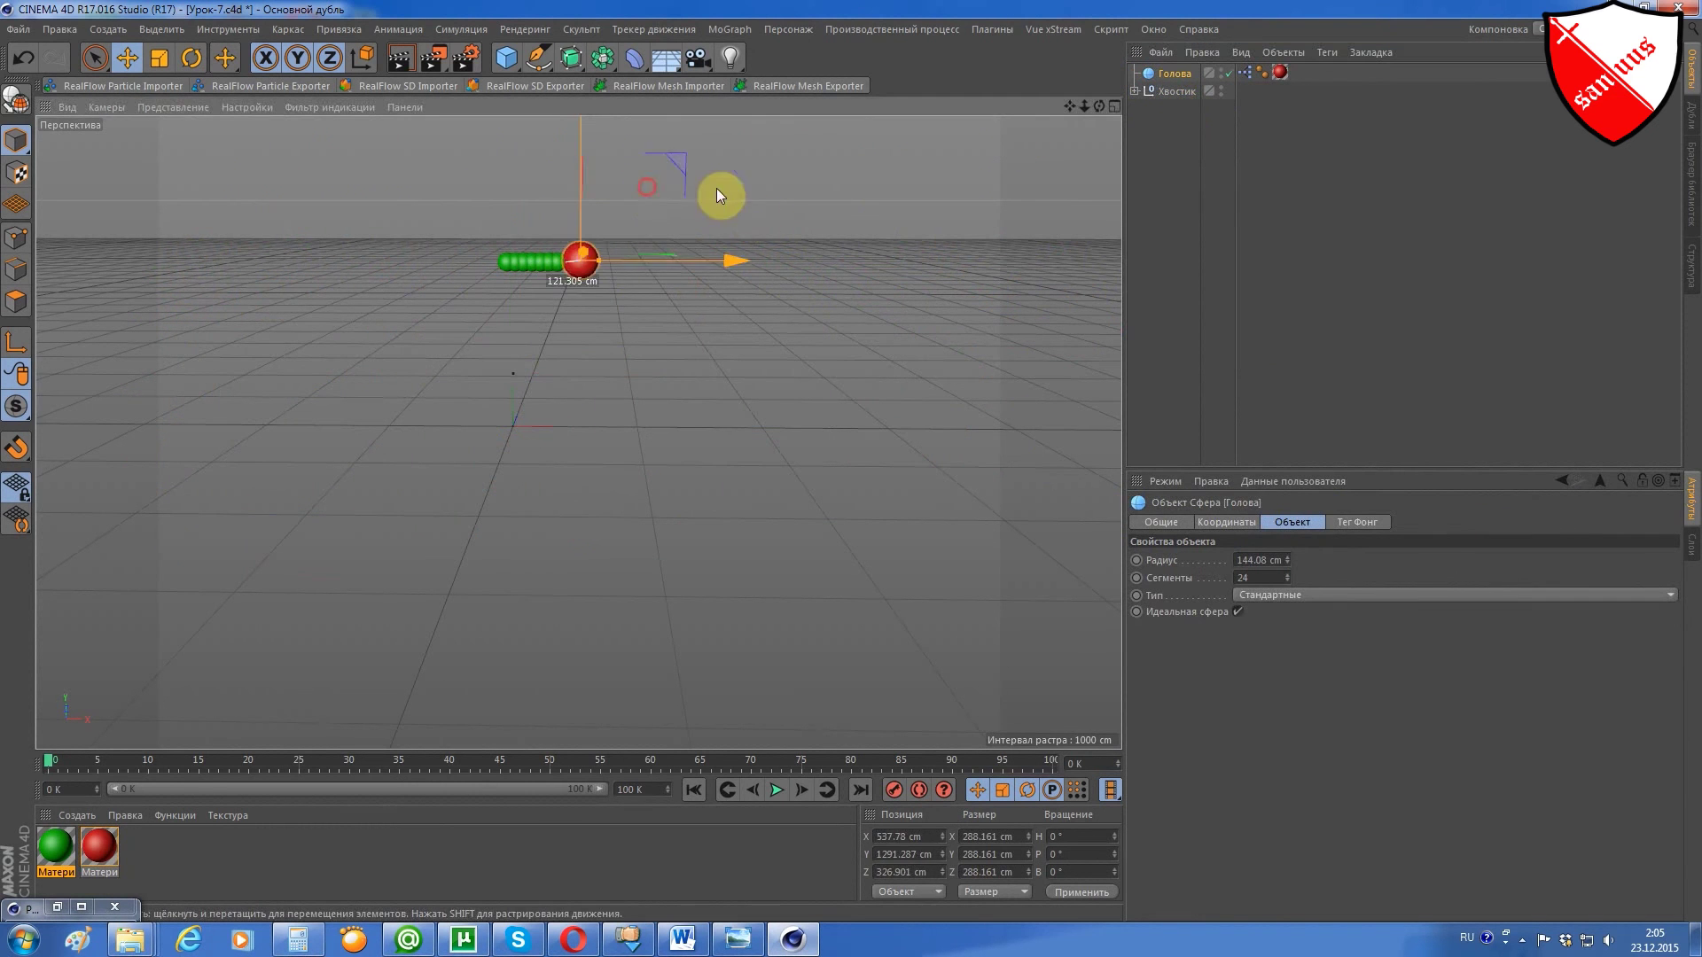
{"action": "mouse_move", "coordinate": [717, 187]}
{"action": "left_mouse_down"}
{"action": "mouse_move", "coordinate": [338, 311]}
{"action": "mouse_move", "coordinate": [806, 151]}
{"action": "mouse_move", "coordinate": [699, 259]}
{"action": "mouse_move", "coordinate": [445, 422]}
{"action": "mouse_move", "coordinate": [673, 524]}
{"action": "mouse_move", "coordinate": [864, 342]}
{"action": "mouse_move", "coordinate": [635, 217]}
{"action": "mouse_move", "coordinate": [710, 175]}
{"action": "mouse_move", "coordinate": [759, 231]}
{"action": "mouse_move", "coordinate": [695, 211]}
{"action": "left_mouse_up"}
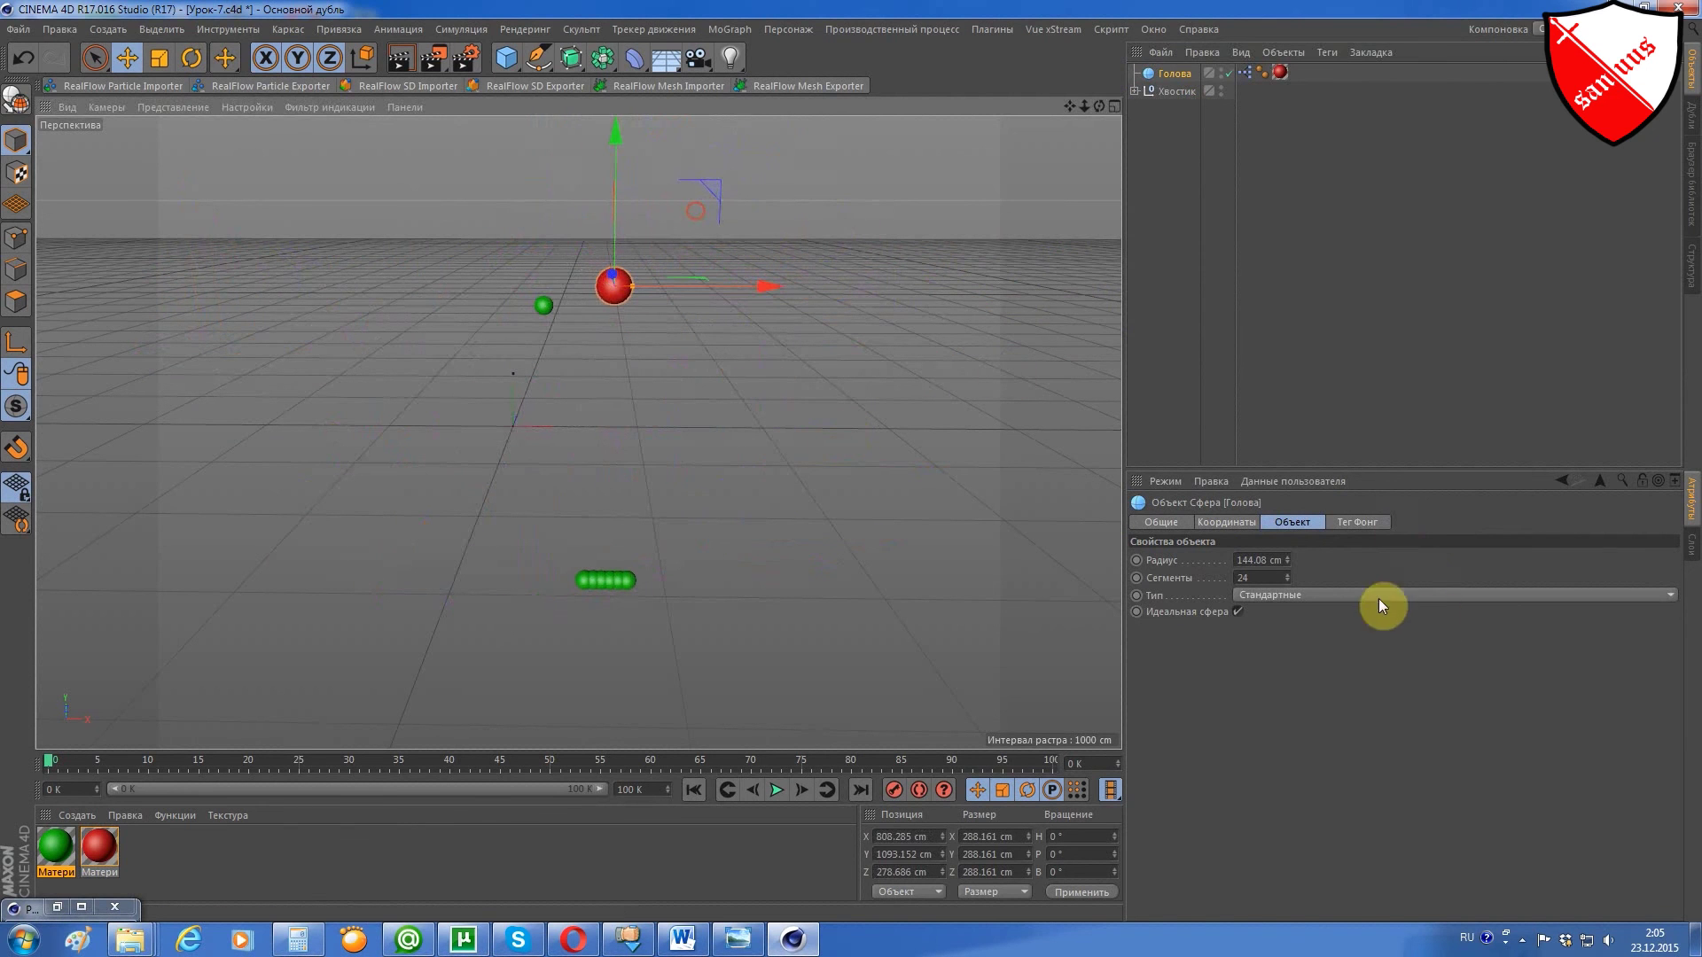
{"action": "left_click", "coordinate": [1177, 92]}
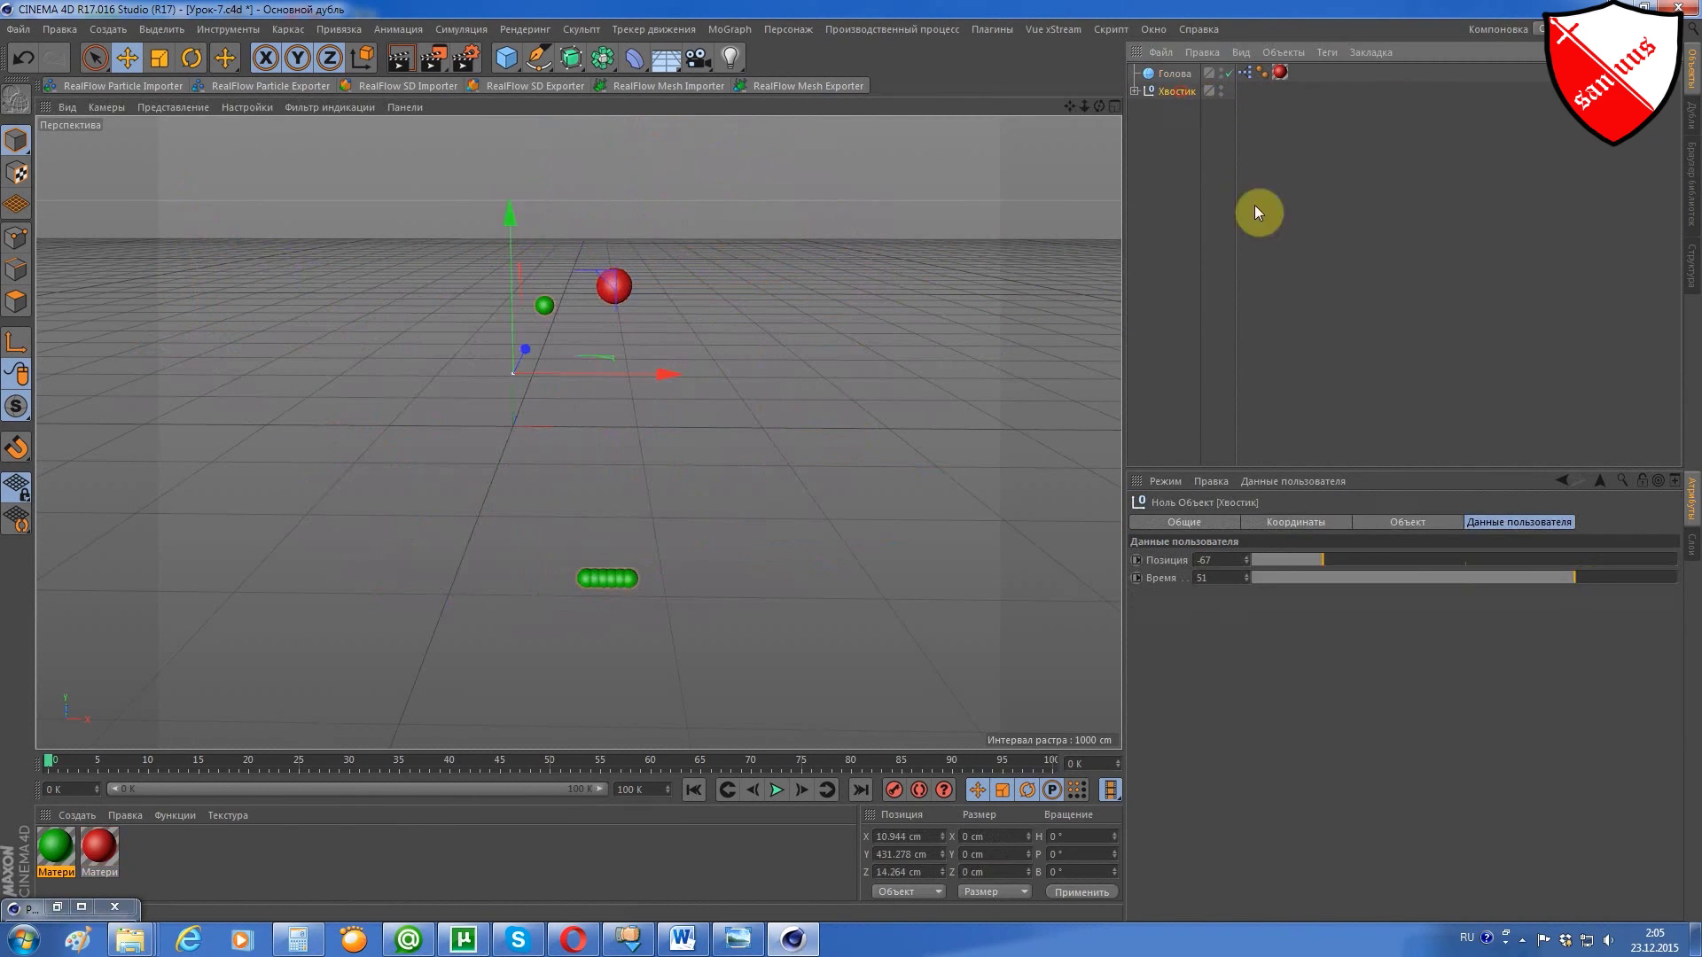
{"action": "left_click_drag", "start_coordinate": [1561, 581], "coordinate": [1474, 585]}
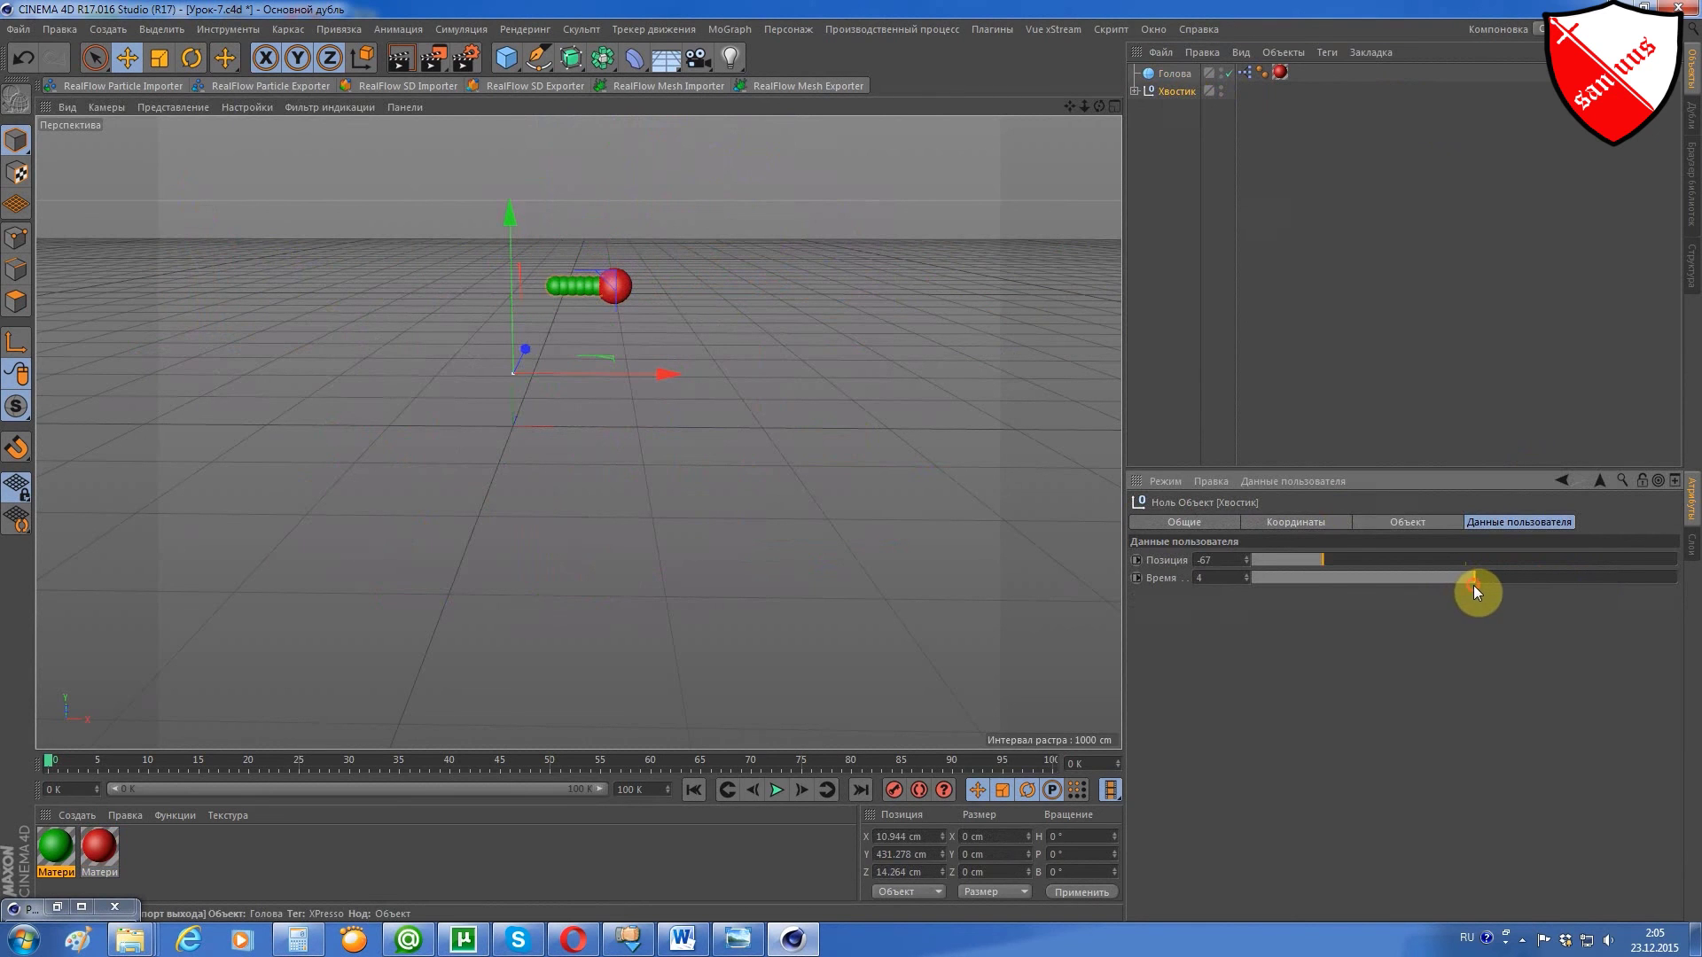
Copy tail spheres Хвост through Хвост.6 under Хвостик, then select Голова.
{"action": "left_click", "coordinate": [1135, 90]}
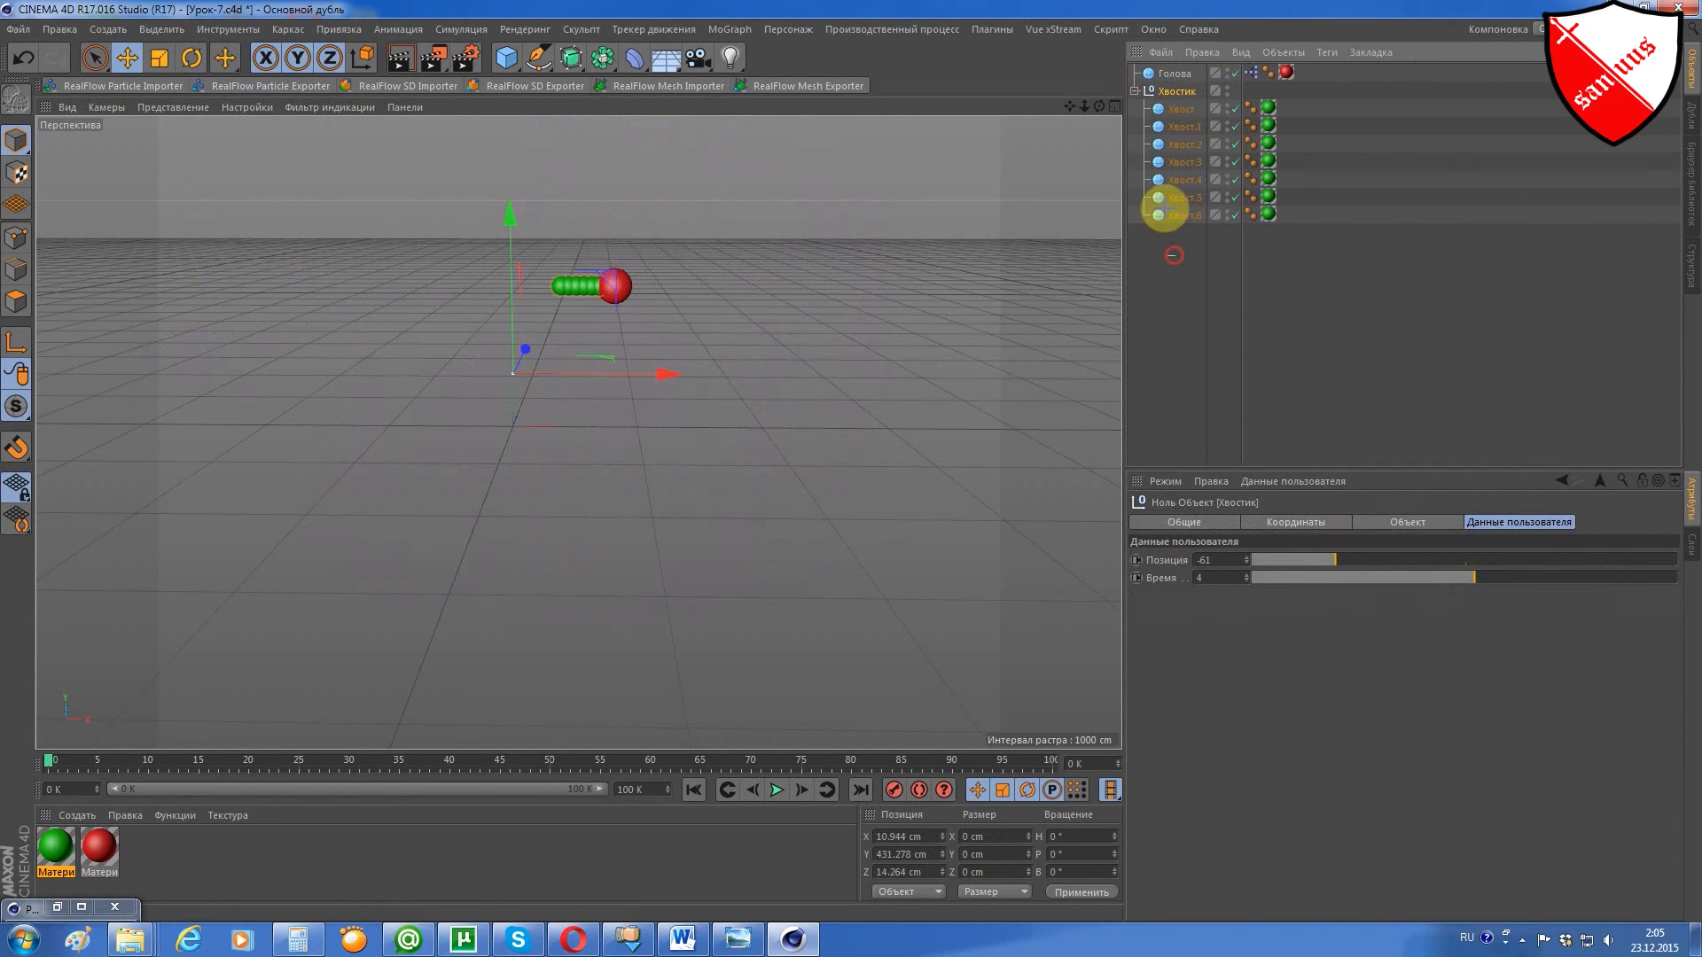
{"action": "left_click_drag", "start_coordinate": [1161, 208], "coordinate": [1161, 118]}
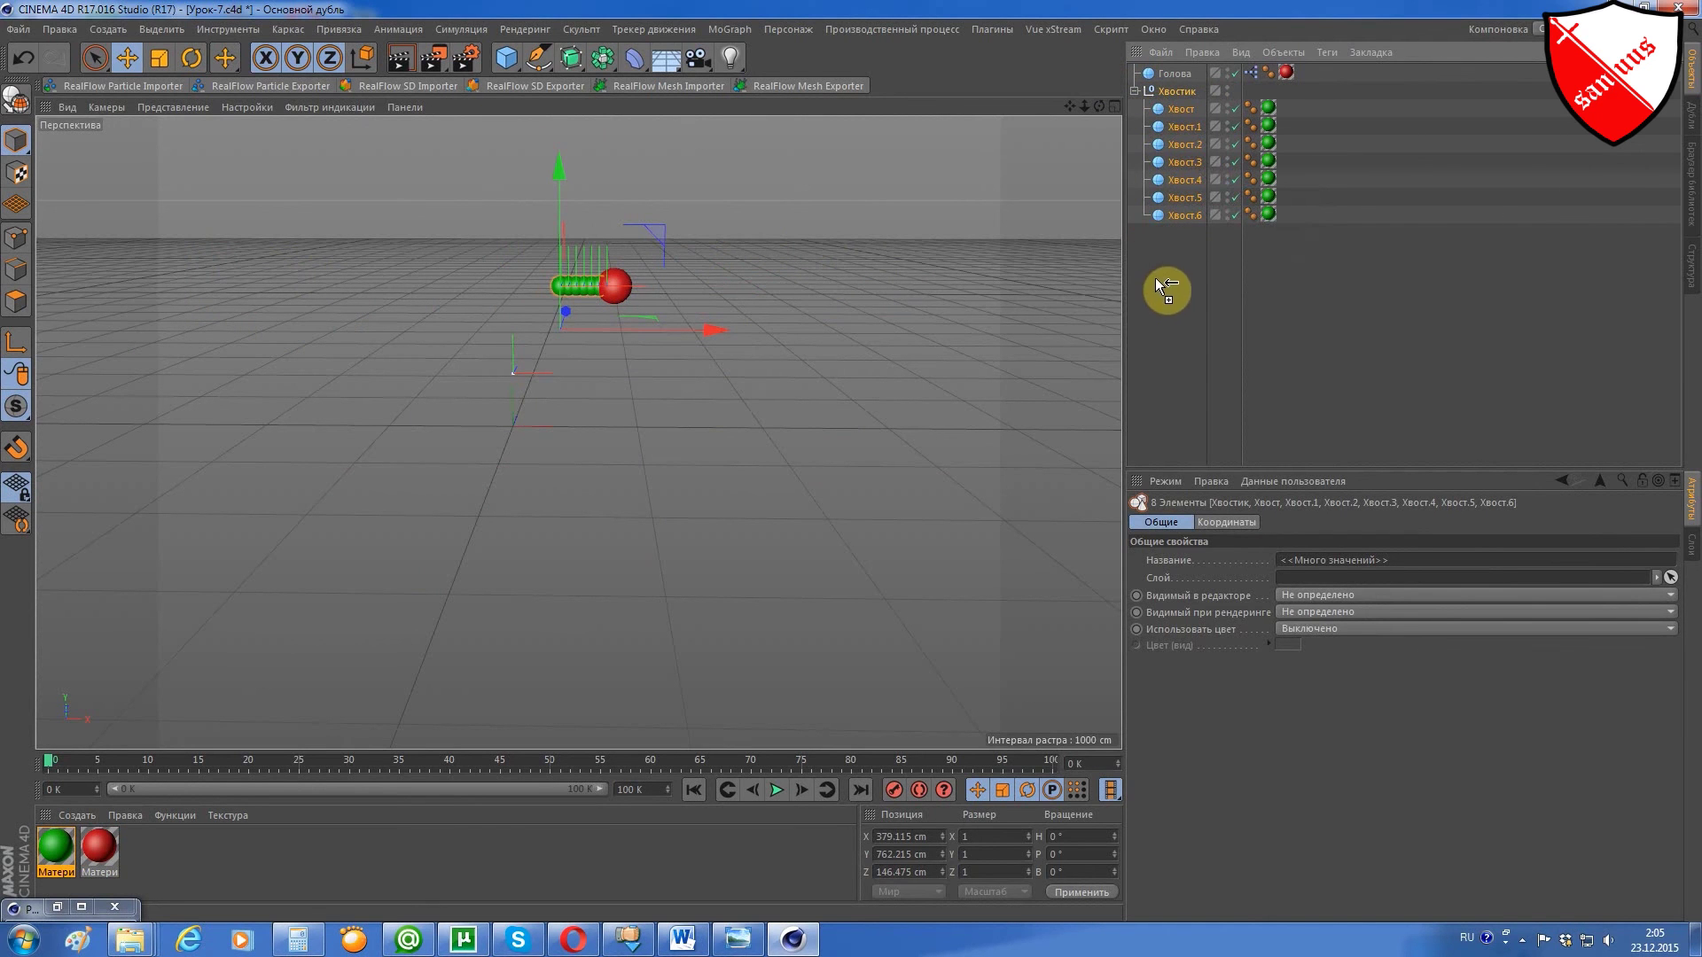
{"action": "left_click_drag", "start_coordinate": [1156, 278], "coordinate": [1168, 261], "text": "ctrl"}
{"action": "left_click", "coordinate": [1170, 392]}
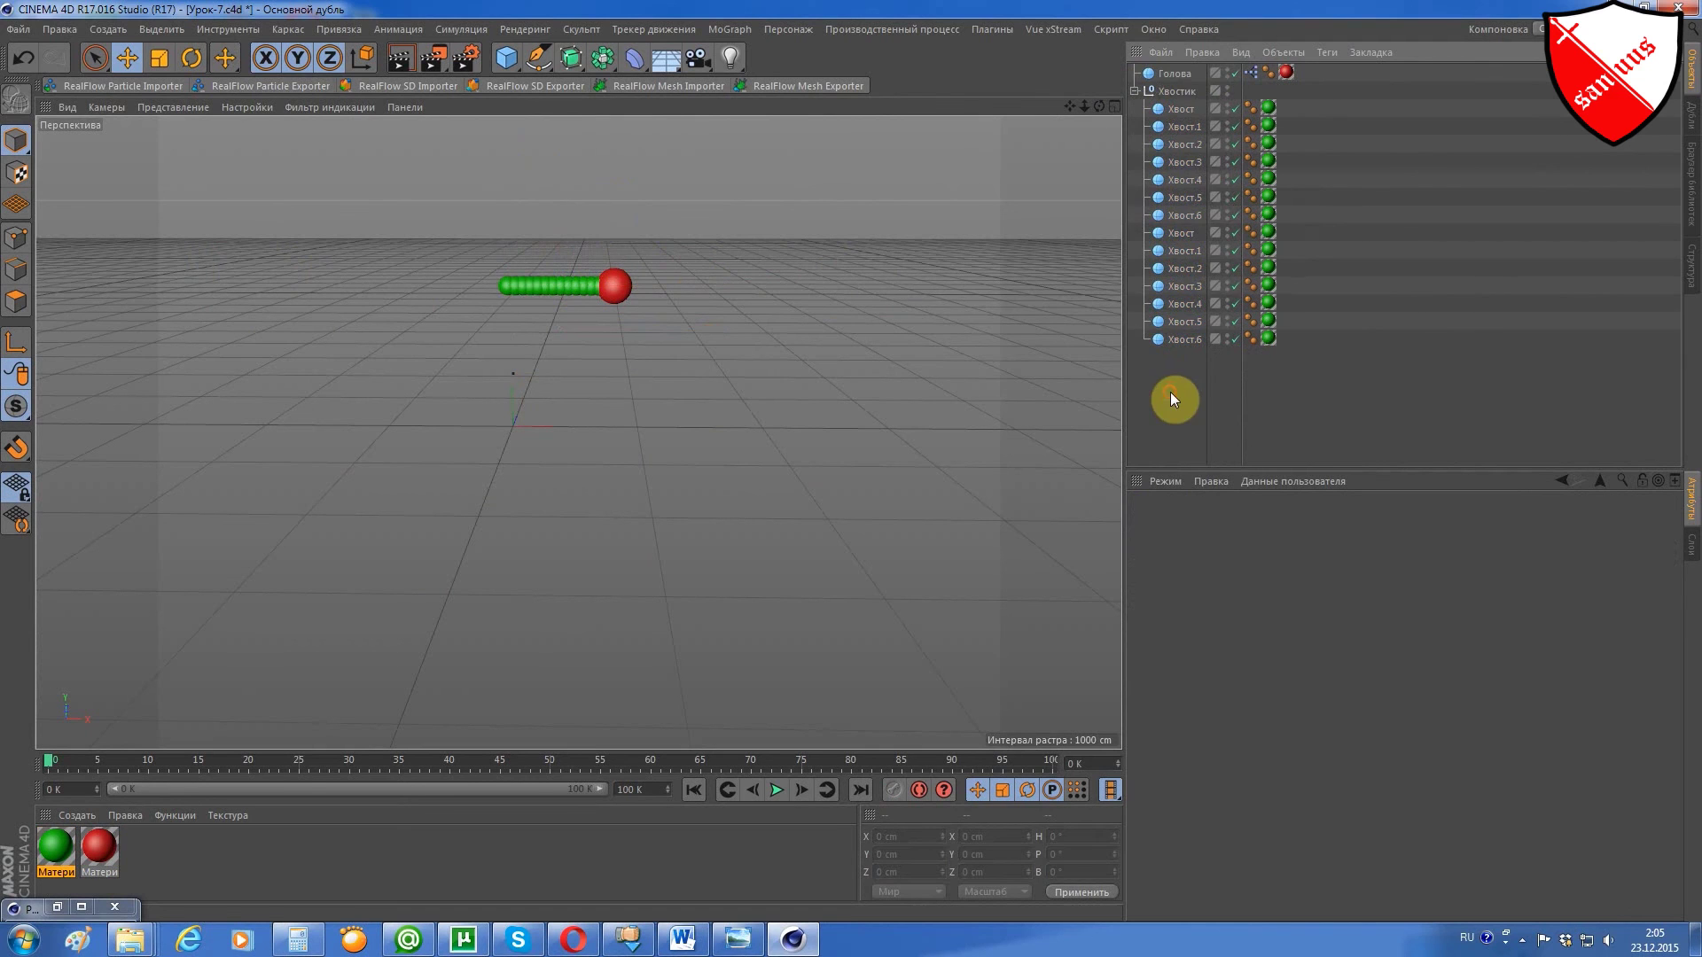
{"action": "left_click", "coordinate": [1172, 73]}
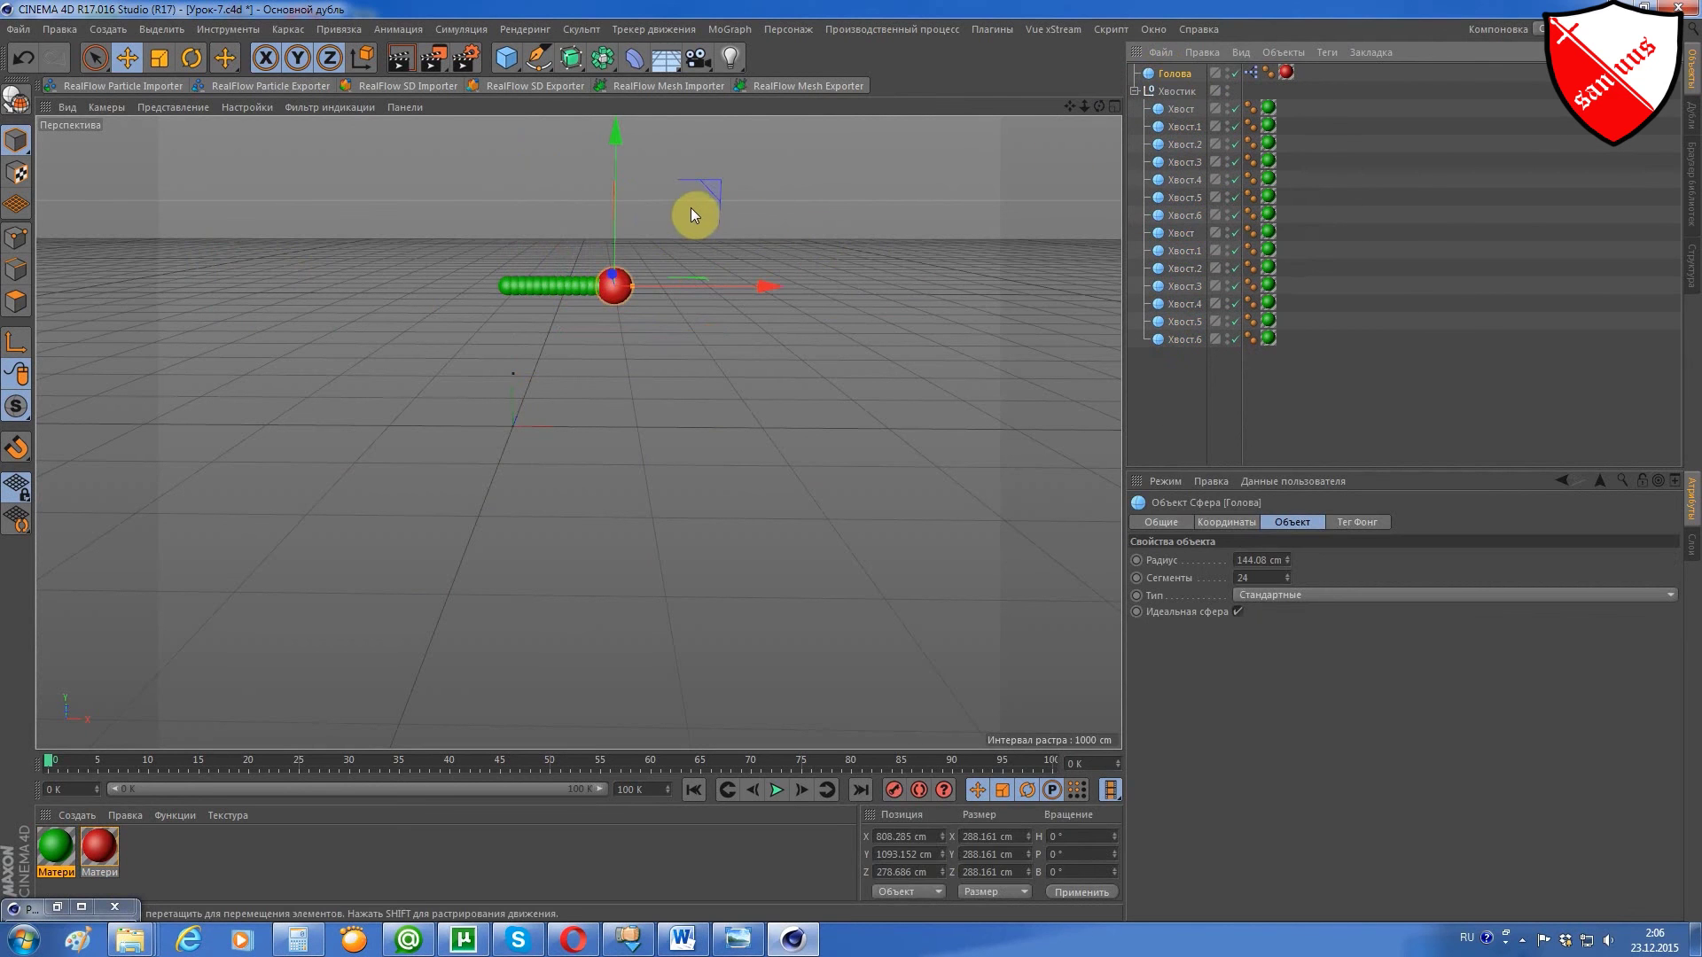
Drag the red Голова sphere to test the tail, select Хвостик, and restore the XPresso editor.
{"action": "mouse_move", "coordinate": [705, 200]}
{"action": "left_mouse_down"}
{"action": "mouse_move", "coordinate": [711, 450]}
{"action": "mouse_move", "coordinate": [486, 158]}
{"action": "mouse_move", "coordinate": [849, 122]}
{"action": "mouse_move", "coordinate": [702, 464]}
{"action": "mouse_move", "coordinate": [294, 177]}
{"action": "mouse_move", "coordinate": [843, 239]}
{"action": "mouse_move", "coordinate": [614, 151]}
{"action": "mouse_move", "coordinate": [429, 433]}
{"action": "mouse_move", "coordinate": [564, 292]}
{"action": "mouse_move", "coordinate": [824, 202]}
{"action": "mouse_move", "coordinate": [482, 513]}
{"action": "mouse_move", "coordinate": [638, 210]}
{"action": "mouse_move", "coordinate": [846, 220]}
{"action": "mouse_move", "coordinate": [864, 199]}
{"action": "left_mouse_up"}
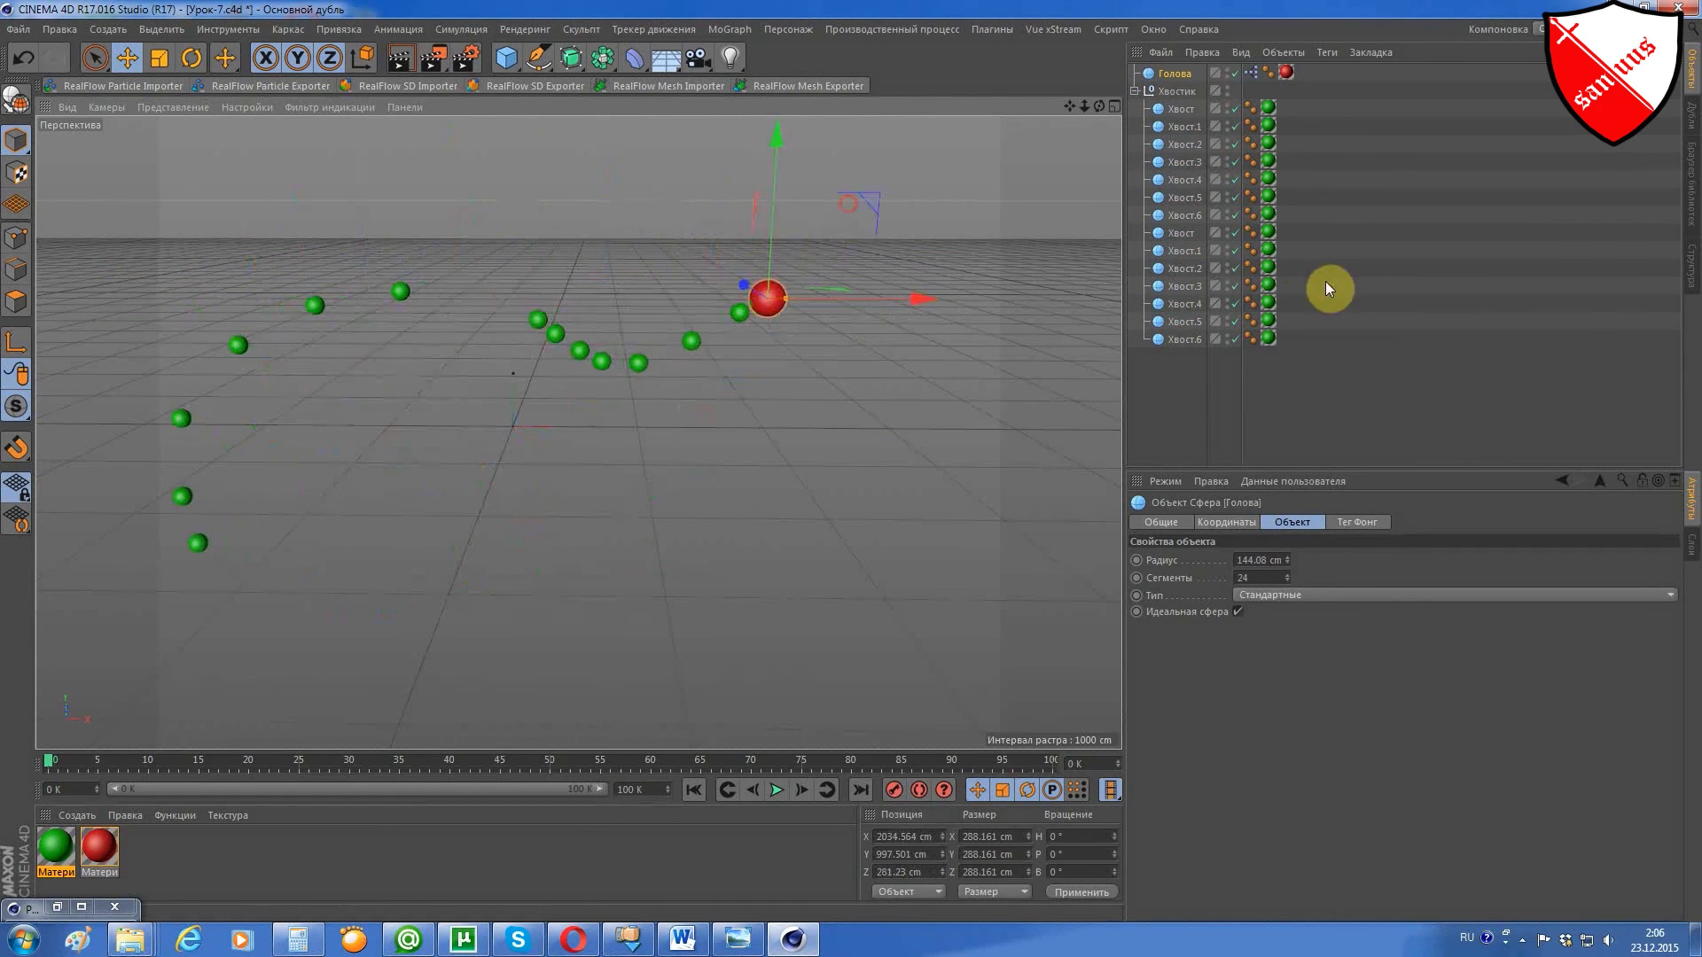
{"action": "left_click", "coordinate": [1188, 93]}
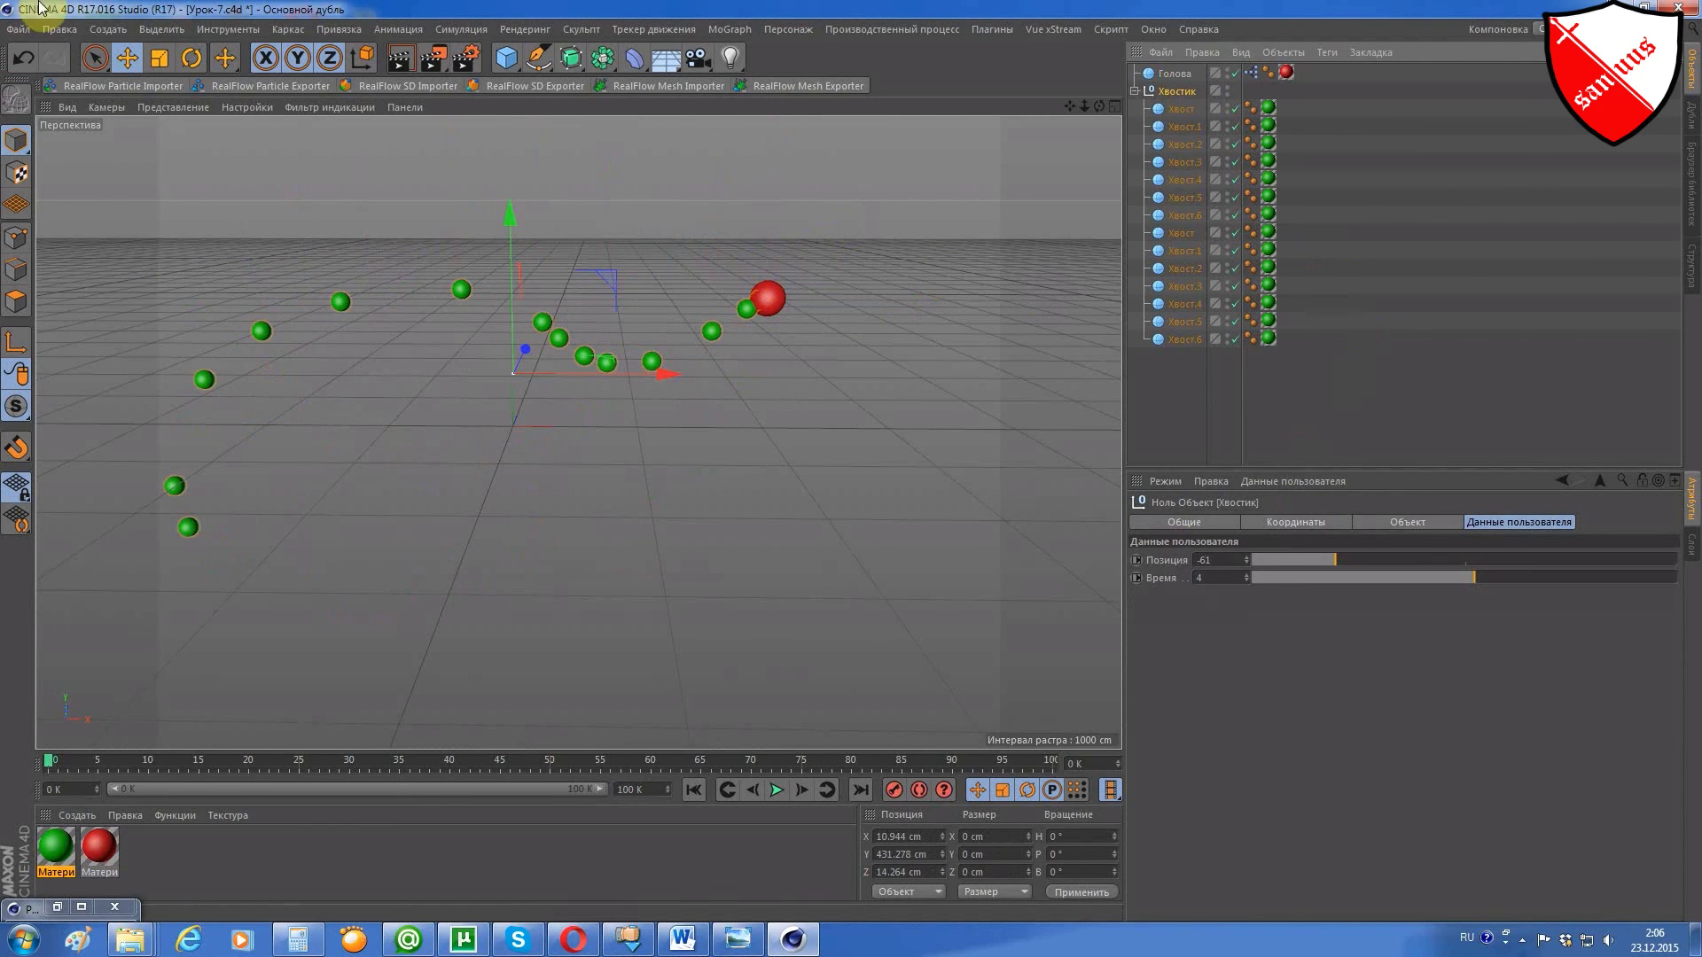
{"action": "left_click", "coordinate": [51, 906]}
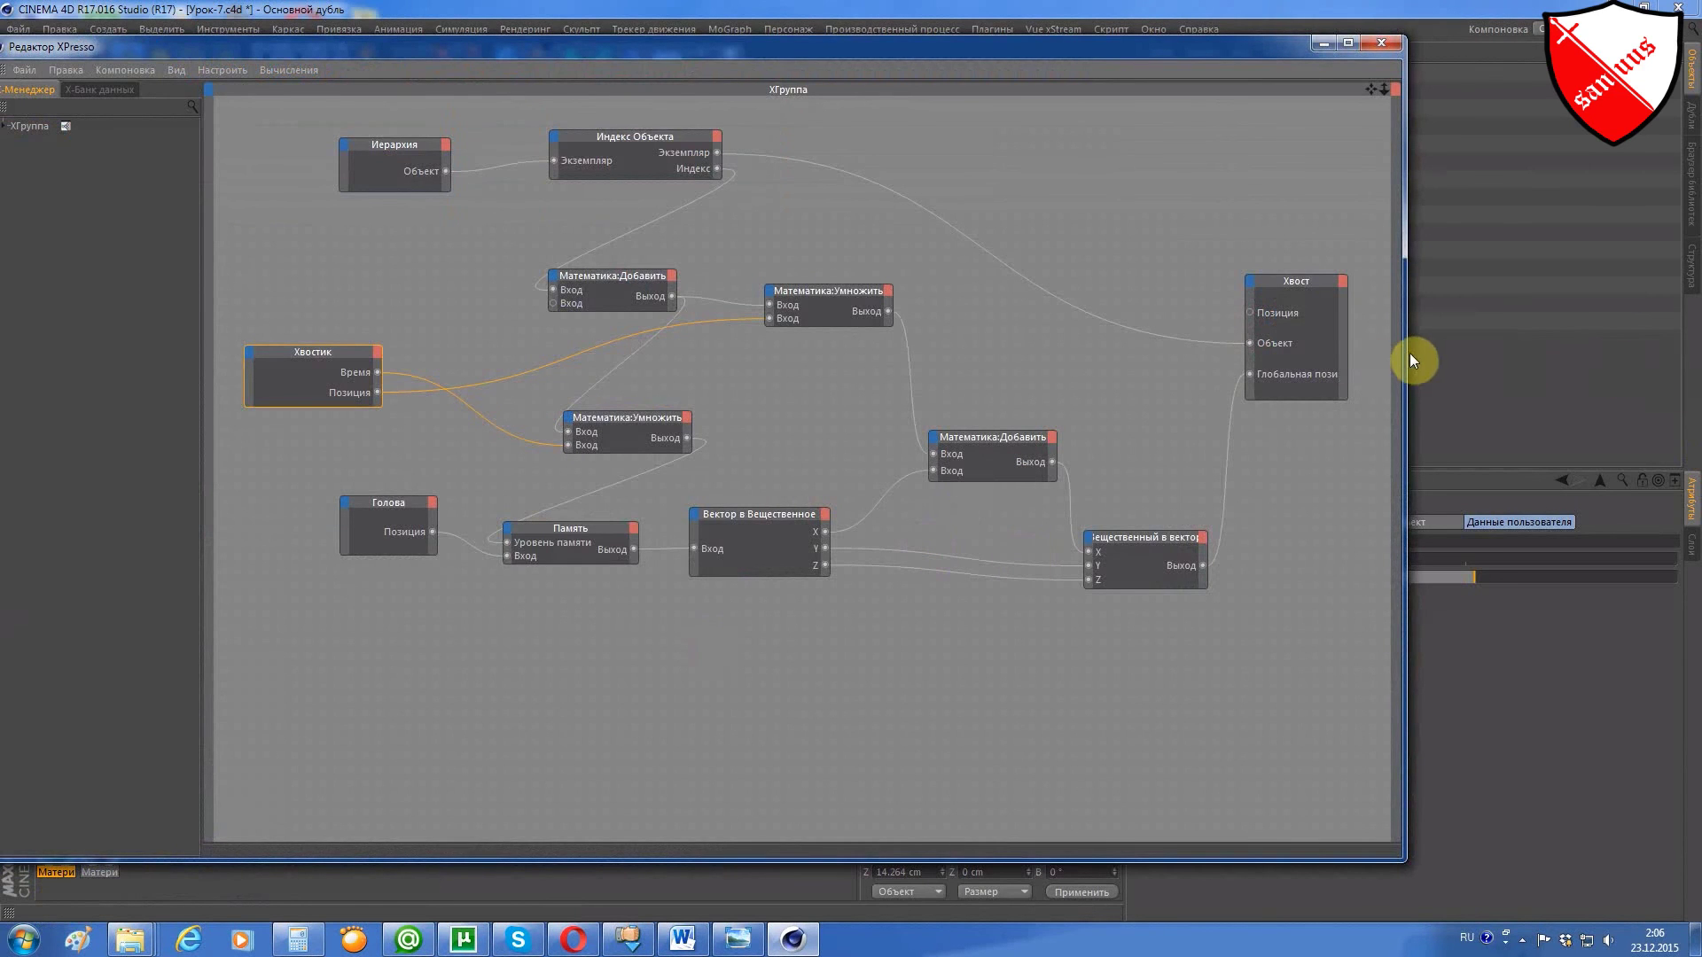
Widen the XPresso editor window to the right so the full node graph fits.
{"action": "left_click_drag", "start_coordinate": [1405, 352], "coordinate": [1535, 349]}
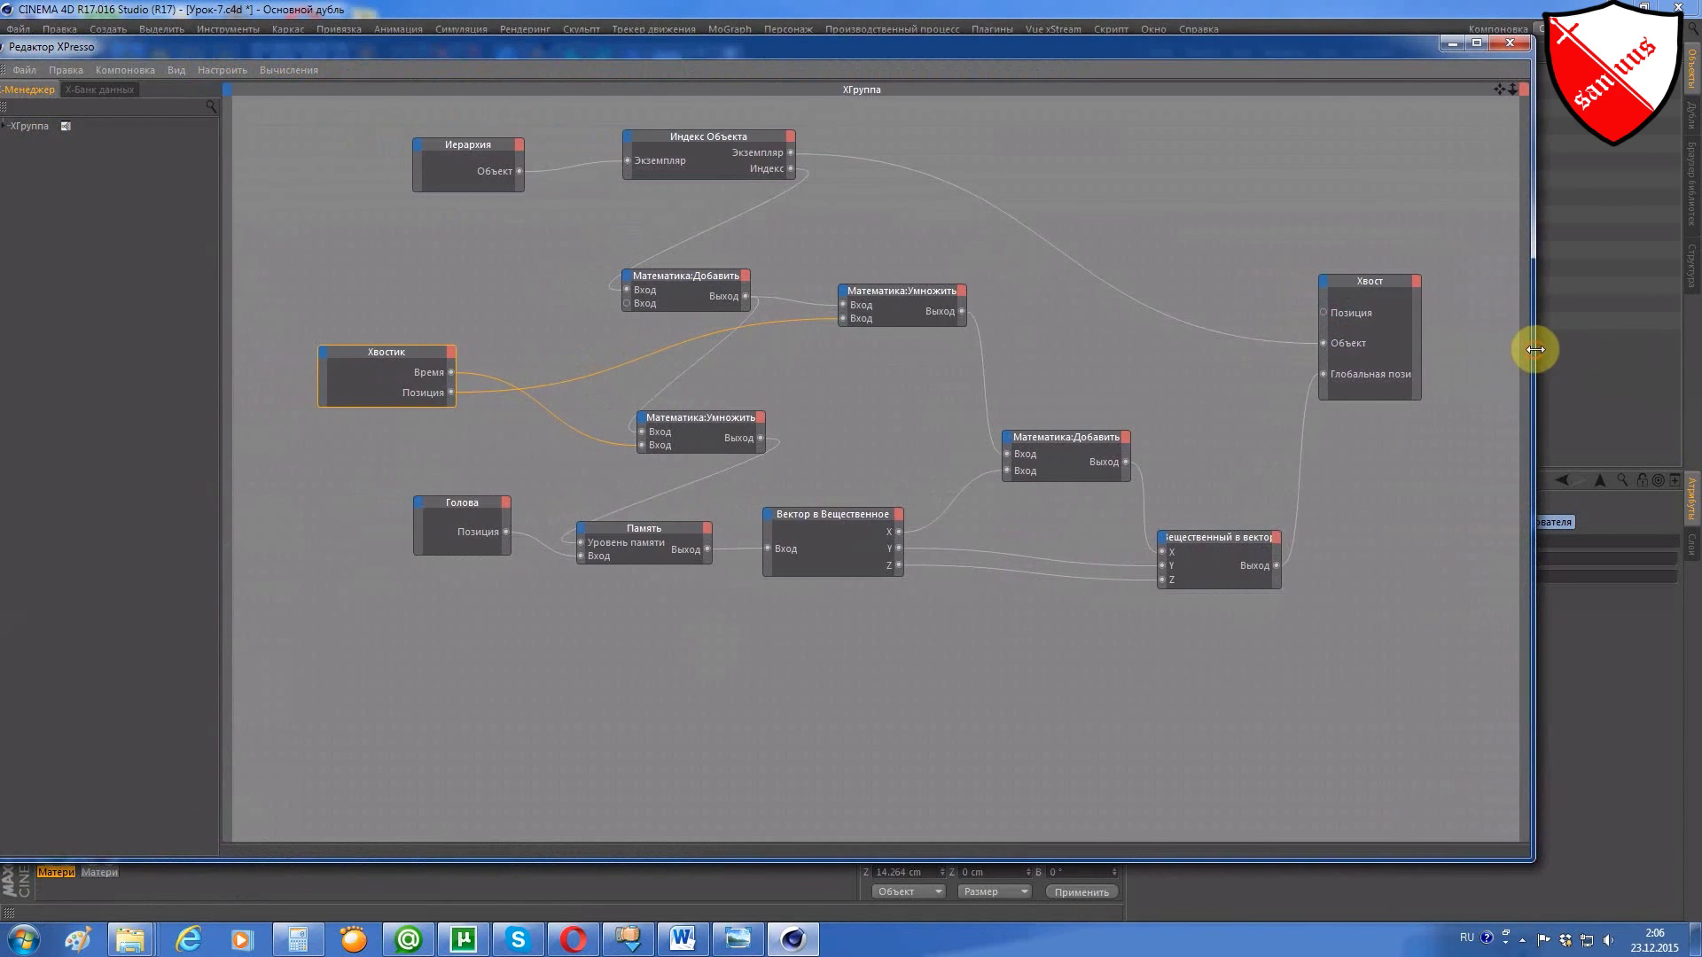